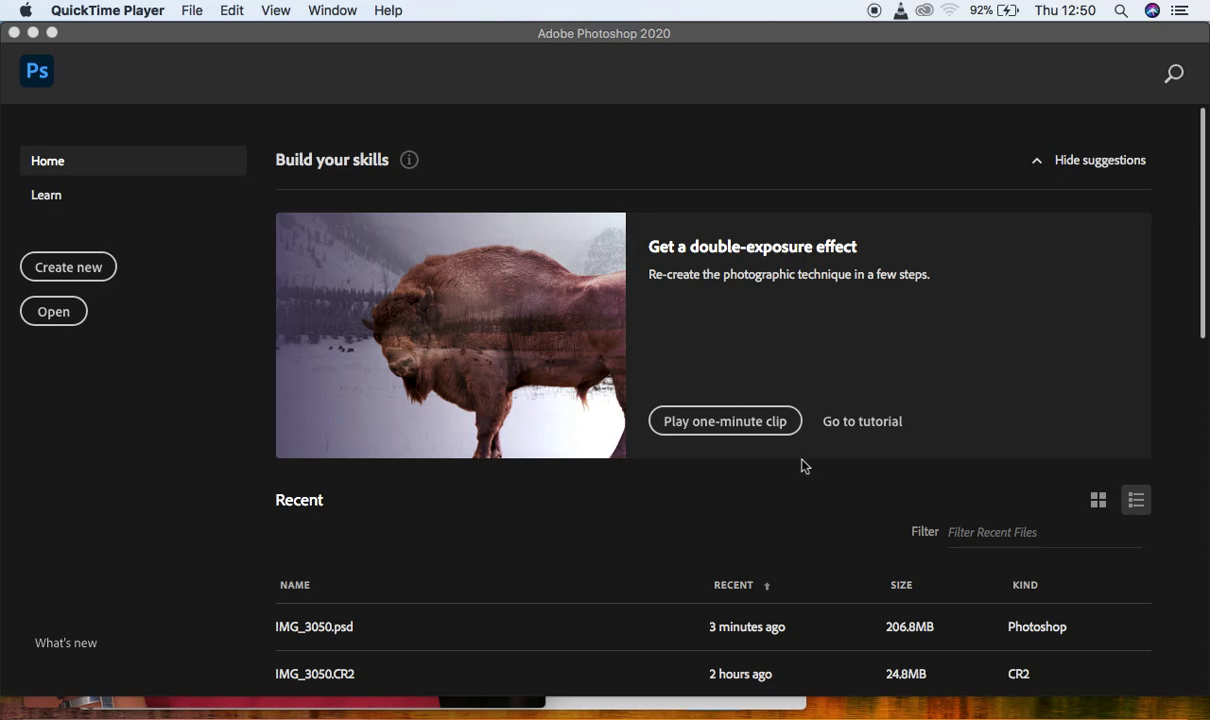
{"action": "double_click", "coordinate": [1068, 688]}
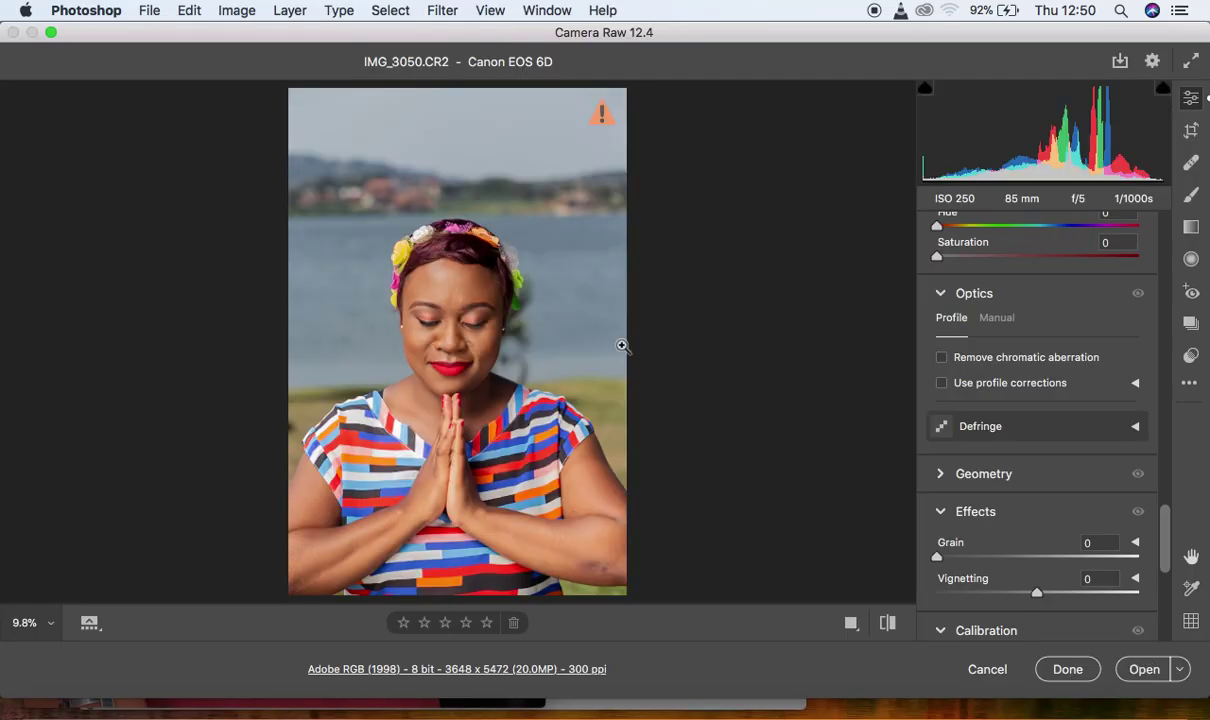
{"action": "left_click", "coordinate": [986, 669]}
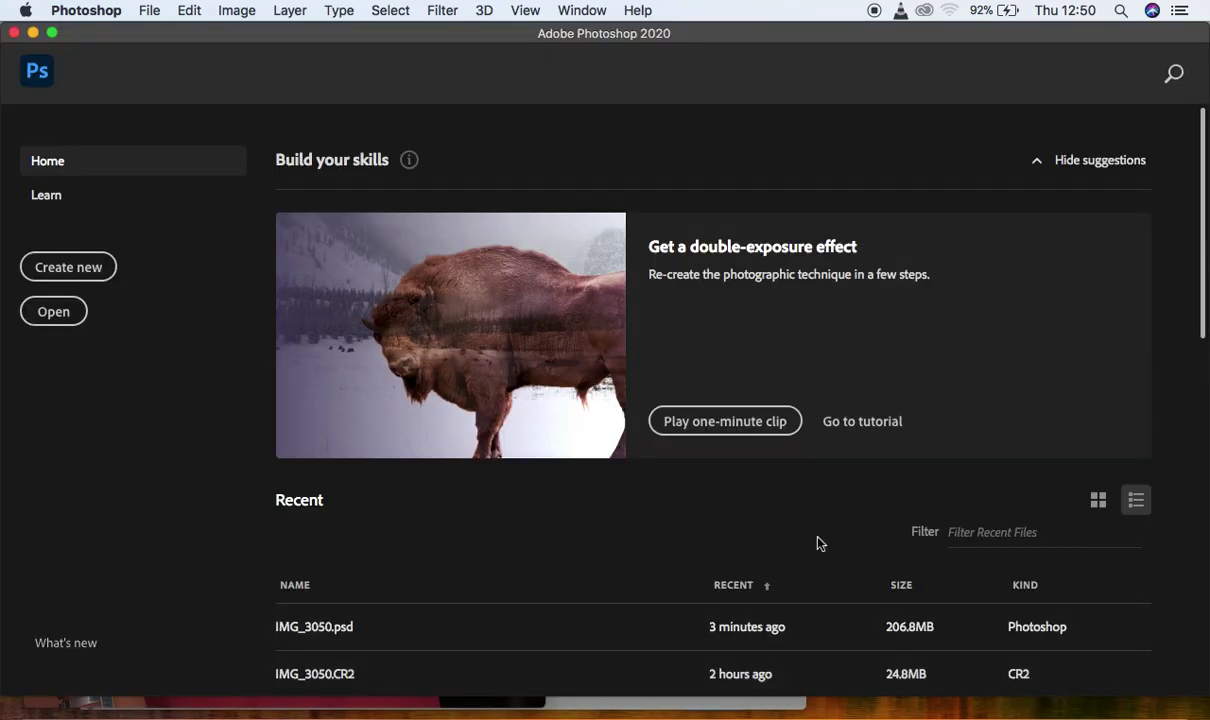
{"action": "left_click", "coordinate": [1118, 704]}
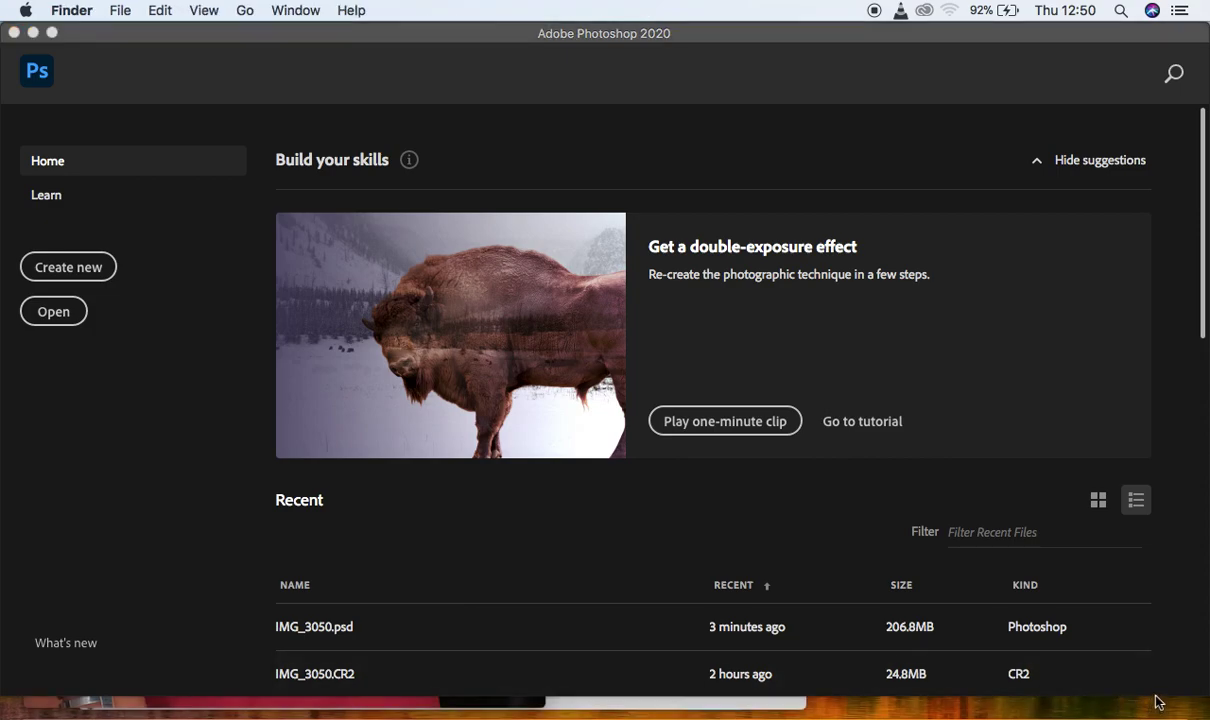
{"action": "left_click", "coordinate": [1175, 702]}
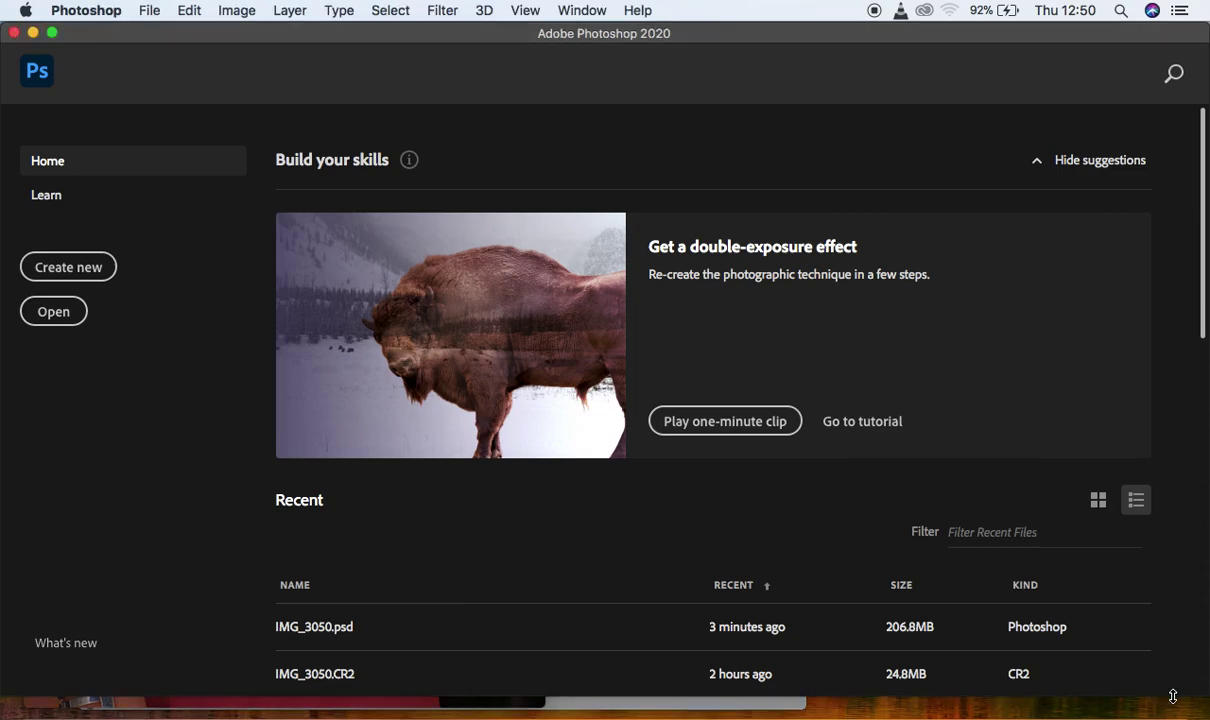
{"action": "left_click_drag", "start_coordinate": [1167, 697], "coordinate": [1177, 713]}
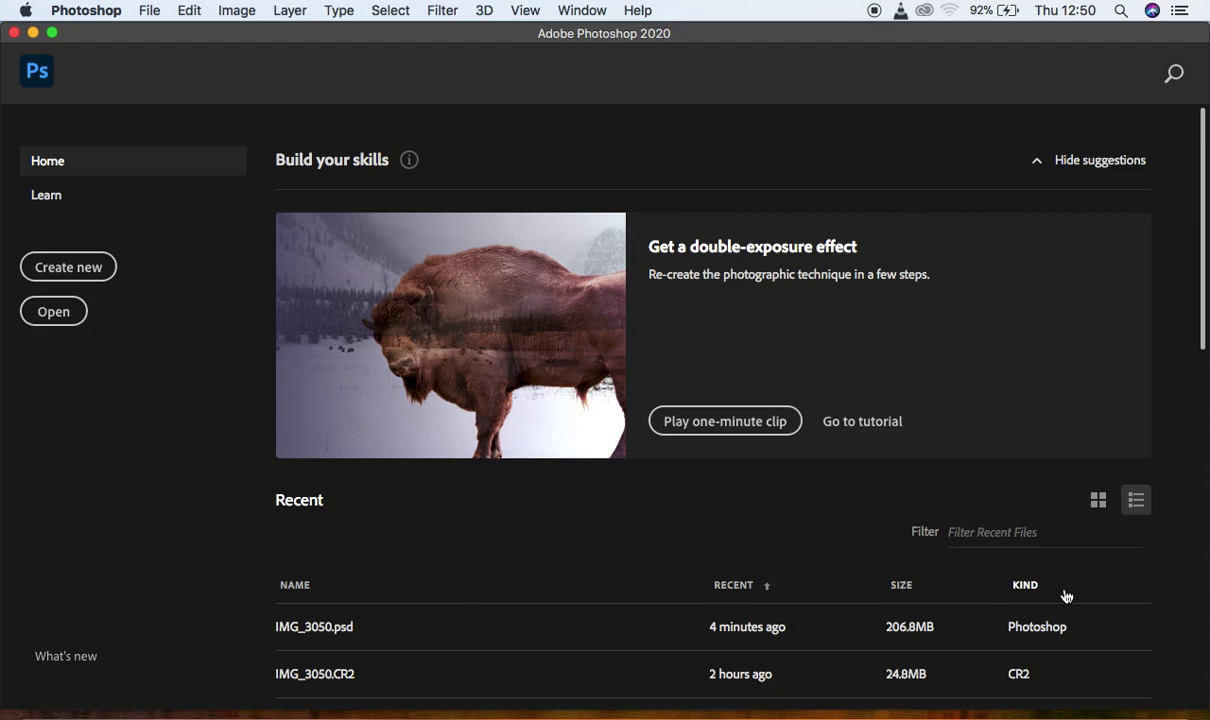
Open the raw photo IMG_2393.CR2 from the YT folder on the Desktop.
{"action": "left_click", "coordinate": [69, 318]}
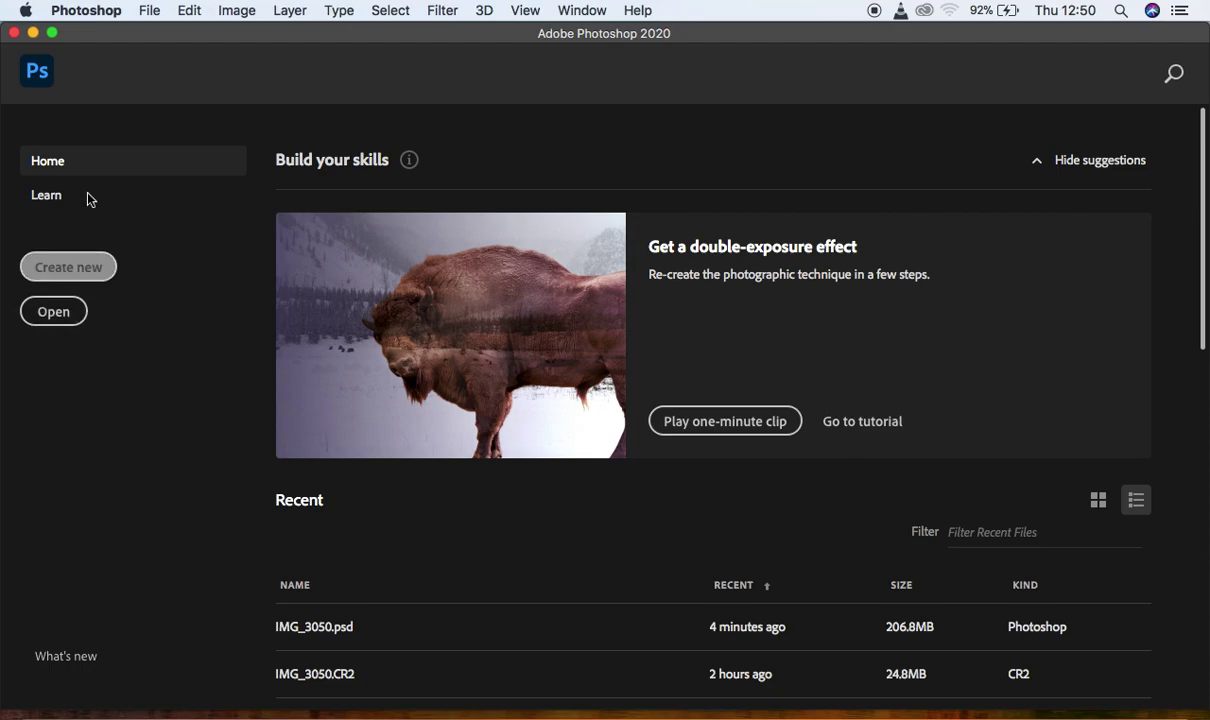
{"action": "left_click", "coordinate": [149, 14]}
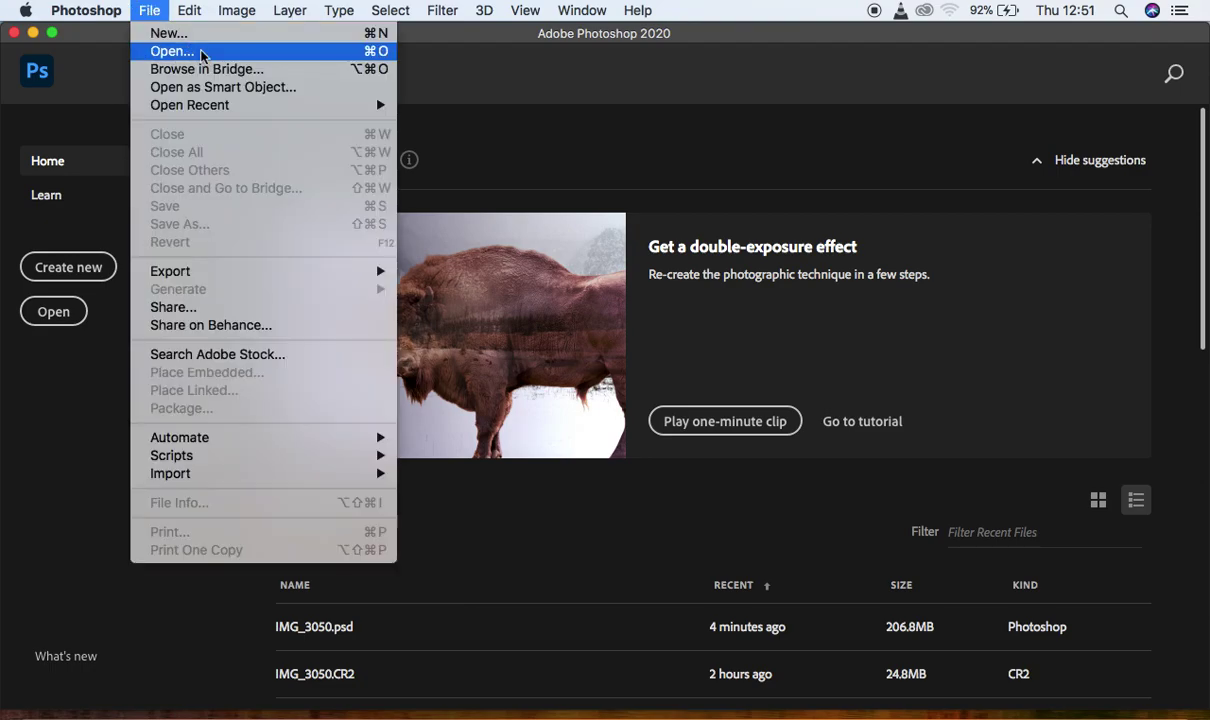
{"action": "left_click", "coordinate": [94, 358]}
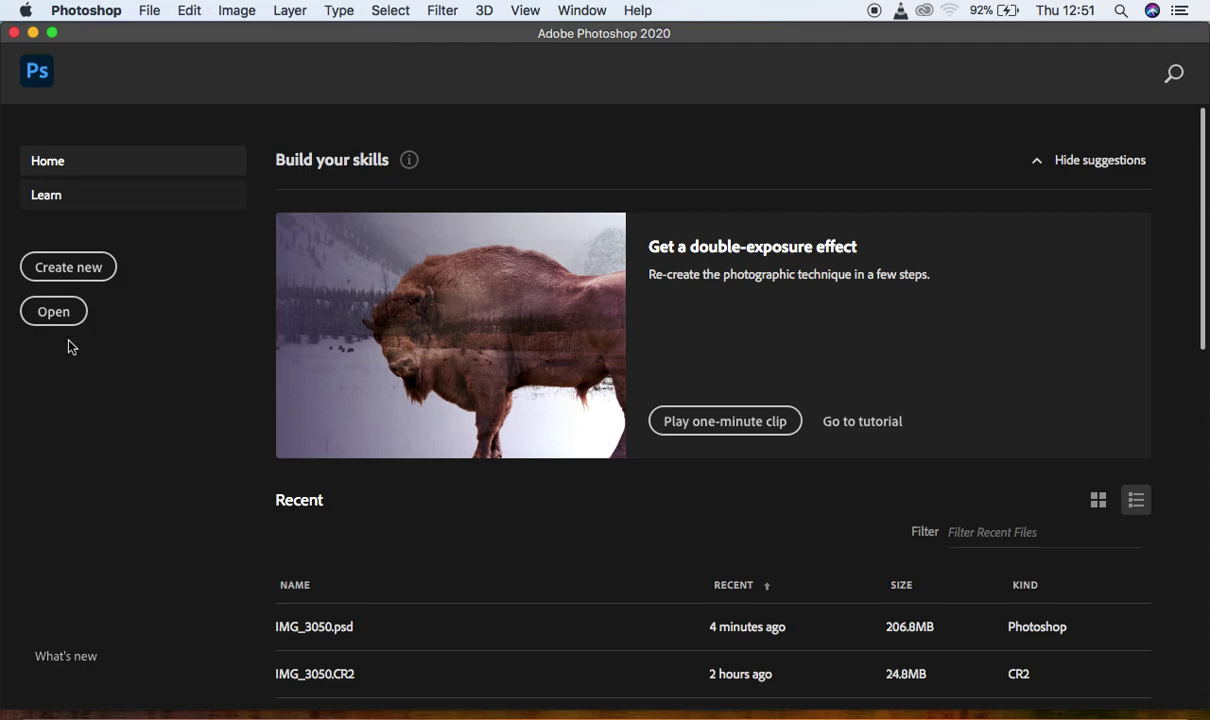
{"action": "left_click", "coordinate": [52, 314]}
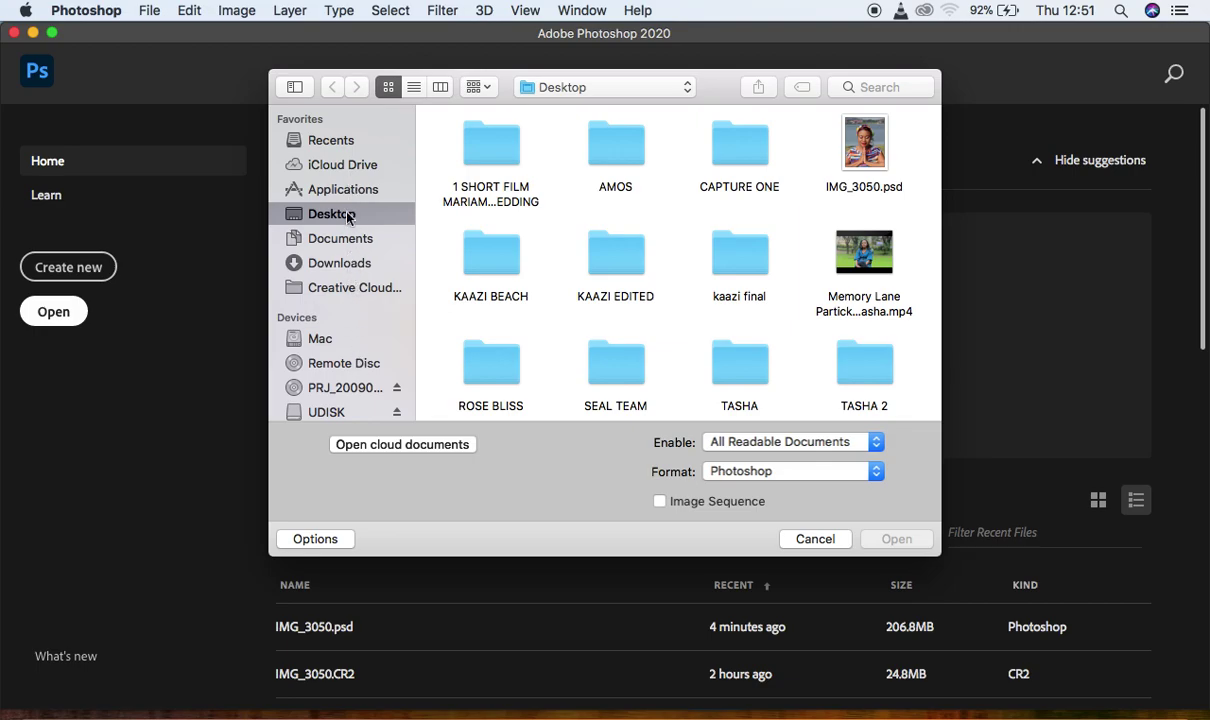
{"action": "scroll", "coordinate": [652, 276], "scroll_direction": "down", "scroll_amount": 5}
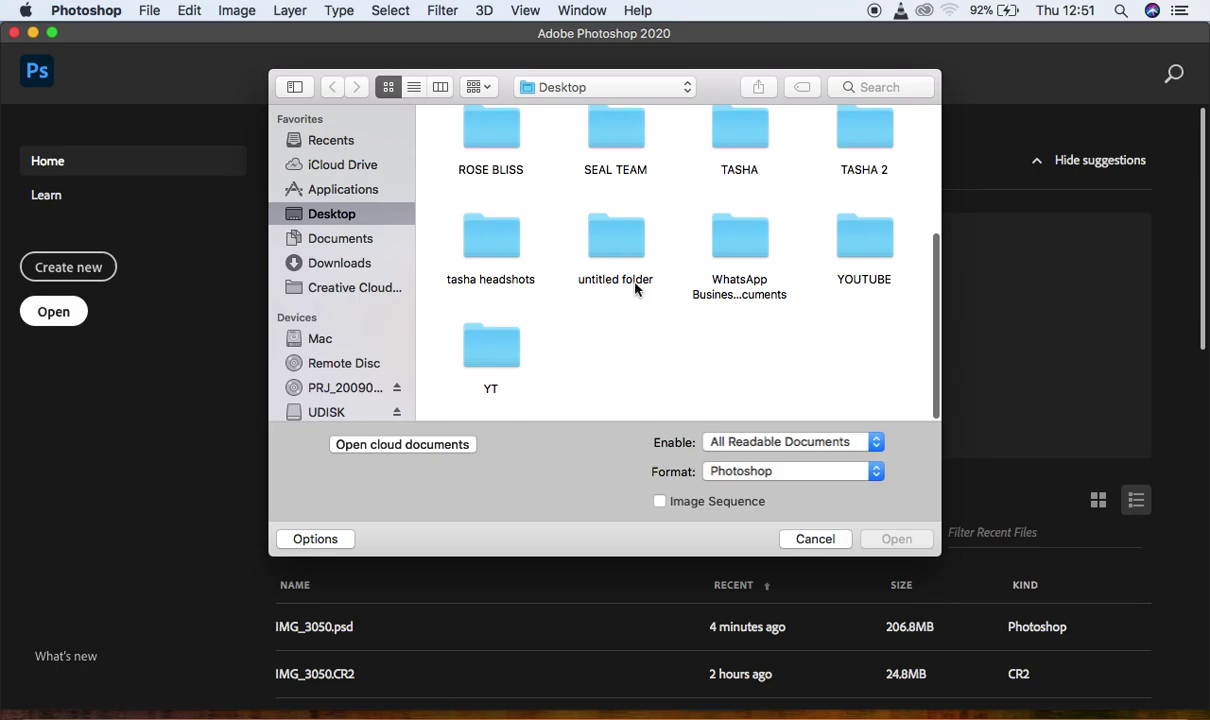
{"action": "double_click", "coordinate": [492, 346]}
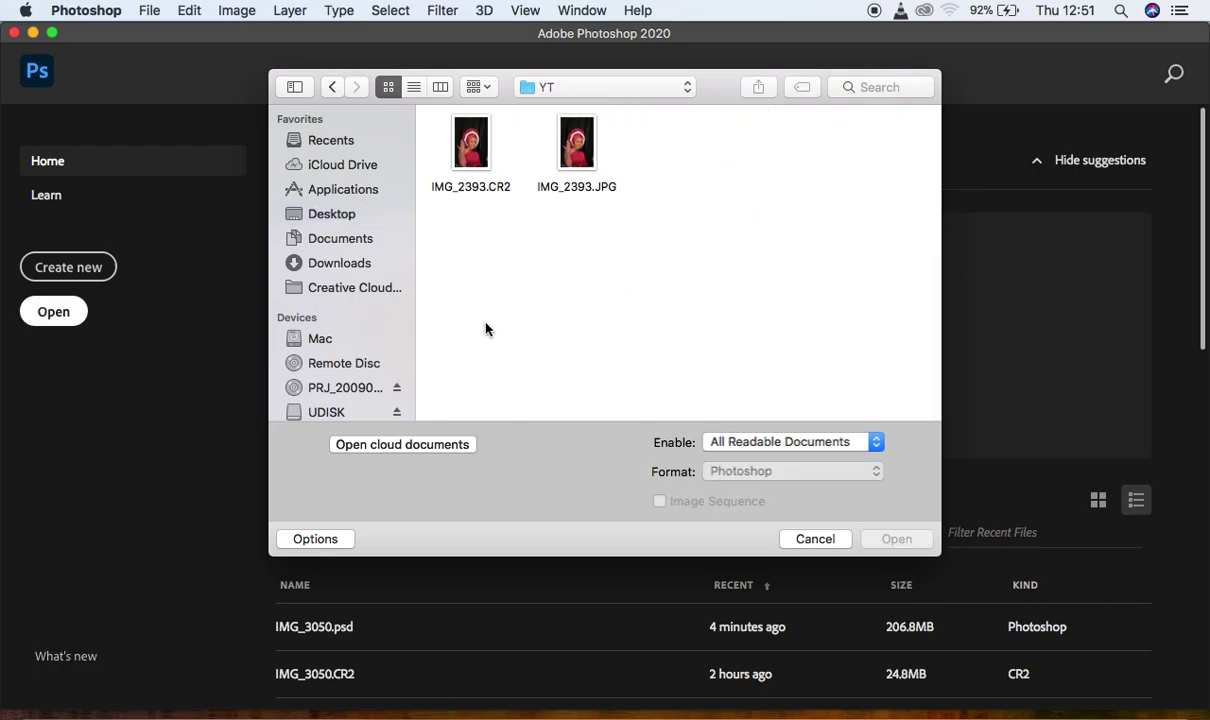
{"action": "left_click", "coordinate": [477, 155]}
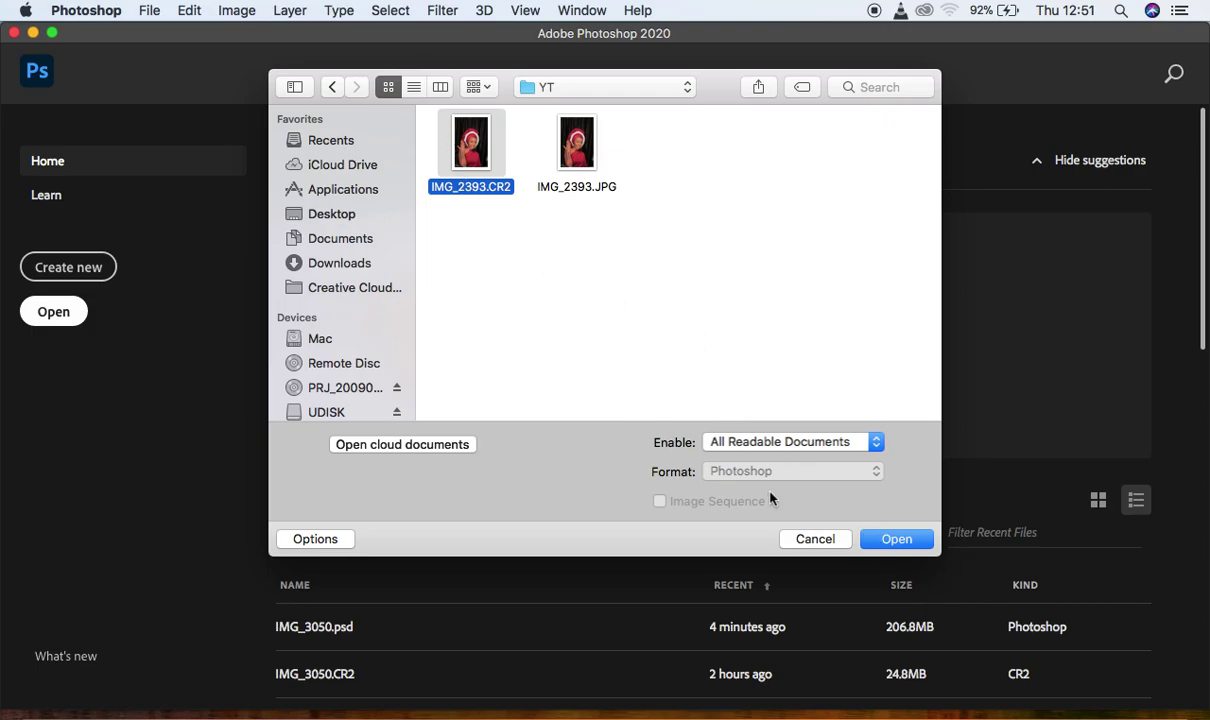
{"action": "left_click", "coordinate": [887, 541]}
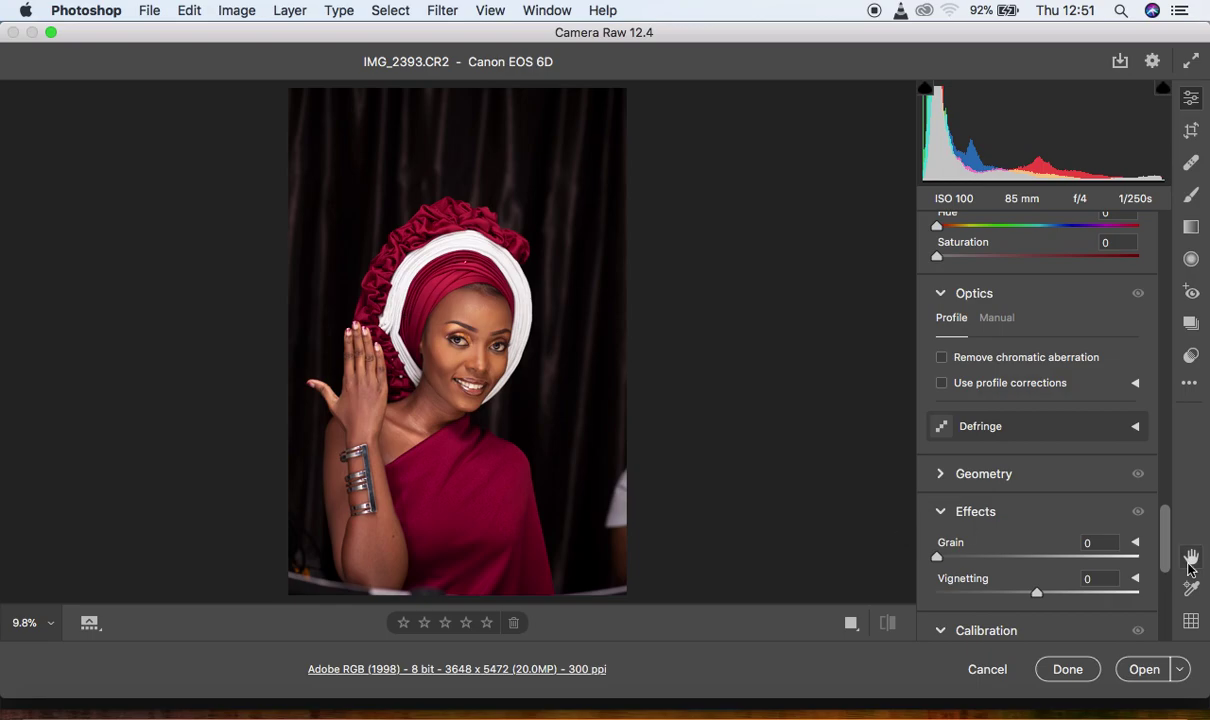
Adjust the raw photo's tones: Highlights -17, Whites -20, Blacks -7 and Shadows +18.
{"action": "left_click_drag", "start_coordinate": [1165, 545], "coordinate": [1172, 250]}
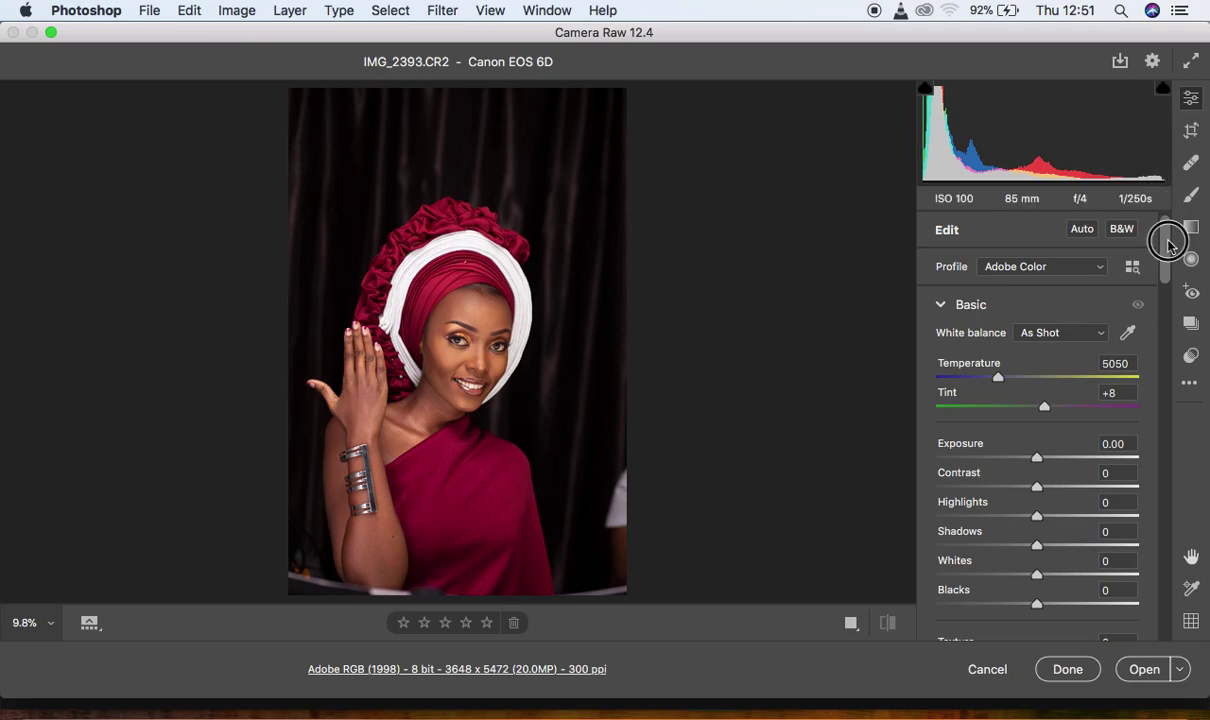
{"action": "scroll", "coordinate": [1167, 240], "scroll_direction": "down", "scroll_amount": 2}
{"action": "left_click", "coordinate": [1035, 472]}
{"action": "mouse_move", "coordinate": [1035, 472]}
{"action": "left_mouse_down"}
{"action": "mouse_move", "coordinate": [973, 470]}
{"action": "mouse_move", "coordinate": [1018, 470]}
{"action": "left_mouse_up"}
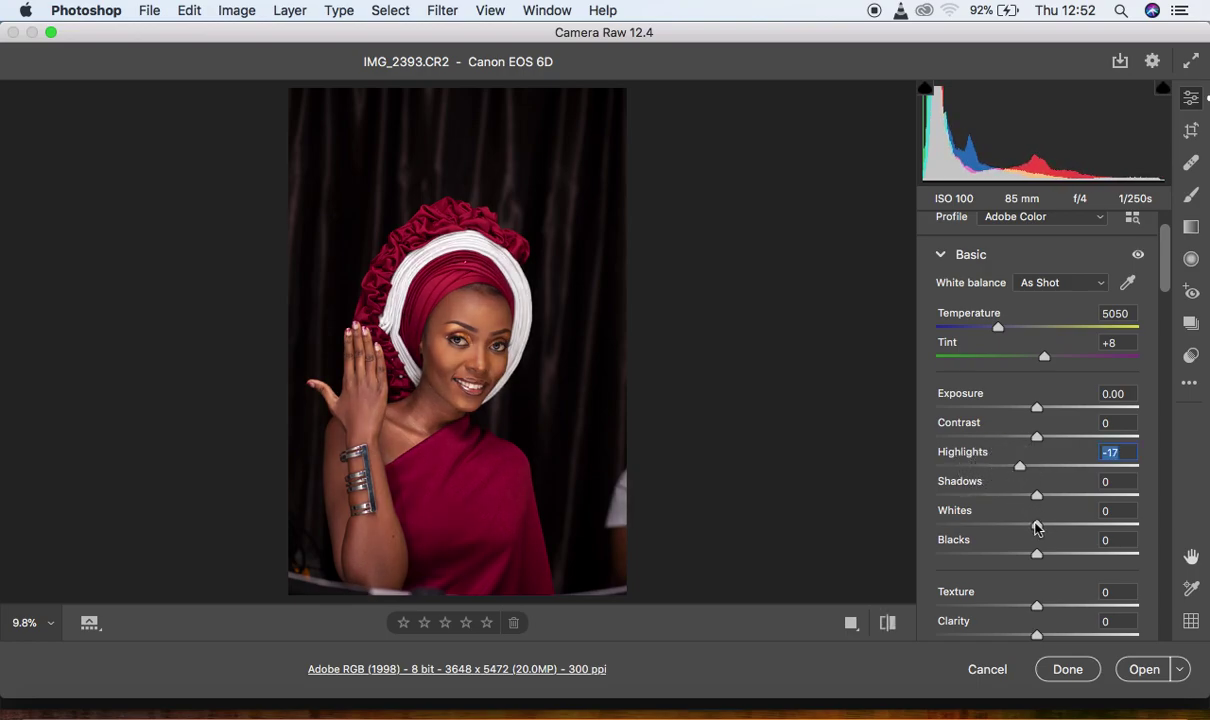
{"action": "left_click_drag", "start_coordinate": [1036, 526], "coordinate": [1017, 527]}
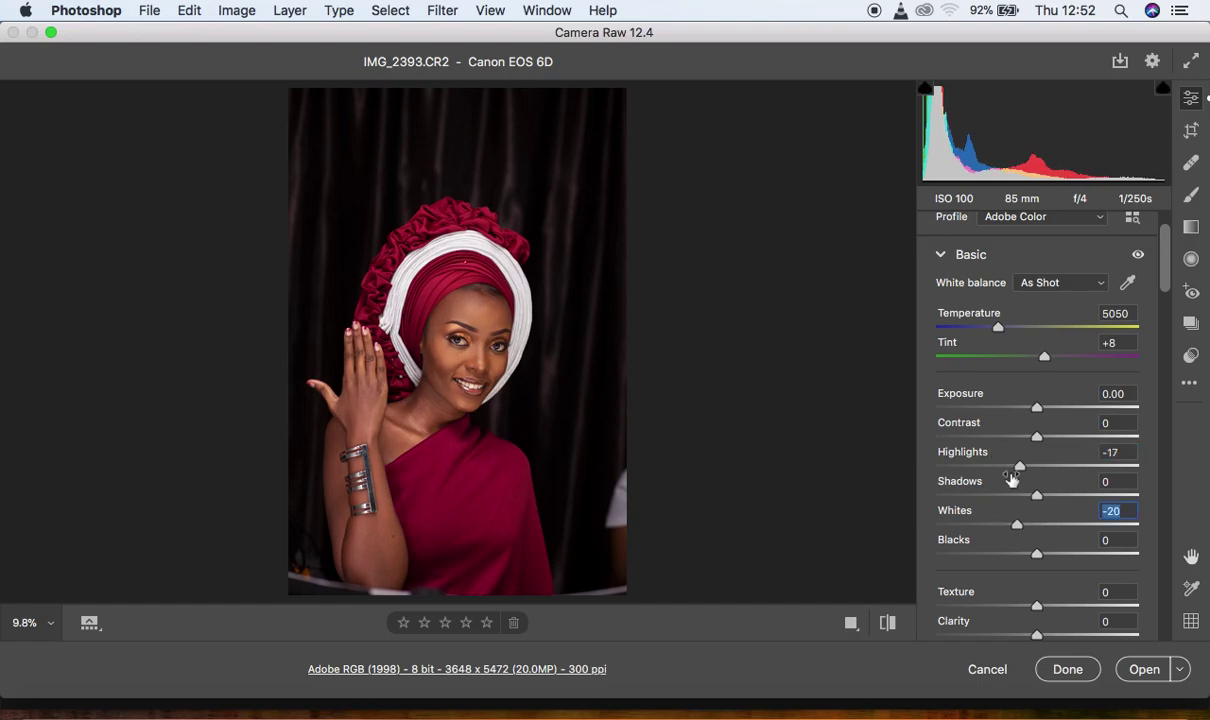
{"action": "left_click_drag", "start_coordinate": [1036, 554], "coordinate": [1026, 557]}
{"action": "left_click_drag", "start_coordinate": [1044, 497], "coordinate": [1055, 498]}
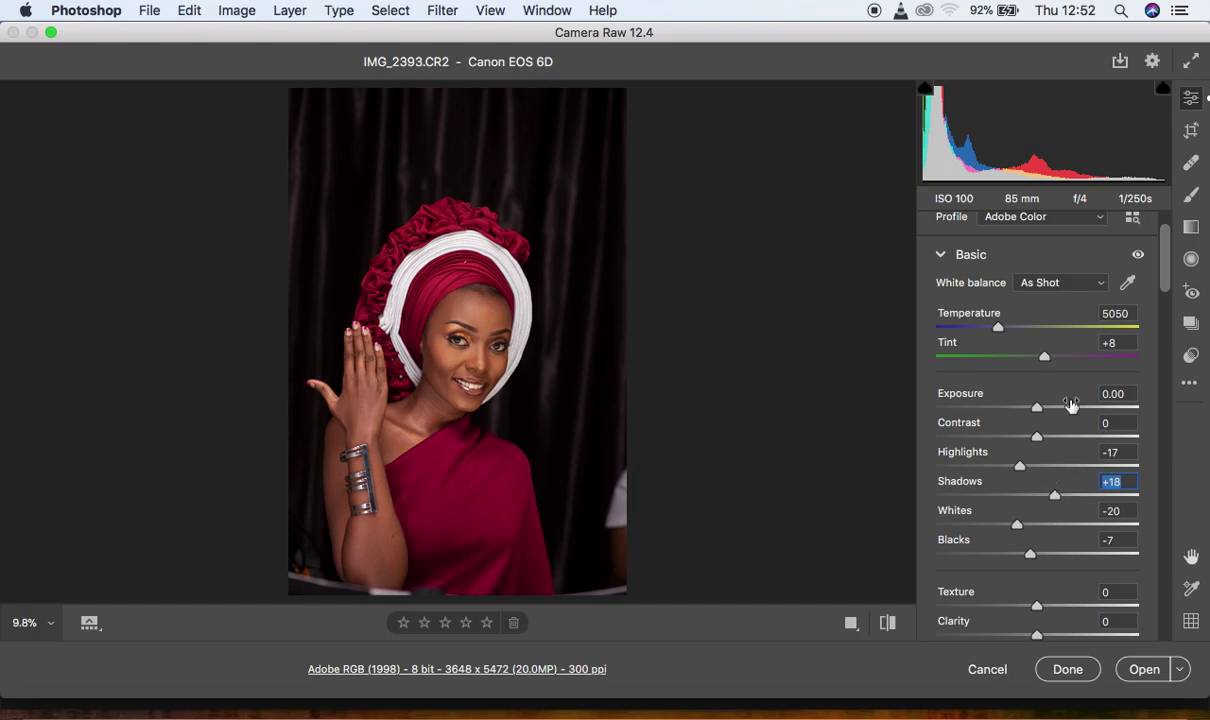
Set the raw photo's Tint to +3 and open the image in Photoshop.
{"action": "left_click", "coordinate": [1045, 361]}
{"action": "left_click_drag", "start_coordinate": [1047, 364], "coordinate": [1042, 364]}
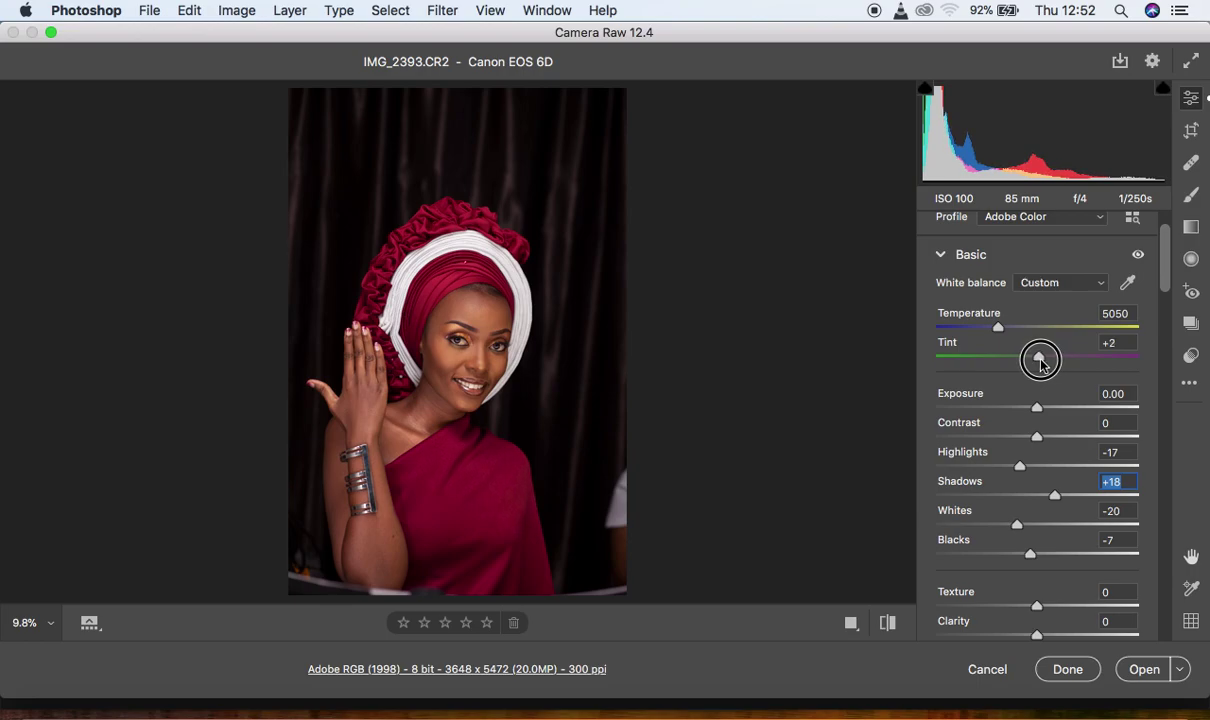
{"action": "left_click_drag", "start_coordinate": [1041, 364], "coordinate": [1042, 364]}
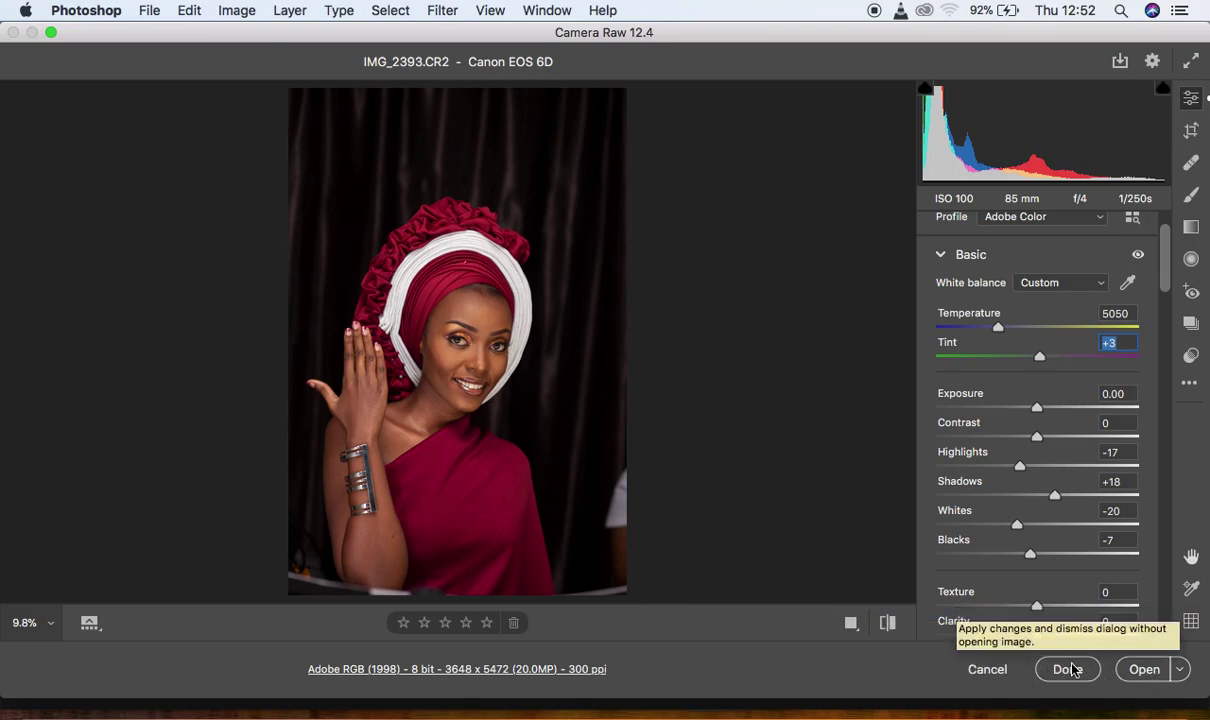
{"action": "left_click", "coordinate": [1142, 669]}
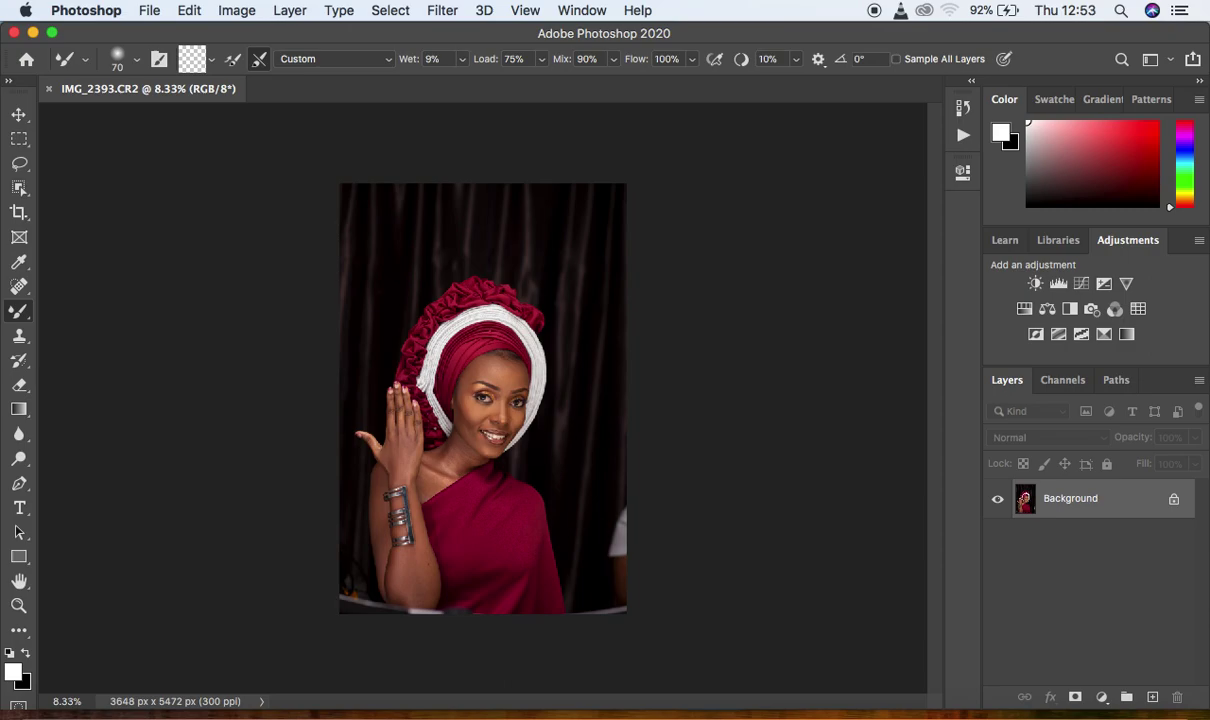
Crop the portrait tighter around the woman at a 4:5 (8:10) ratio, rotating the photo slightly counterclockwise.
{"action": "left_click", "coordinate": [19, 212]}
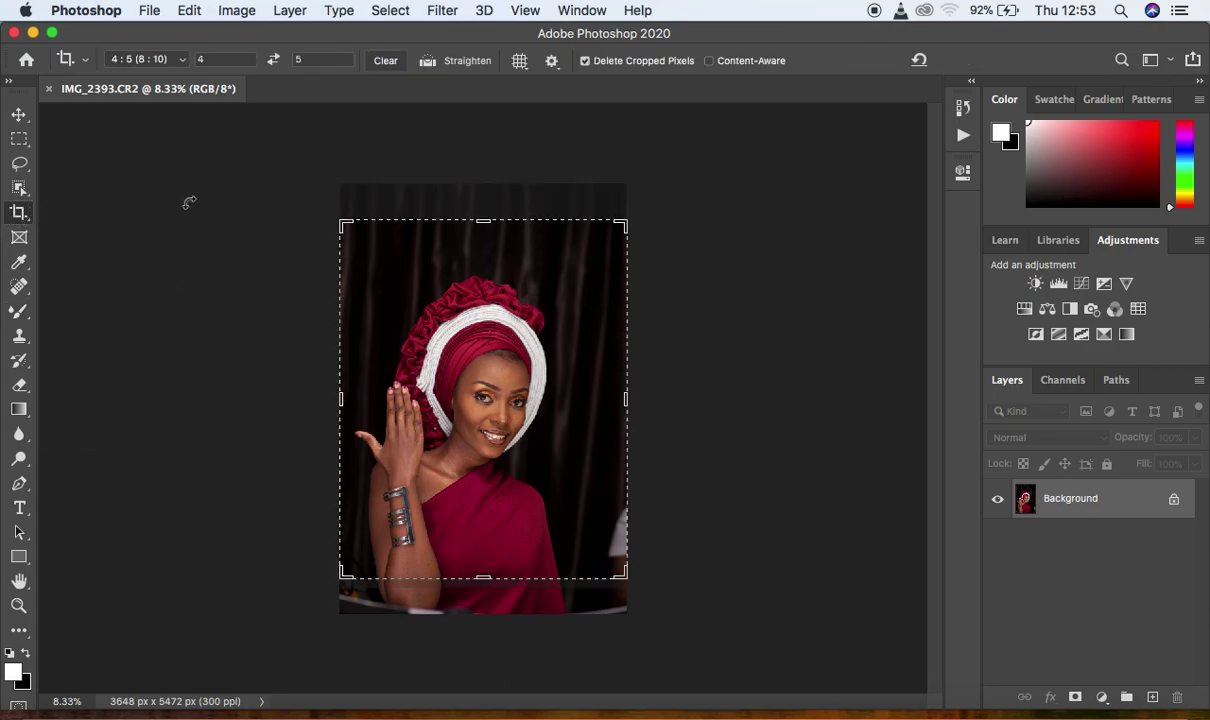
{"action": "left_click", "coordinate": [160, 61]}
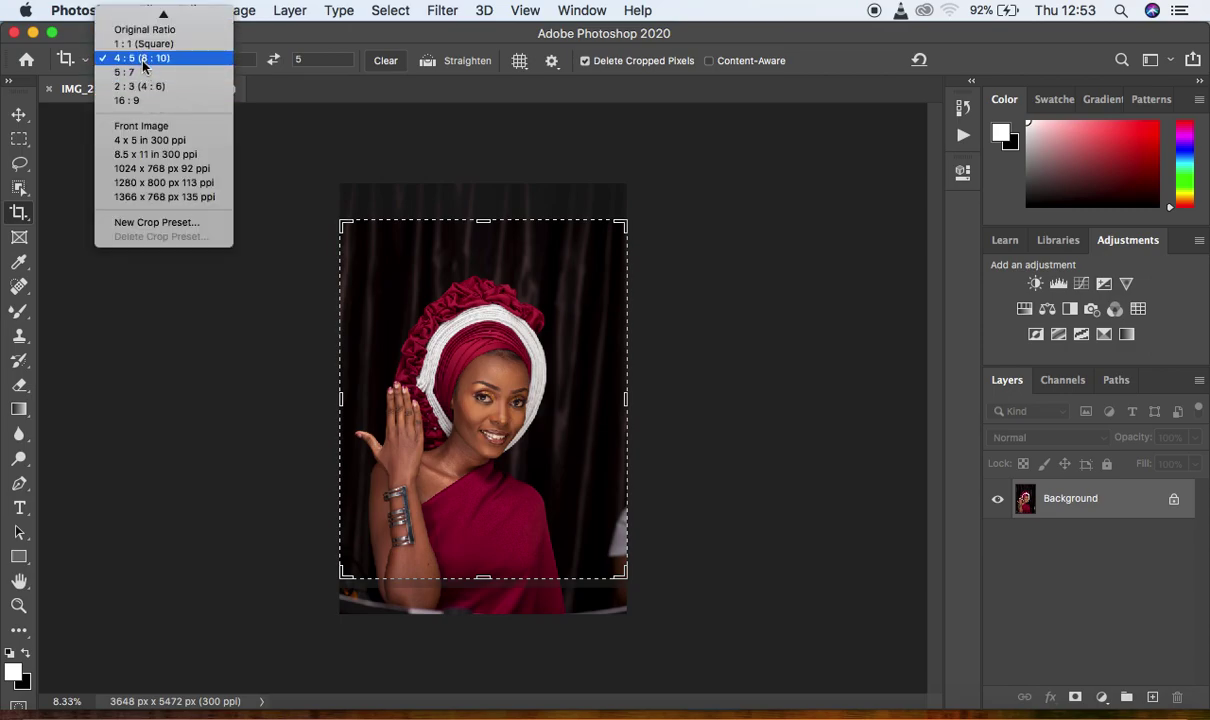
{"action": "mouse_move", "coordinate": [160, 14]}
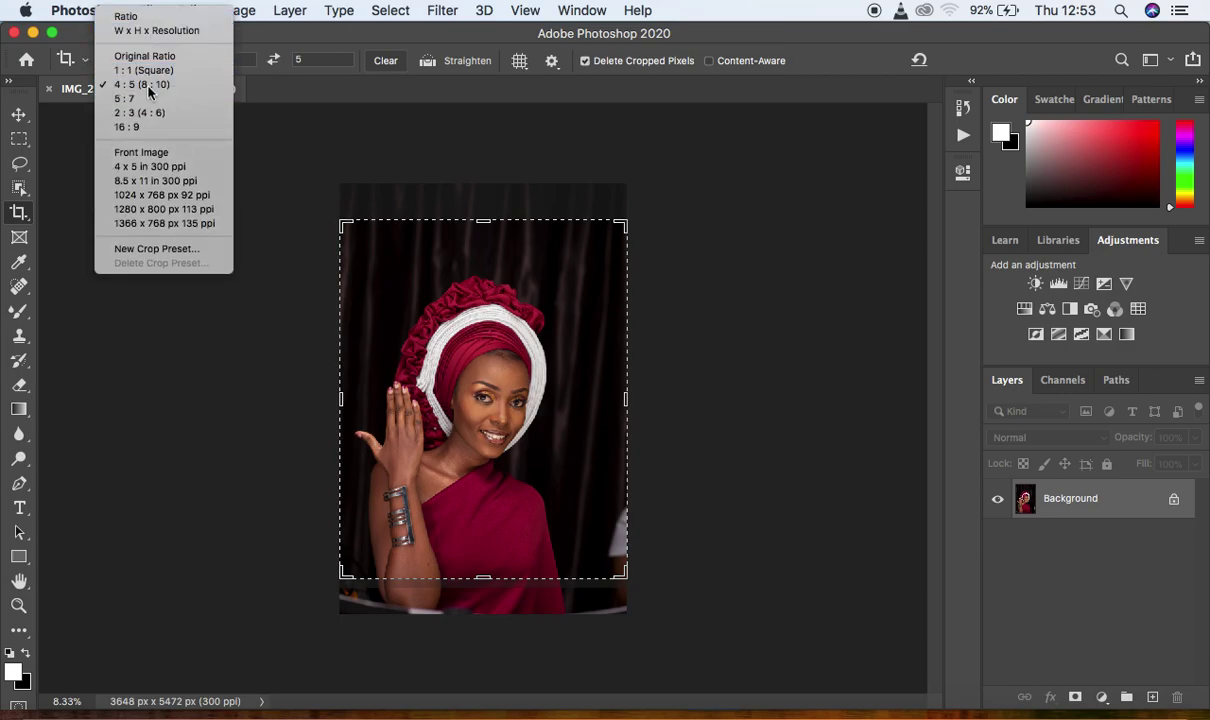
{"action": "left_click", "coordinate": [148, 86]}
{"action": "left_click_drag", "start_coordinate": [621, 219], "coordinate": [610, 242]}
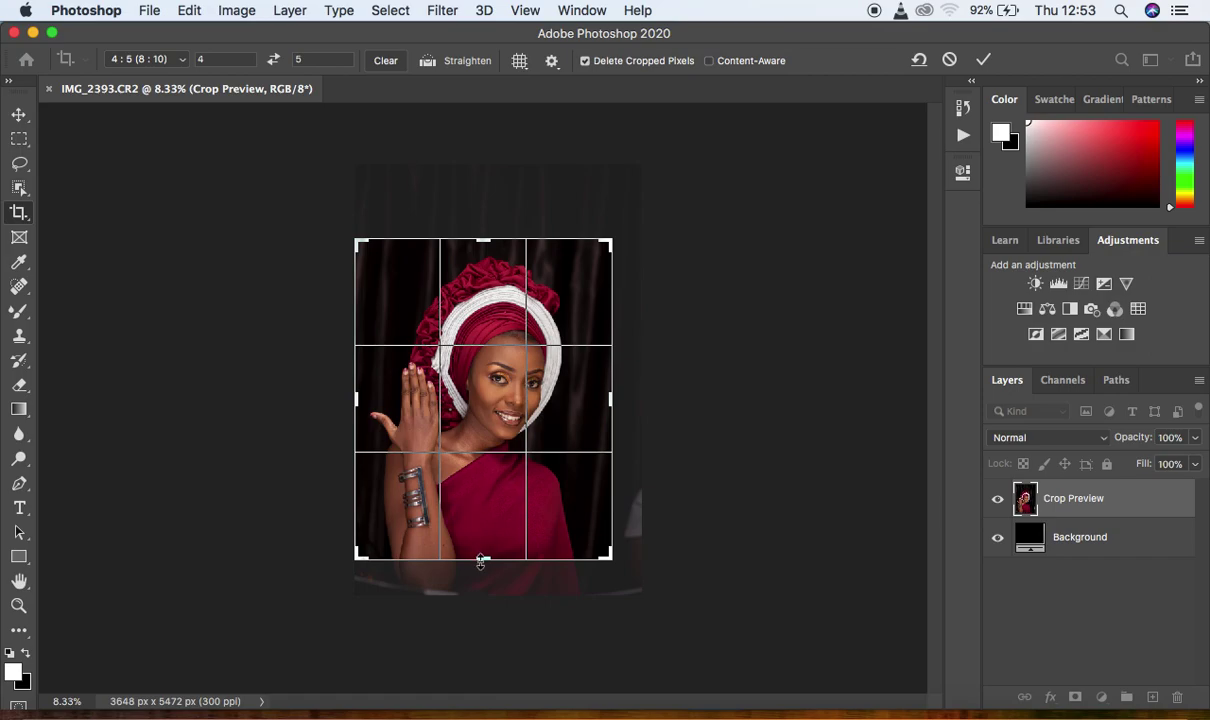
{"action": "left_click_drag", "start_coordinate": [481, 562], "coordinate": [474, 552]}
{"action": "left_click_drag", "start_coordinate": [650, 405], "coordinate": [648, 395]}
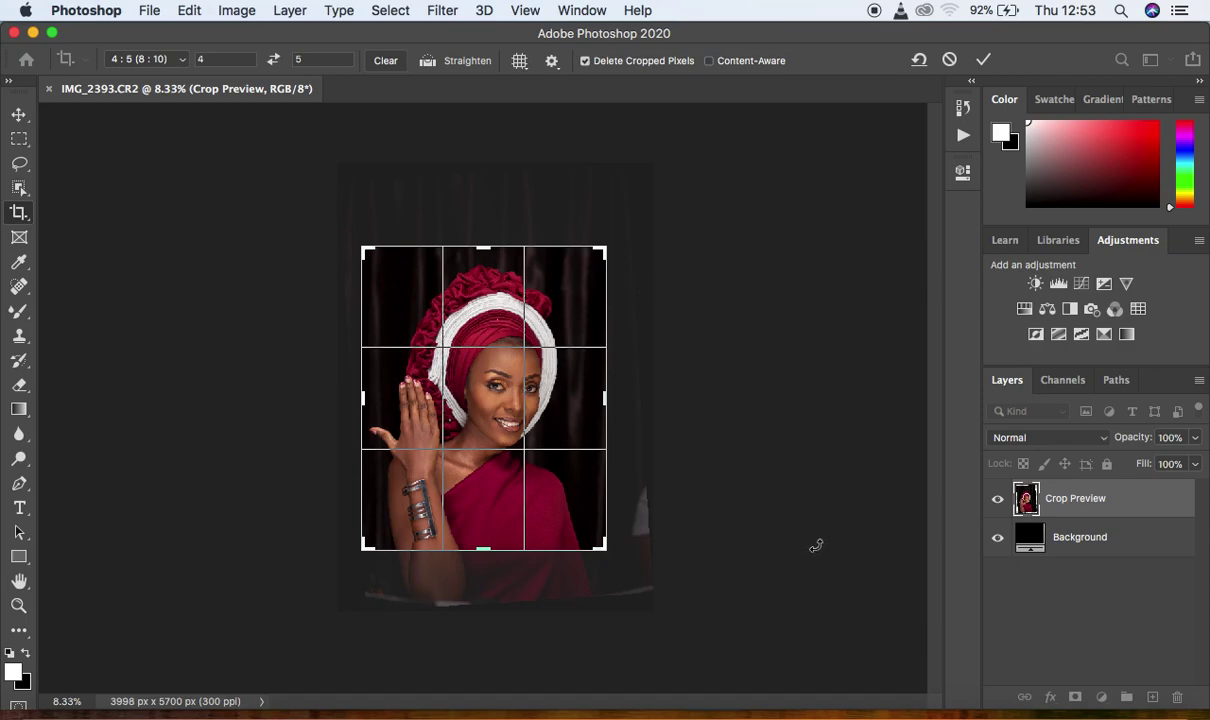
{"action": "key", "text": "Return"}
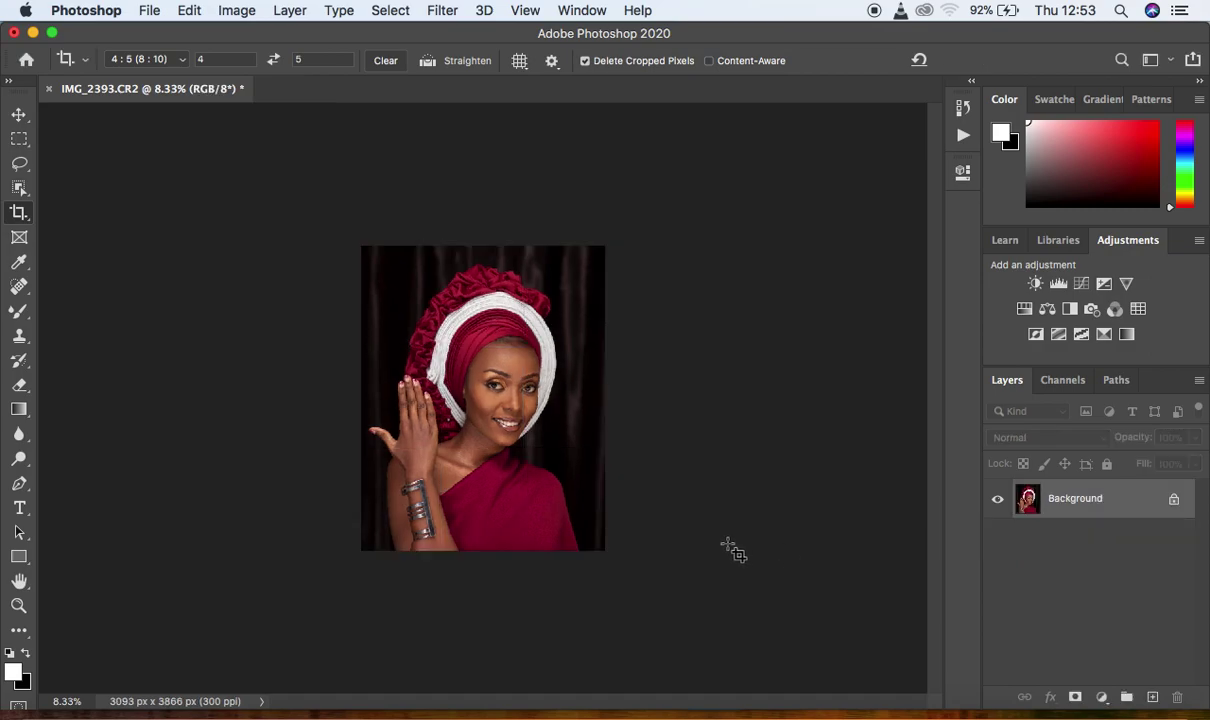
Examine the cropped portrait as a whole and the facial skin up close for blemishes.
{"action": "key", "text": "super"}
{"action": "key", "text": "super+equal"}
{"action": "key", "text": "super+equal"}
{"action": "key", "text": "super+equal"}
{"action": "key", "text": "super+equal"}
{"action": "key", "text": "super+equal"}
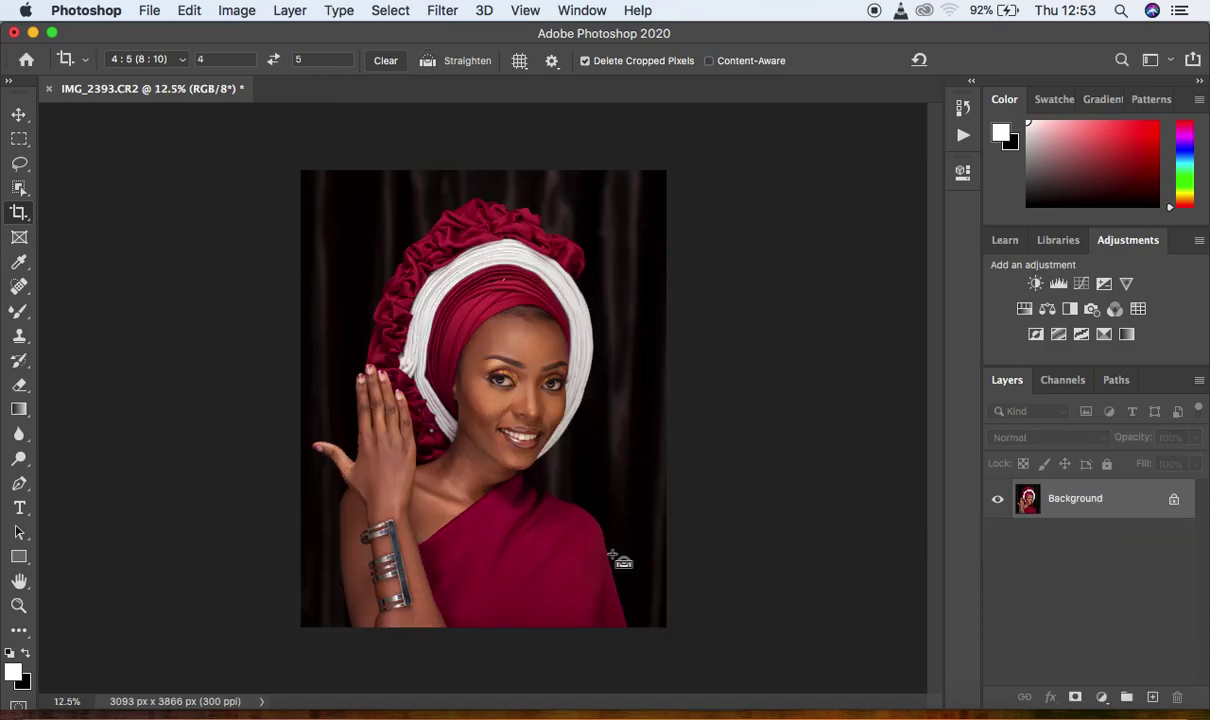
{"action": "key", "text": "super+equal"}
{"action": "key", "text": "super+minus"}
{"action": "key", "text": "super+minus"}
{"action": "key", "text": "super+minus"}
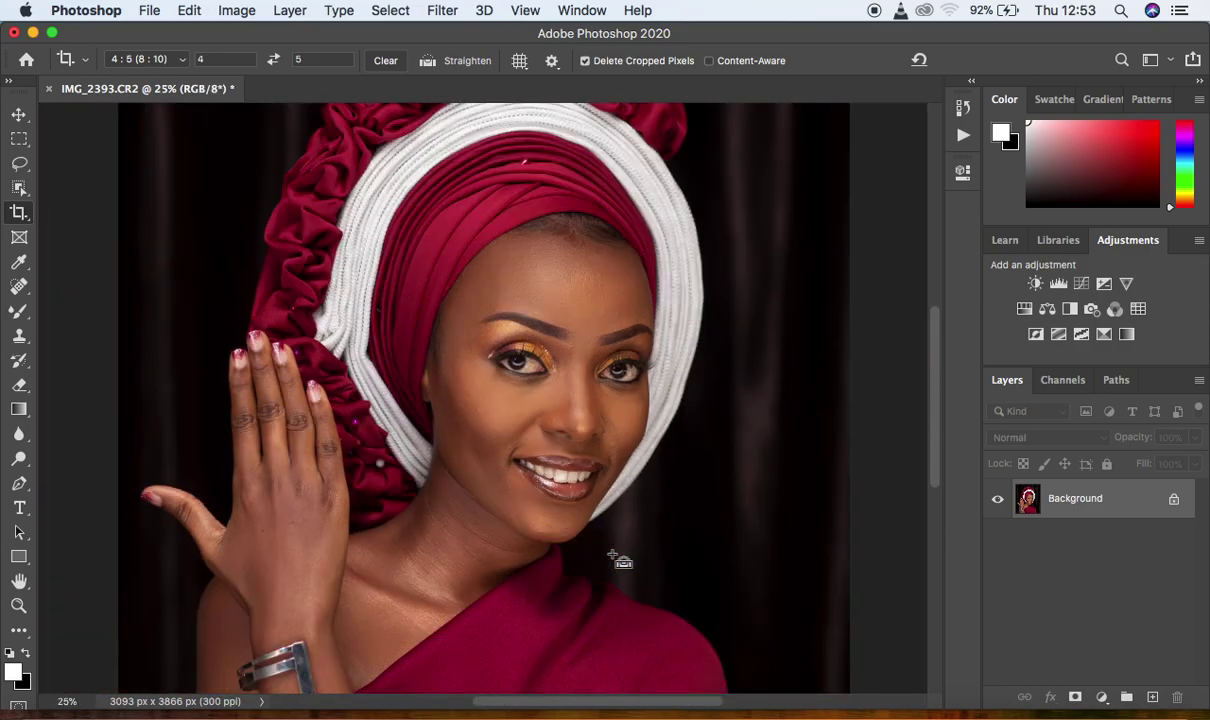
{"action": "key", "text": "super+minus"}
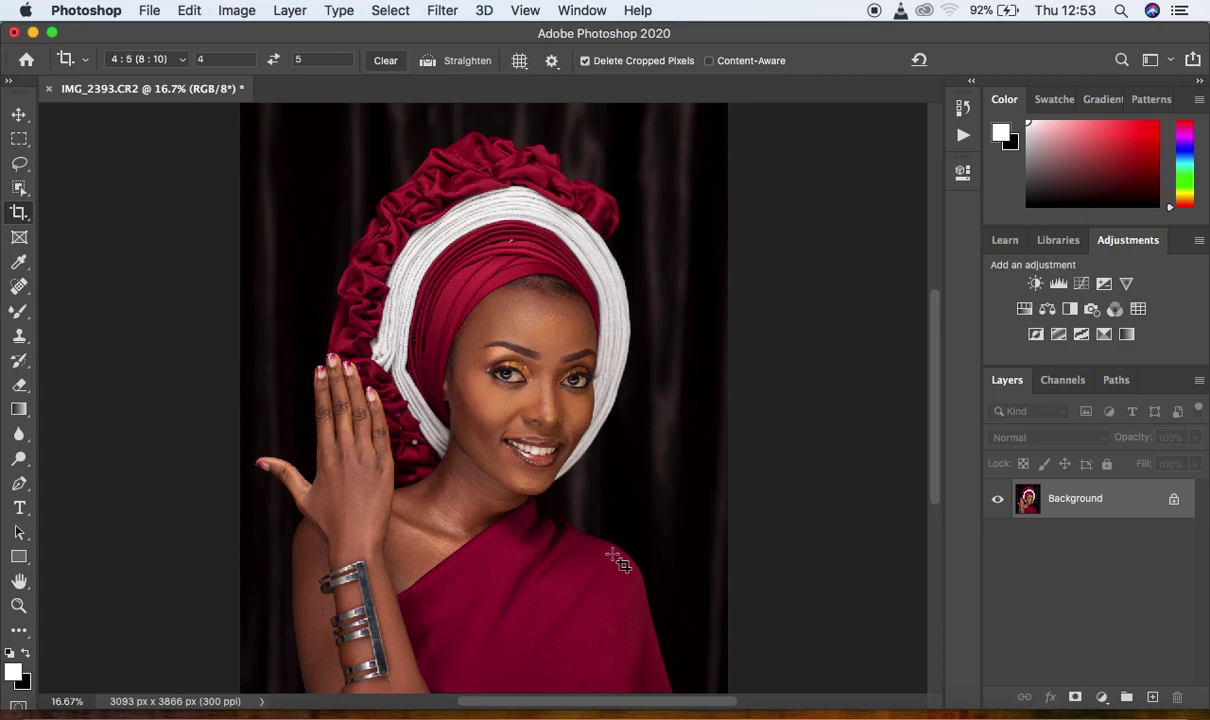
{"action": "key", "text": "super+equal"}
{"action": "key", "text": "super+equal"}
{"action": "key", "text": "super+equal"}
{"action": "key", "text": "super+equal"}
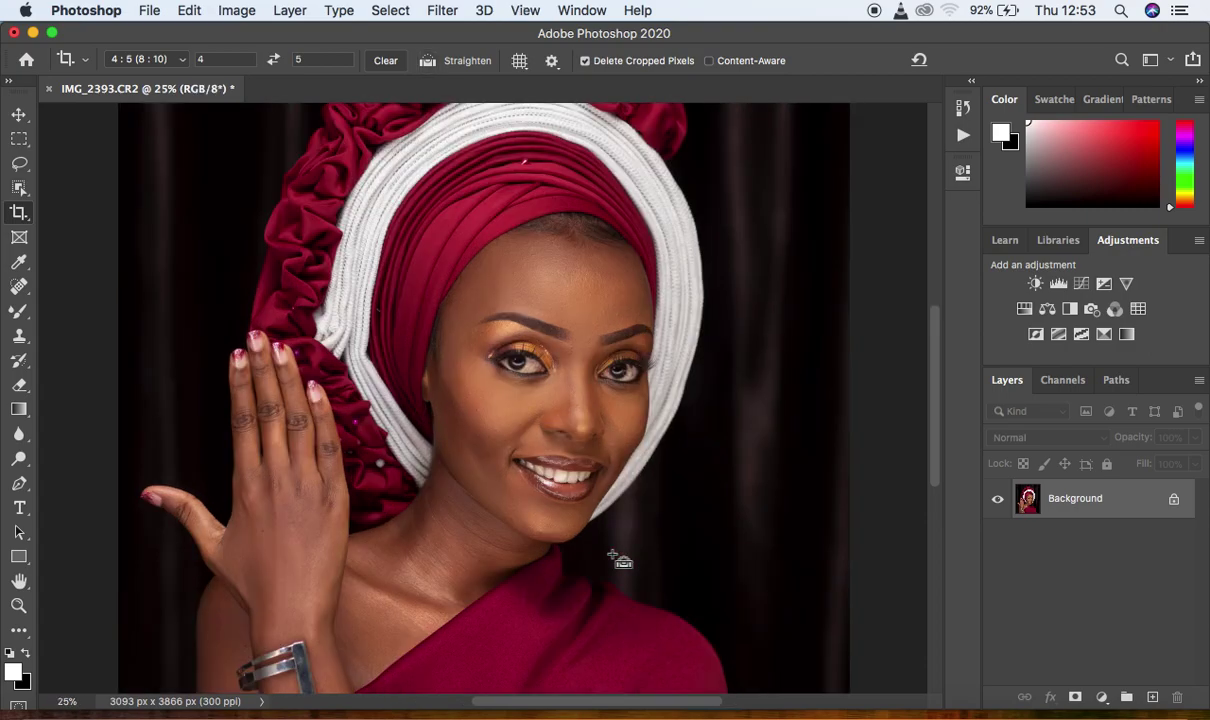
{"action": "key", "text": "super+equal"}
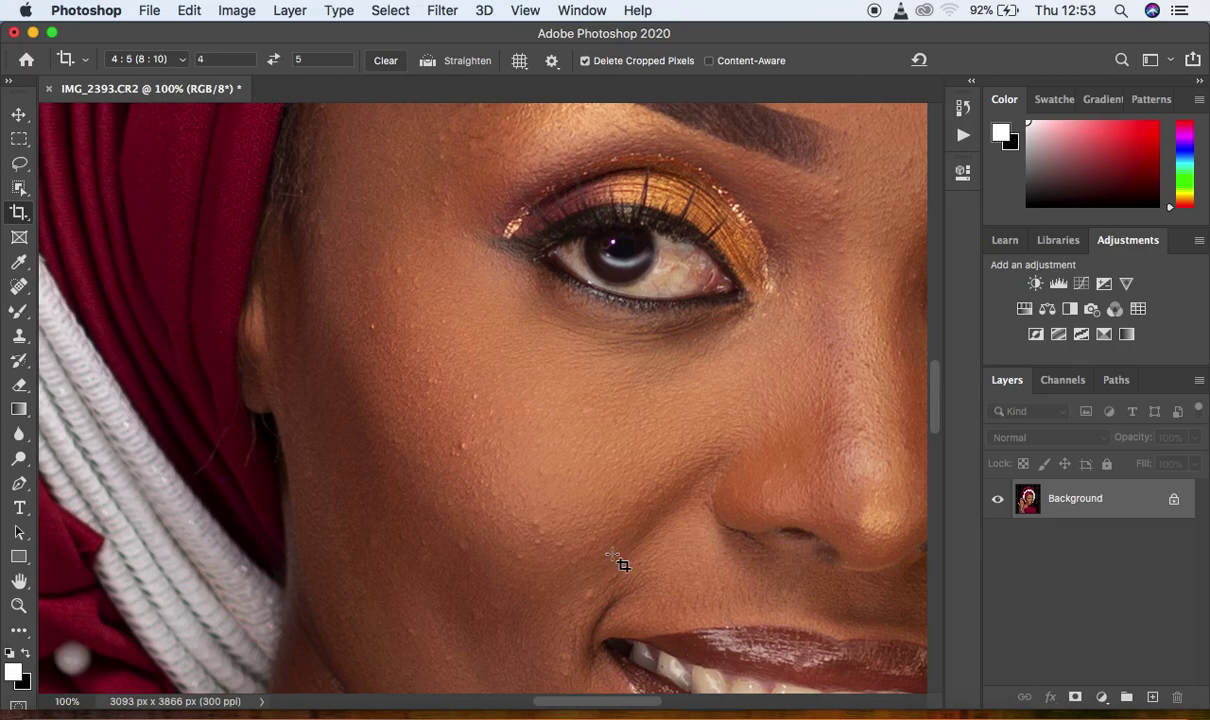
{"action": "key", "text": "super+minus"}
{"action": "key", "text": "super+minus"}
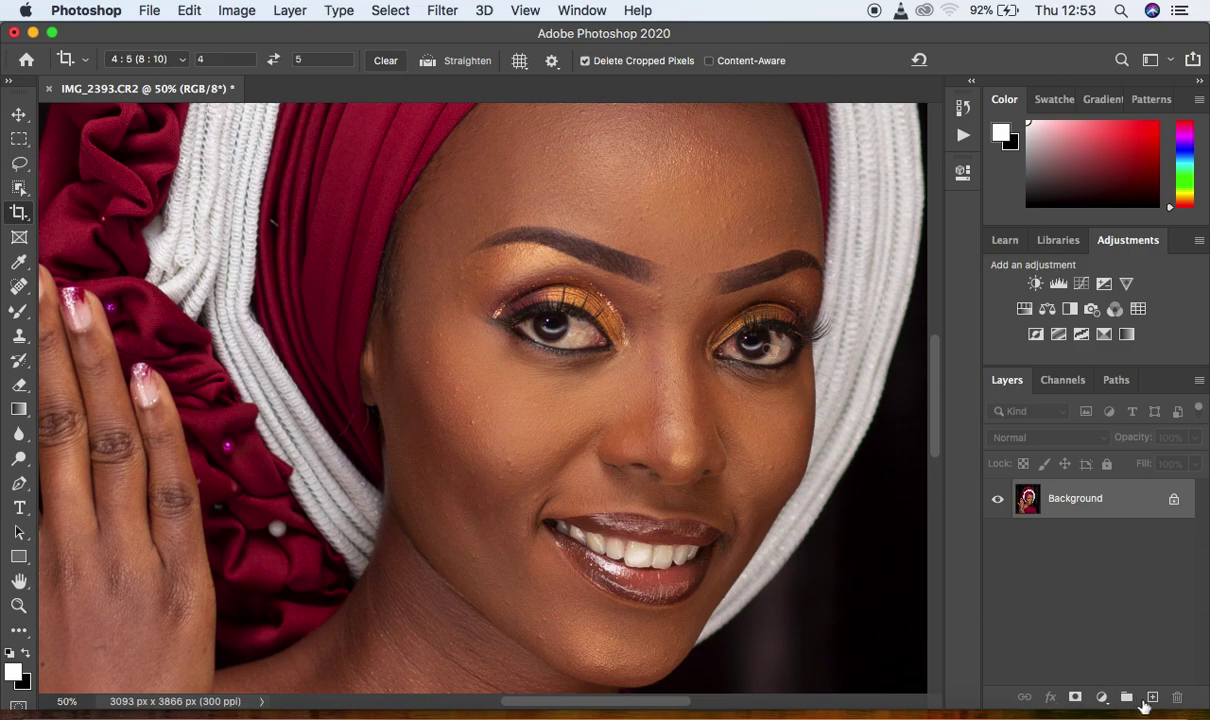
Add an empty layer above the background, name it "blemishes", and choose the Spot Healing Brush with Content-Aware type.
{"action": "left_click", "coordinate": [1153, 697]}
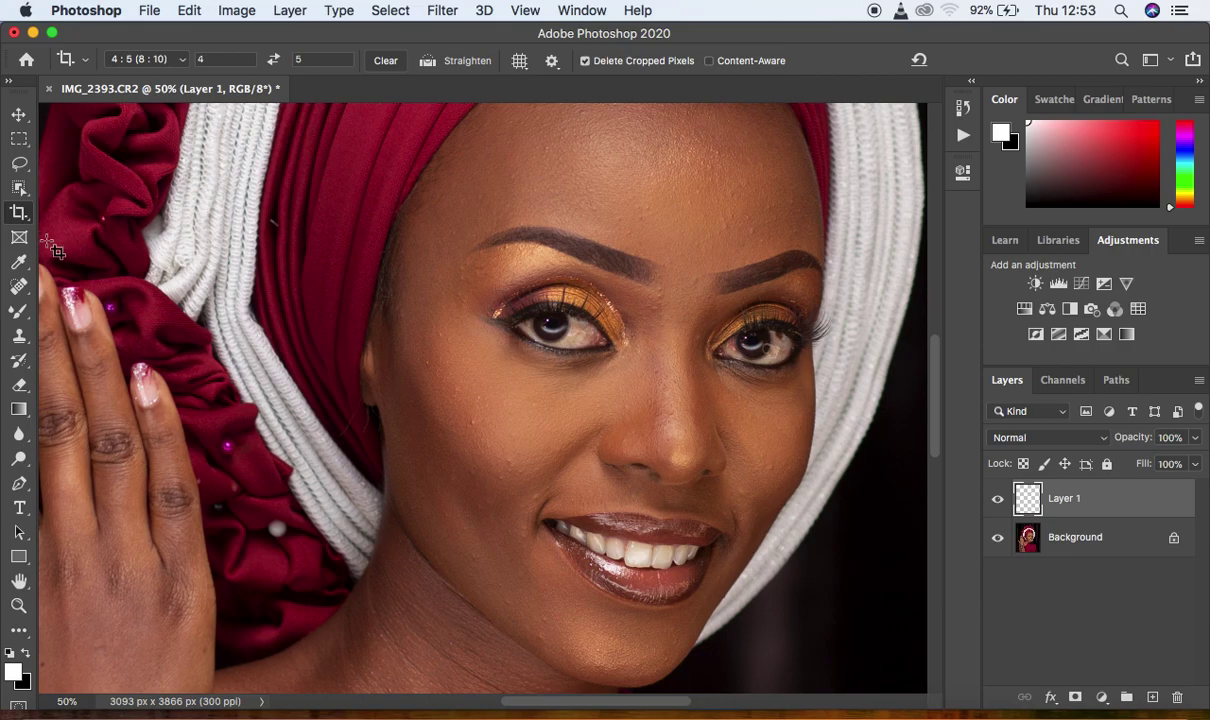
{"action": "left_click", "coordinate": [17, 288]}
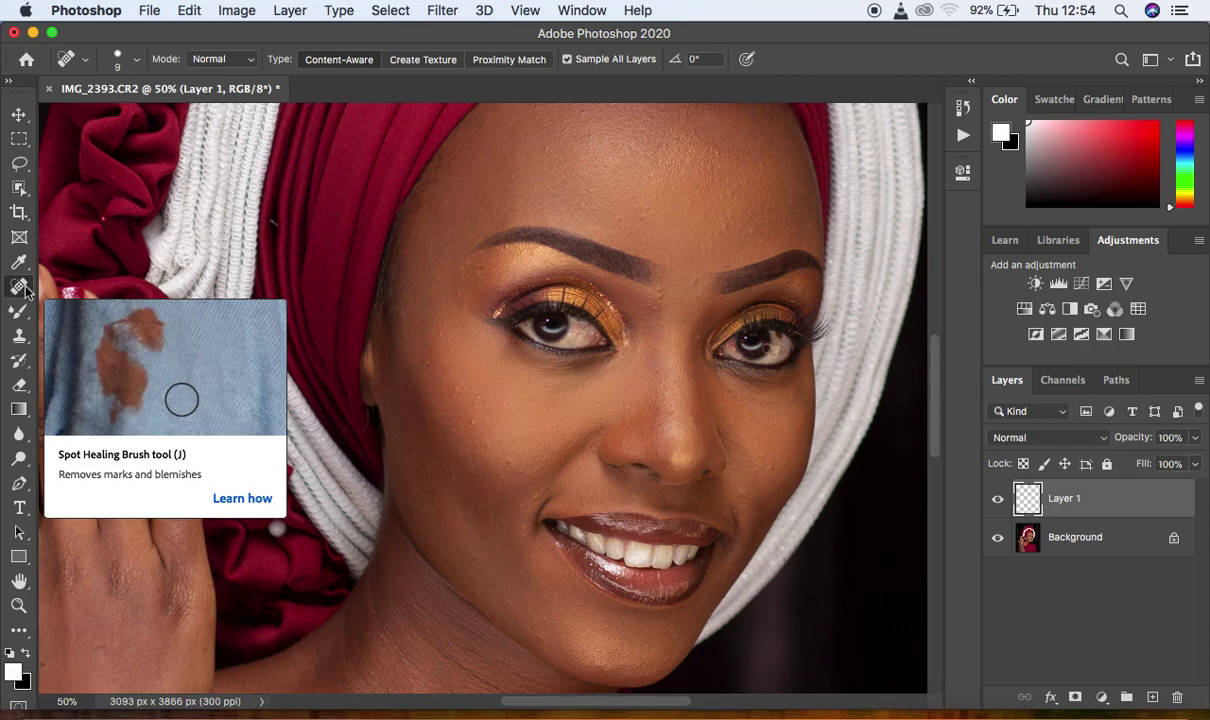
{"action": "right_click", "coordinate": [24, 290]}
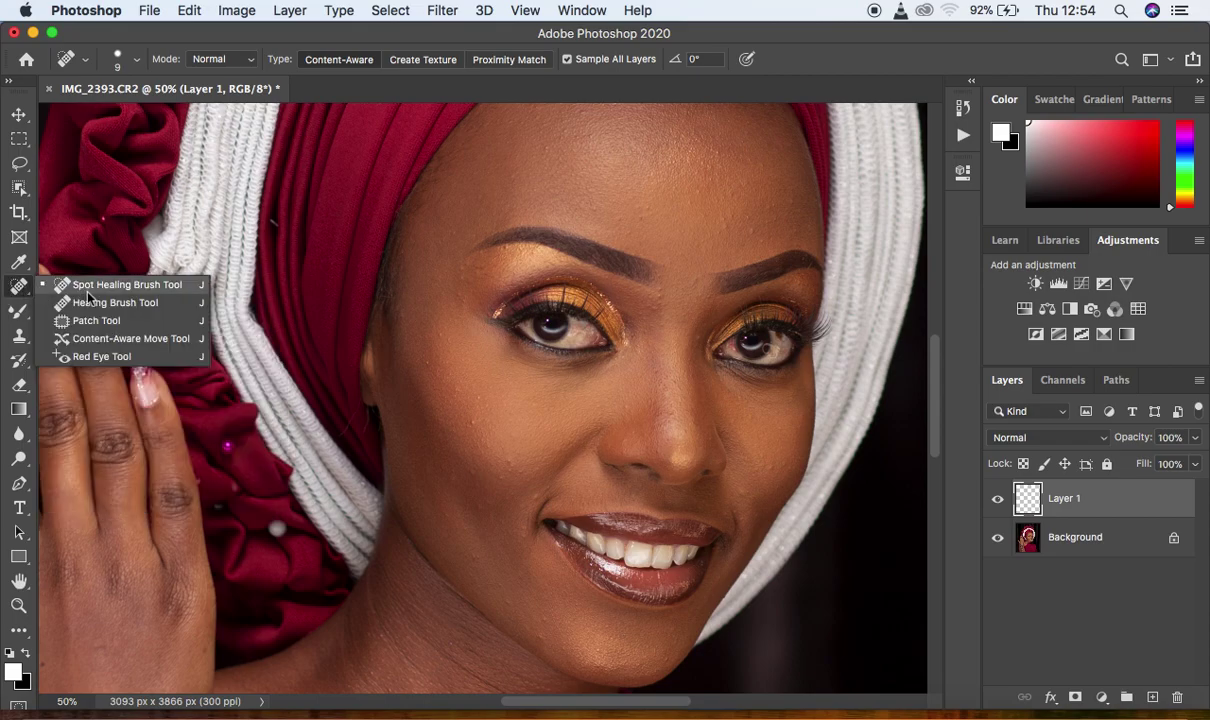
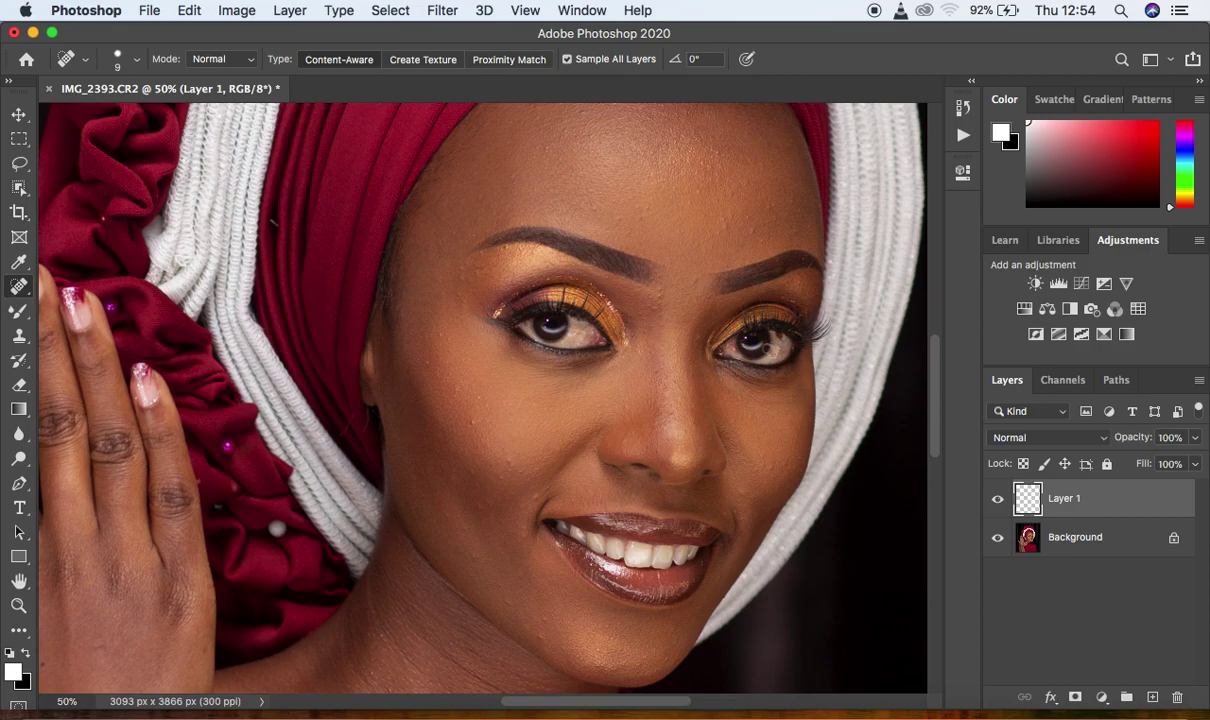
{"action": "double_click", "coordinate": [1063, 498]}
{"action": "type", "text": "blemishes"}
{"action": "key", "text": "Return"}
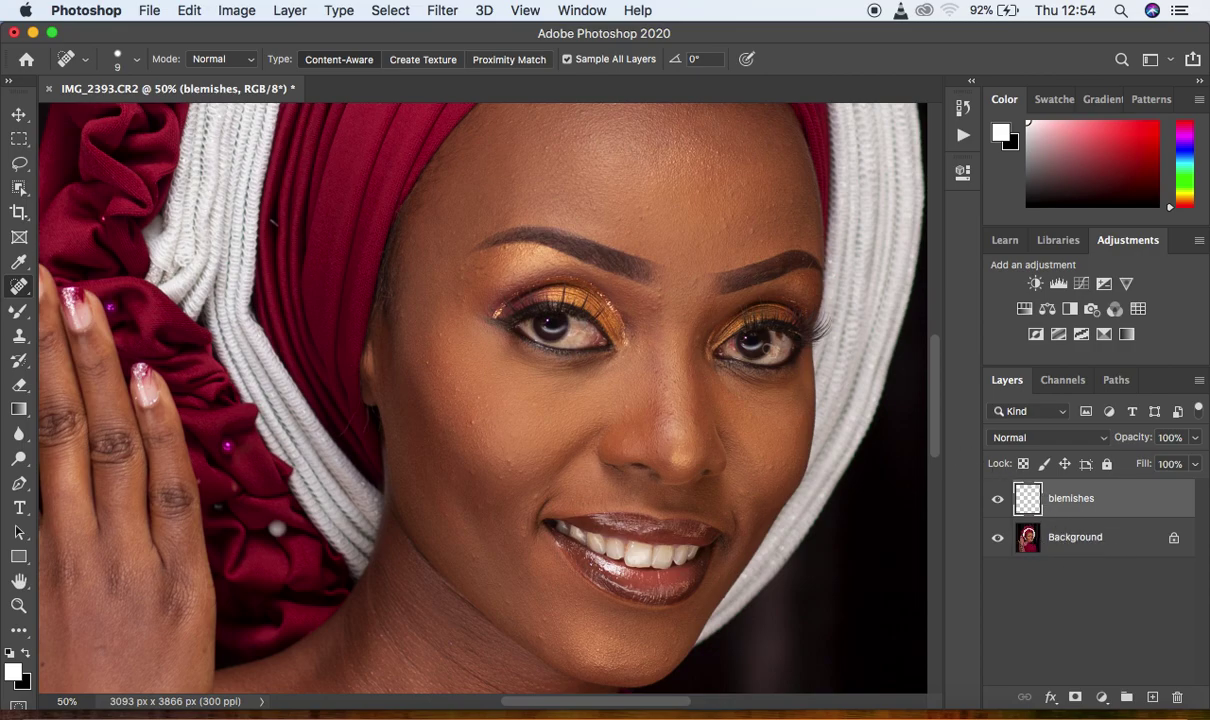
Heal the spots on the cheek, temple and brow area beside the headwrap, using a 20 px Spot Healing Brush.
{"action": "key", "text": "super+plus"}
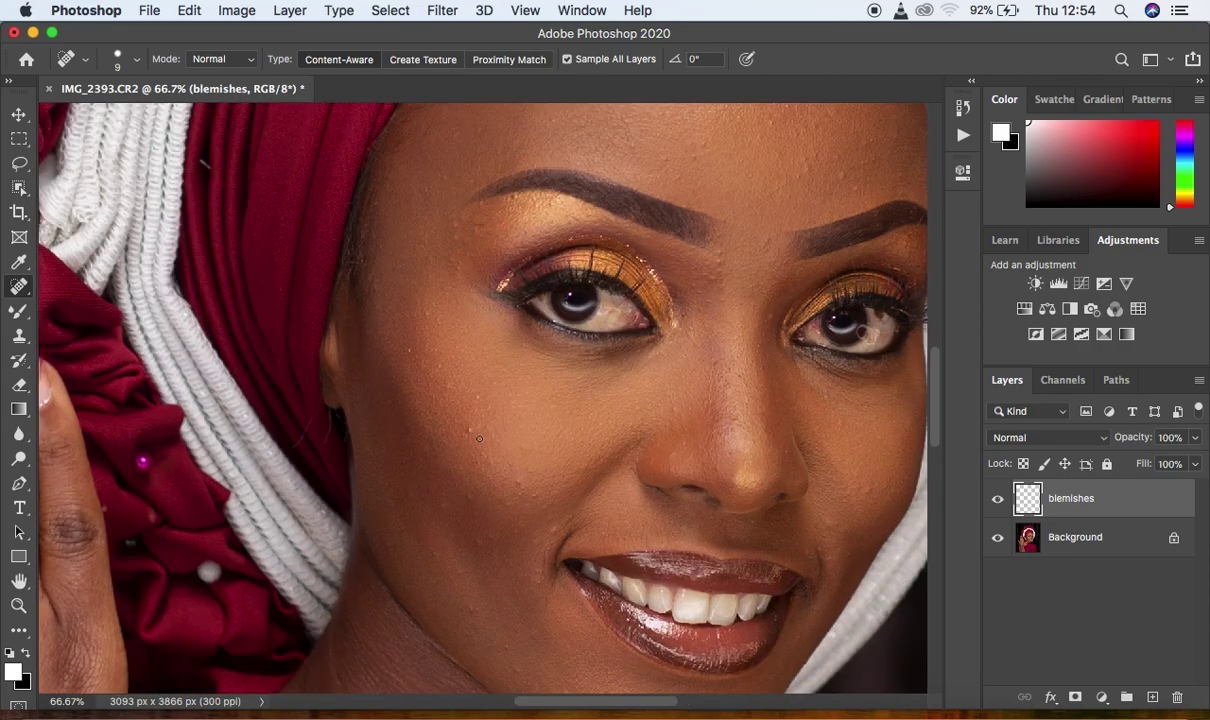
{"action": "key", "text": "bracketright"}
{"action": "key", "text": "bracketright"}
{"action": "left_click", "coordinate": [467, 433]}
{"action": "left_click", "coordinate": [448, 384]}
{"action": "left_click", "coordinate": [405, 350]}
{"action": "left_click", "coordinate": [486, 224]}
{"action": "left_click", "coordinate": [435, 253]}
{"action": "left_click", "coordinate": [513, 197]}
{"action": "left_click", "coordinate": [440, 178]}
{"action": "left_click", "coordinate": [429, 190]}
{"action": "left_click", "coordinate": [362, 232]}
Heal the spots above the other eyebrow, on the nose, around the corner of the mouth and on the lower cheek.
{"action": "left_click", "coordinate": [853, 189]}
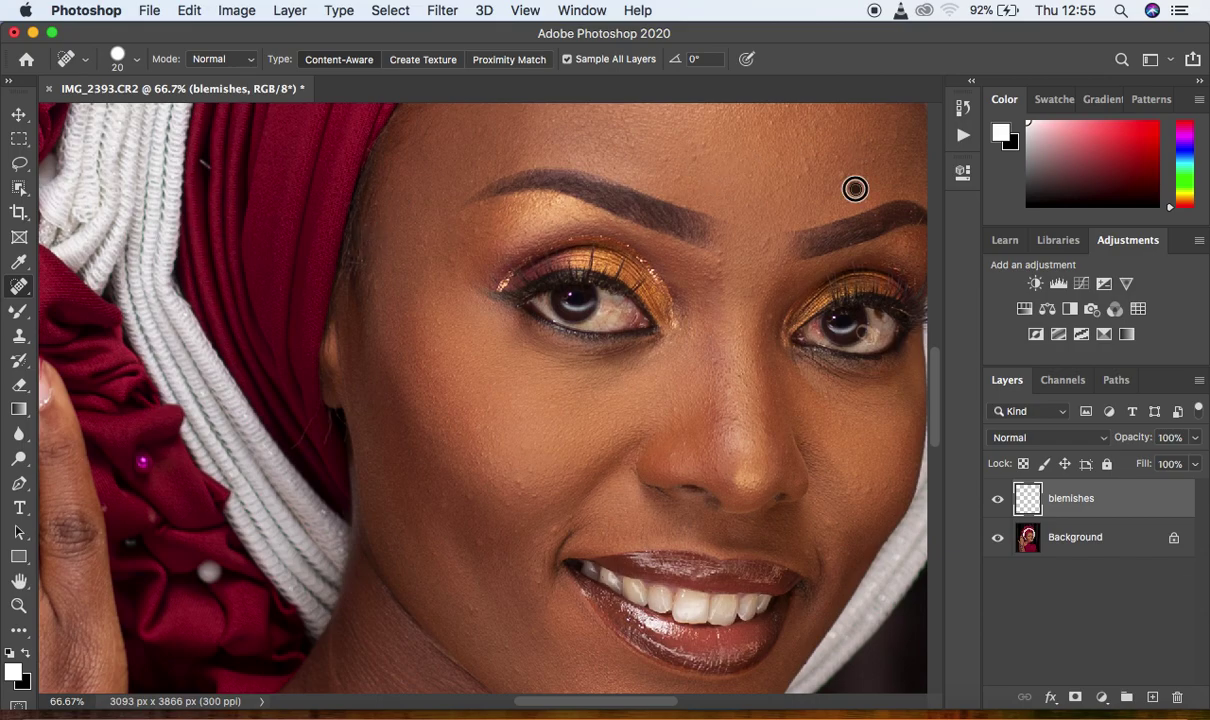
{"action": "key", "text": "bracketright"}
{"action": "key", "text": "bracketleft"}
{"action": "left_click", "coordinate": [913, 135]}
{"action": "left_click", "coordinate": [870, 156]}
{"action": "left_click", "coordinate": [710, 278]}
{"action": "left_click", "coordinate": [812, 552]}
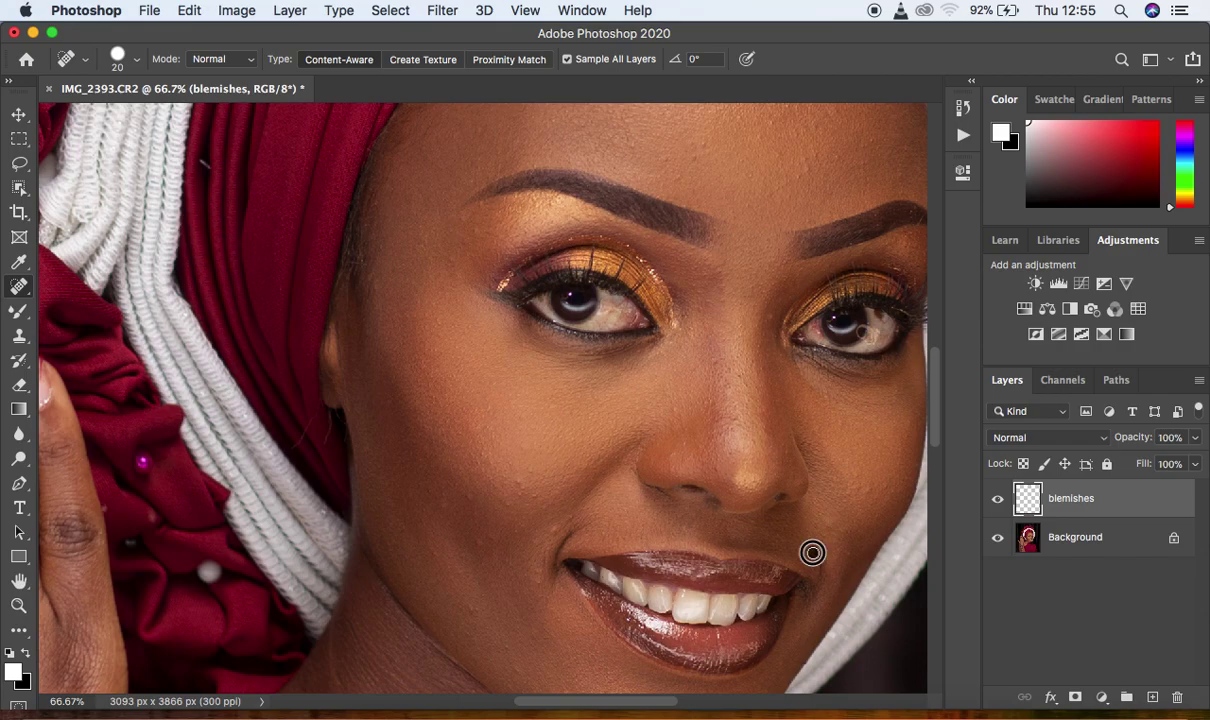
{"action": "left_click", "coordinate": [784, 498]}
{"action": "left_click", "coordinate": [491, 542]}
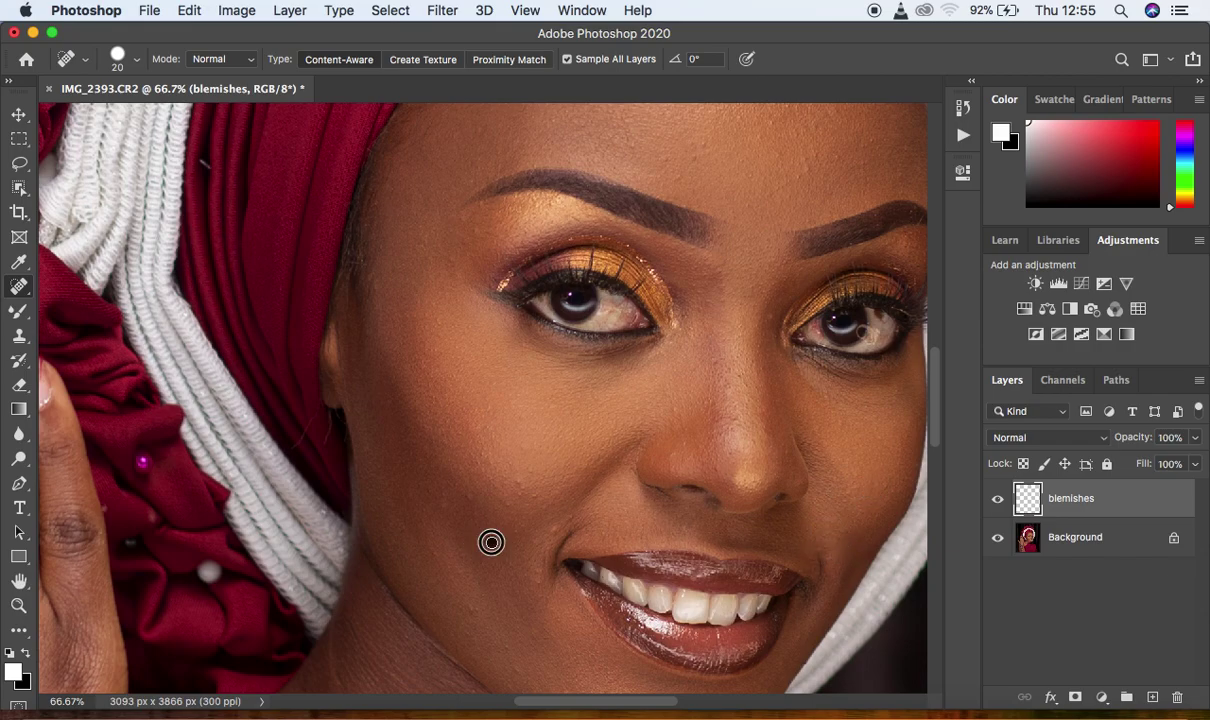
{"action": "left_click", "coordinate": [520, 481]}
Heal the remaining spots on the forehead and hairline and along the jaw and neck.
{"action": "scroll", "coordinate": [882, 390], "scroll_direction": "up", "scroll_amount": 3}
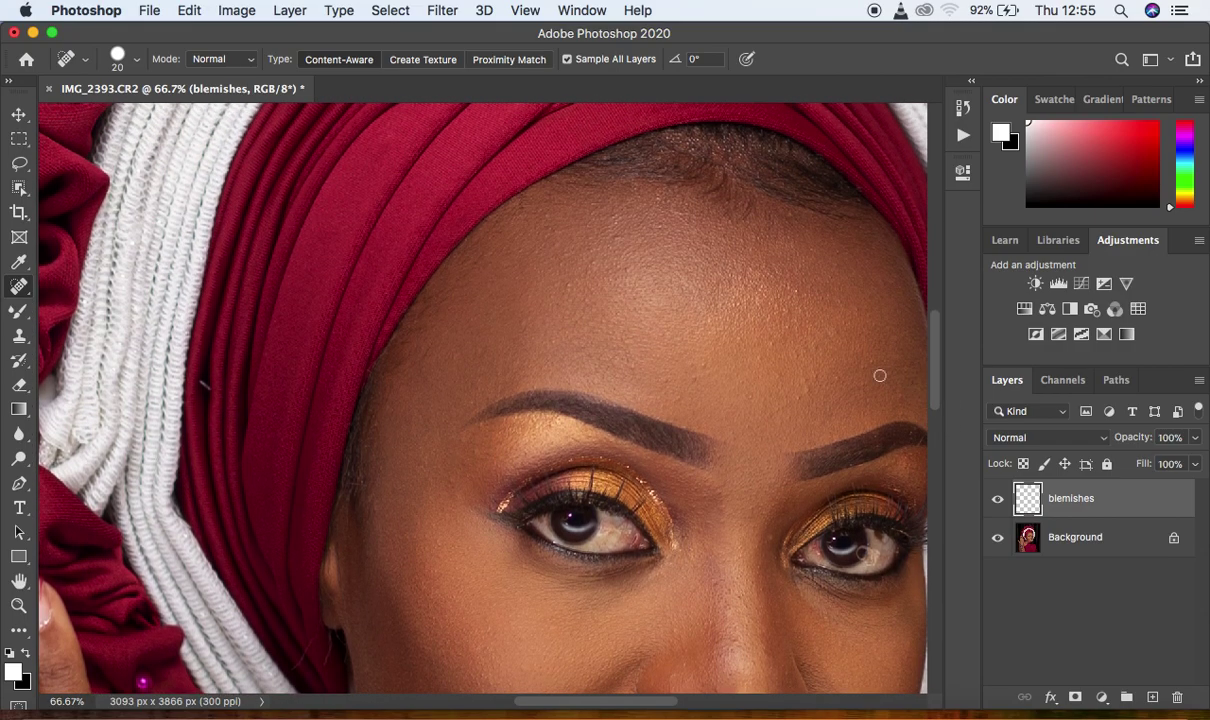
{"action": "left_click", "coordinate": [657, 202]}
{"action": "left_click", "coordinate": [819, 376]}
{"action": "left_click", "coordinate": [547, 339]}
{"action": "left_click", "coordinate": [567, 291]}
{"action": "left_click_drag", "start_coordinate": [935, 378], "coordinate": [932, 483]}
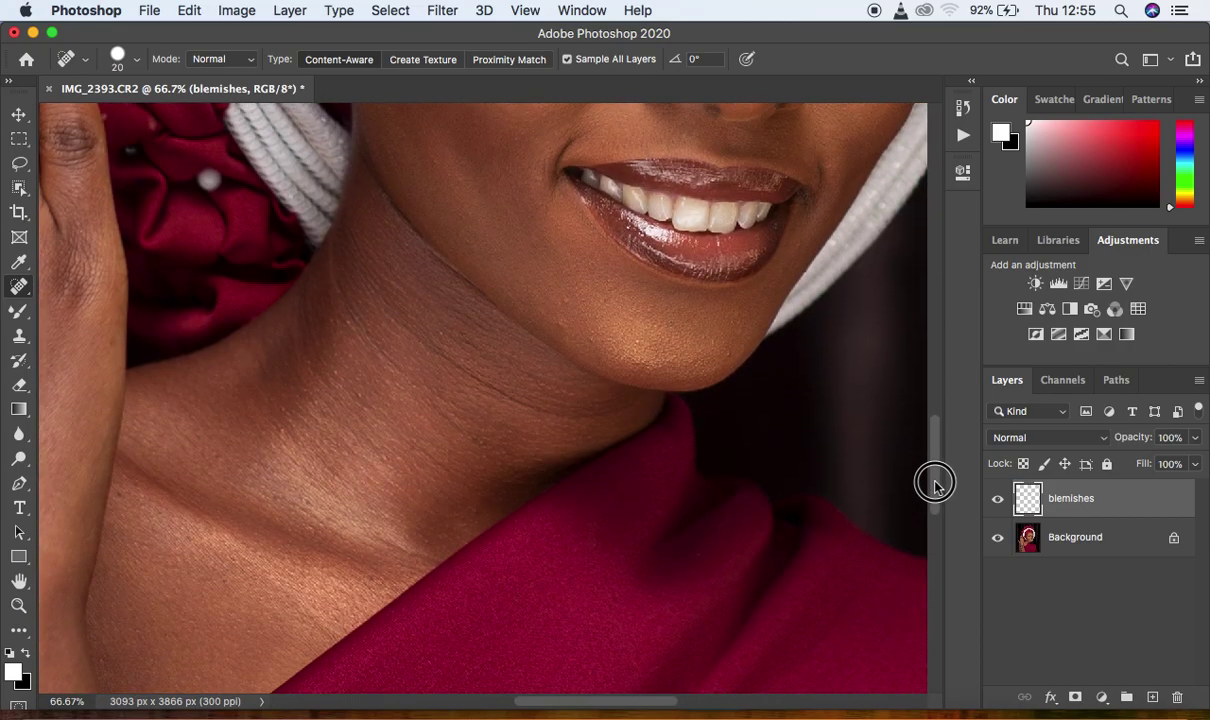
{"action": "left_click", "coordinate": [575, 332]}
{"action": "left_click", "coordinate": [552, 322]}
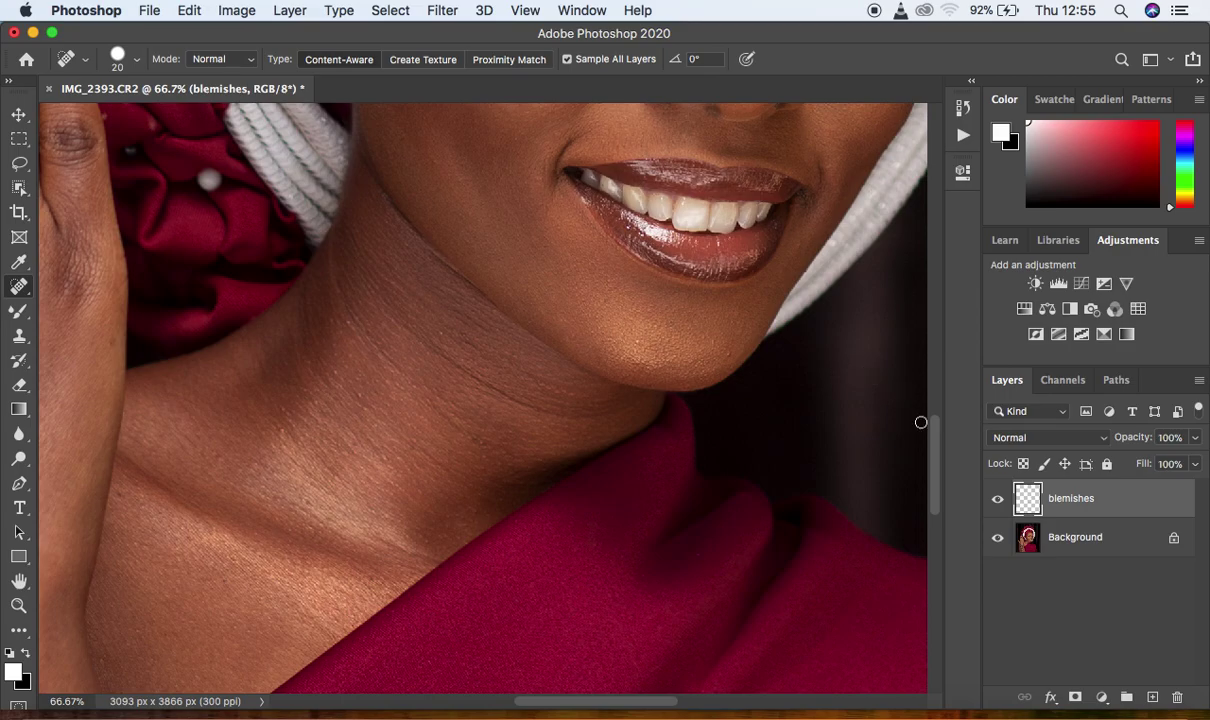
Compare the face with and without the blemishes layer by switching its visibility off and on.
{"action": "mouse_move", "coordinate": [932, 459]}
{"action": "left_mouse_down"}
{"action": "mouse_move", "coordinate": [940, 537]}
{"action": "mouse_move", "coordinate": [936, 355]}
{"action": "left_mouse_up"}
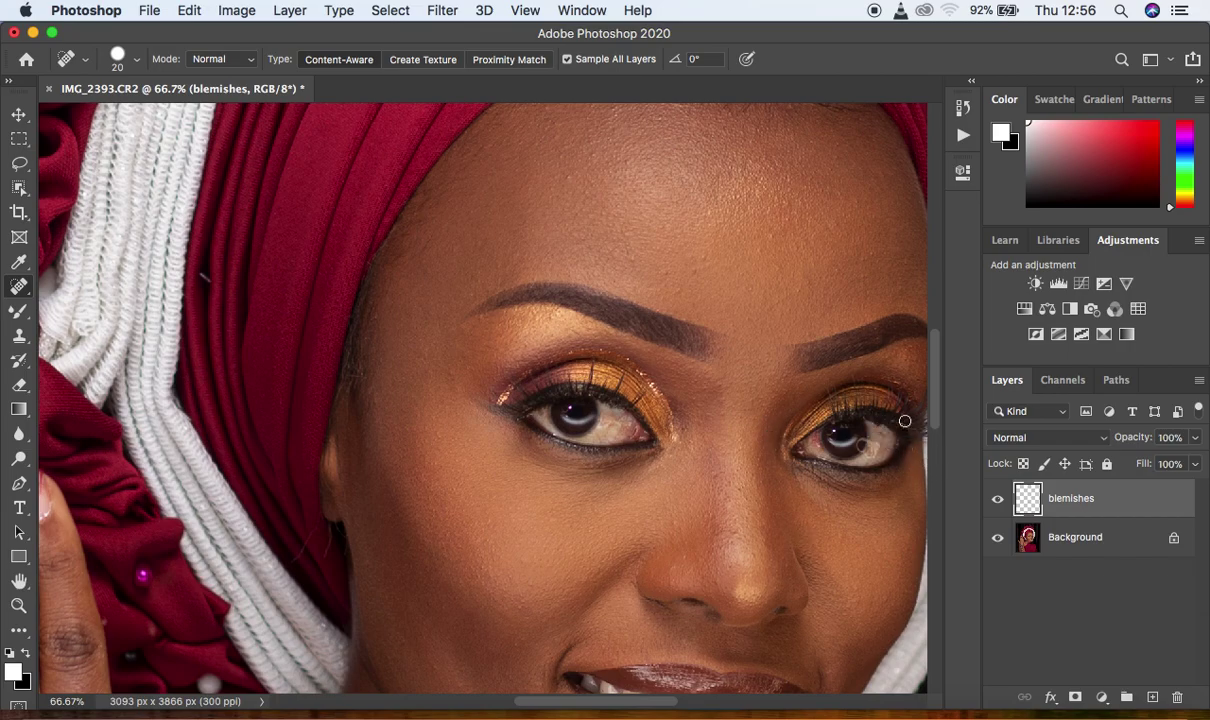
{"action": "key", "text": "super+minus"}
{"action": "key", "text": "super+minus"}
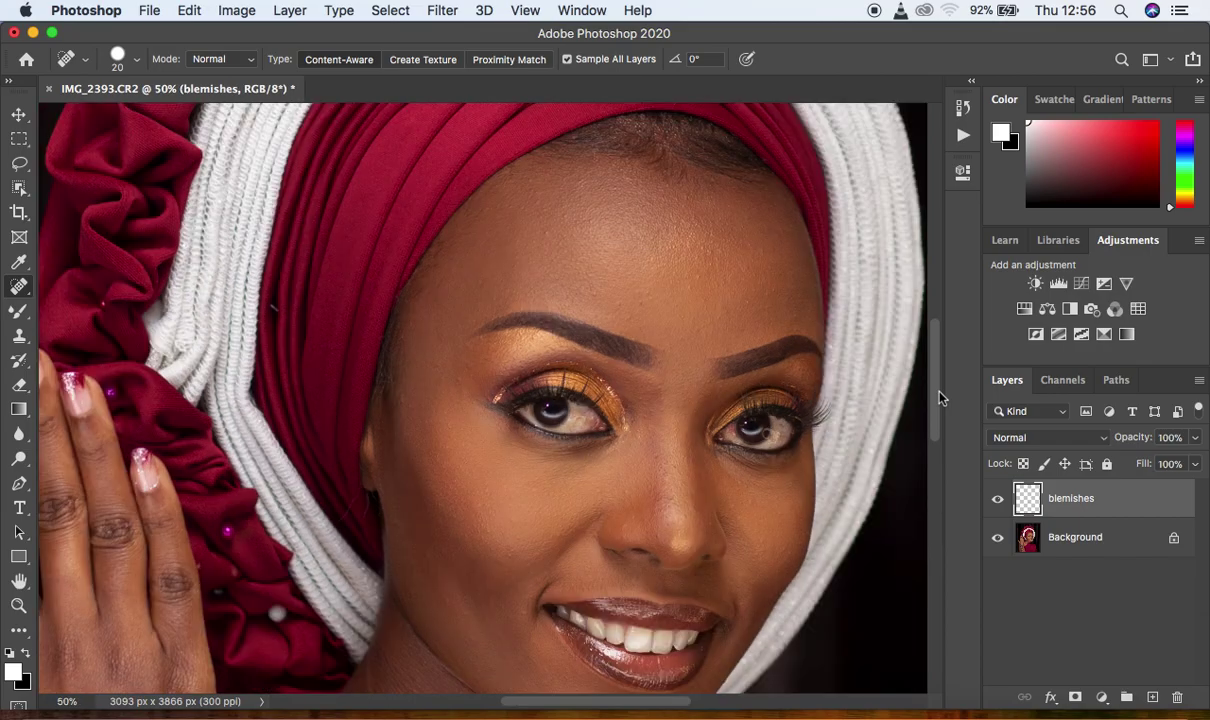
{"action": "left_click", "coordinate": [999, 505]}
{"action": "left_click", "coordinate": [999, 505]}
{"action": "left_click", "coordinate": [999, 505]}
{"action": "left_click", "coordinate": [999, 505]}
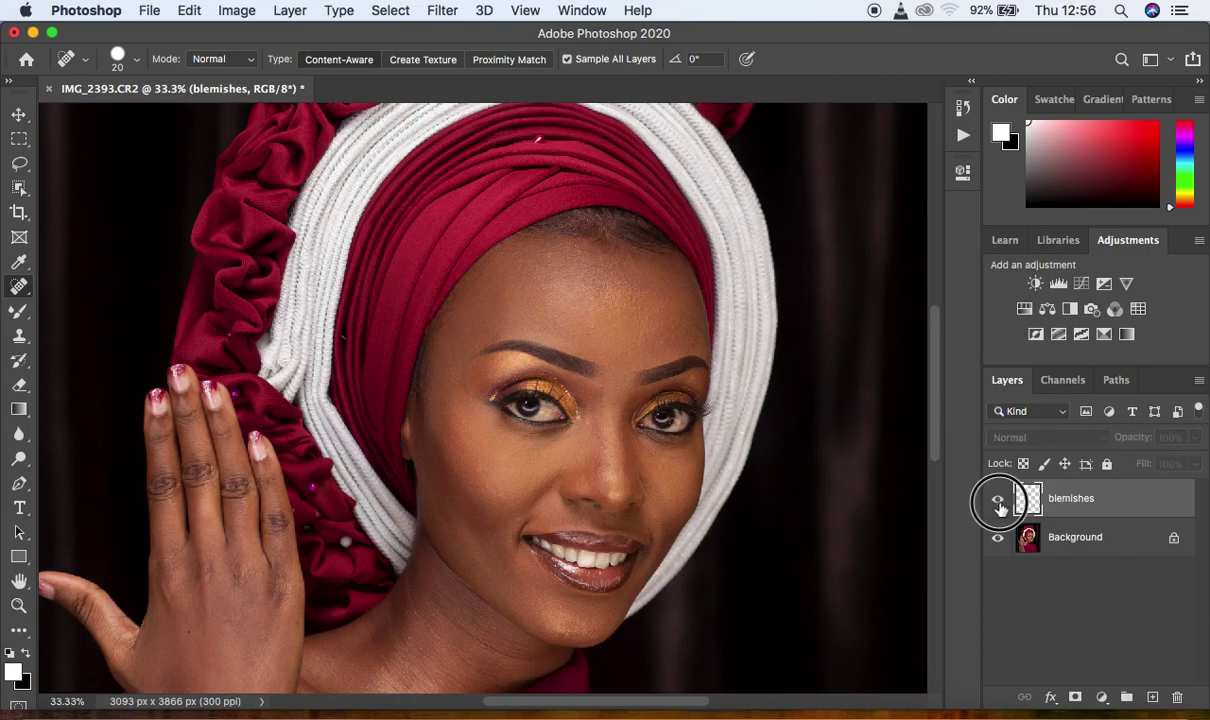
{"action": "left_click", "coordinate": [999, 505]}
{"action": "left_click", "coordinate": [999, 505]}
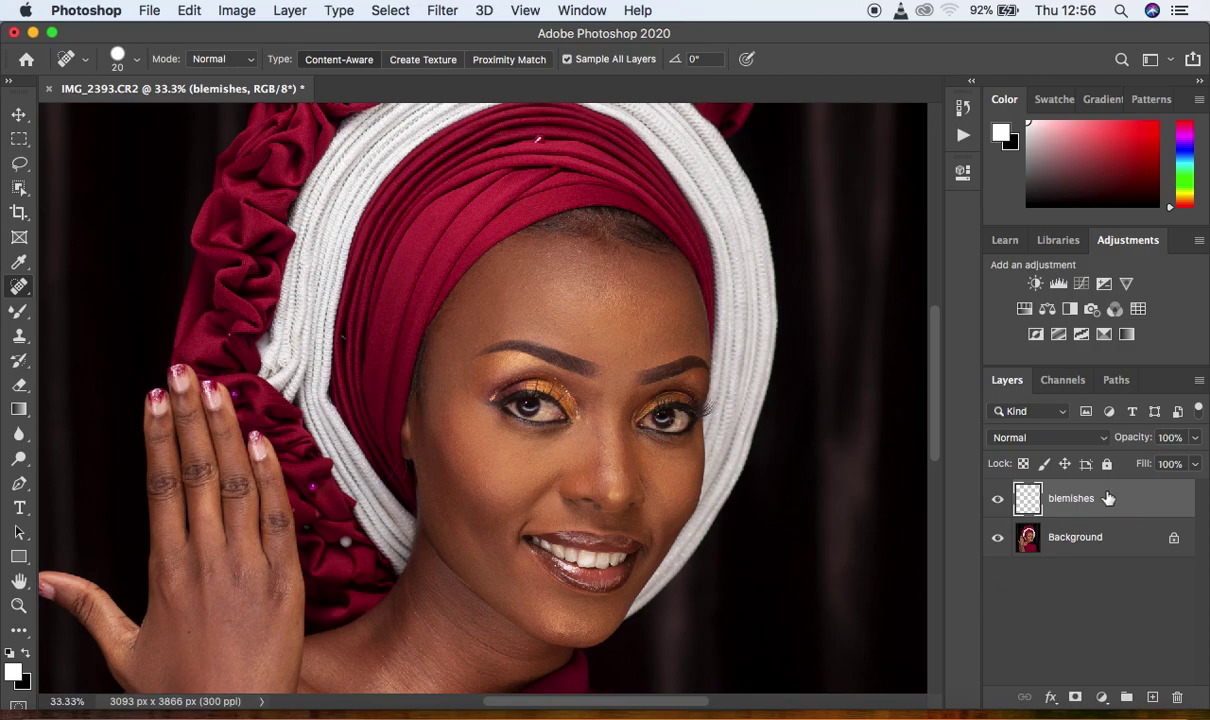
Merge the blemishes layer down into the background layer.
{"action": "left_click", "coordinate": [289, 10]}
{"action": "mouse_move", "coordinate": [387, 702]}
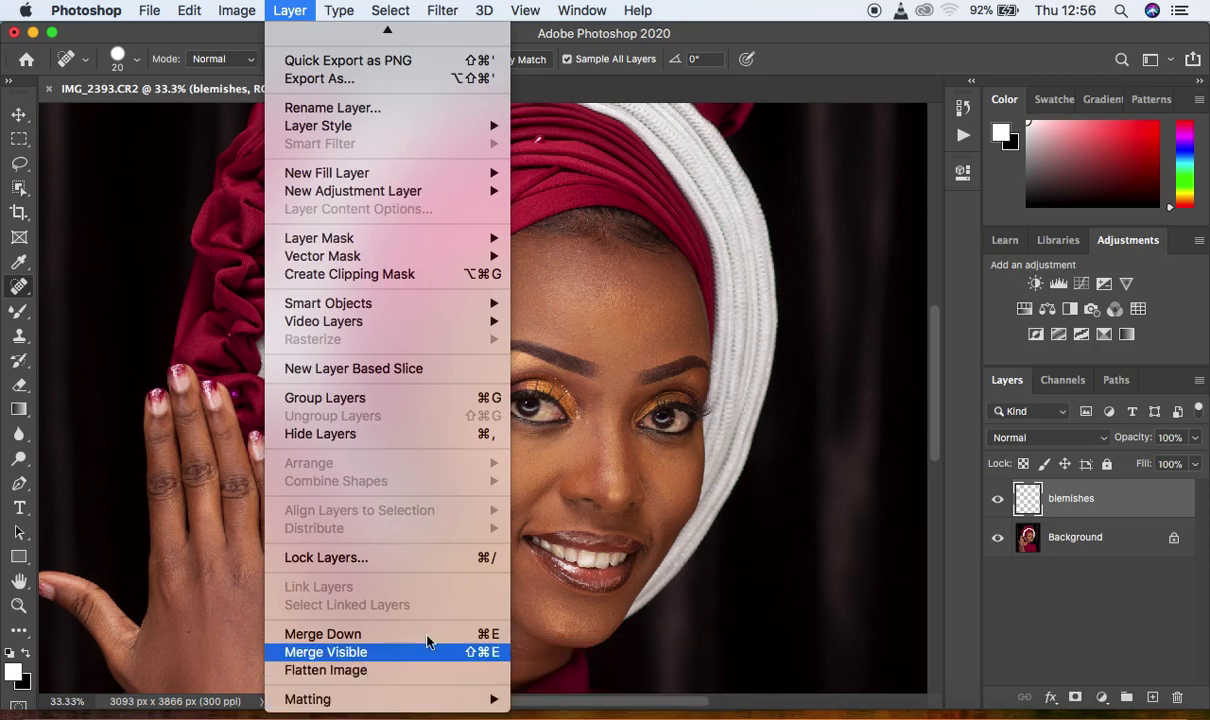
{"action": "left_click", "coordinate": [751, 604]}
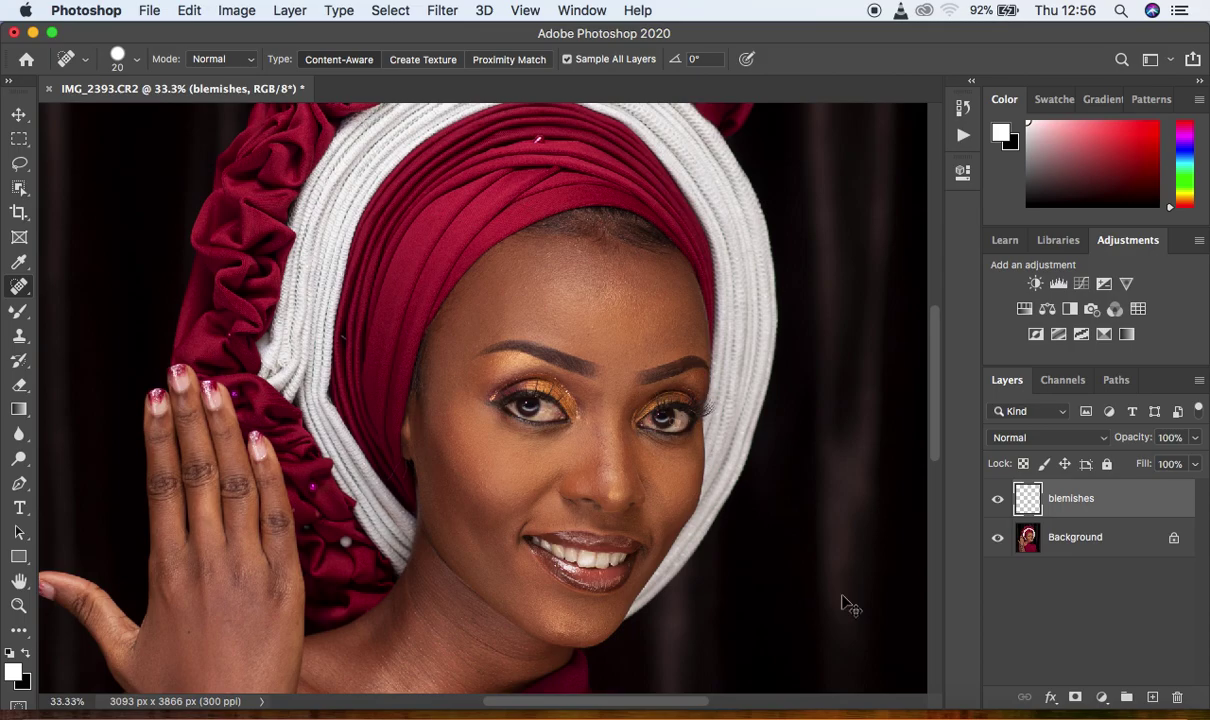
{"action": "key", "text": "super+e"}
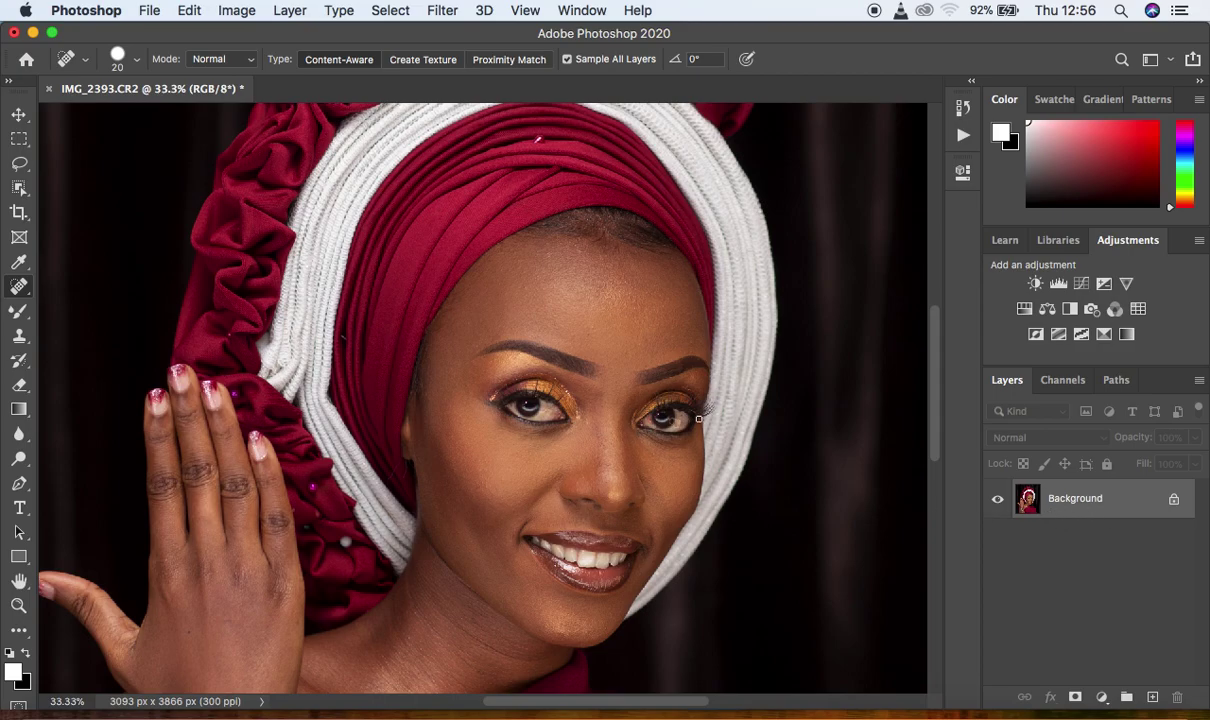
Duplicate the merged background layer twice.
{"action": "key", "text": "super+minus"}
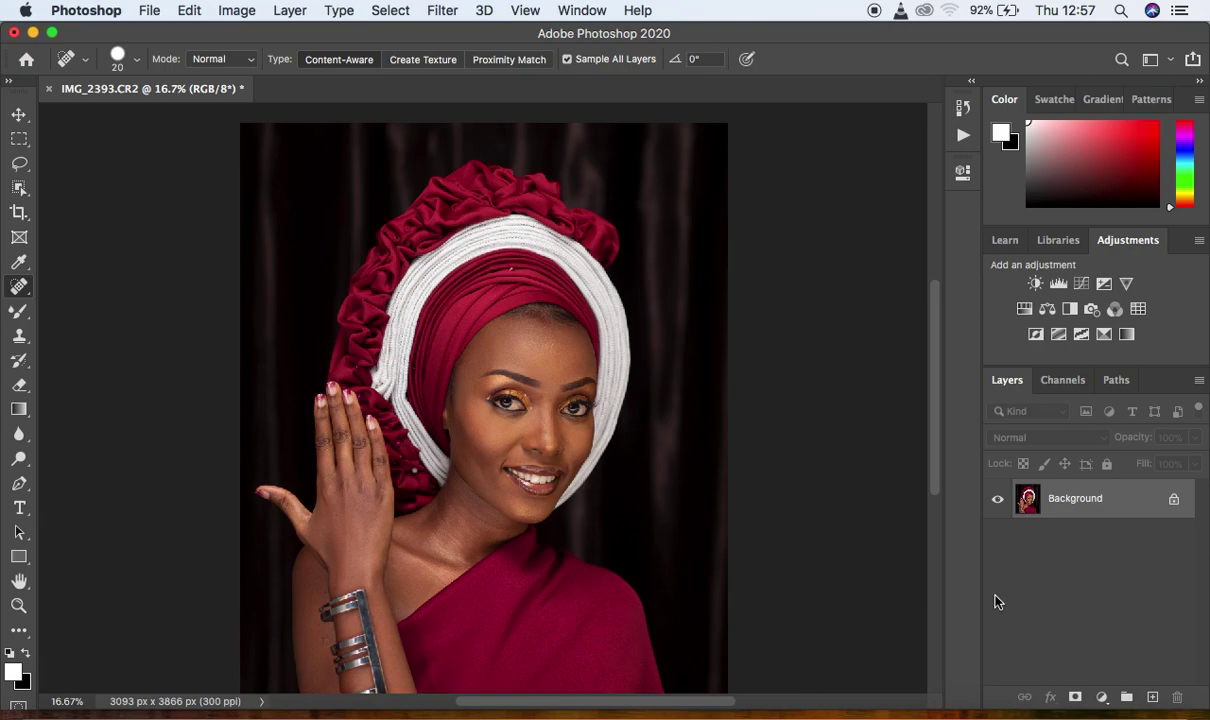
{"action": "key", "text": "ctrl+j"}
{"action": "key", "text": "ctrl+j"}
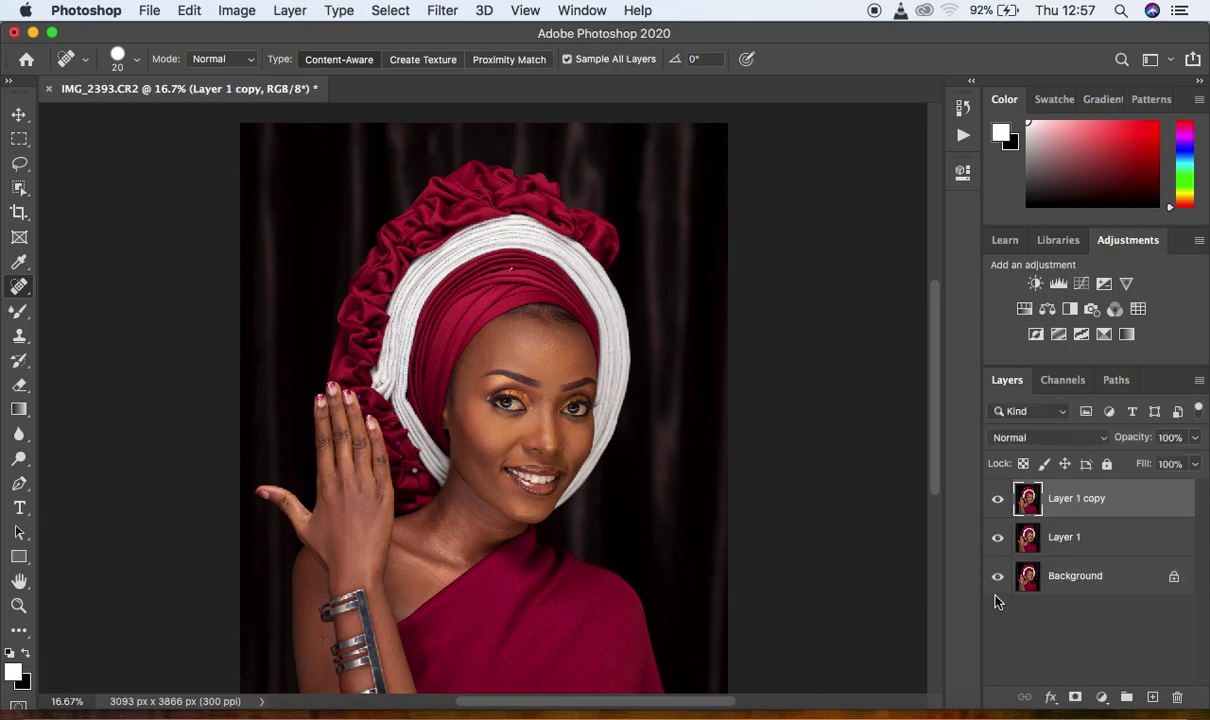
Rename the lower copy of the portrait layer "LOW FREQ/ COLOR".
{"action": "double_click", "coordinate": [1063, 538]}
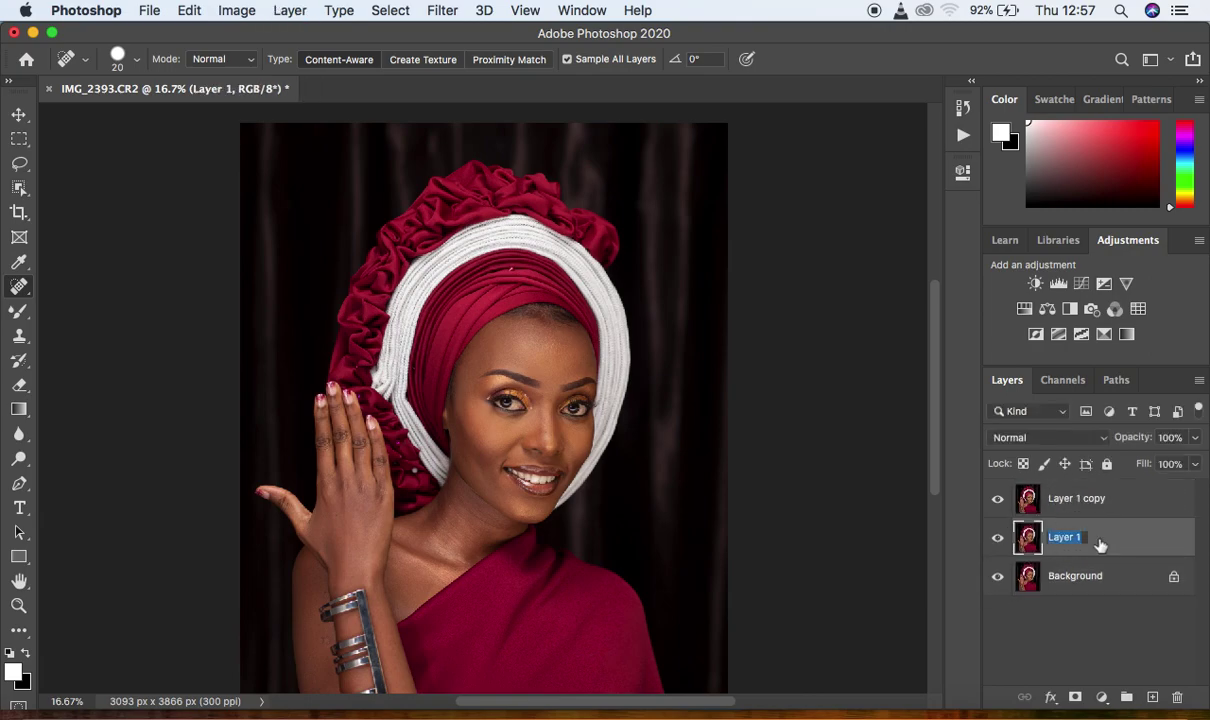
{"action": "type", "text": "LOW FREQ/COL"}
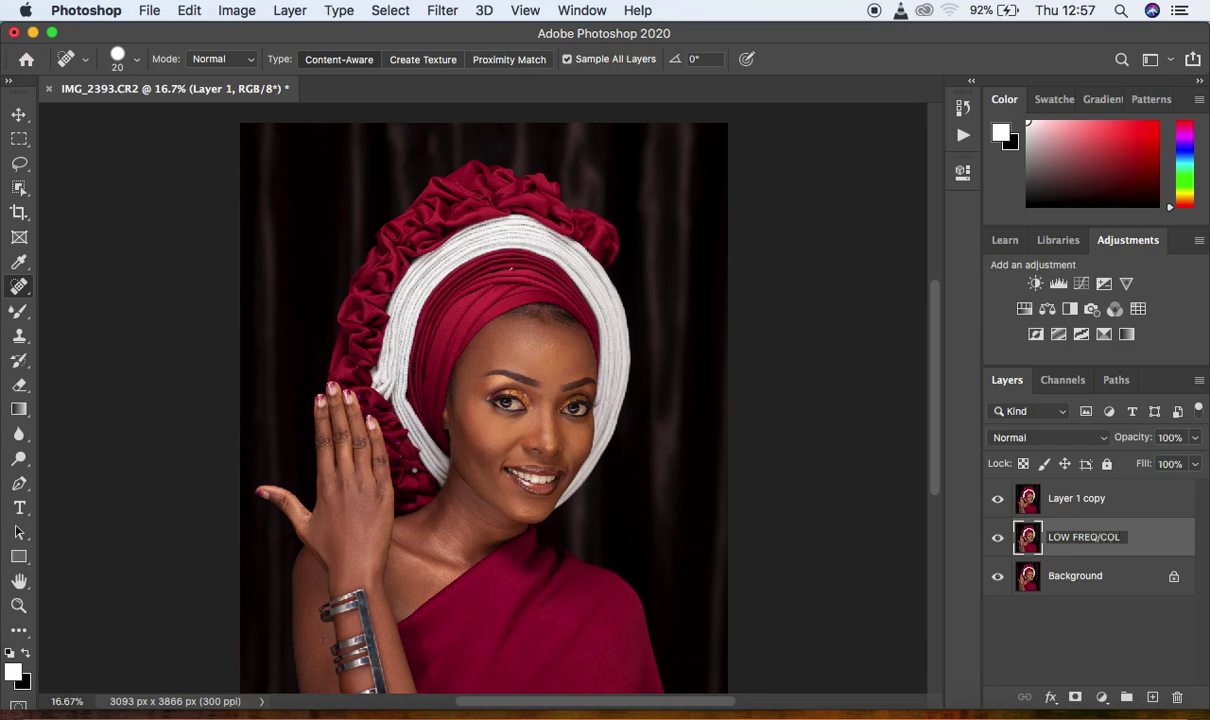
{"action": "key", "text": "BackSpace"}
{"action": "key", "text": "BackSpace"}
{"action": "key", "text": "BackSpace"}
{"action": "type", "text": "COLOR"}
Rename the upper copy "TEXTURES/ HIGH FREQ" and hide it.
{"action": "double_click", "coordinate": [1067, 496]}
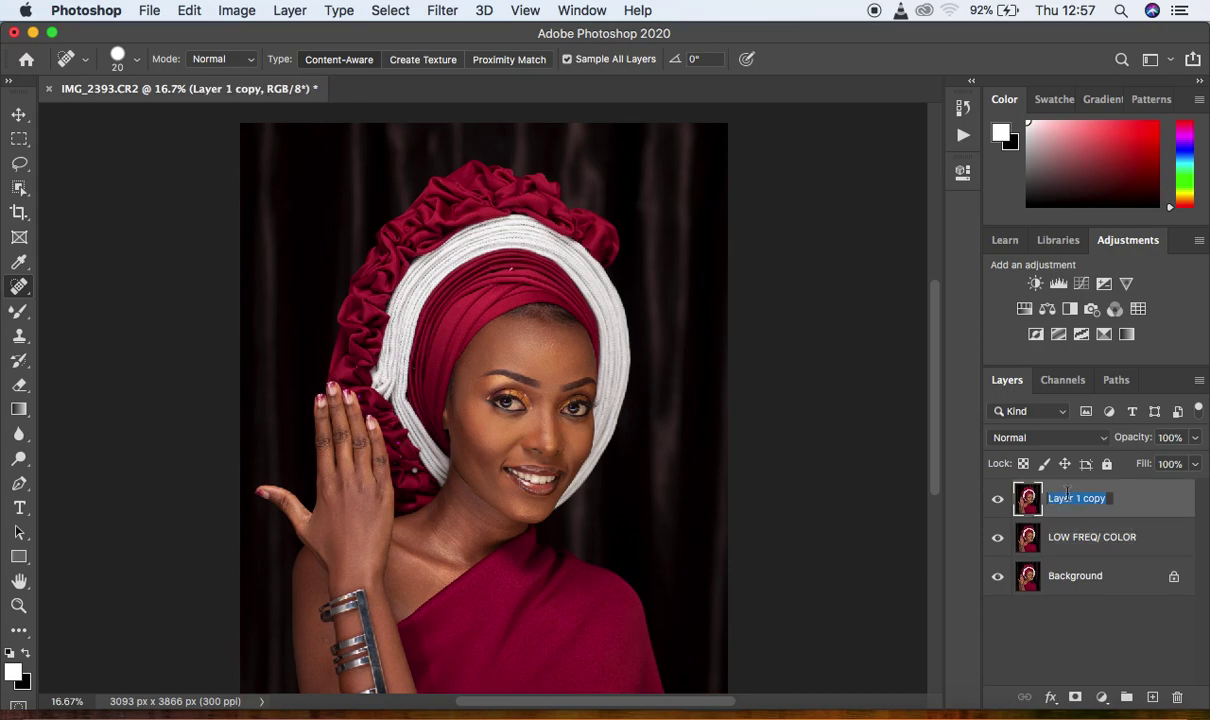
{"action": "type", "text": "TEXTURES/ HIGH FREQ"}
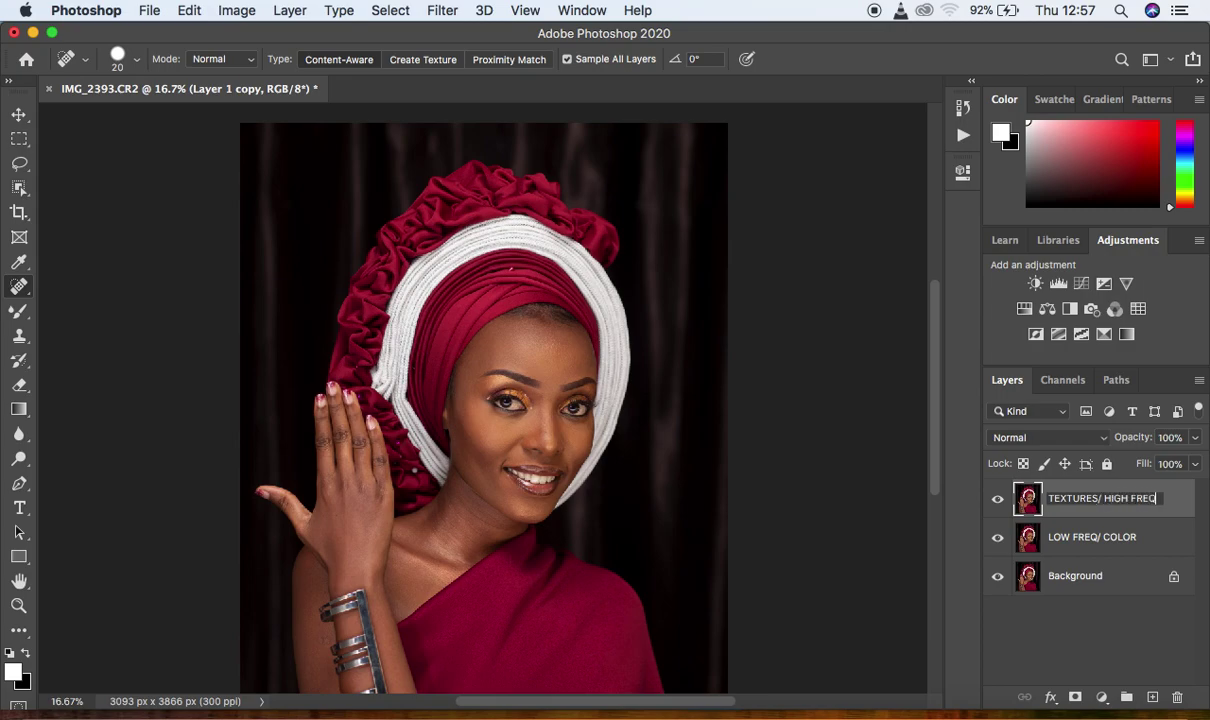
{"action": "key", "text": "Return"}
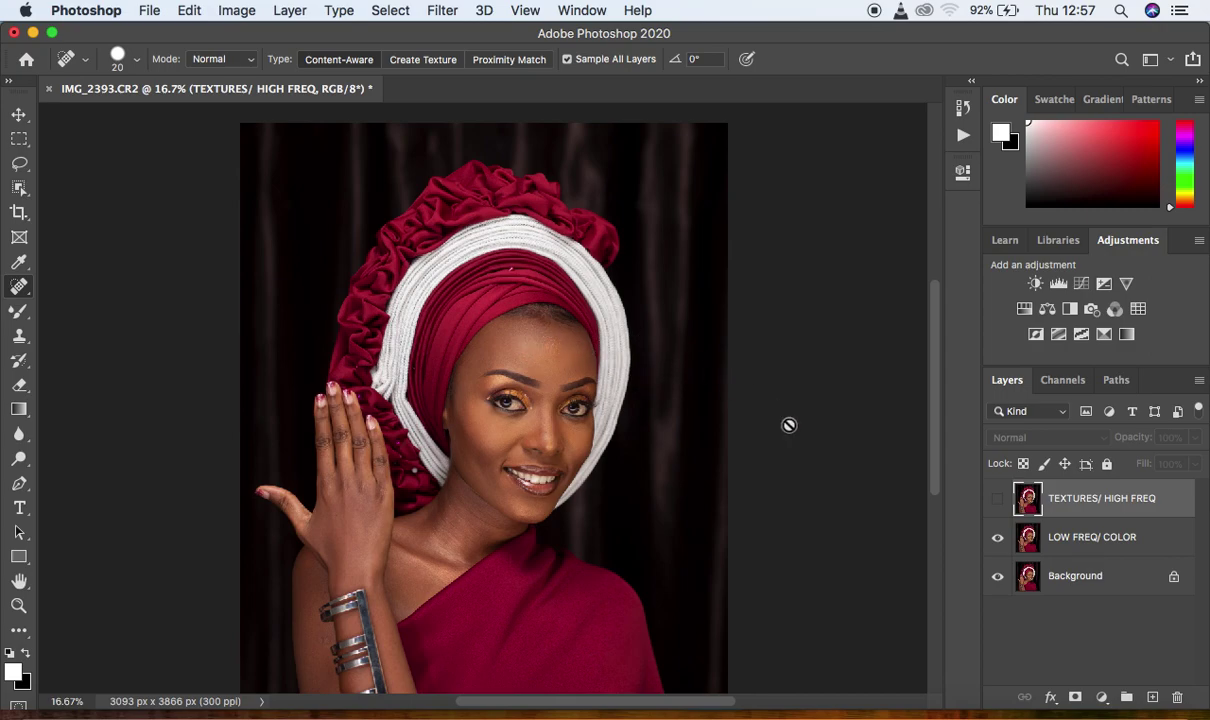
Select the LOW FREQ/ COLOR layer and open the Gaussian Blur filter for it.
{"action": "left_click", "coordinate": [1129, 531]}
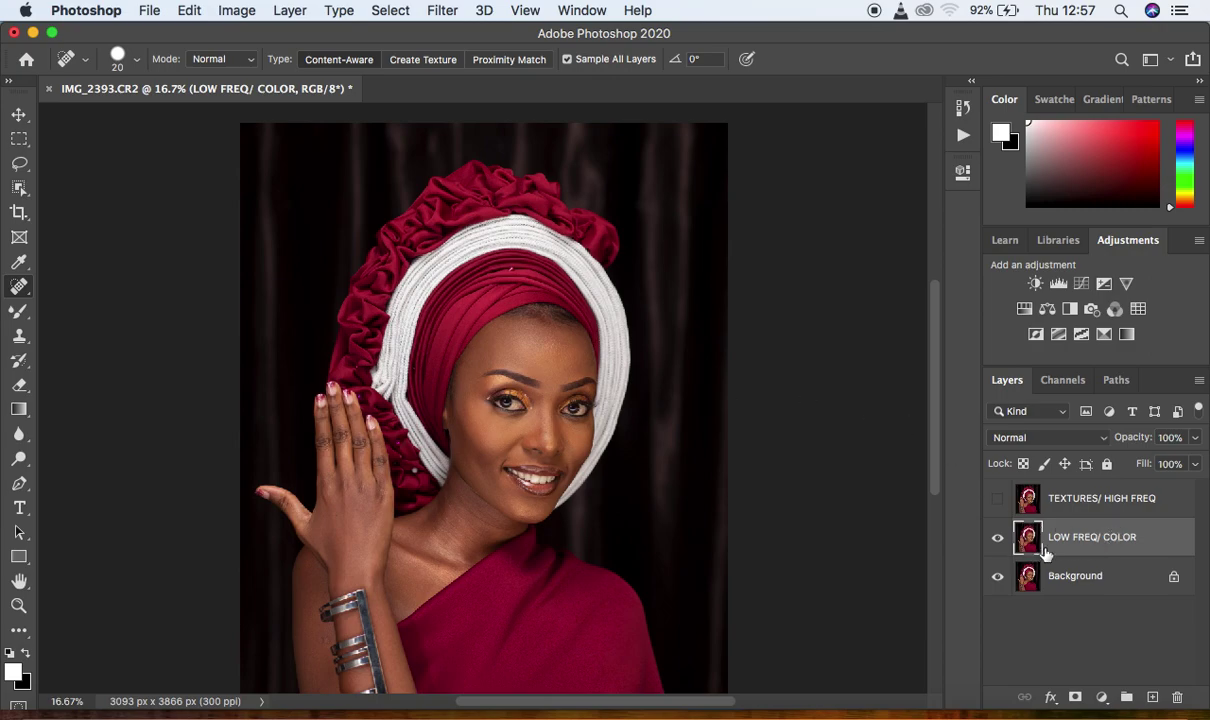
{"action": "key", "text": "super+equal"}
{"action": "key", "text": "super+equal"}
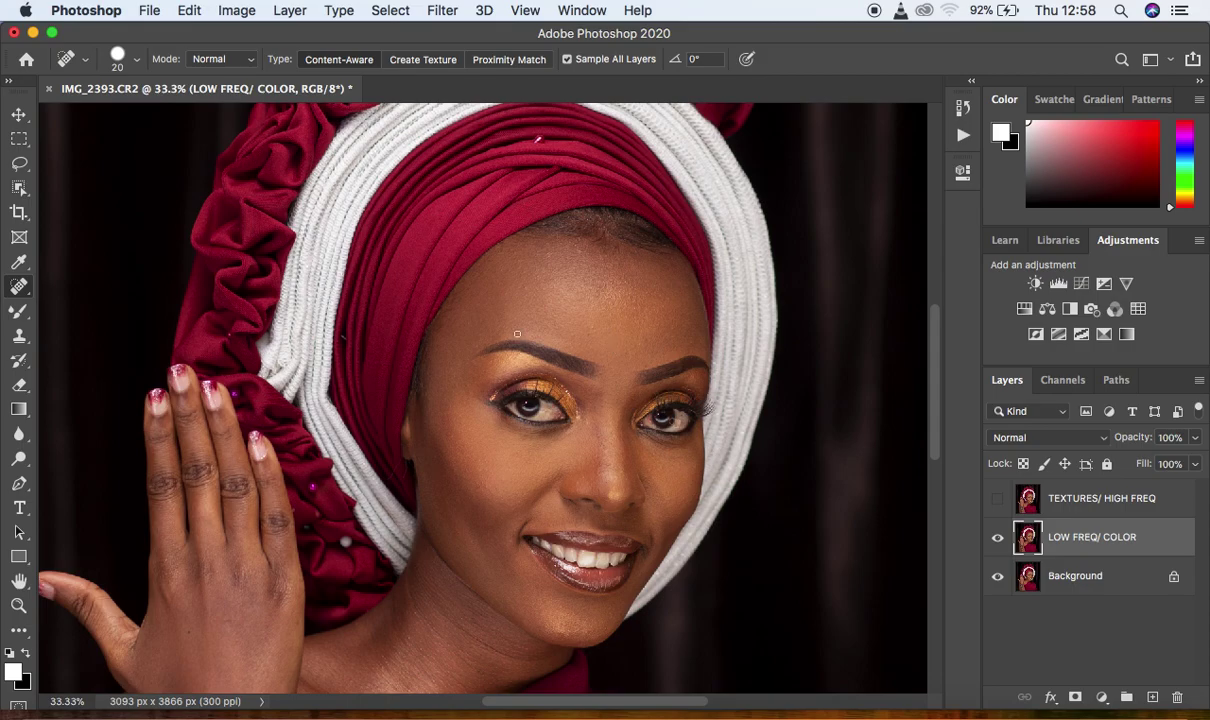
{"action": "key", "text": "super+minus"}
{"action": "key", "text": "super+minus"}
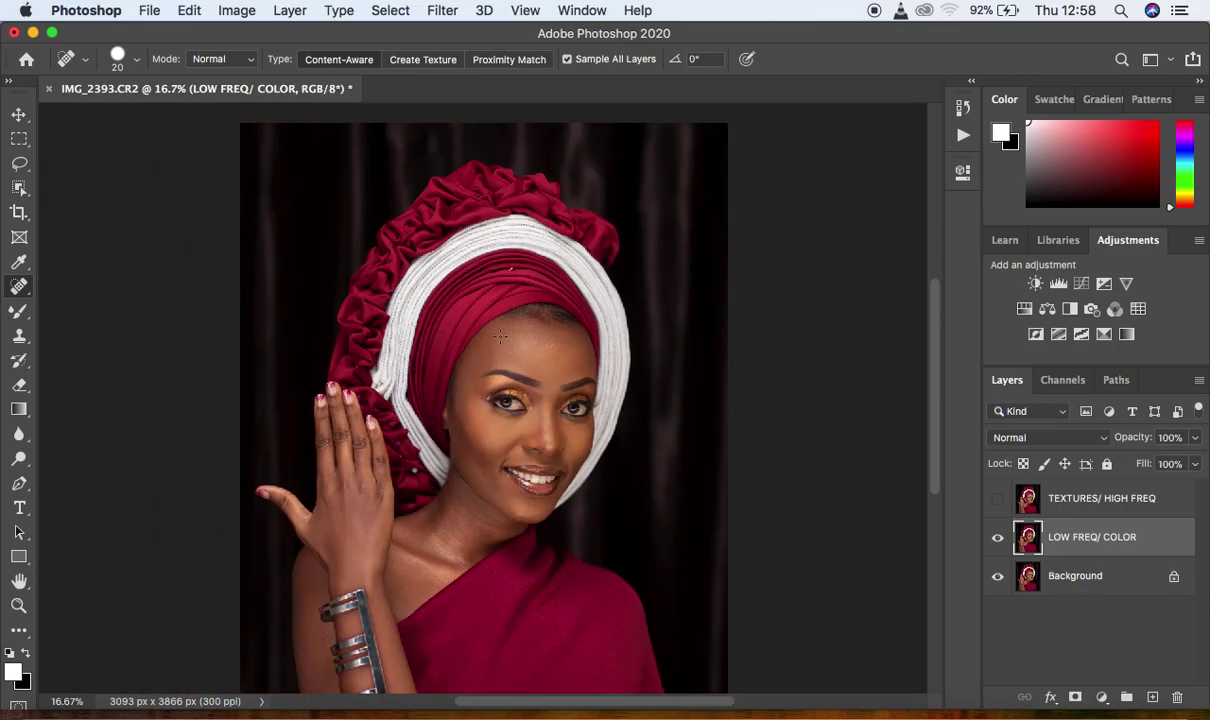
{"action": "left_click", "coordinate": [442, 12]}
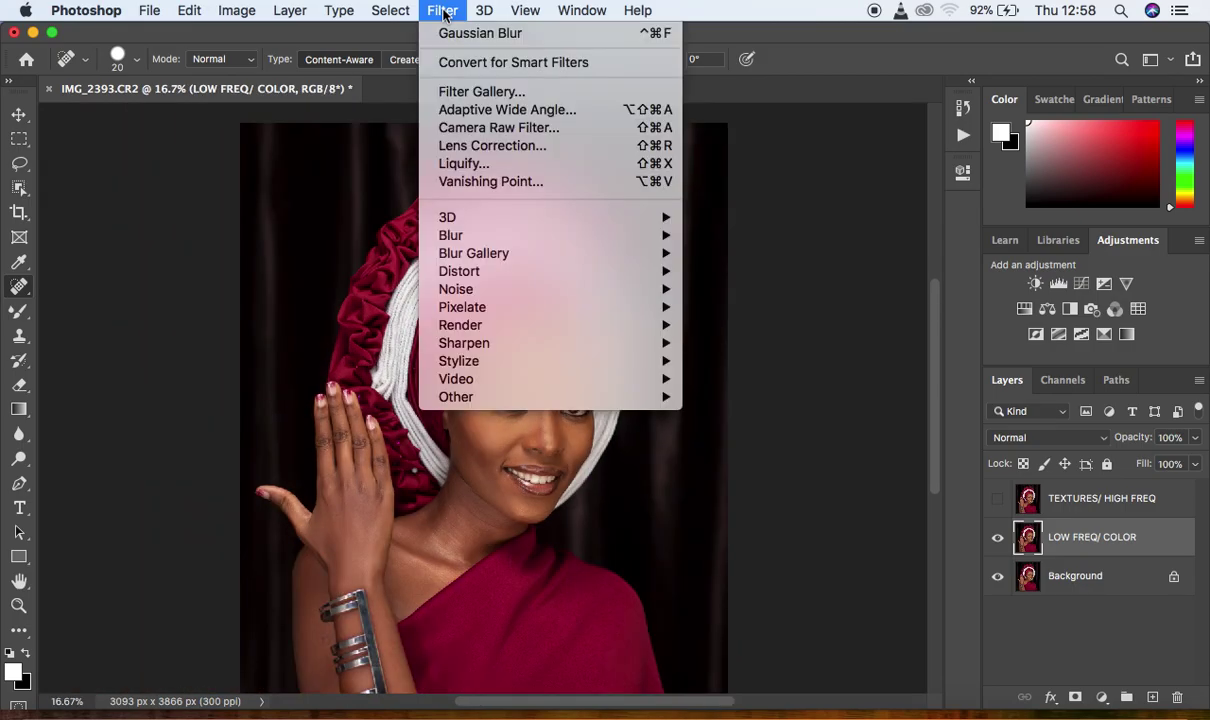
{"action": "mouse_move", "coordinate": [533, 240]}
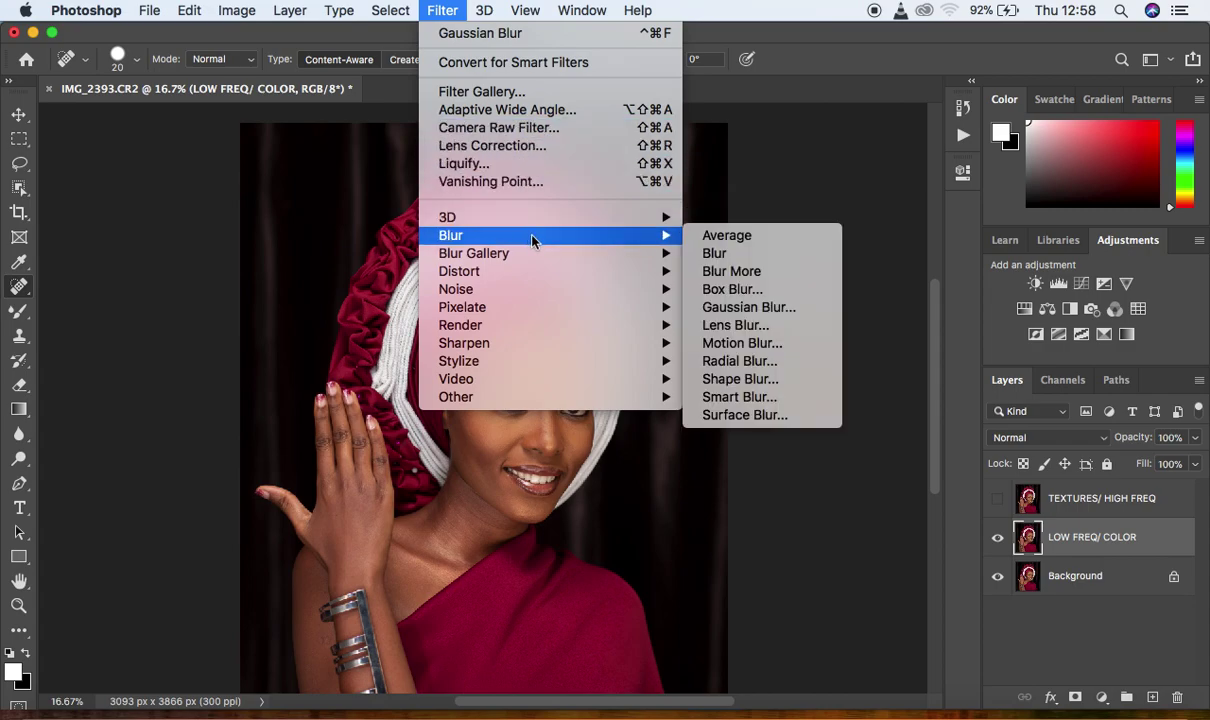
{"action": "left_click", "coordinate": [740, 307]}
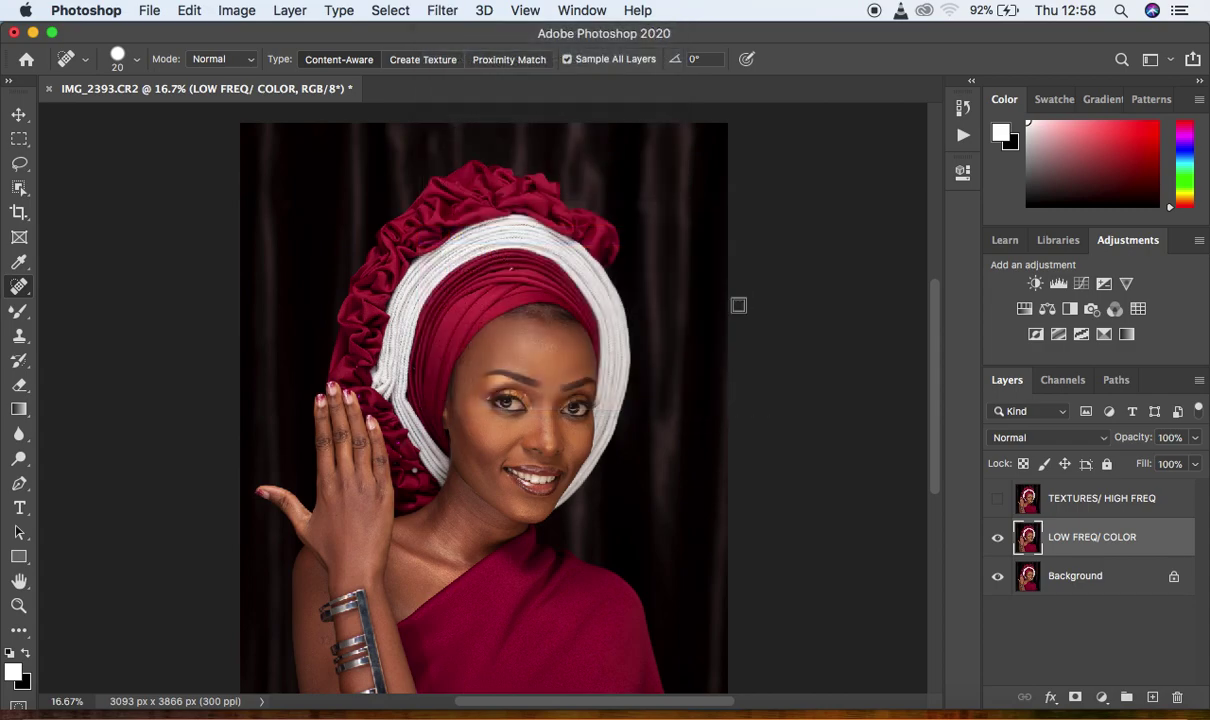
Blur the LOW FREQ/ COLOR layer with a 9-pixel radius, judging the facial skin detail in the filter preview at 50% zoom.
{"action": "left_click_drag", "start_coordinate": [832, 446], "coordinate": [705, 430]}
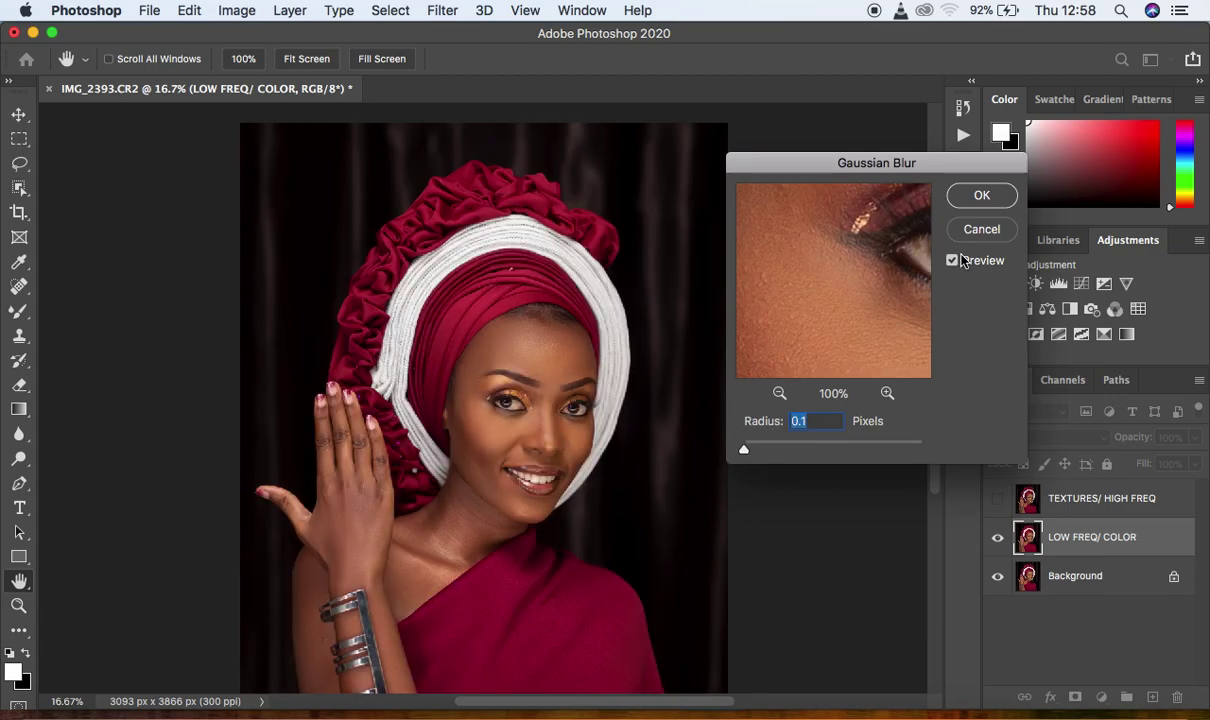
{"action": "left_click_drag", "start_coordinate": [814, 253], "coordinate": [705, 283]}
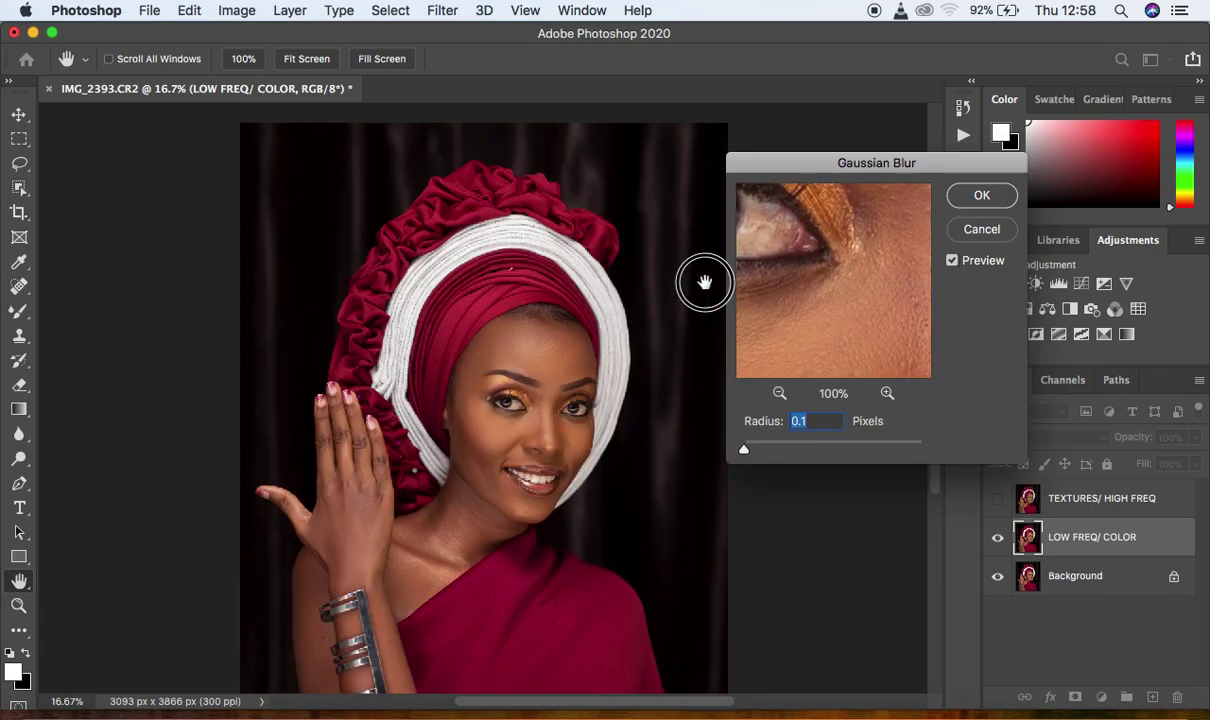
{"action": "left_click_drag", "start_coordinate": [824, 316], "coordinate": [829, 238]}
{"action": "left_click", "coordinate": [781, 394]}
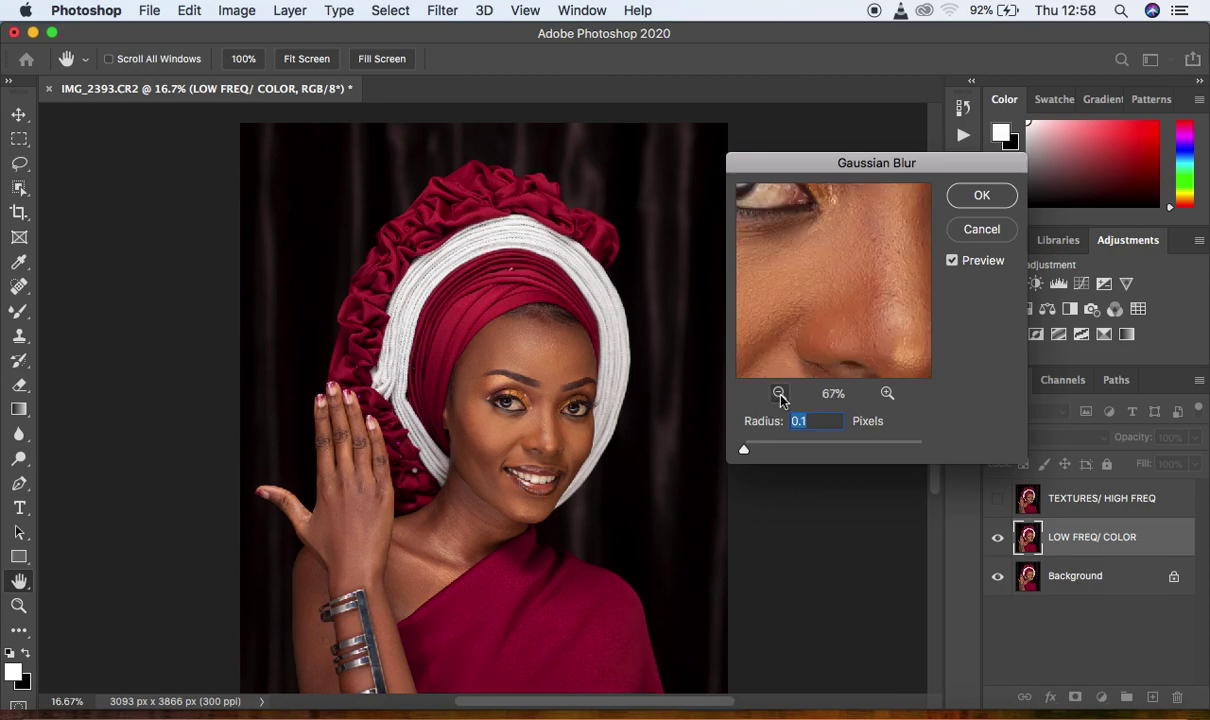
{"action": "left_click", "coordinate": [779, 394]}
{"action": "left_click_drag", "start_coordinate": [818, 281], "coordinate": [842, 190]}
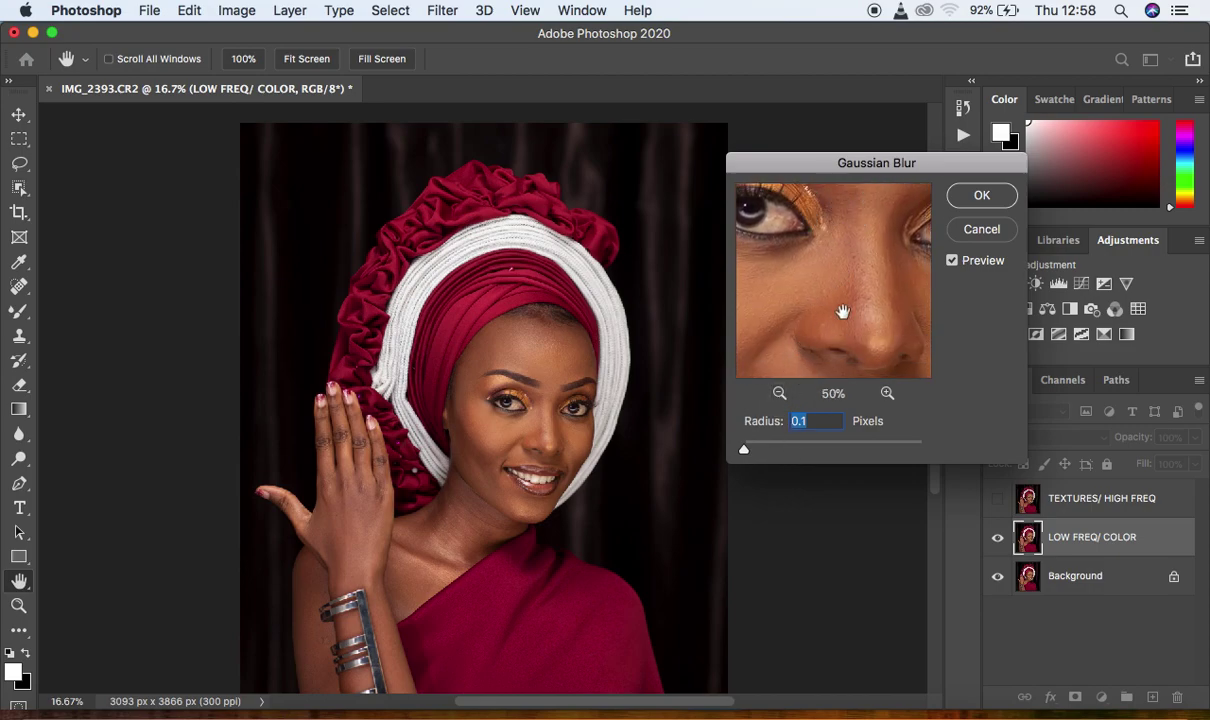
{"action": "left_click_drag", "start_coordinate": [843, 316], "coordinate": [841, 311]}
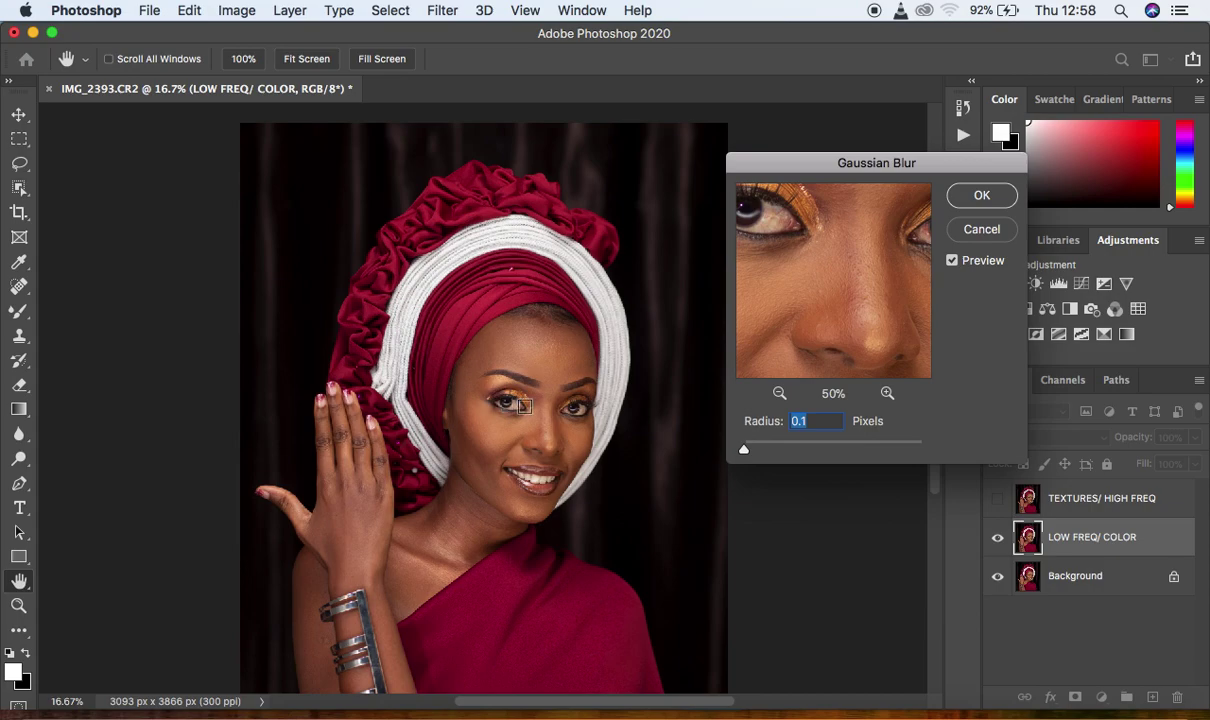
{"action": "left_click_drag", "start_coordinate": [743, 450], "coordinate": [769, 450]}
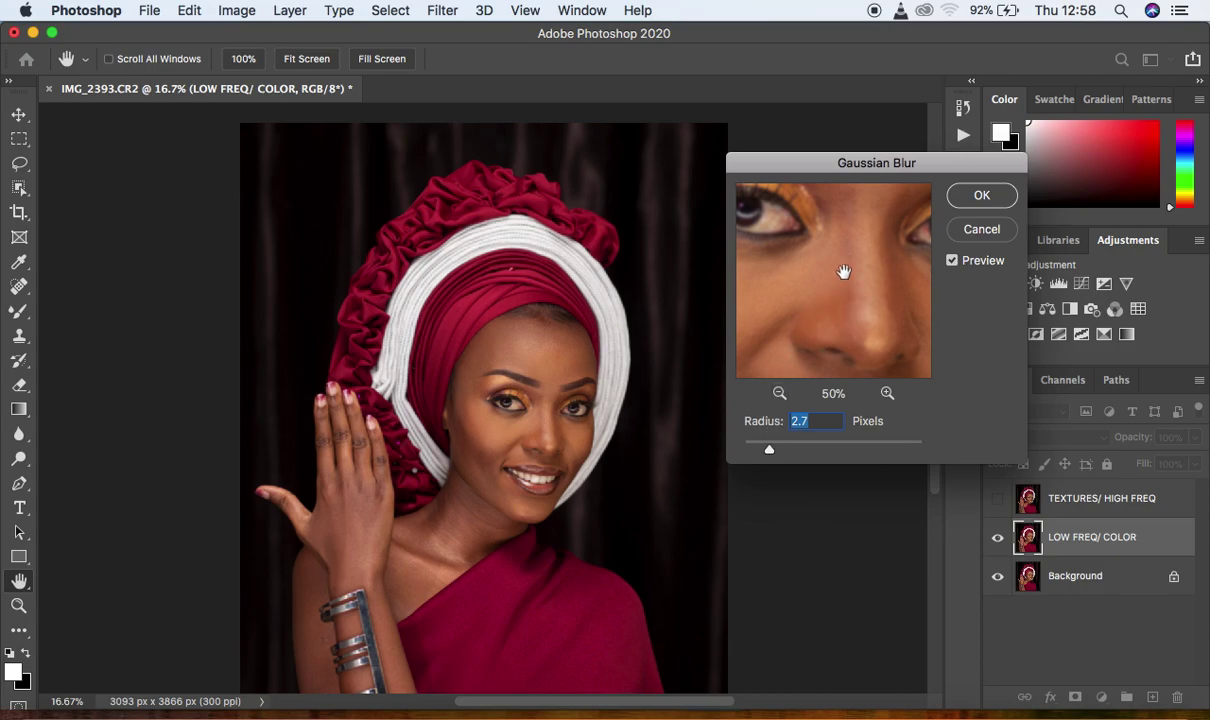
{"action": "left_click_drag", "start_coordinate": [771, 452], "coordinate": [804, 449]}
{"action": "left_click_drag", "start_coordinate": [845, 297], "coordinate": [857, 385]}
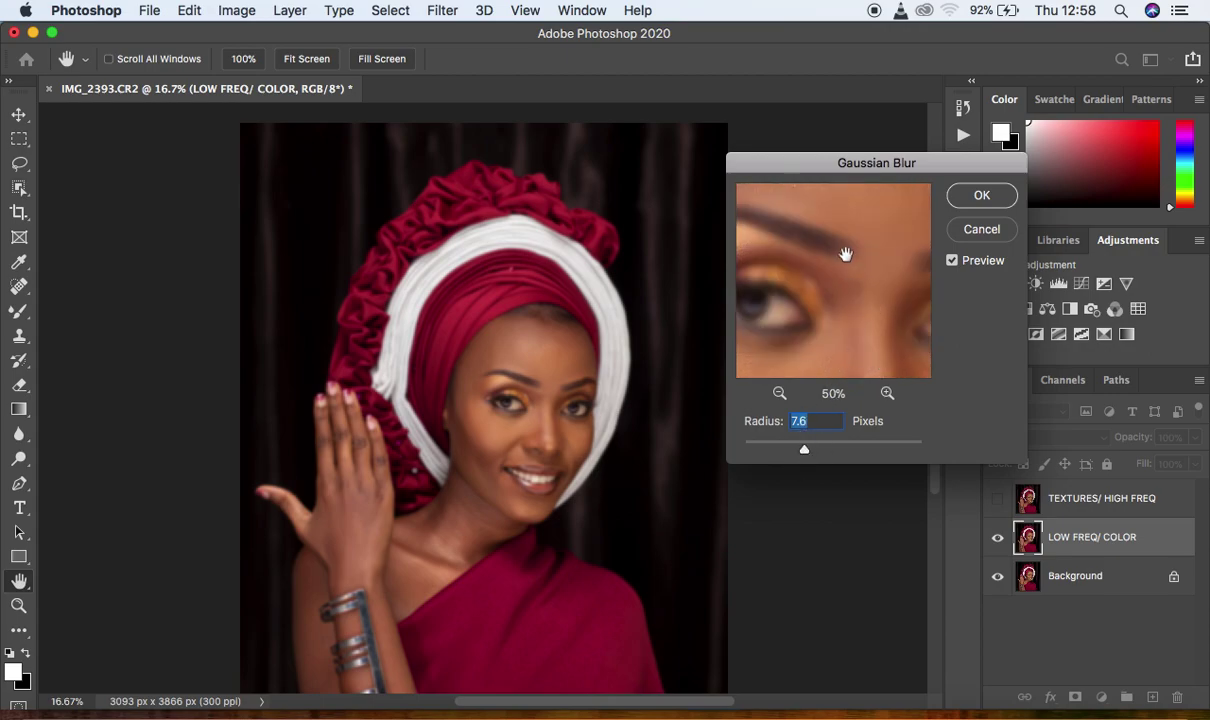
{"action": "left_click_drag", "start_coordinate": [845, 256], "coordinate": [845, 342]}
{"action": "left_click_drag", "start_coordinate": [803, 451], "coordinate": [812, 454]}
{"action": "type", "text": "9"}
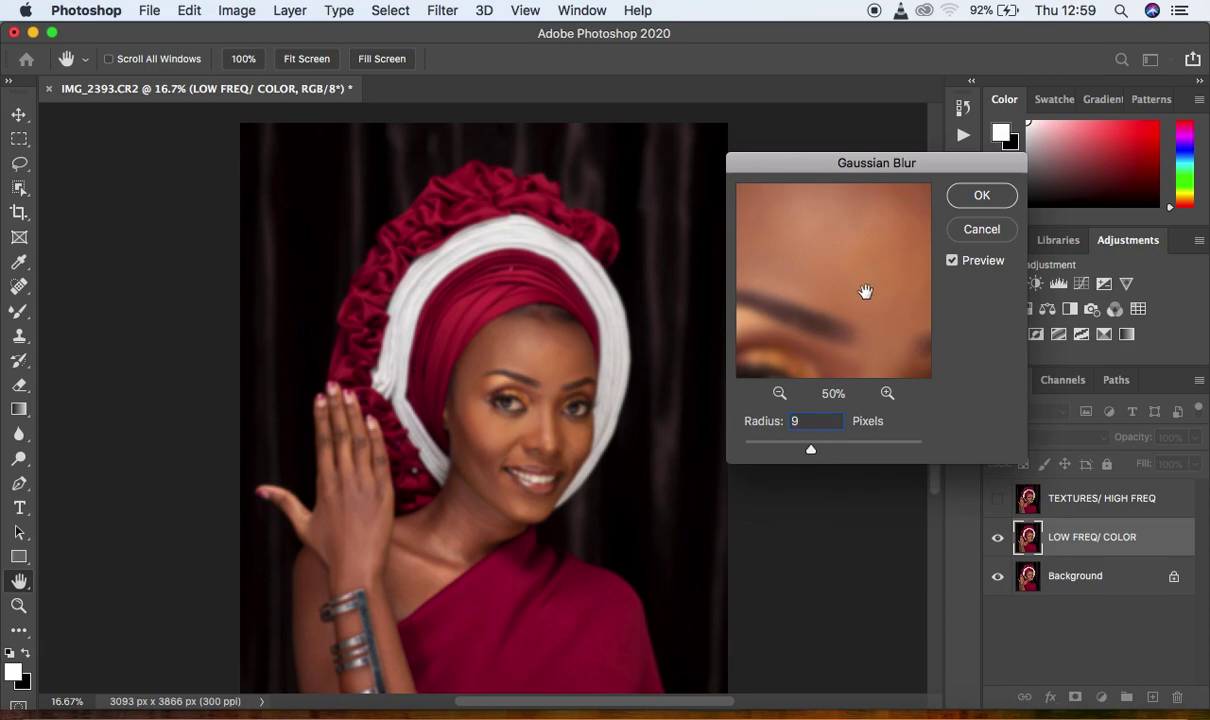
{"action": "left_click_drag", "start_coordinate": [867, 175], "coordinate": [853, 166]}
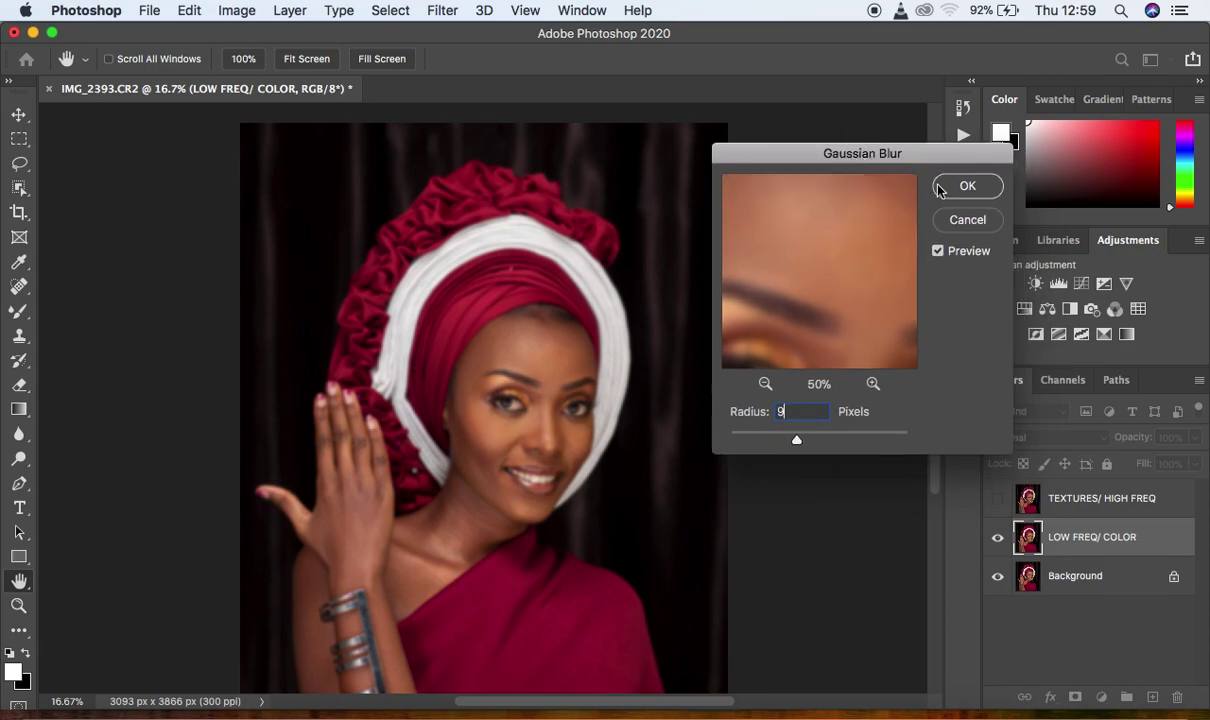
{"action": "left_click_drag", "start_coordinate": [801, 278], "coordinate": [816, 222]}
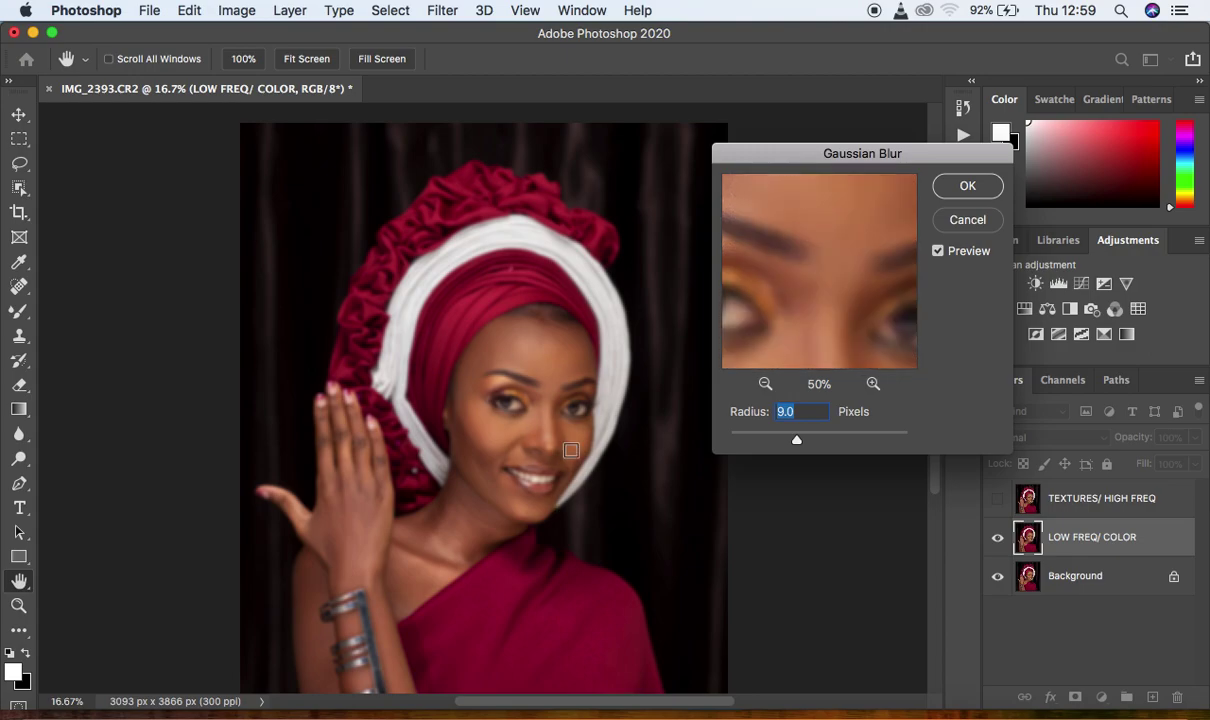
{"action": "left_click", "coordinate": [962, 188]}
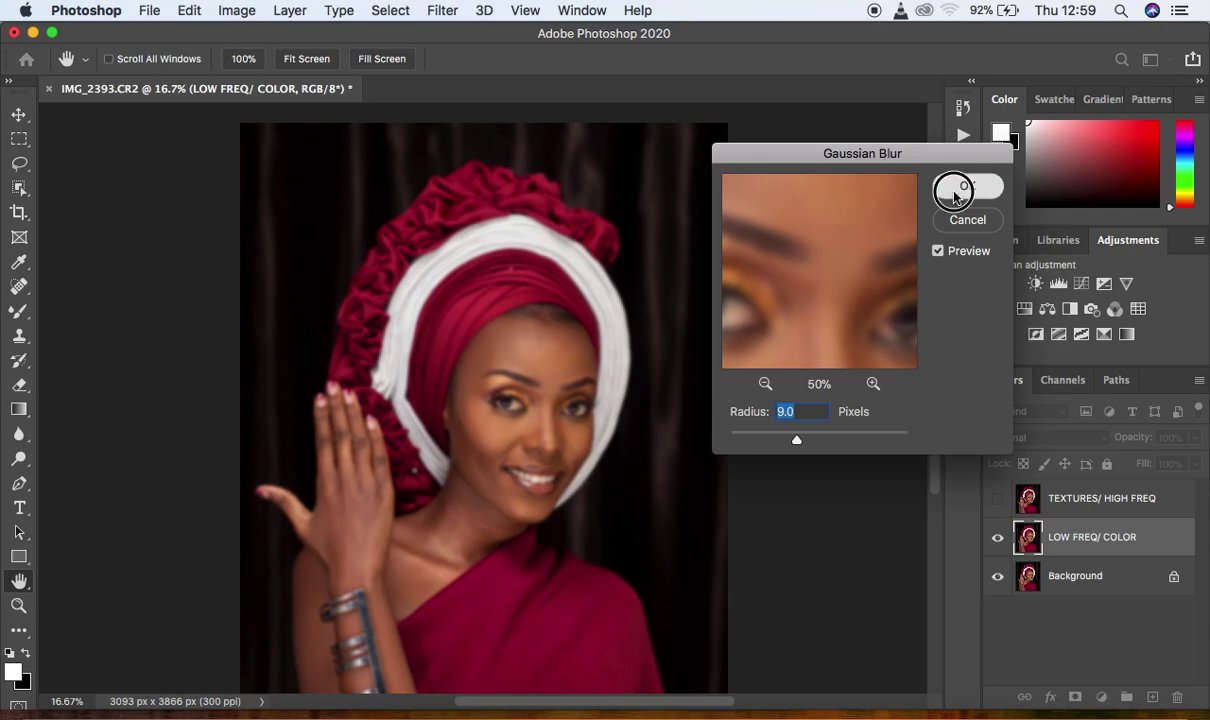
{"action": "key", "text": "j"}
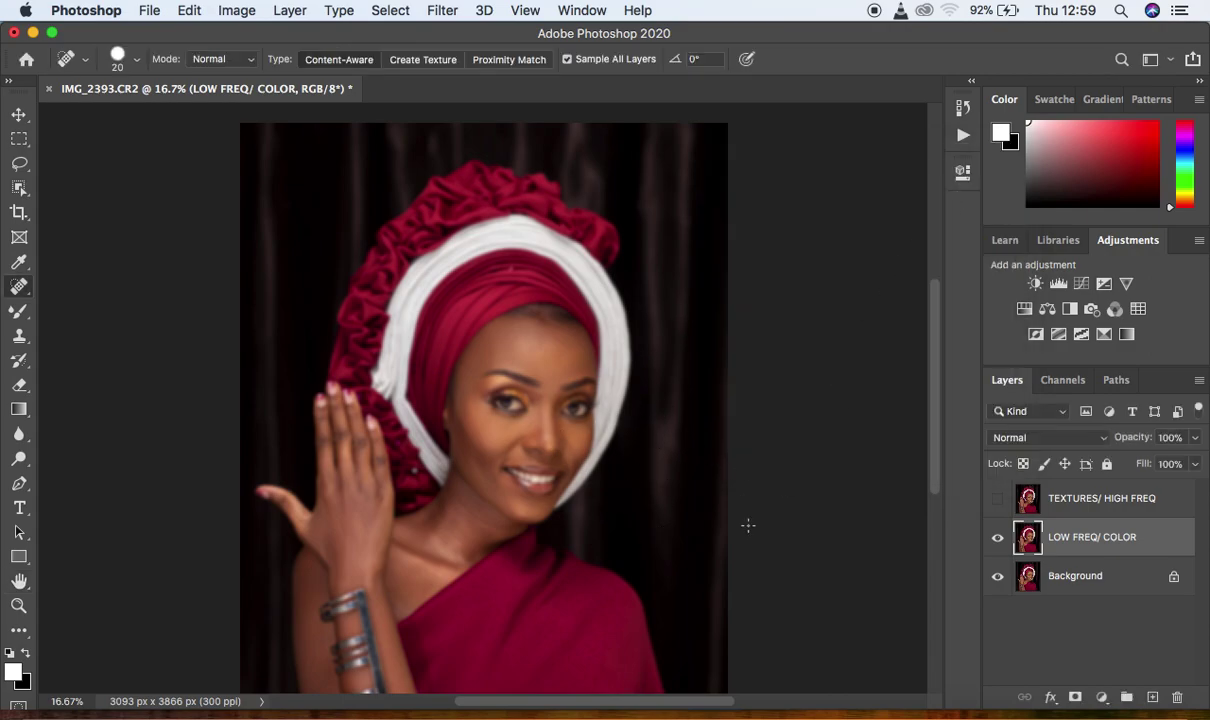
Show the TEXTURES/ HIGH FREQ layer and use Apply Image on it with the LOW FREQ/ COLOR layer, Subtract blending, scale 2 and offset 128.
{"action": "left_click", "coordinate": [1095, 487]}
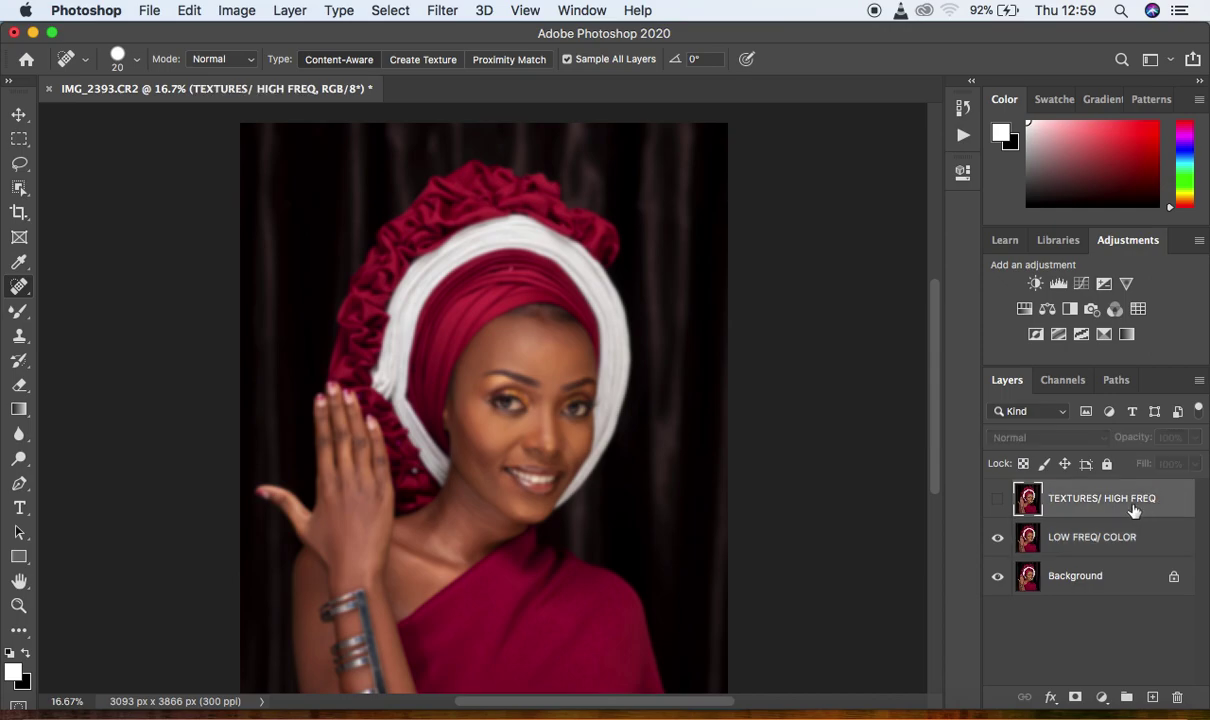
{"action": "left_click", "coordinate": [997, 502]}
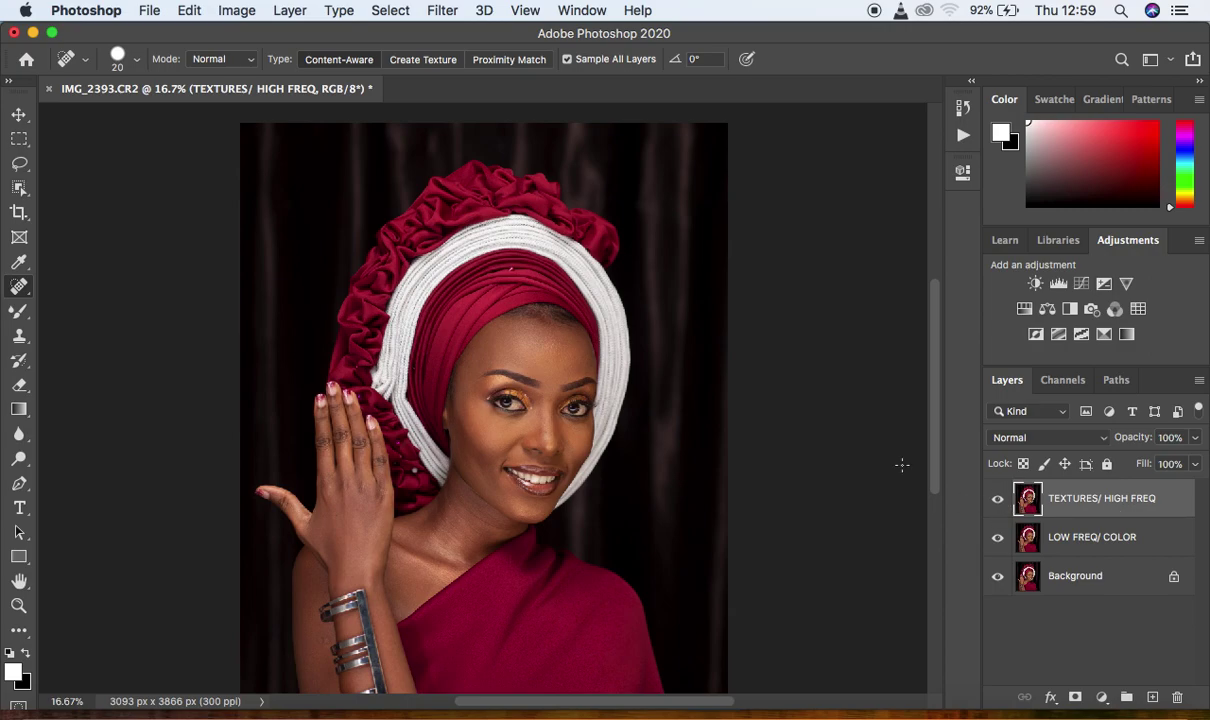
{"action": "left_click", "coordinate": [225, 14]}
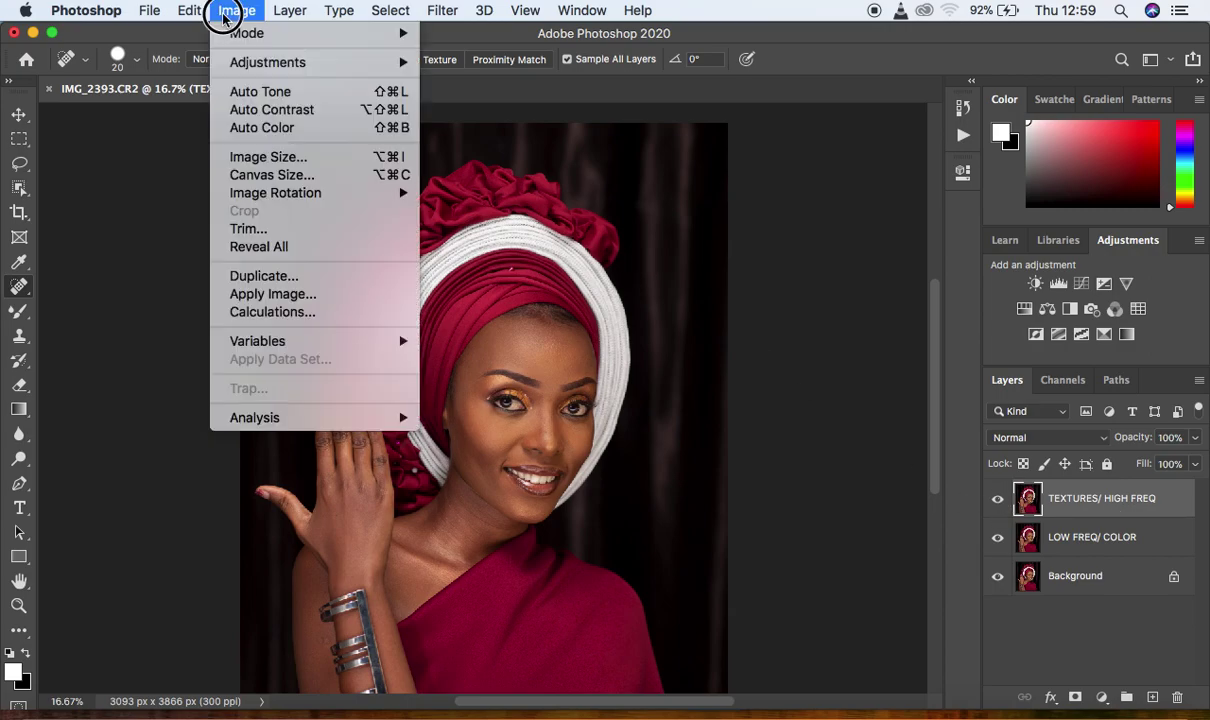
{"action": "left_click", "coordinate": [270, 295]}
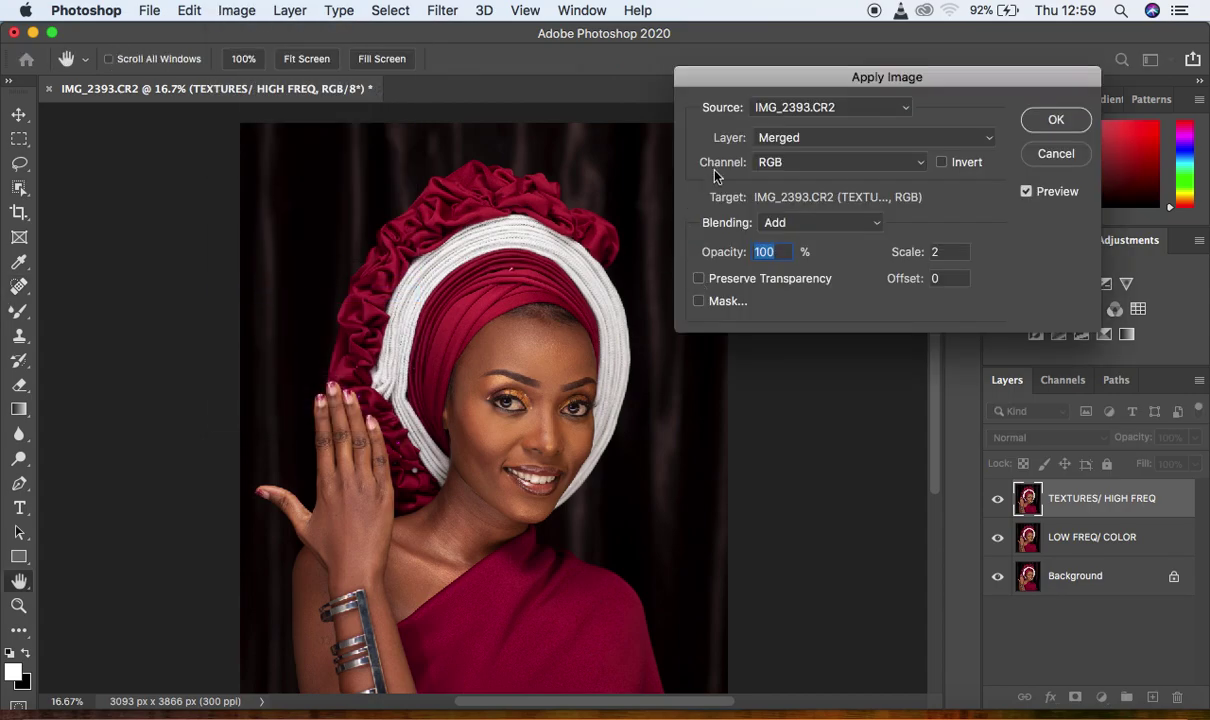
{"action": "left_click_drag", "start_coordinate": [898, 85], "coordinate": [828, 80]}
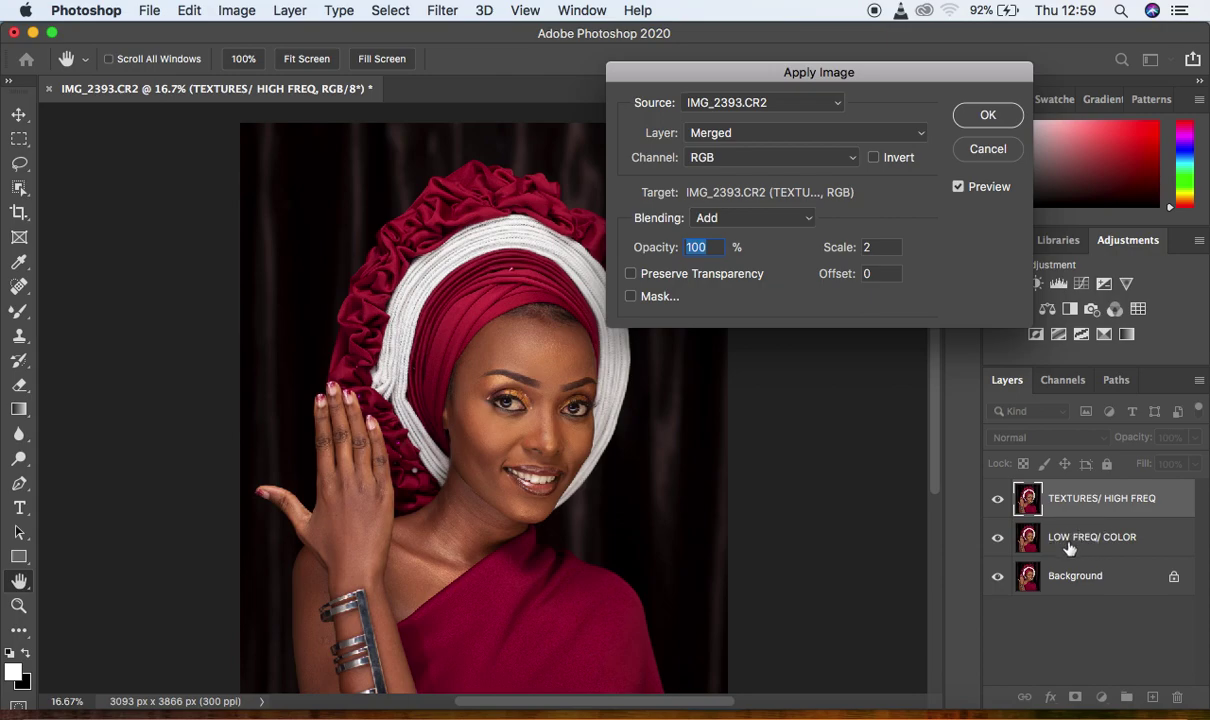
{"action": "left_click", "coordinate": [799, 134]}
{"action": "left_click", "coordinate": [790, 176]}
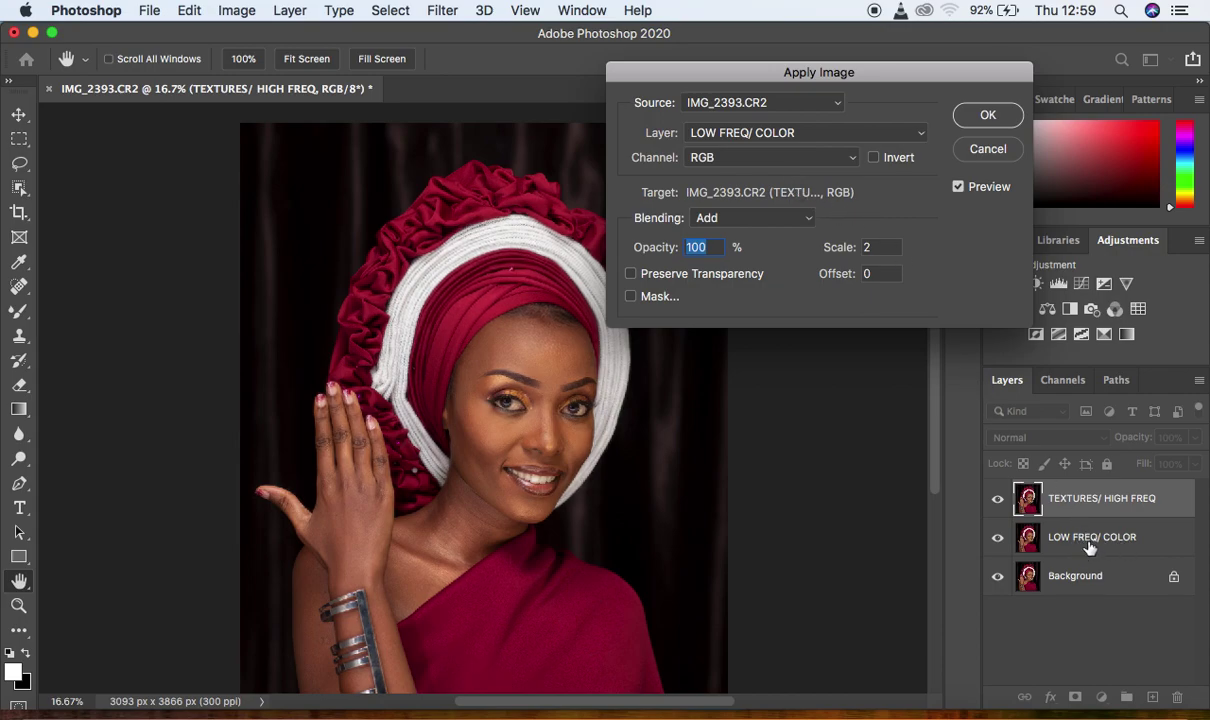
{"action": "left_click", "coordinate": [757, 222]}
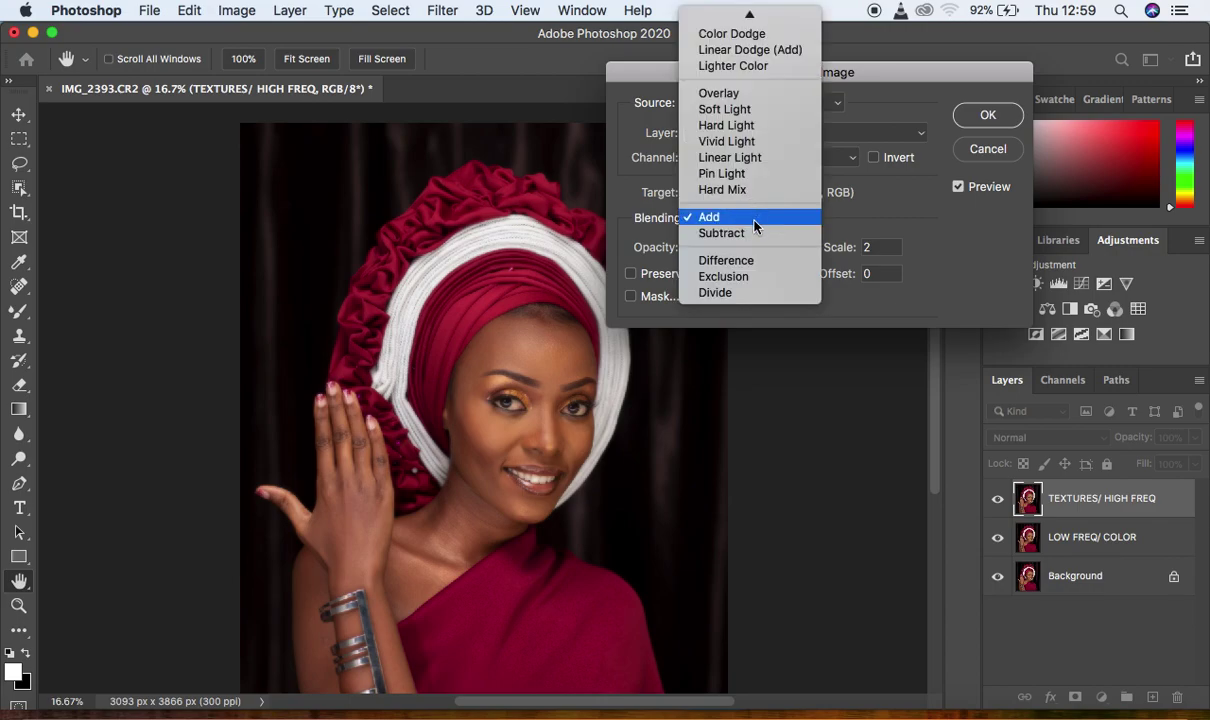
{"action": "left_click", "coordinate": [752, 233]}
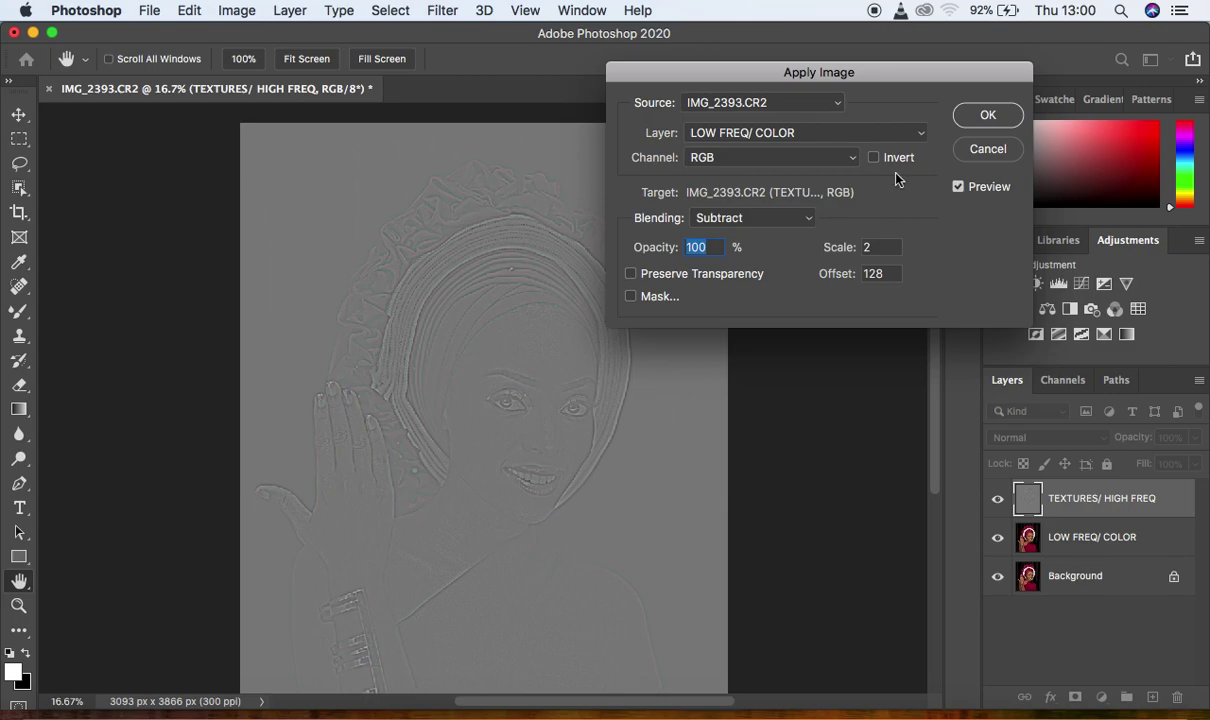
{"action": "left_click", "coordinate": [979, 118]}
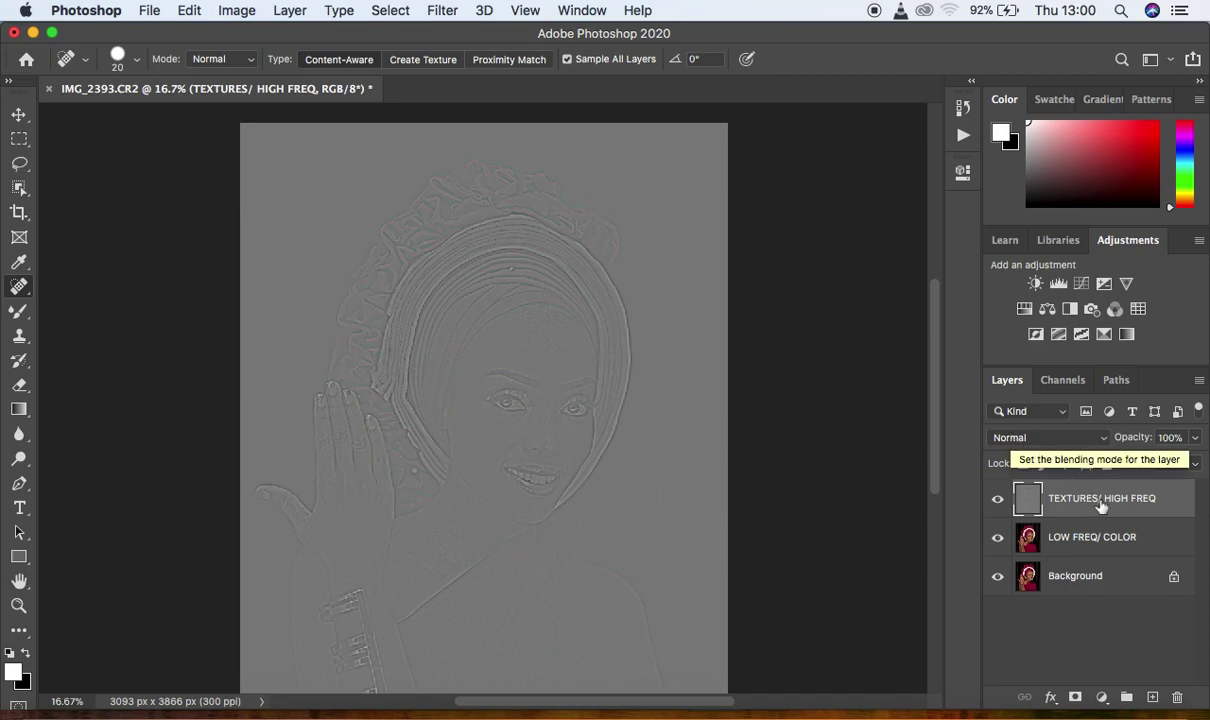
Set the blending mode of the TEXTURES/ HIGH FREQ layer to Linear Light.
{"action": "left_click", "coordinate": [1047, 437]}
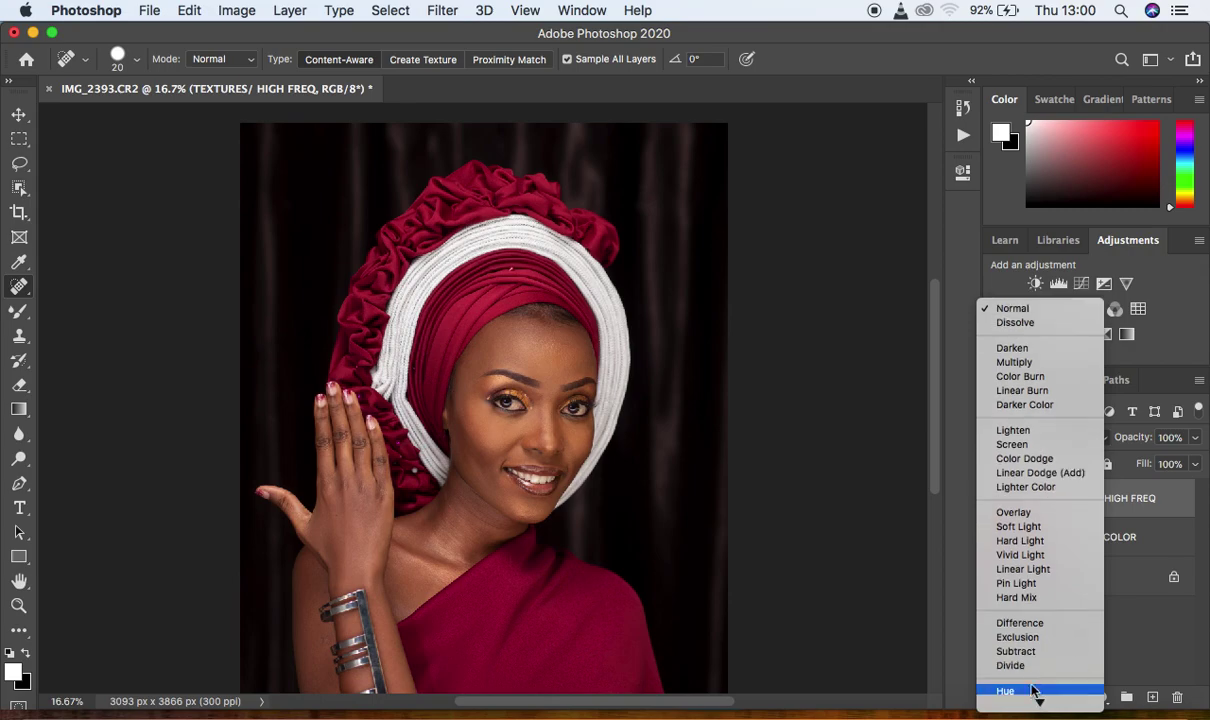
{"action": "left_click", "coordinate": [1022, 569]}
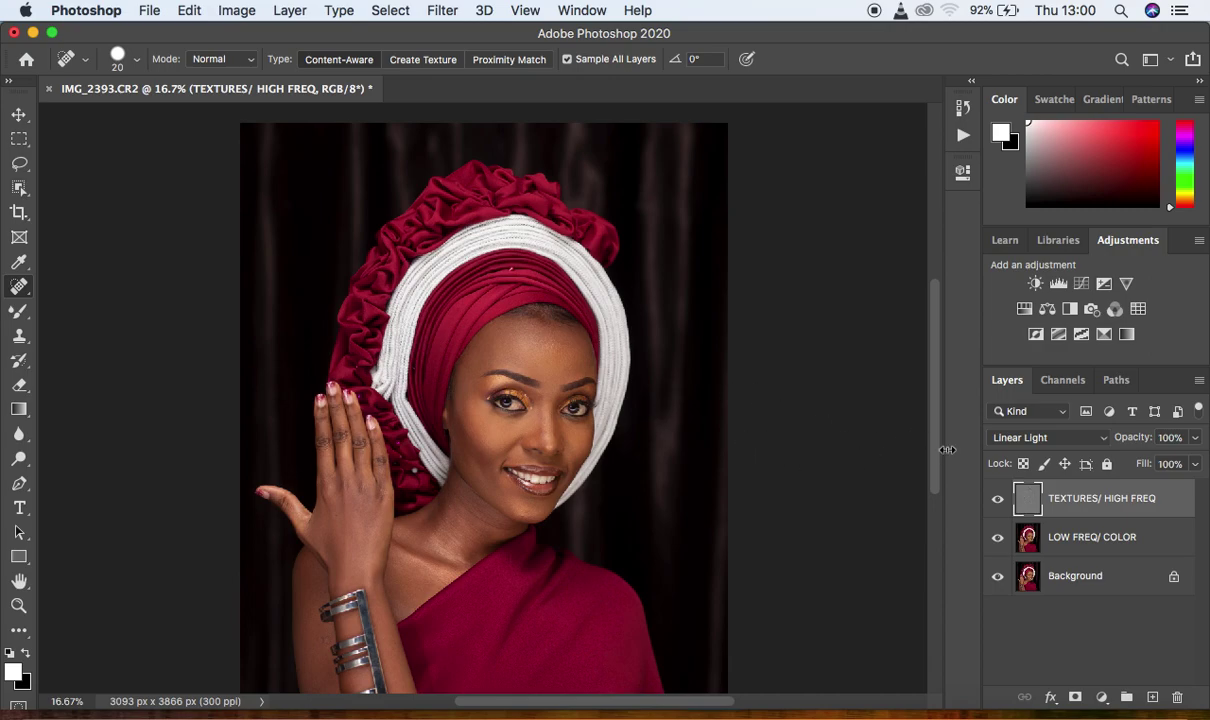
Group the TEXTURES/ HIGH FREQ and LOW FREQ/ COLOR layers and name the group "freq separation".
{"action": "left_click", "coordinate": [1163, 539], "text": "shift"}
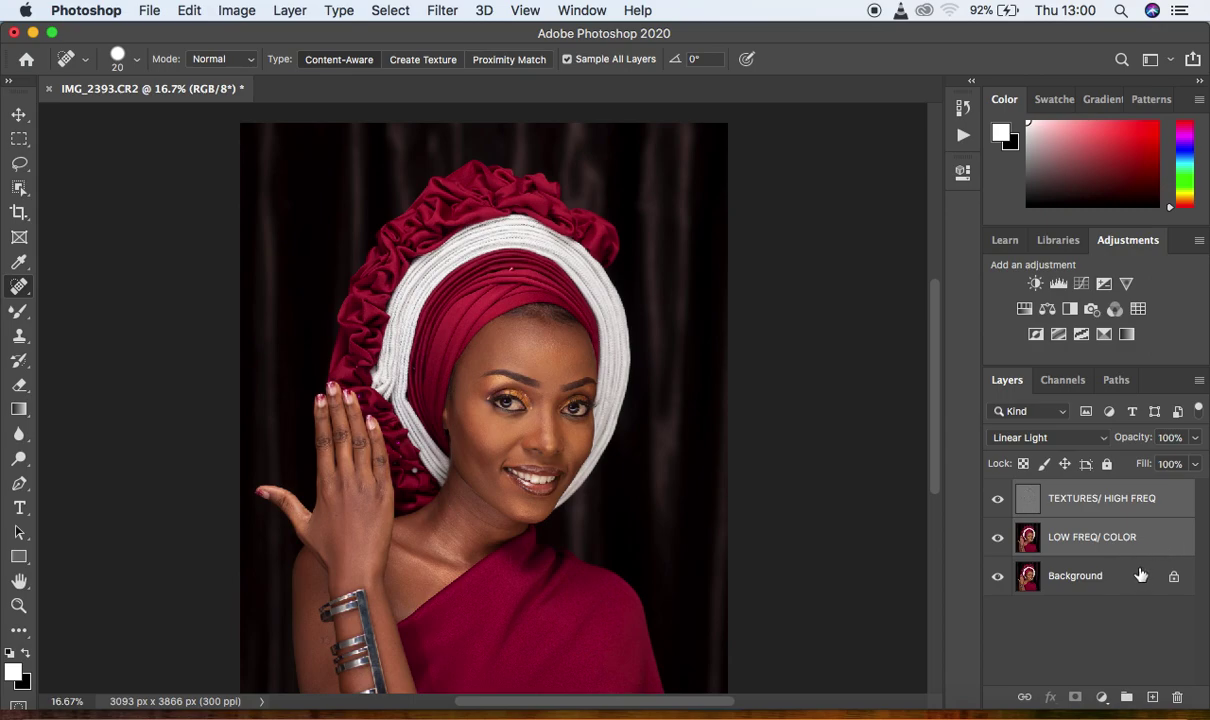
{"action": "left_click_drag", "start_coordinate": [1063, 506], "coordinate": [1126, 700]}
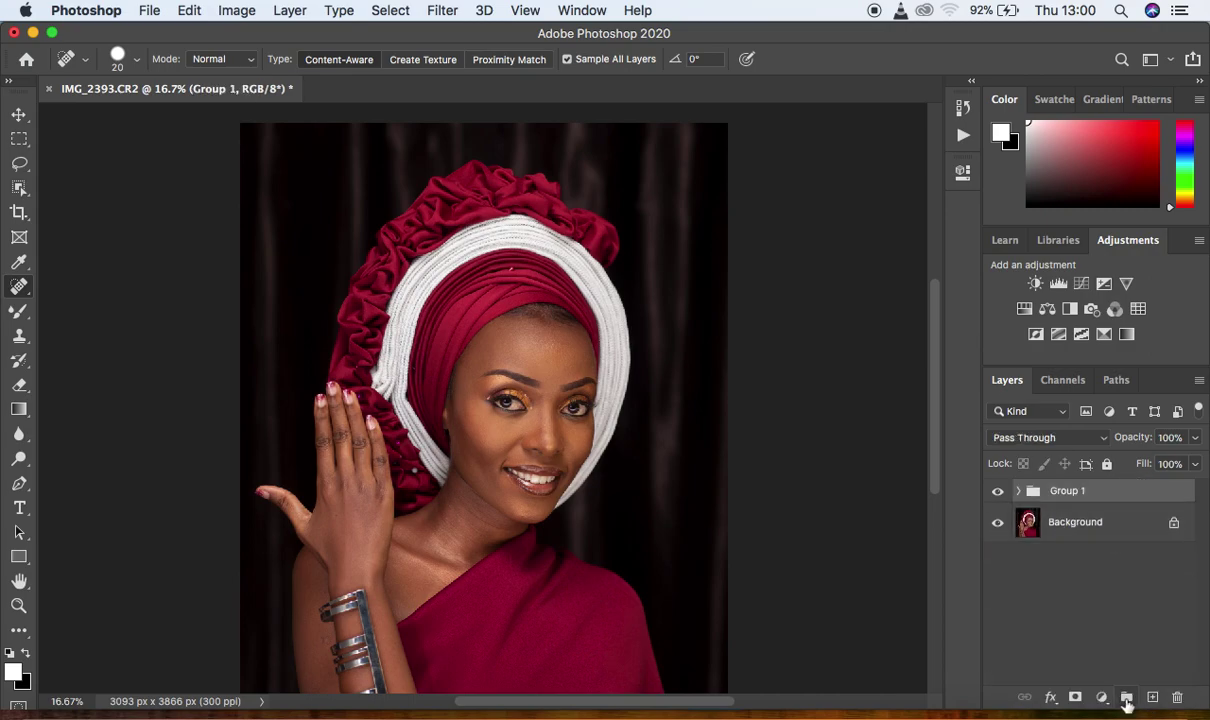
{"action": "double_click", "coordinate": [1067, 491]}
{"action": "type", "text": "fr"}
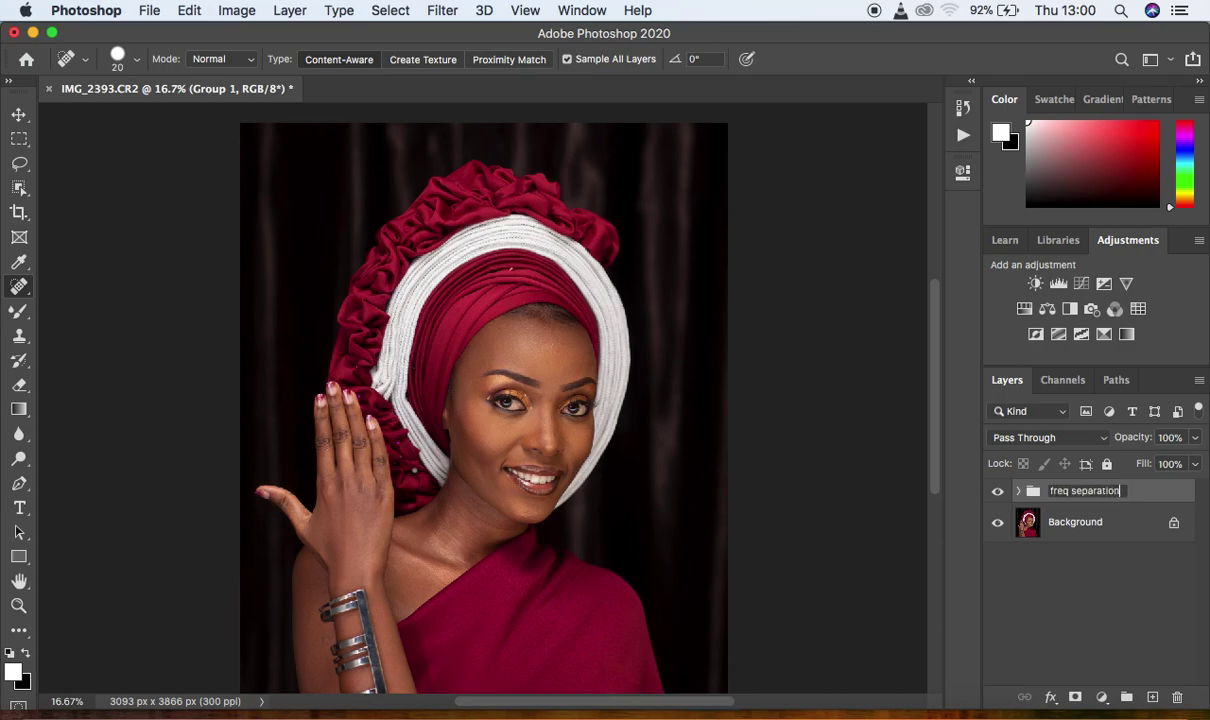
{"action": "type", "text": "eq separation"}
{"action": "key", "text": "Return"}
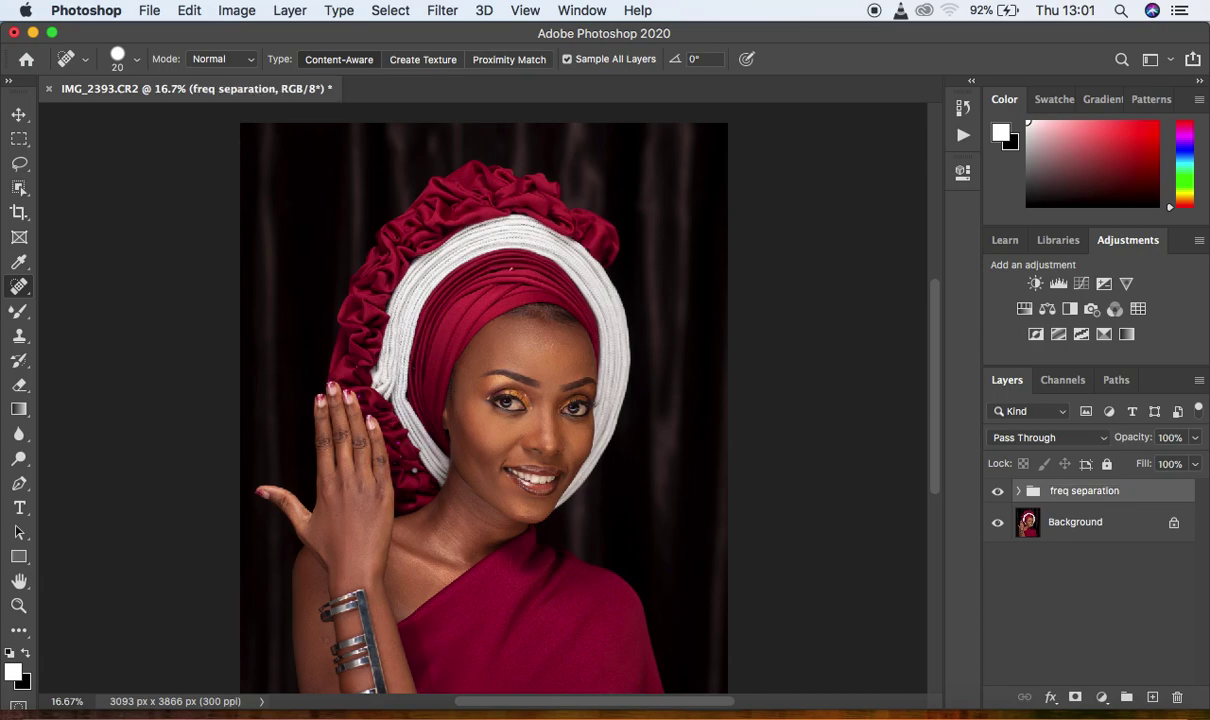
Toggle the freq separation group's visibility repeatedly to compare the portrait with and without it.
{"action": "left_click", "coordinate": [996, 491]}
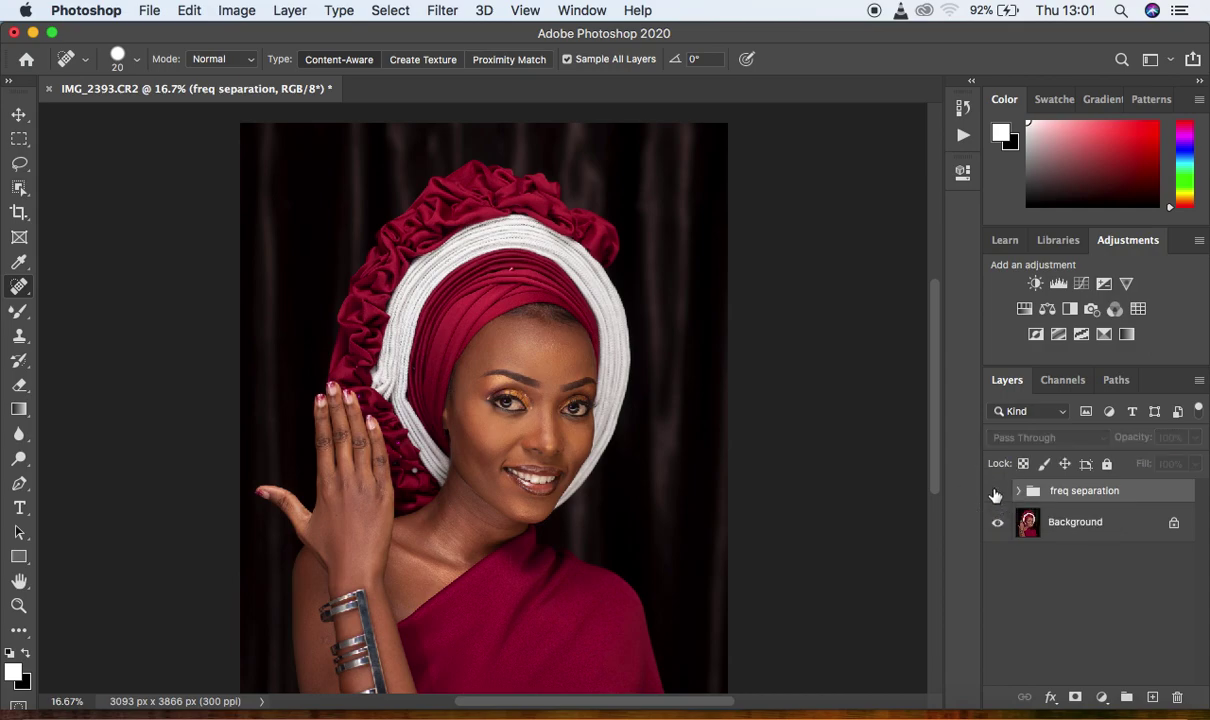
{"action": "left_click", "coordinate": [996, 491]}
{"action": "left_click", "coordinate": [996, 491]}
{"action": "left_click", "coordinate": [996, 491]}
{"action": "left_click", "coordinate": [996, 491]}
{"action": "left_click", "coordinate": [996, 491]}
{"action": "left_click", "coordinate": [996, 491]}
{"action": "left_click", "coordinate": [996, 491]}
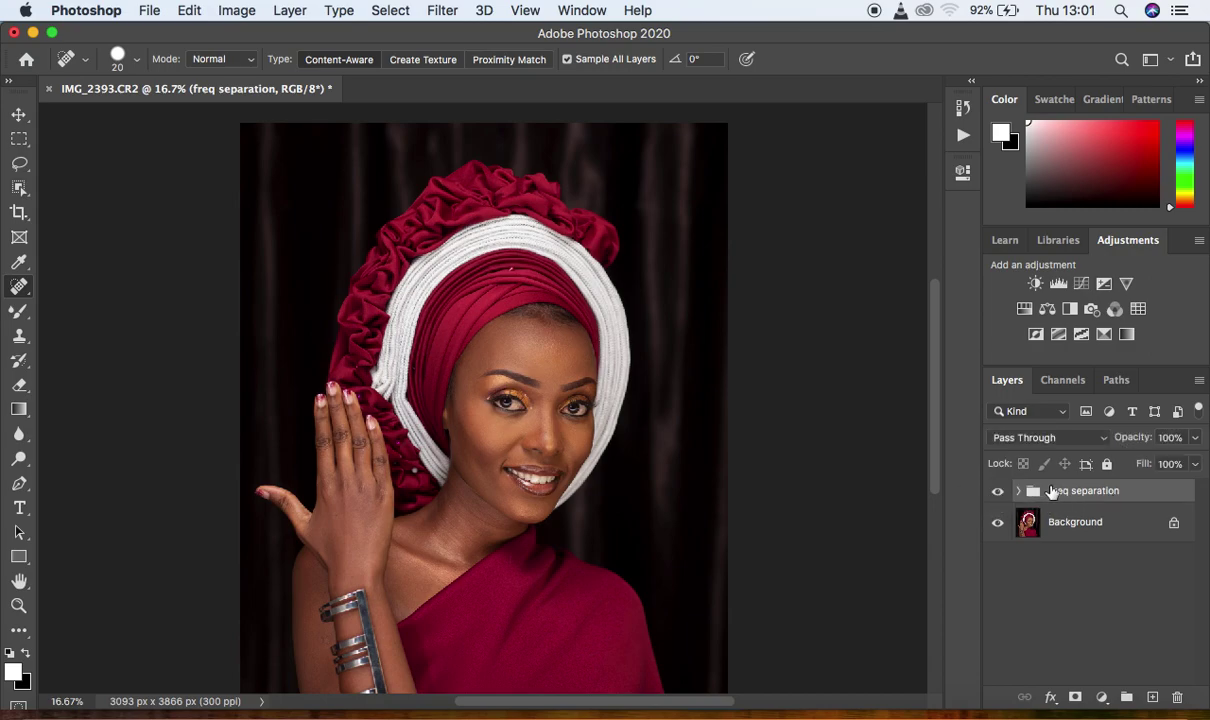
Hide and show the freq separation group to check its effect on the portrait.
{"action": "left_click", "coordinate": [997, 492]}
{"action": "left_click", "coordinate": [997, 492]}
{"action": "left_click", "coordinate": [997, 492]}
{"action": "left_click", "coordinate": [997, 492]}
Add a Black & White adjustment layer above the TEXTURES/ HIGH FREQ layer inside the group, with Reds at -24.
{"action": "left_click", "coordinate": [1018, 491]}
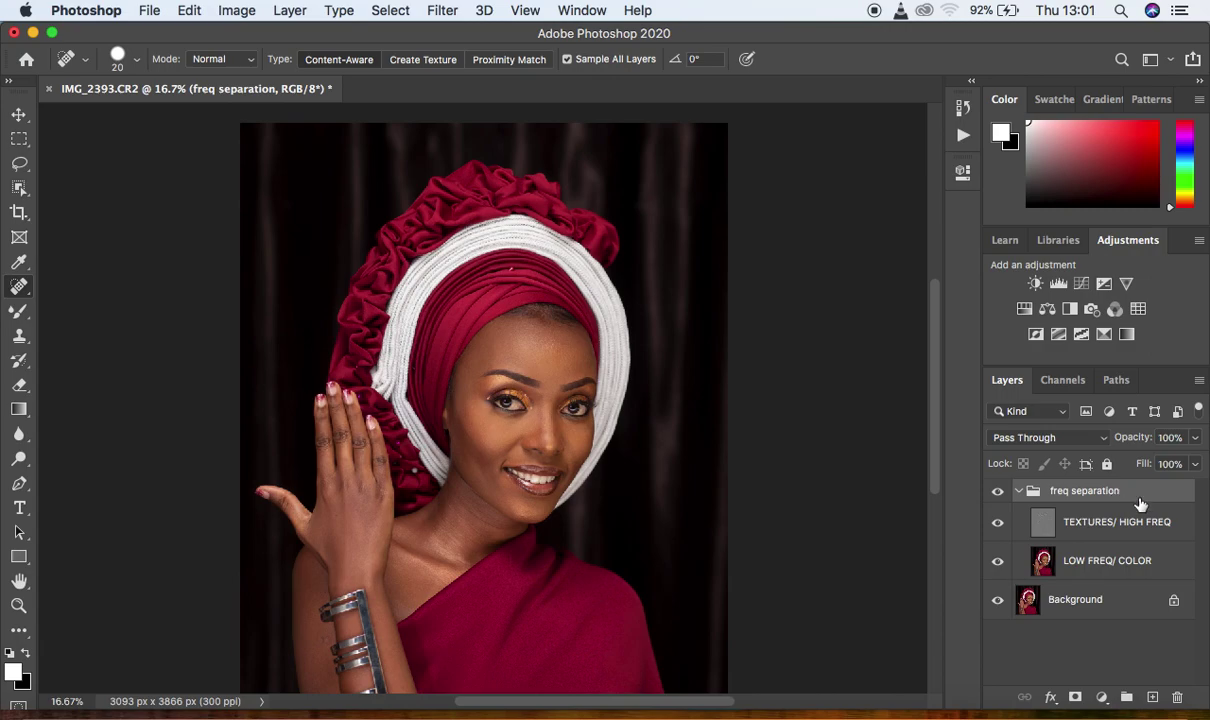
{"action": "left_click", "coordinate": [1018, 491]}
{"action": "left_click", "coordinate": [1018, 491]}
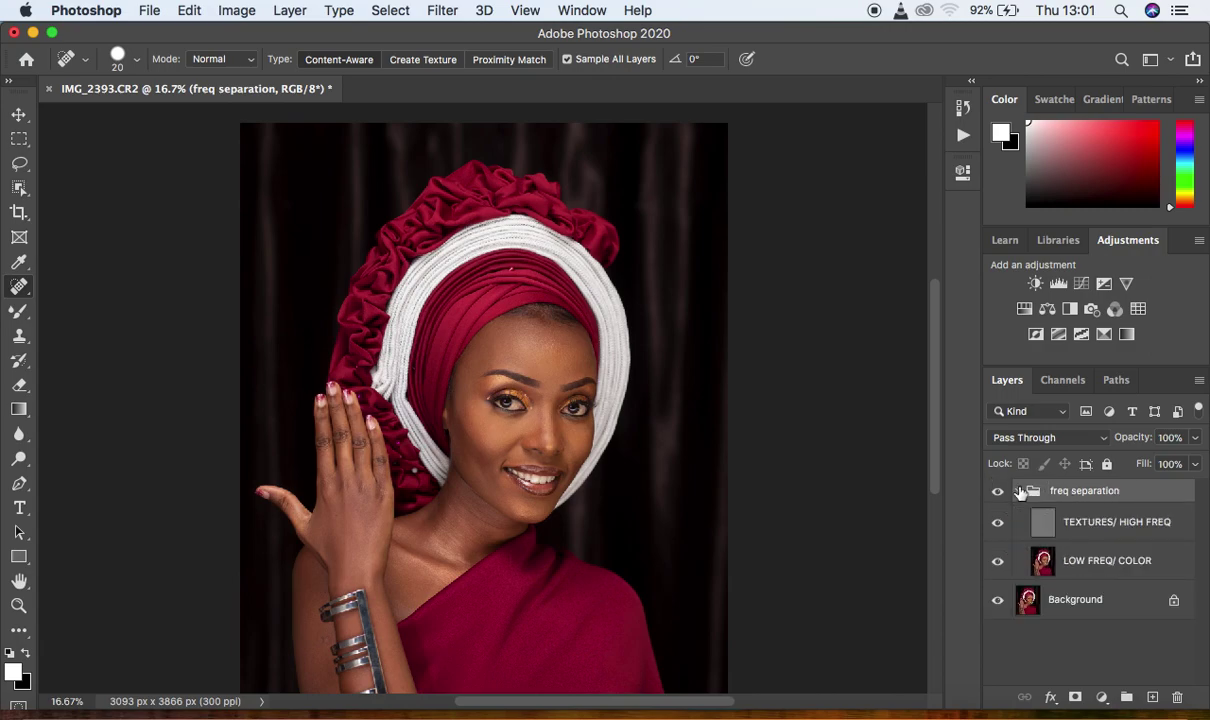
{"action": "left_click", "coordinate": [1155, 535]}
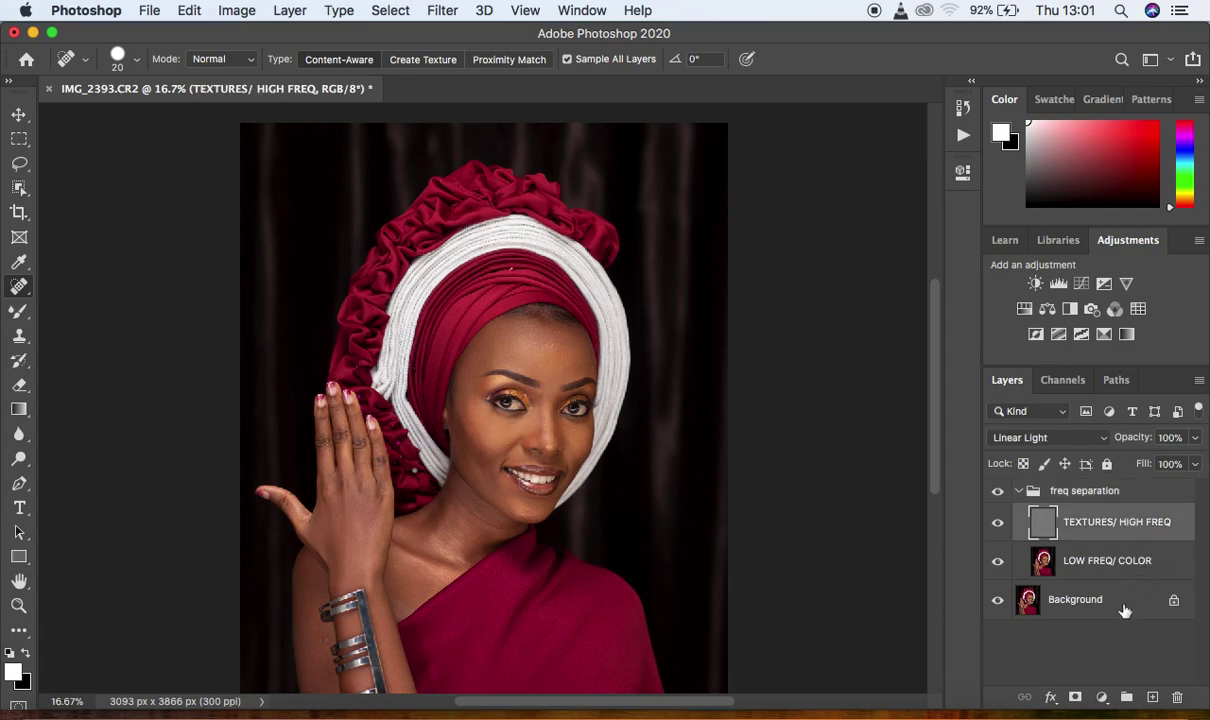
{"action": "left_click", "coordinate": [1101, 697]}
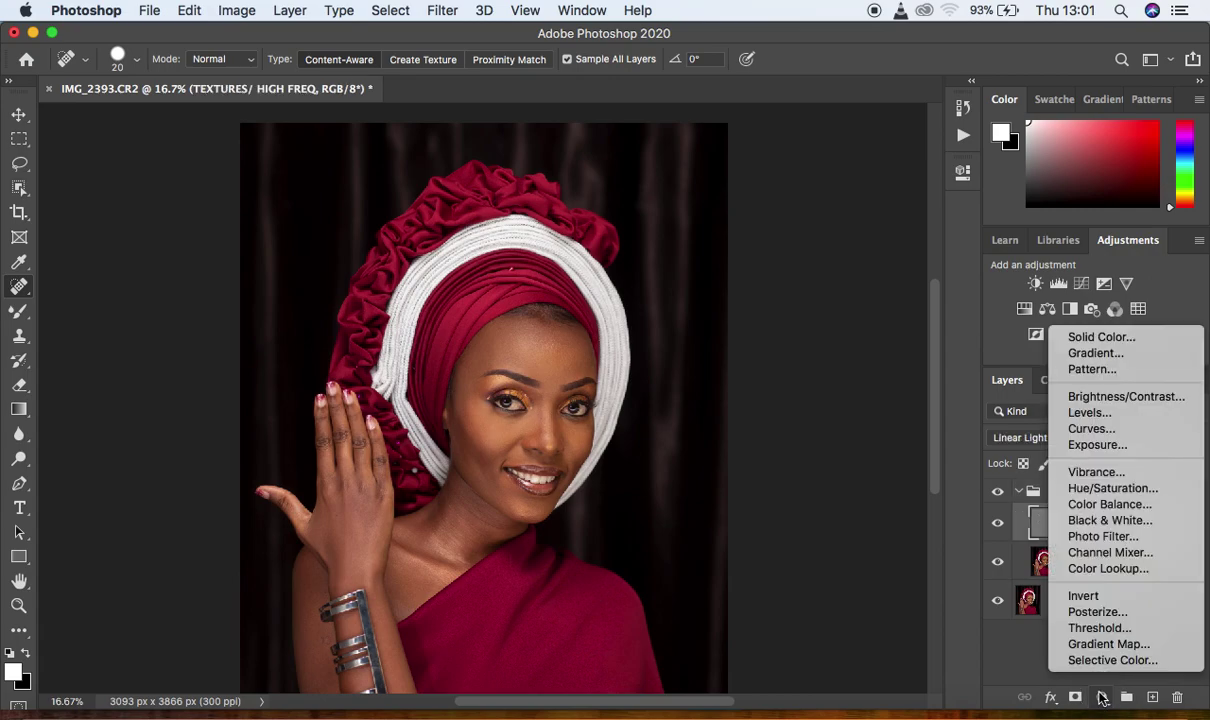
{"action": "left_click", "coordinate": [1035, 497]}
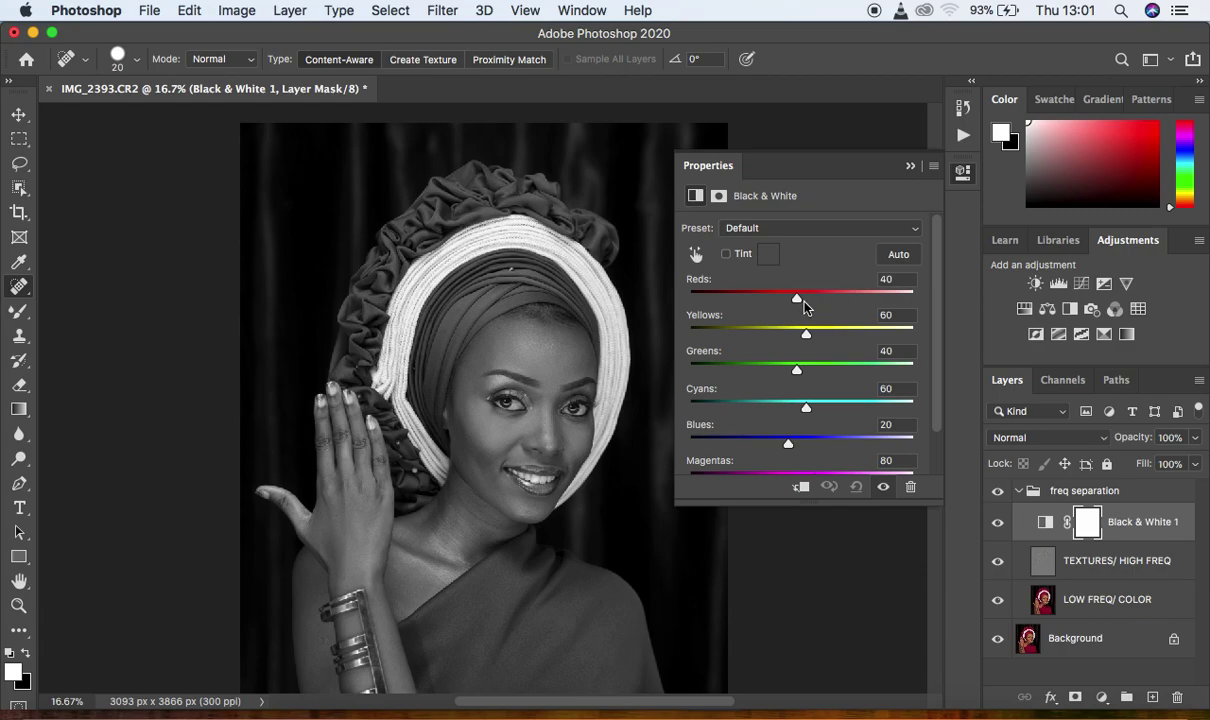
{"action": "left_click_drag", "start_coordinate": [797, 298], "coordinate": [768, 300]}
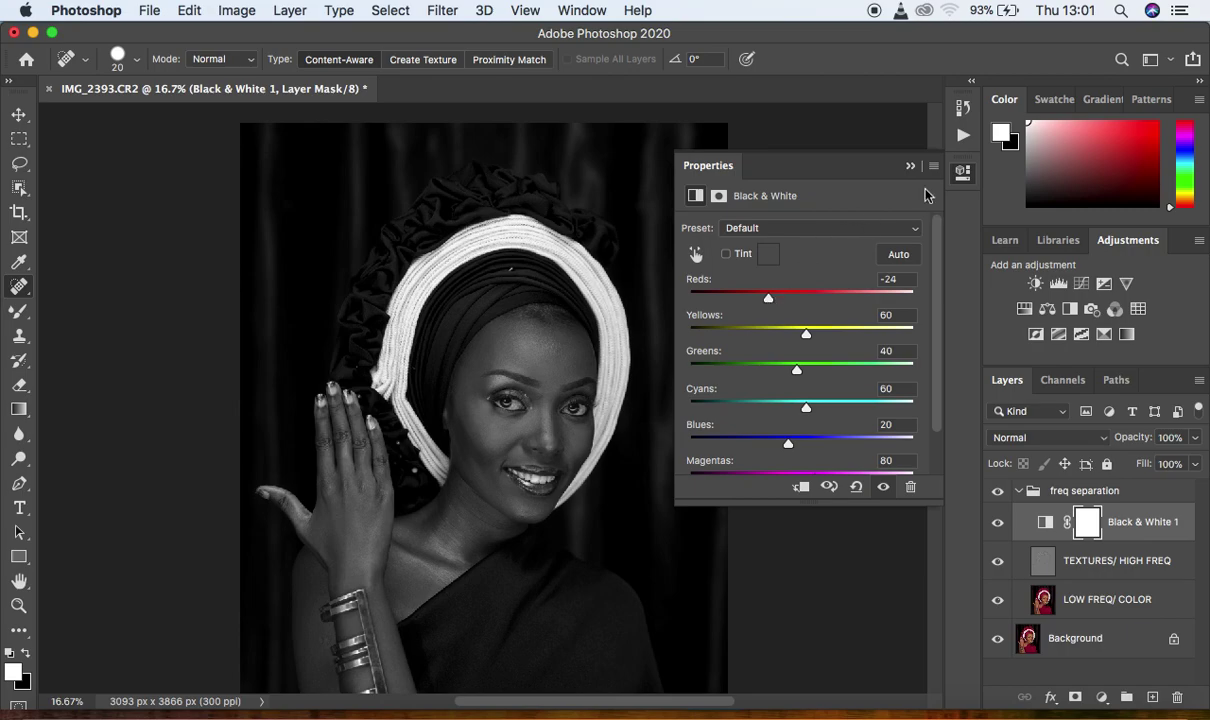
{"action": "left_click", "coordinate": [910, 168]}
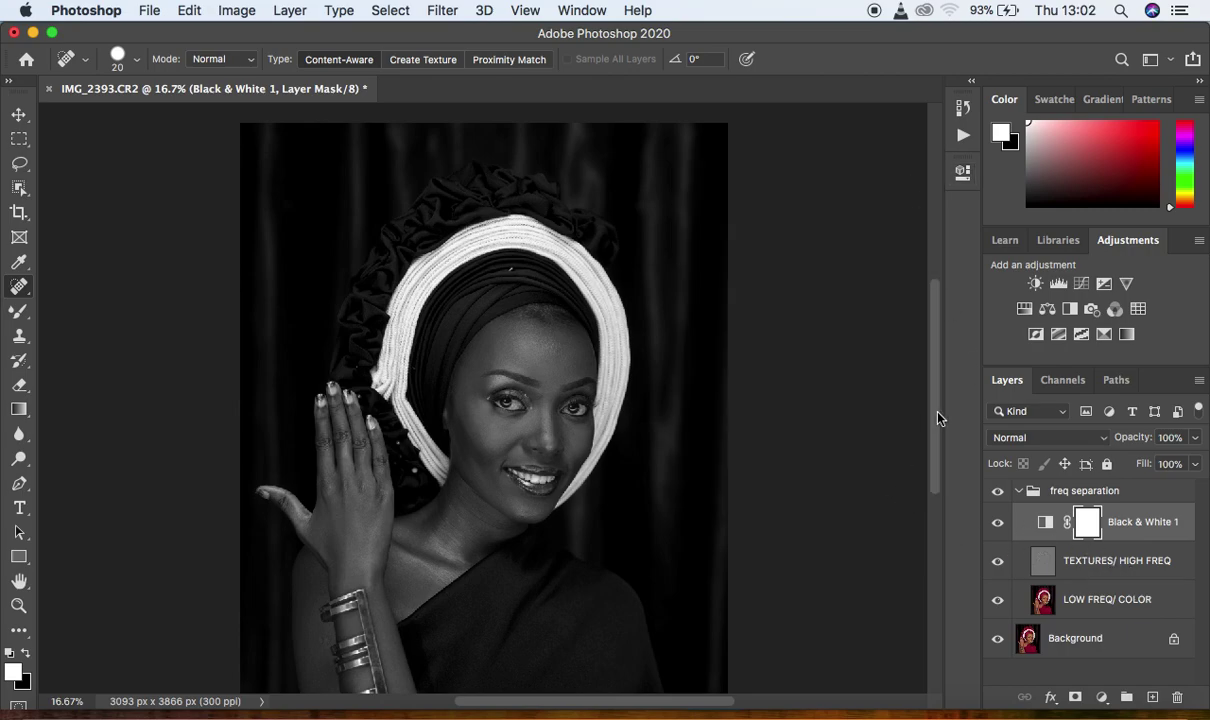
Set the Reds value of the Black & White adjustment layer to -34.
{"action": "left_click_drag", "start_coordinate": [937, 402], "coordinate": [939, 425]}
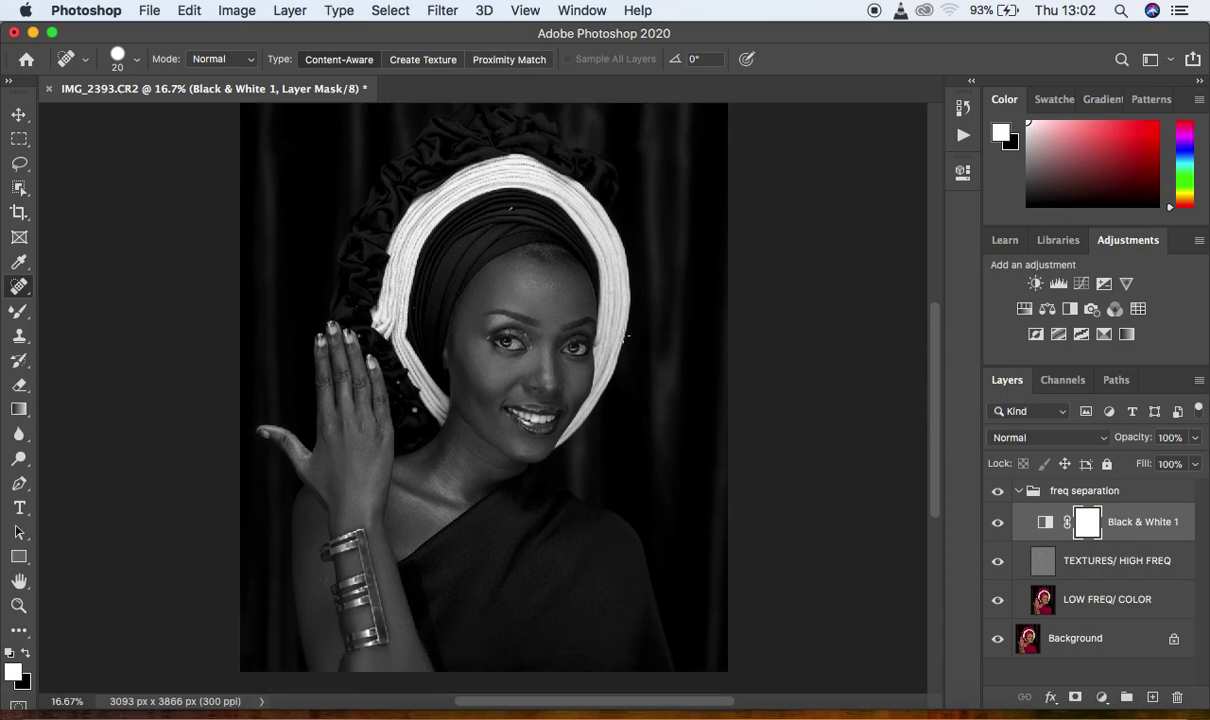
{"action": "key", "text": "super+plus"}
{"action": "key", "text": "super+plus"}
{"action": "key", "text": "super+plus"}
{"action": "key", "text": "super+plus"}
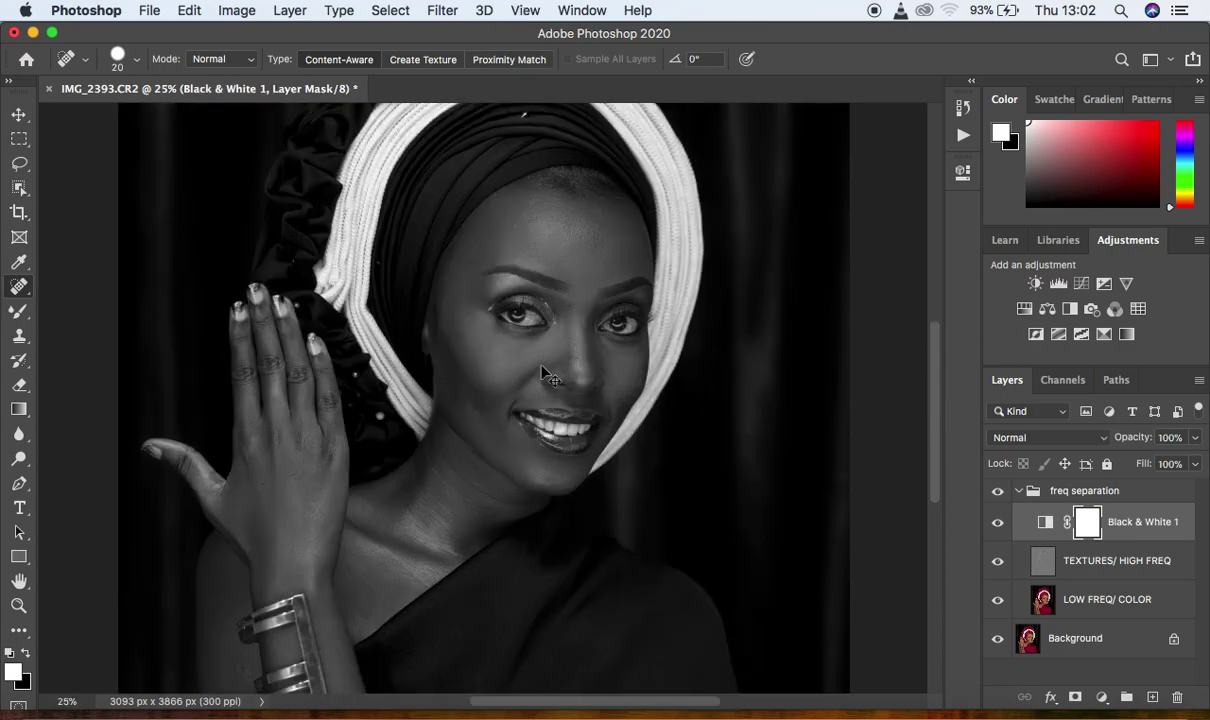
{"action": "key", "text": "super+minus"}
{"action": "key", "text": "super+minus"}
{"action": "key", "text": "super+minus"}
{"action": "double_click", "coordinate": [1043, 526]}
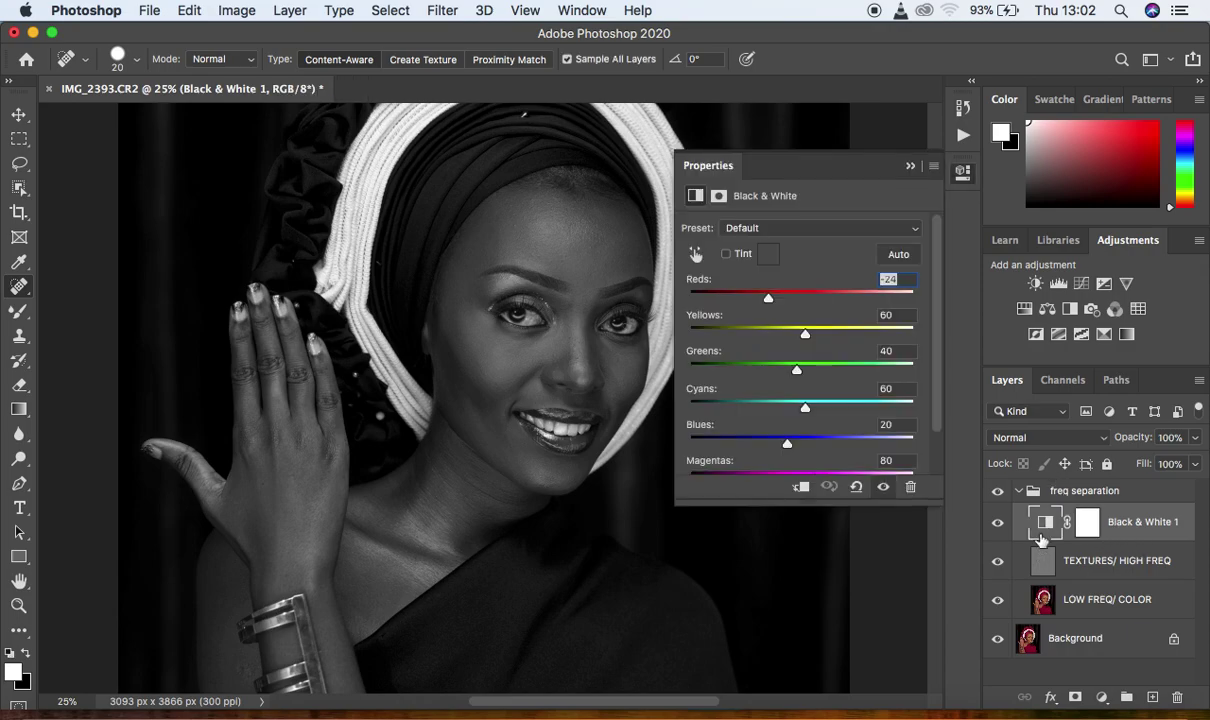
{"action": "left_click_drag", "start_coordinate": [769, 299], "coordinate": [763, 301]}
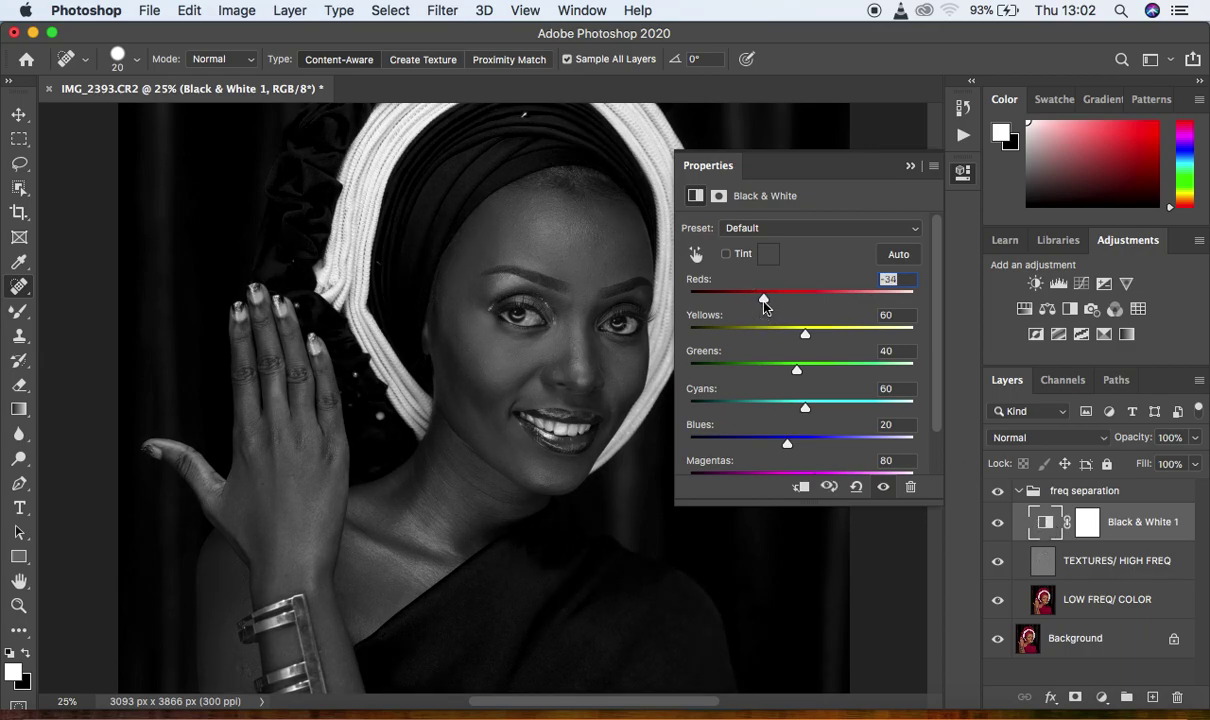
{"action": "left_click", "coordinate": [908, 166]}
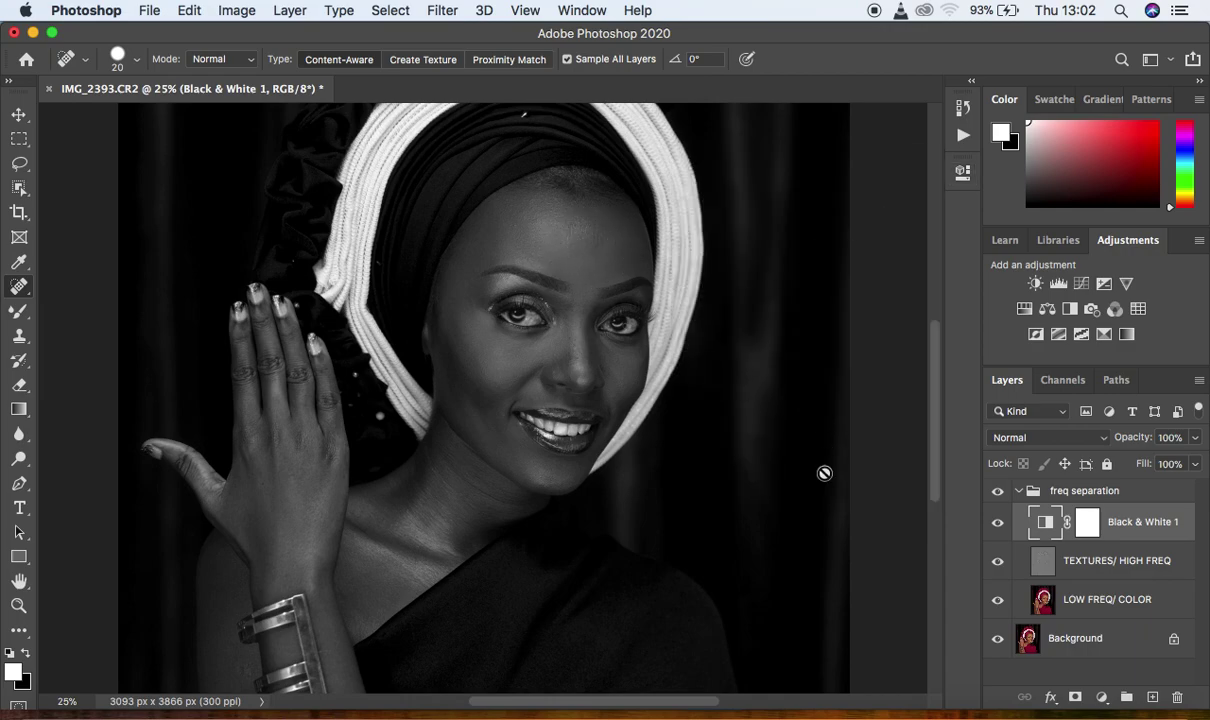
Make the LOW FREQ/ COLOR layer active and choose the Mixer Brush Tool.
{"action": "left_click", "coordinate": [1168, 602]}
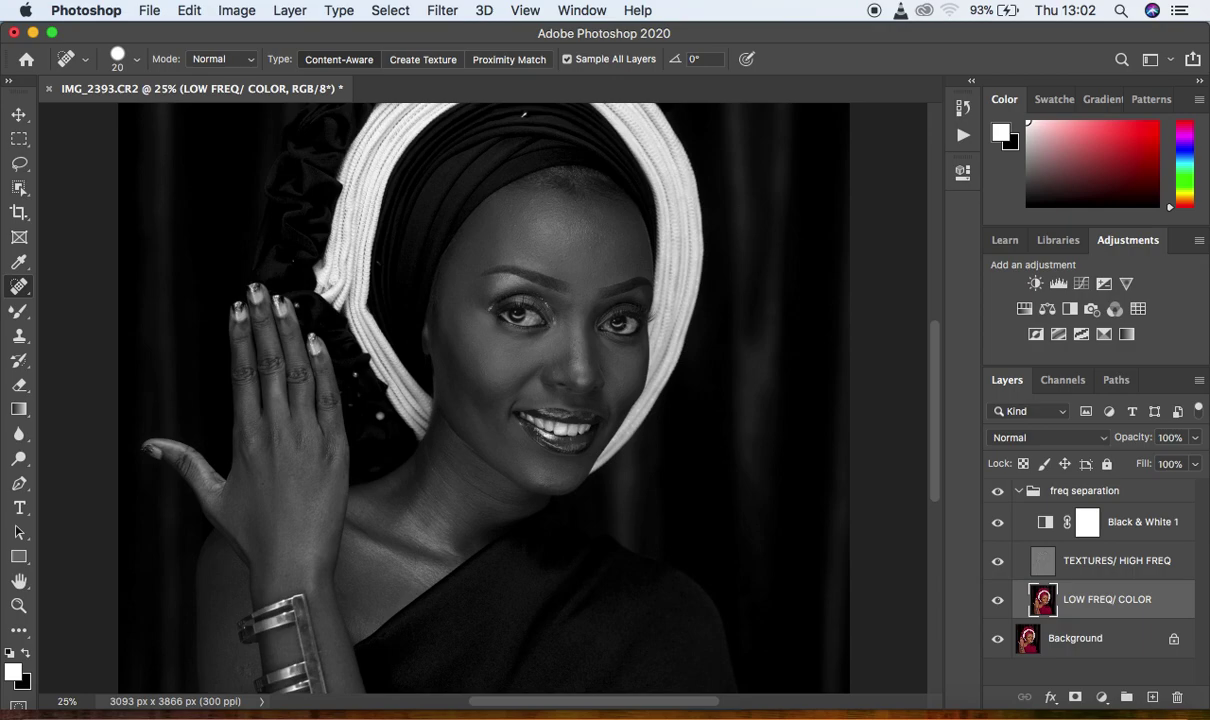
{"action": "left_click", "coordinate": [14, 320]}
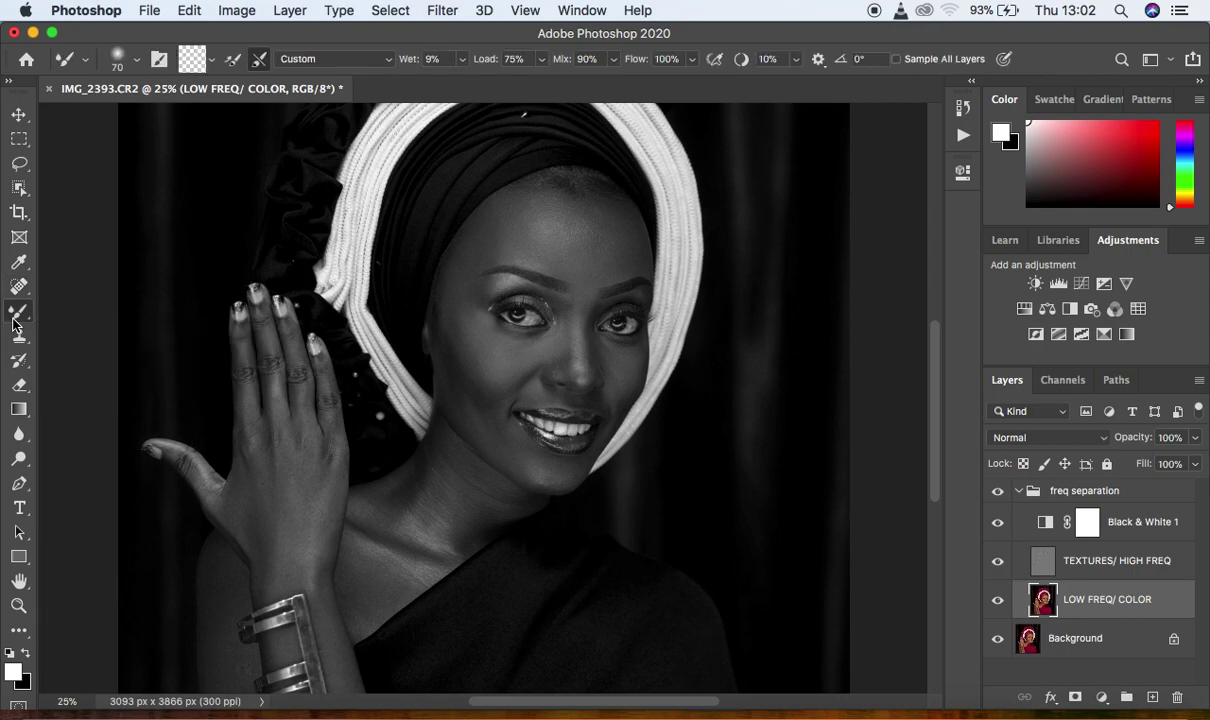
{"action": "right_click", "coordinate": [14, 322]}
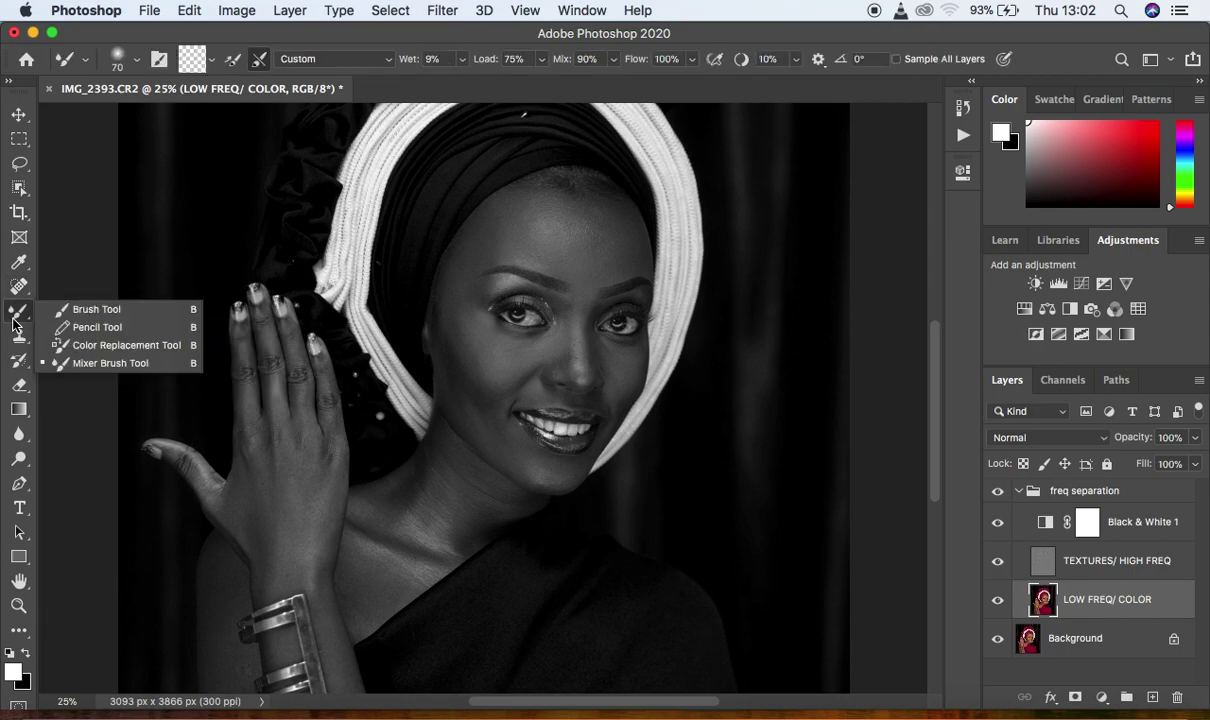
{"action": "left_click", "coordinate": [100, 358]}
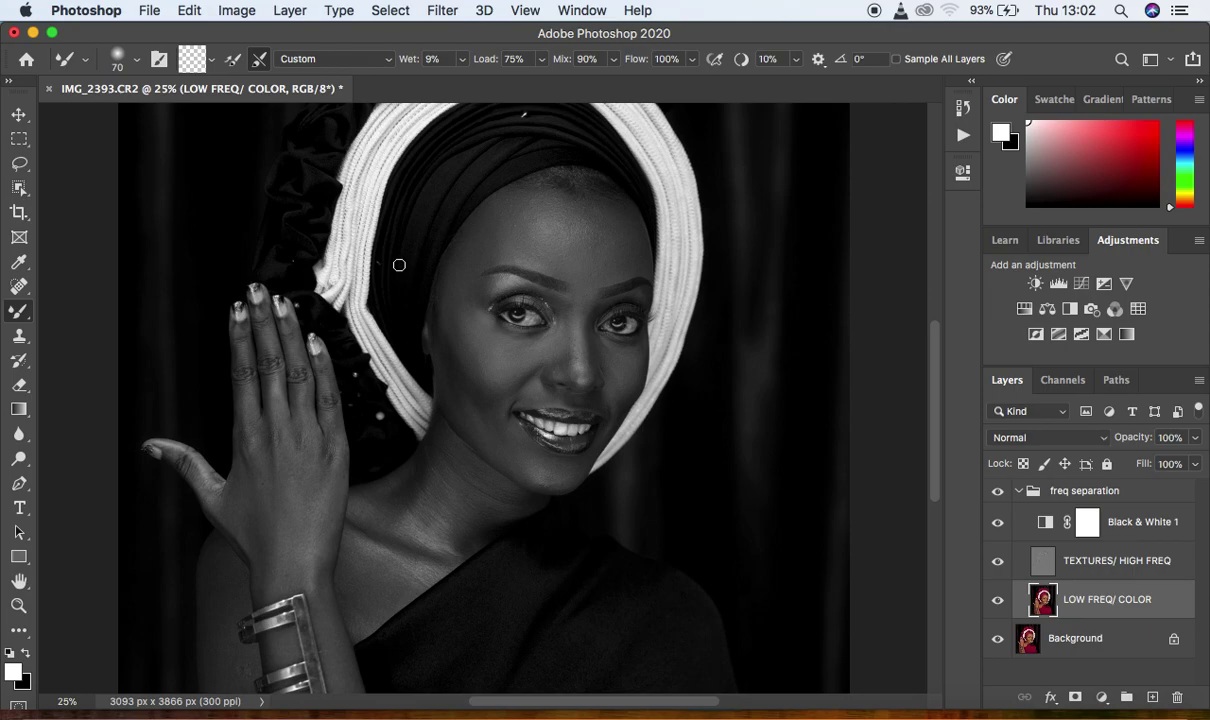
Clean the mixer brush, keep it cleaning after each stroke, and set its Wet value to 8%.
{"action": "left_click", "coordinate": [211, 59]}
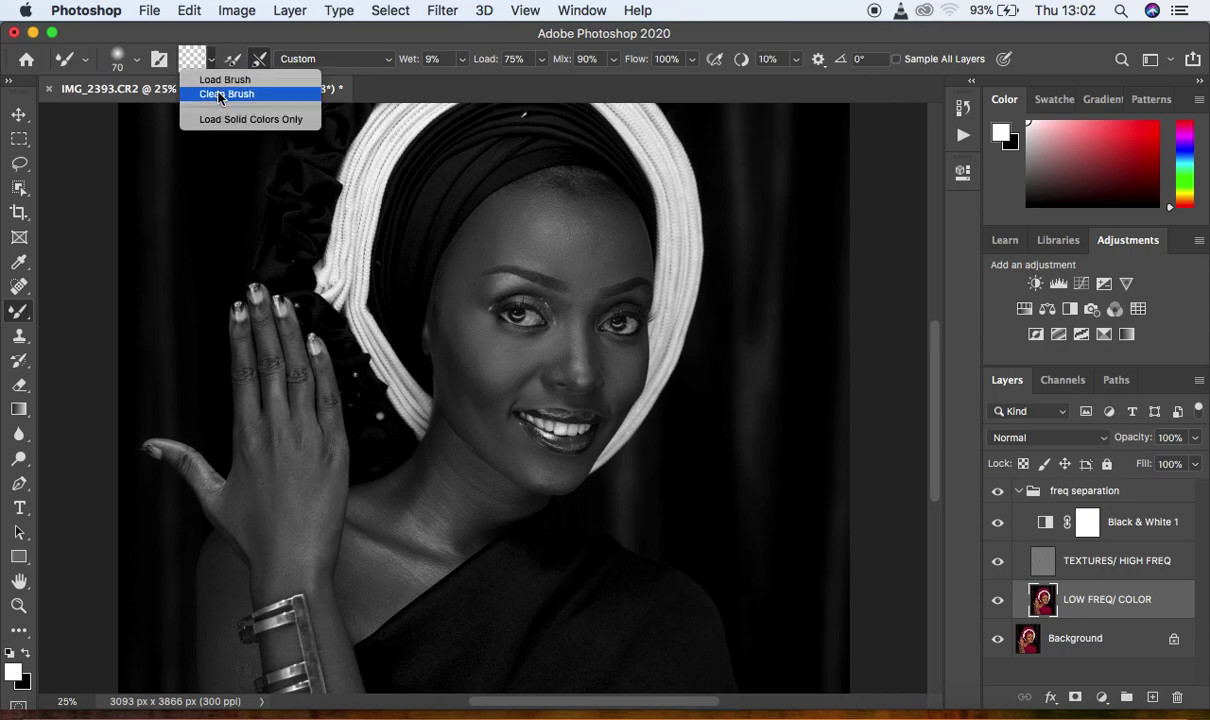
{"action": "left_click", "coordinate": [219, 95]}
{"action": "left_click", "coordinate": [260, 56]}
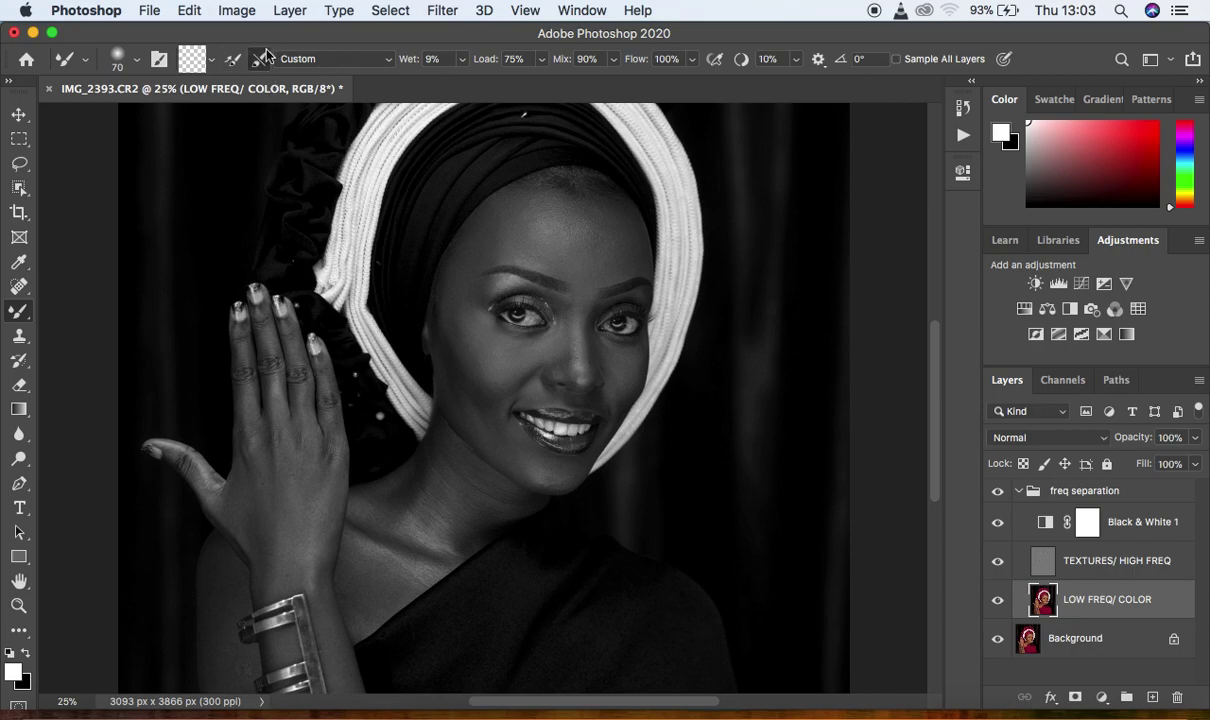
{"action": "left_click", "coordinate": [263, 58]}
{"action": "left_click", "coordinate": [461, 61]}
{"action": "left_click_drag", "start_coordinate": [461, 87], "coordinate": [462, 88]}
Set the mixer brush size to 125 and blend the skin tones across the forehead and temple.
{"action": "key", "text": "super+plus"}
{"action": "key", "text": "super+plus"}
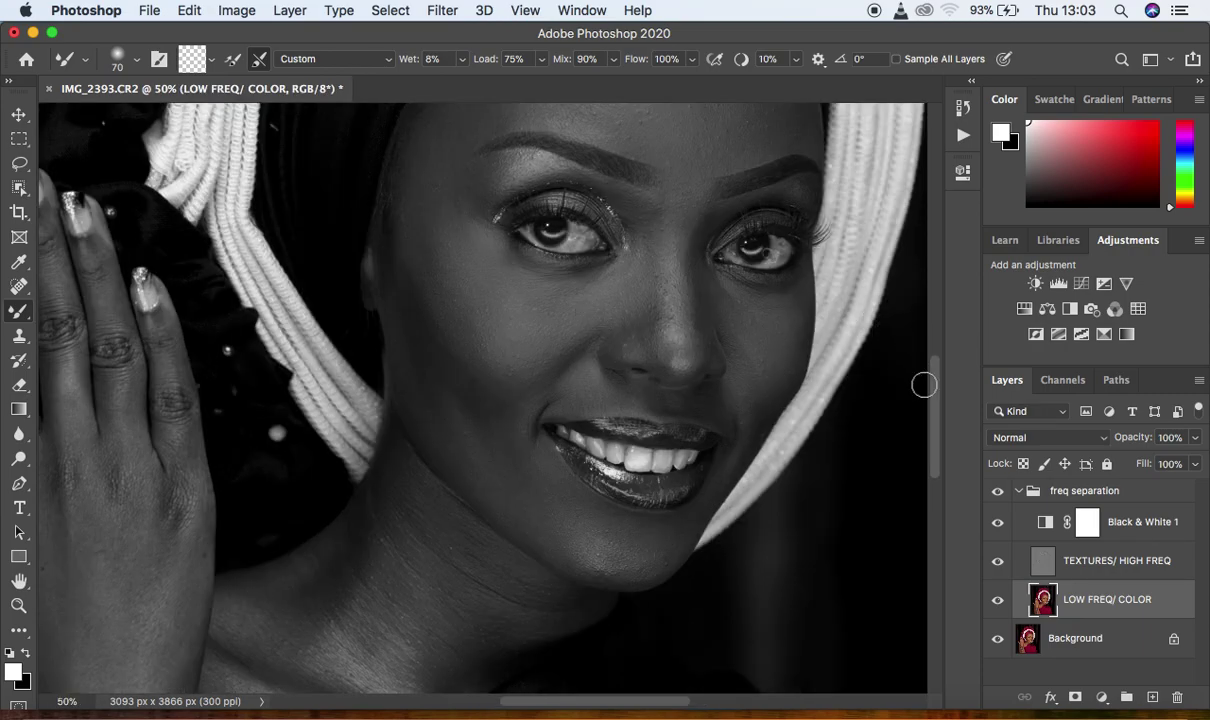
{"action": "scroll", "coordinate": [937, 414], "scroll_direction": "up", "scroll_amount": 5}
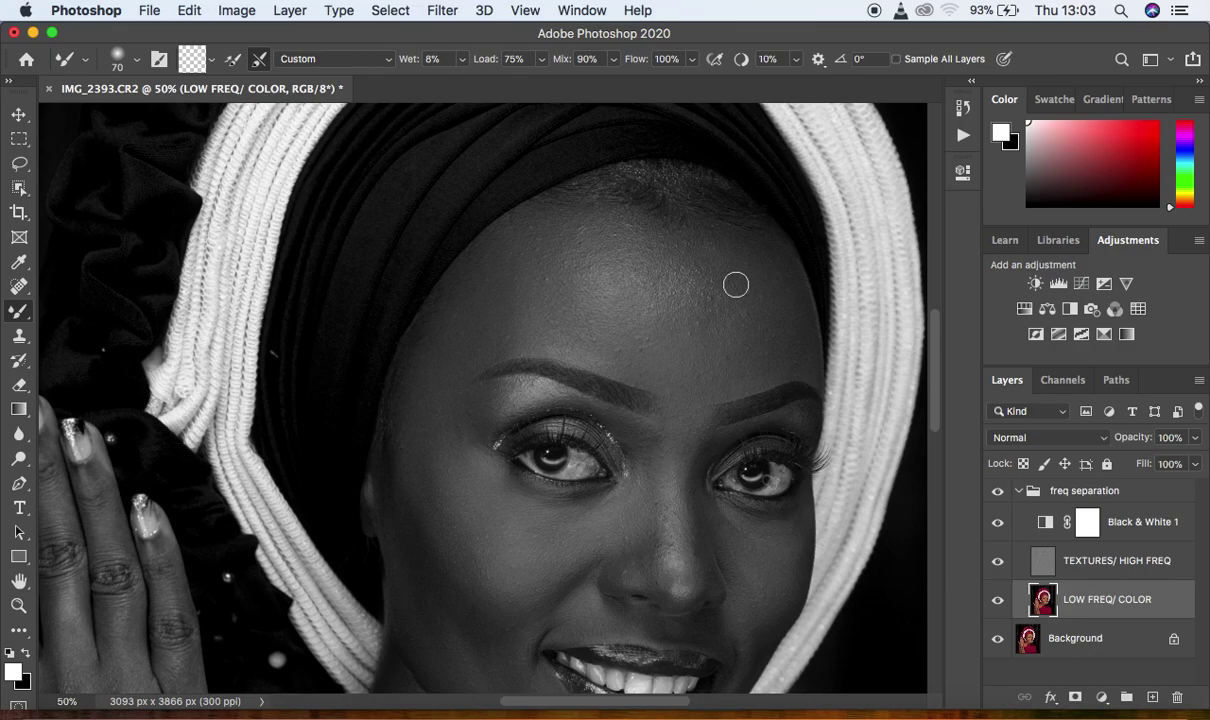
{"action": "key", "text": "bracketright"}
{"action": "key", "text": "bracketright"}
{"action": "key", "text": "bracketright"}
{"action": "key", "text": "bracketleft"}
{"action": "key", "text": "bracketleft"}
{"action": "key", "text": "bracketleft"}
{"action": "key", "text": "bracketleft"}
{"action": "key", "text": "bracketleft"}
{"action": "key", "text": "bracketleft"}
{"action": "key", "text": "bracketright"}
{"action": "key", "text": "bracketright"}
{"action": "key", "text": "bracketright"}
{"action": "key", "text": "bracketright"}
{"action": "key", "text": "bracketright"}
{"action": "key", "text": "bracketright"}
{"action": "key", "text": "bracketright"}
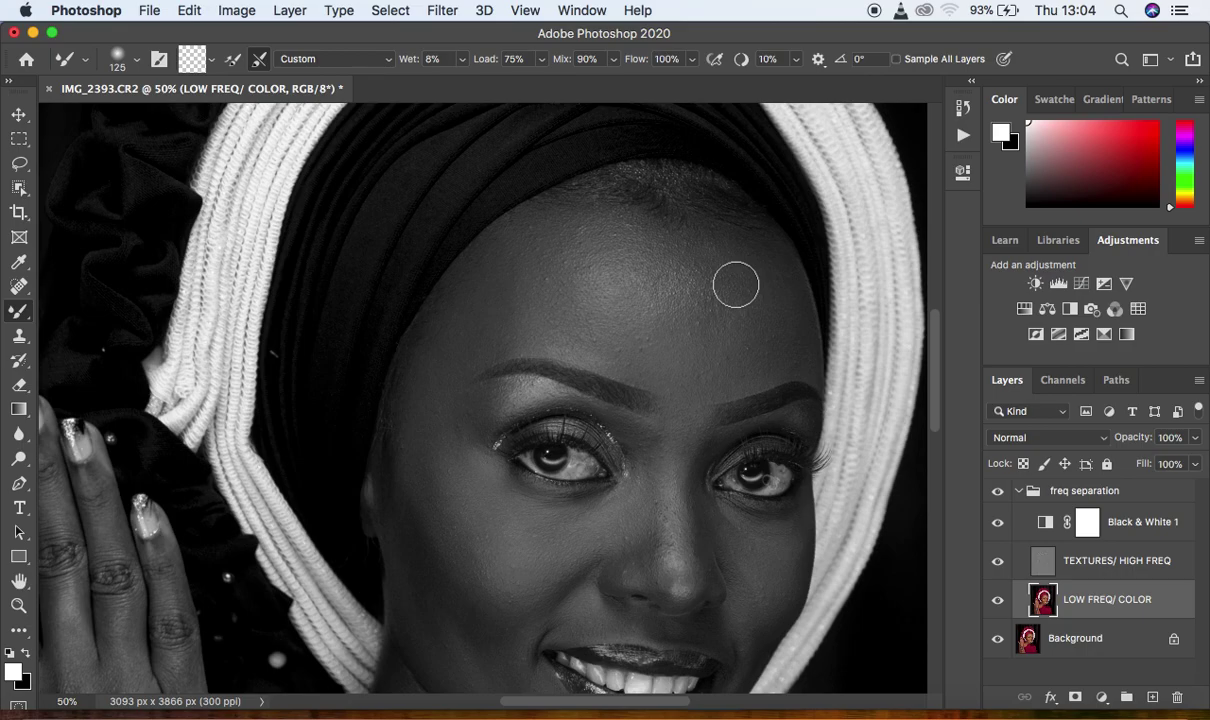
{"action": "mouse_move", "coordinate": [745, 273]}
{"action": "left_mouse_down"}
{"action": "mouse_move", "coordinate": [759, 273]}
{"action": "mouse_move", "coordinate": [793, 338]}
{"action": "mouse_move", "coordinate": [770, 292]}
{"action": "mouse_move", "coordinate": [754, 372]}
{"action": "mouse_move", "coordinate": [764, 316]}
{"action": "mouse_move", "coordinate": [780, 348]}
{"action": "mouse_move", "coordinate": [786, 302]}
{"action": "mouse_move", "coordinate": [772, 272]}
{"action": "mouse_move", "coordinate": [606, 228]}
{"action": "mouse_move", "coordinate": [500, 267]}
{"action": "mouse_move", "coordinate": [529, 284]}
{"action": "mouse_move", "coordinate": [608, 256]}
{"action": "mouse_move", "coordinate": [543, 246]}
{"action": "mouse_move", "coordinate": [516, 257]}
{"action": "mouse_move", "coordinate": [474, 343]}
{"action": "mouse_move", "coordinate": [567, 324]}
{"action": "mouse_move", "coordinate": [535, 316]}
{"action": "mouse_move", "coordinate": [540, 276]}
{"action": "mouse_move", "coordinate": [585, 306]}
{"action": "left_mouse_up"}
{"action": "mouse_move", "coordinate": [630, 349]}
{"action": "left_mouse_down"}
{"action": "mouse_move", "coordinate": [680, 358]}
{"action": "mouse_move", "coordinate": [724, 343]}
{"action": "mouse_move", "coordinate": [754, 308]}
{"action": "mouse_move", "coordinate": [768, 330]}
{"action": "left_mouse_up"}
{"action": "mouse_move", "coordinate": [745, 286]}
{"action": "left_mouse_down"}
{"action": "mouse_move", "coordinate": [683, 252]}
{"action": "mouse_move", "coordinate": [618, 251]}
{"action": "mouse_move", "coordinate": [623, 285]}
{"action": "mouse_move", "coordinate": [763, 254]}
{"action": "mouse_move", "coordinate": [670, 233]}
{"action": "left_mouse_up"}
{"action": "mouse_move", "coordinate": [497, 289]}
{"action": "left_mouse_down"}
{"action": "mouse_move", "coordinate": [470, 302]}
{"action": "mouse_move", "coordinate": [445, 356]}
{"action": "mouse_move", "coordinate": [440, 464]}
{"action": "mouse_move", "coordinate": [421, 454]}
{"action": "mouse_move", "coordinate": [494, 564]}
{"action": "mouse_move", "coordinate": [464, 526]}
{"action": "mouse_move", "coordinate": [440, 450]}
{"action": "mouse_move", "coordinate": [454, 424]}
{"action": "mouse_move", "coordinate": [443, 351]}
{"action": "mouse_move", "coordinate": [454, 365]}
{"action": "mouse_move", "coordinate": [443, 395]}
{"action": "left_mouse_up"}
{"action": "mouse_move", "coordinate": [663, 354]}
{"action": "left_mouse_down"}
{"action": "mouse_move", "coordinate": [623, 333]}
{"action": "mouse_move", "coordinate": [570, 327]}
{"action": "left_mouse_up"}
{"action": "mouse_move", "coordinate": [763, 336]}
{"action": "left_mouse_down"}
{"action": "mouse_move", "coordinate": [766, 285]}
{"action": "mouse_move", "coordinate": [654, 235]}
{"action": "mouse_move", "coordinate": [520, 250]}
{"action": "left_mouse_up"}
Blend the skin tones on the cheek and jawline on the hand side of the face.
{"action": "left_click_drag", "start_coordinate": [939, 404], "coordinate": [935, 440]}
{"action": "mouse_move", "coordinate": [468, 362]}
{"action": "left_mouse_down"}
{"action": "mouse_move", "coordinate": [451, 313]}
{"action": "mouse_move", "coordinate": [475, 365]}
{"action": "mouse_move", "coordinate": [433, 364]}
{"action": "mouse_move", "coordinate": [405, 338]}
{"action": "mouse_move", "coordinate": [446, 373]}
{"action": "mouse_move", "coordinate": [494, 454]}
{"action": "mouse_move", "coordinate": [424, 392]}
{"action": "mouse_move", "coordinate": [450, 420]}
{"action": "mouse_move", "coordinate": [427, 351]}
{"action": "left_mouse_up"}
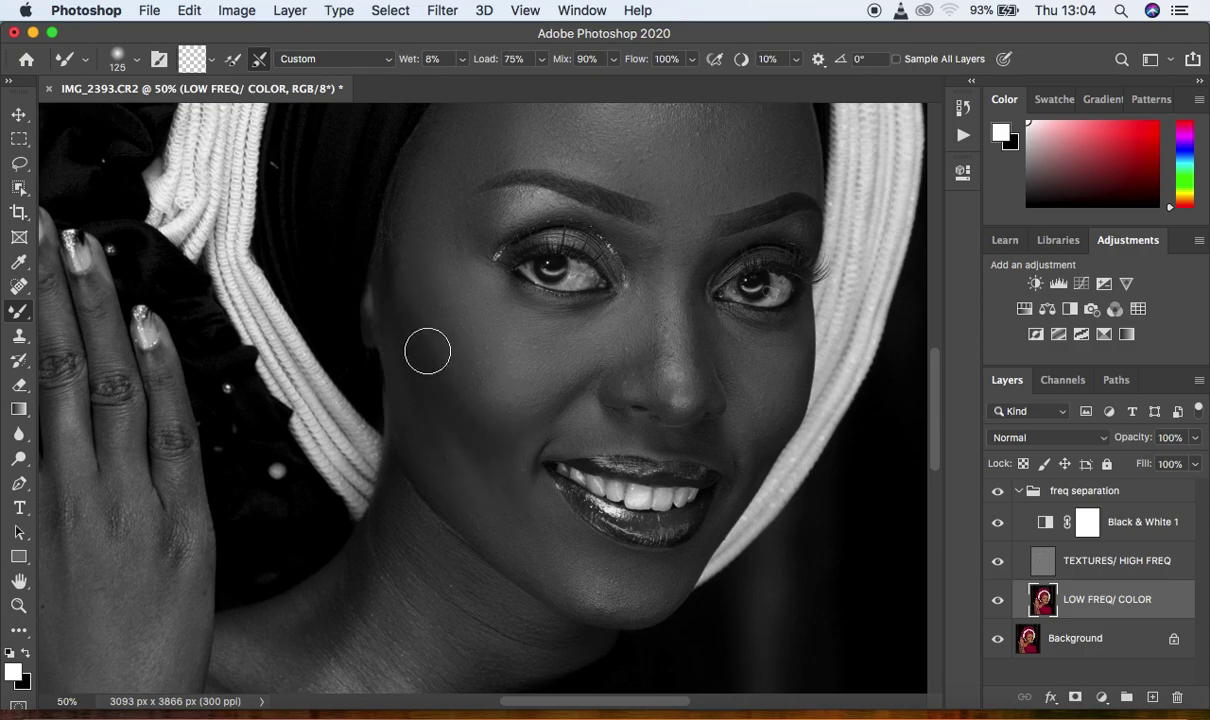
{"action": "mouse_move", "coordinate": [463, 461]}
{"action": "left_mouse_down"}
{"action": "mouse_move", "coordinate": [419, 394]}
{"action": "mouse_move", "coordinate": [475, 467]}
{"action": "mouse_move", "coordinate": [384, 314]}
{"action": "mouse_move", "coordinate": [393, 359]}
{"action": "left_mouse_up"}
{"action": "mouse_move", "coordinate": [470, 437]}
{"action": "left_mouse_down"}
{"action": "mouse_move", "coordinate": [518, 500]}
{"action": "mouse_move", "coordinate": [510, 472]}
{"action": "mouse_move", "coordinate": [522, 518]}
{"action": "mouse_move", "coordinate": [454, 467]}
{"action": "left_mouse_up"}
{"action": "left_click_drag", "start_coordinate": [401, 399], "coordinate": [441, 462]}
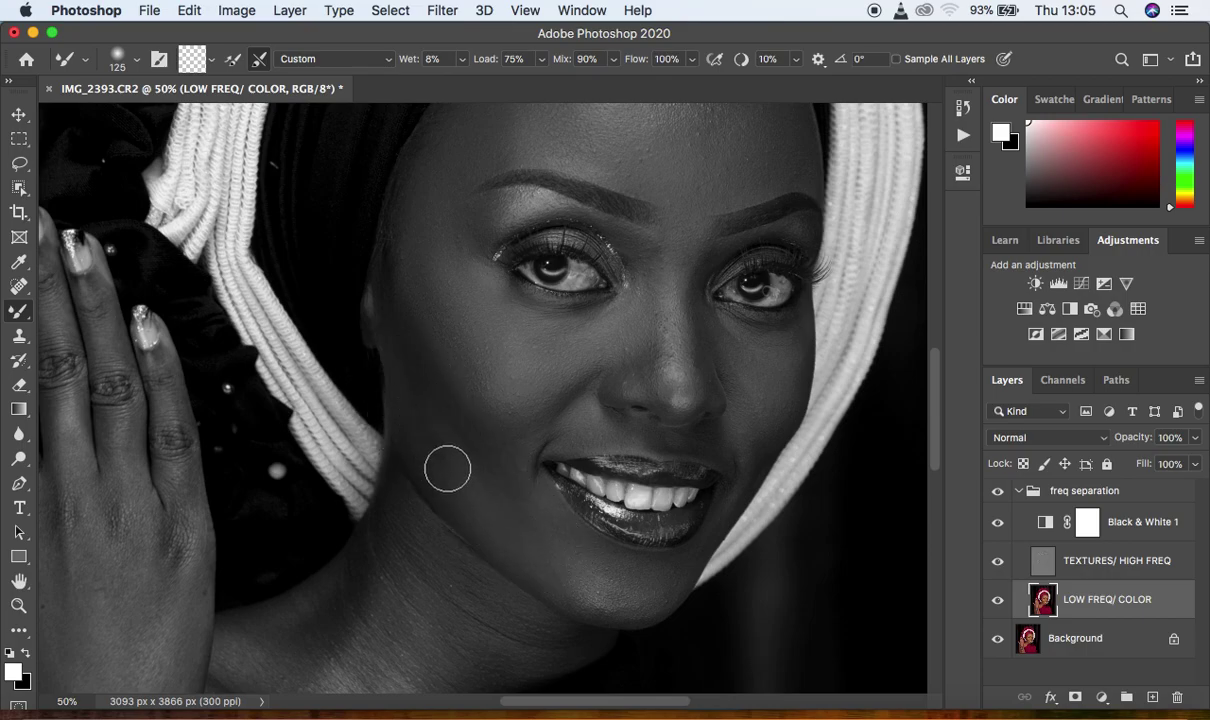
Blend the skin from the chin to the cheek, under the eye and along the nose, reducing the brush size to 70.
{"action": "mouse_move", "coordinate": [603, 591]}
{"action": "left_mouse_down"}
{"action": "mouse_move", "coordinate": [564, 564]}
{"action": "mouse_move", "coordinate": [481, 416]}
{"action": "mouse_move", "coordinate": [540, 421]}
{"action": "mouse_move", "coordinate": [500, 410]}
{"action": "mouse_move", "coordinate": [560, 405]}
{"action": "mouse_move", "coordinate": [594, 373]}
{"action": "mouse_move", "coordinate": [556, 335]}
{"action": "mouse_move", "coordinate": [524, 335]}
{"action": "mouse_move", "coordinate": [586, 340]}
{"action": "left_mouse_up"}
{"action": "left_click_drag", "start_coordinate": [512, 341], "coordinate": [558, 320]}
{"action": "mouse_move", "coordinate": [644, 277]}
{"action": "left_mouse_down"}
{"action": "mouse_move", "coordinate": [652, 375]}
{"action": "mouse_move", "coordinate": [650, 281]}
{"action": "mouse_move", "coordinate": [657, 325]}
{"action": "mouse_move", "coordinate": [657, 370]}
{"action": "mouse_move", "coordinate": [653, 278]}
{"action": "mouse_move", "coordinate": [650, 397]}
{"action": "mouse_move", "coordinate": [656, 347]}
{"action": "mouse_move", "coordinate": [661, 397]}
{"action": "mouse_move", "coordinate": [652, 309]}
{"action": "left_mouse_up"}
{"action": "mouse_move", "coordinate": [650, 379]}
{"action": "left_mouse_down"}
{"action": "mouse_move", "coordinate": [659, 268]}
{"action": "mouse_move", "coordinate": [665, 382]}
{"action": "mouse_move", "coordinate": [632, 372]}
{"action": "mouse_move", "coordinate": [645, 391]}
{"action": "mouse_move", "coordinate": [656, 298]}
{"action": "mouse_move", "coordinate": [637, 235]}
{"action": "left_mouse_up"}
{"action": "mouse_move", "coordinate": [681, 377]}
{"action": "left_mouse_down"}
{"action": "mouse_move", "coordinate": [673, 322]}
{"action": "mouse_move", "coordinate": [678, 402]}
{"action": "mouse_move", "coordinate": [678, 324]}
{"action": "mouse_move", "coordinate": [701, 310]}
{"action": "mouse_move", "coordinate": [701, 376]}
{"action": "mouse_move", "coordinate": [701, 314]}
{"action": "mouse_move", "coordinate": [715, 382]}
{"action": "mouse_move", "coordinate": [691, 274]}
{"action": "mouse_move", "coordinate": [705, 382]}
{"action": "mouse_move", "coordinate": [669, 417]}
{"action": "mouse_move", "coordinate": [669, 356]}
{"action": "mouse_move", "coordinate": [680, 402]}
{"action": "mouse_move", "coordinate": [678, 360]}
{"action": "left_mouse_up"}
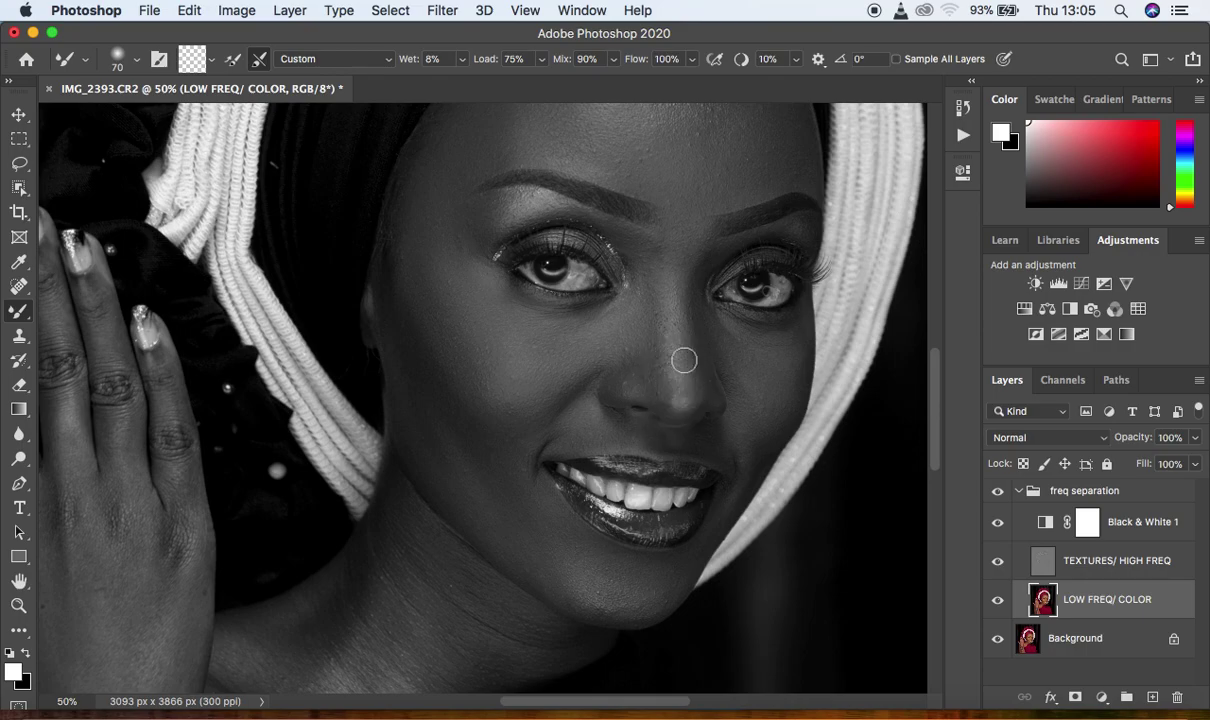
Check the skin in colour without the Black & White layer, then blend the far cheek, mouth area, chin, jaw and nose bridge.
{"action": "left_click", "coordinate": [997, 522]}
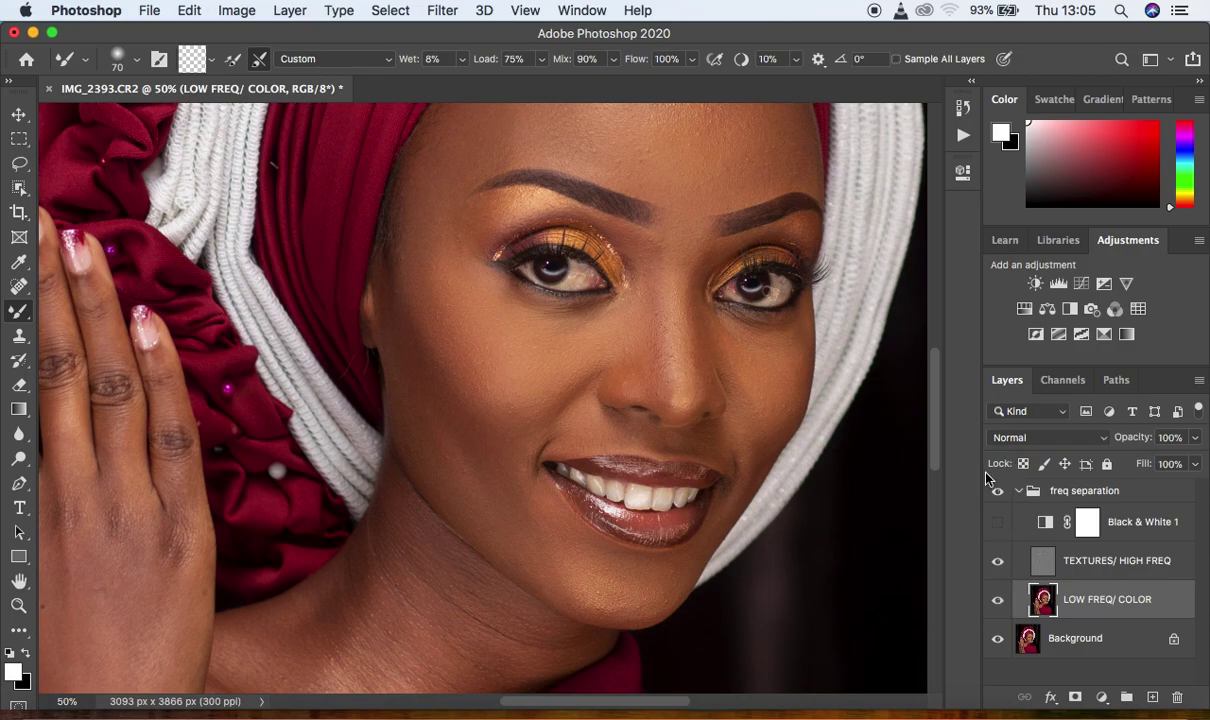
{"action": "left_click", "coordinate": [997, 522]}
{"action": "mouse_move", "coordinate": [795, 358]}
{"action": "left_mouse_down"}
{"action": "mouse_move", "coordinate": [797, 343]}
{"action": "mouse_move", "coordinate": [800, 383]}
{"action": "mouse_move", "coordinate": [742, 324]}
{"action": "left_mouse_up"}
{"action": "mouse_move", "coordinate": [750, 382]}
{"action": "left_mouse_down"}
{"action": "mouse_move", "coordinate": [756, 467]}
{"action": "mouse_move", "coordinate": [760, 410]}
{"action": "mouse_move", "coordinate": [789, 392]}
{"action": "mouse_move", "coordinate": [768, 392]}
{"action": "mouse_move", "coordinate": [695, 325]}
{"action": "left_mouse_up"}
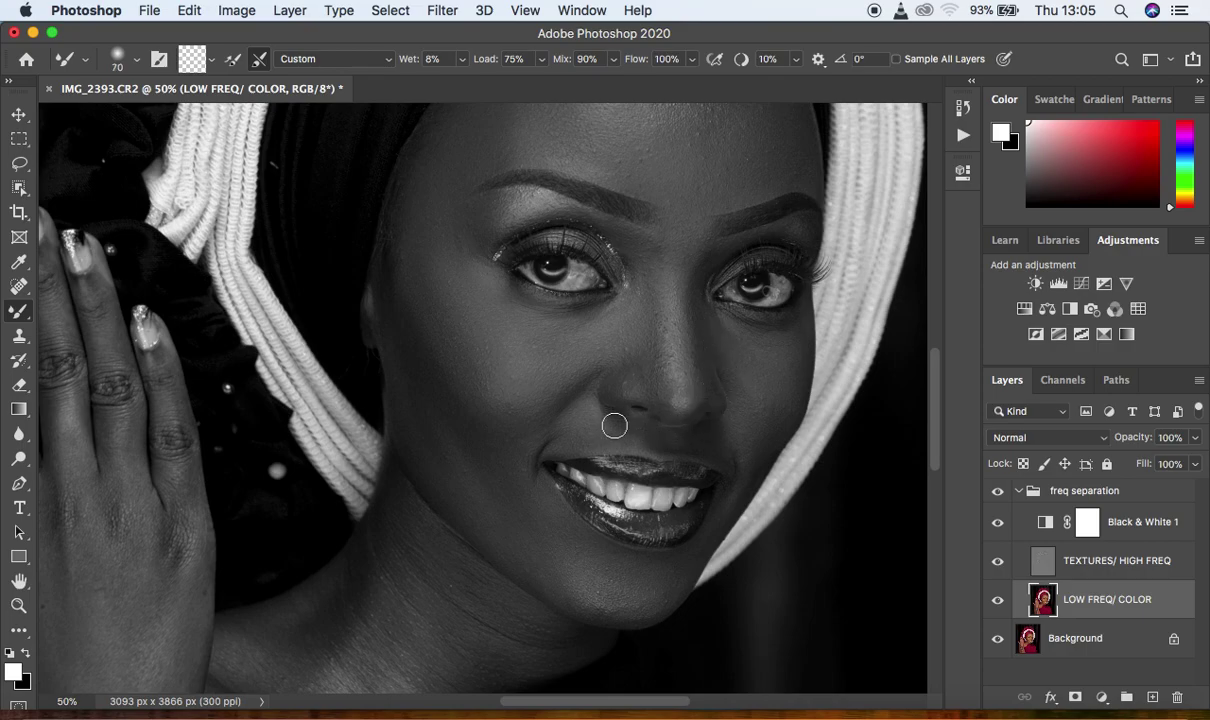
{"action": "mouse_move", "coordinate": [614, 426]}
{"action": "left_mouse_down"}
{"action": "mouse_move", "coordinate": [560, 437]}
{"action": "mouse_move", "coordinate": [582, 437]}
{"action": "mouse_move", "coordinate": [572, 433]}
{"action": "mouse_move", "coordinate": [590, 400]}
{"action": "mouse_move", "coordinate": [624, 436]}
{"action": "left_mouse_up"}
{"action": "mouse_move", "coordinate": [727, 453]}
{"action": "left_mouse_down"}
{"action": "mouse_move", "coordinate": [729, 424]}
{"action": "mouse_move", "coordinate": [740, 478]}
{"action": "mouse_move", "coordinate": [702, 562]}
{"action": "mouse_move", "coordinate": [600, 610]}
{"action": "mouse_move", "coordinate": [616, 613]}
{"action": "left_mouse_up"}
{"action": "mouse_move", "coordinate": [632, 607]}
{"action": "left_mouse_down"}
{"action": "mouse_move", "coordinate": [584, 605]}
{"action": "mouse_move", "coordinate": [587, 590]}
{"action": "mouse_move", "coordinate": [622, 581]}
{"action": "mouse_move", "coordinate": [568, 554]}
{"action": "mouse_move", "coordinate": [540, 499]}
{"action": "mouse_move", "coordinate": [544, 509]}
{"action": "mouse_move", "coordinate": [480, 444]}
{"action": "mouse_move", "coordinate": [504, 455]}
{"action": "mouse_move", "coordinate": [506, 444]}
{"action": "mouse_move", "coordinate": [467, 409]}
{"action": "mouse_move", "coordinate": [430, 420]}
{"action": "mouse_move", "coordinate": [389, 333]}
{"action": "left_mouse_up"}
{"action": "mouse_move", "coordinate": [648, 268]}
{"action": "left_mouse_down"}
{"action": "mouse_move", "coordinate": [686, 281]}
{"action": "mouse_move", "coordinate": [692, 268]}
{"action": "left_mouse_up"}
Blend the skin tones on the neck and collarbone with a larger mixer brush.
{"action": "key", "text": "super+minus"}
{"action": "key", "text": "super+minus"}
{"action": "key", "text": "super+minus"}
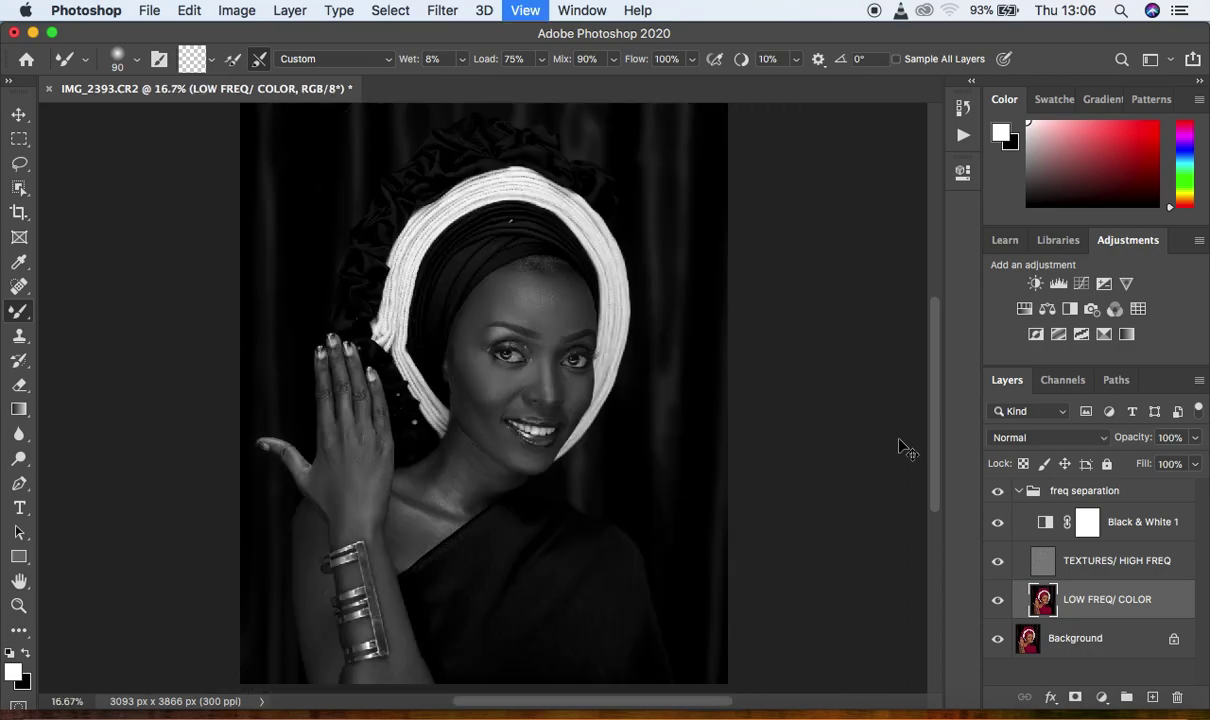
{"action": "key", "text": "super+plus"}
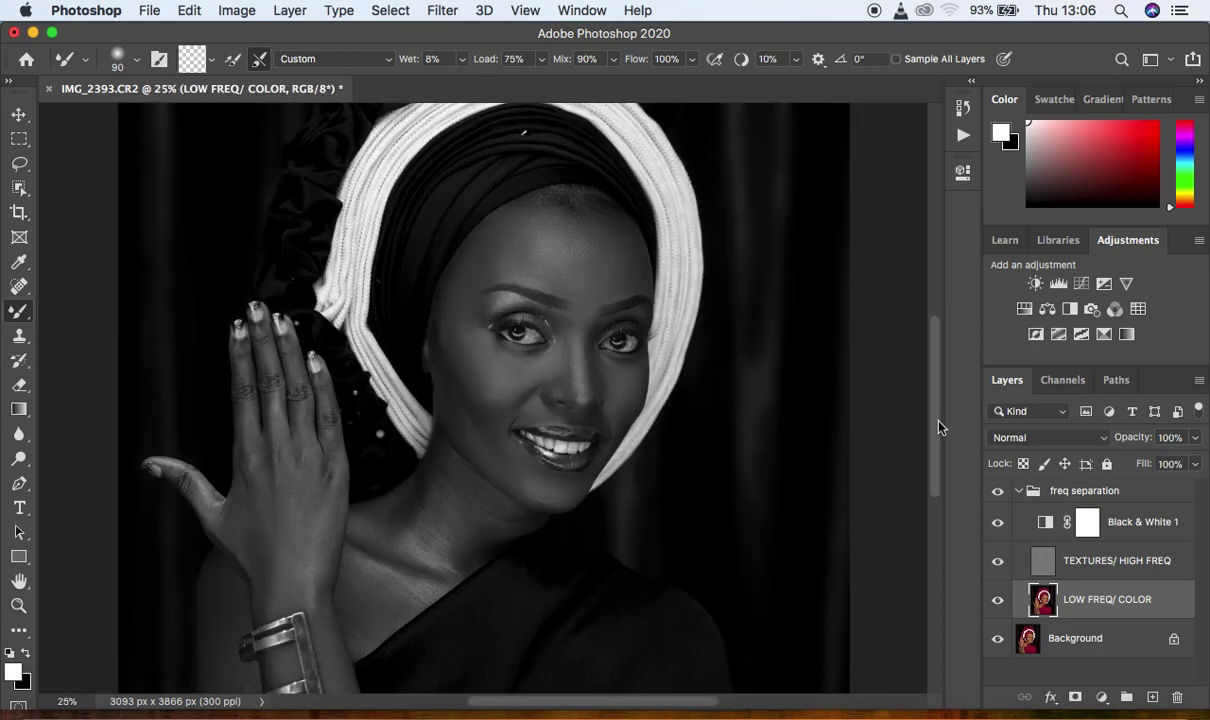
{"action": "left_click_drag", "start_coordinate": [938, 427], "coordinate": [937, 446]}
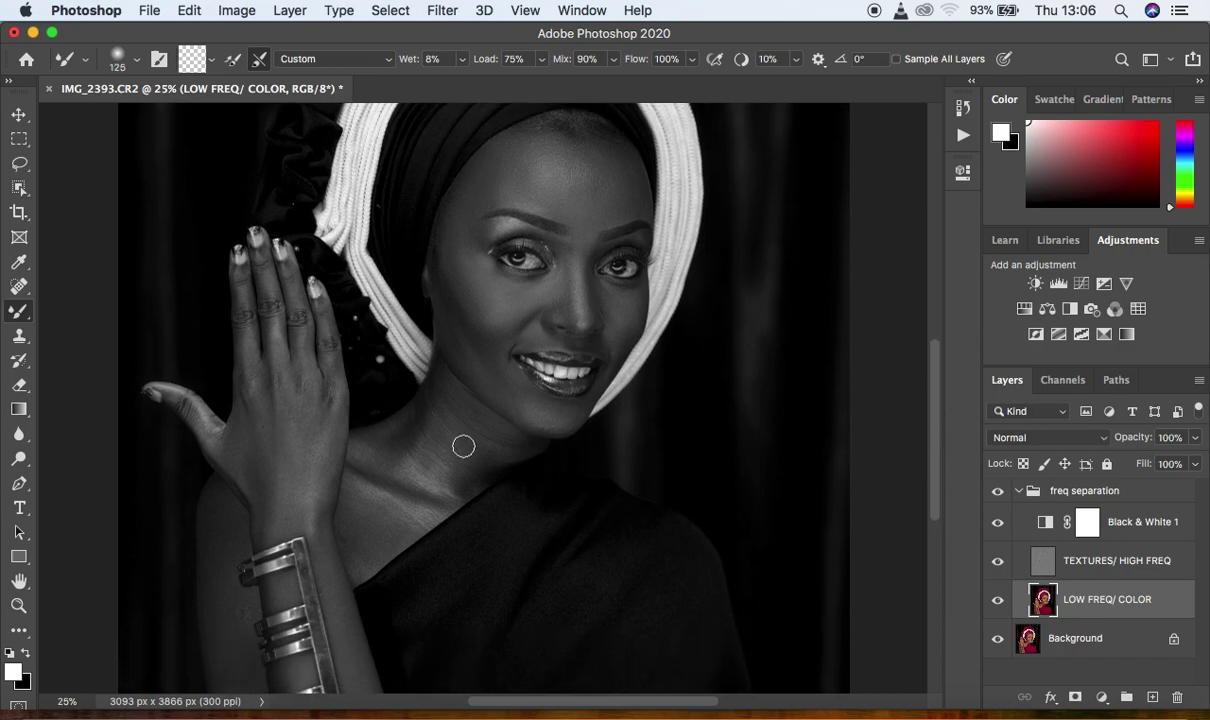
{"action": "mouse_move", "coordinate": [460, 440]}
{"action": "left_mouse_down"}
{"action": "mouse_move", "coordinate": [452, 409]}
{"action": "mouse_move", "coordinate": [454, 482]}
{"action": "mouse_move", "coordinate": [466, 470]}
{"action": "mouse_move", "coordinate": [418, 445]}
{"action": "mouse_move", "coordinate": [400, 453]}
{"action": "mouse_move", "coordinate": [443, 398]}
{"action": "mouse_move", "coordinate": [432, 457]}
{"action": "mouse_move", "coordinate": [473, 464]}
{"action": "left_mouse_up"}
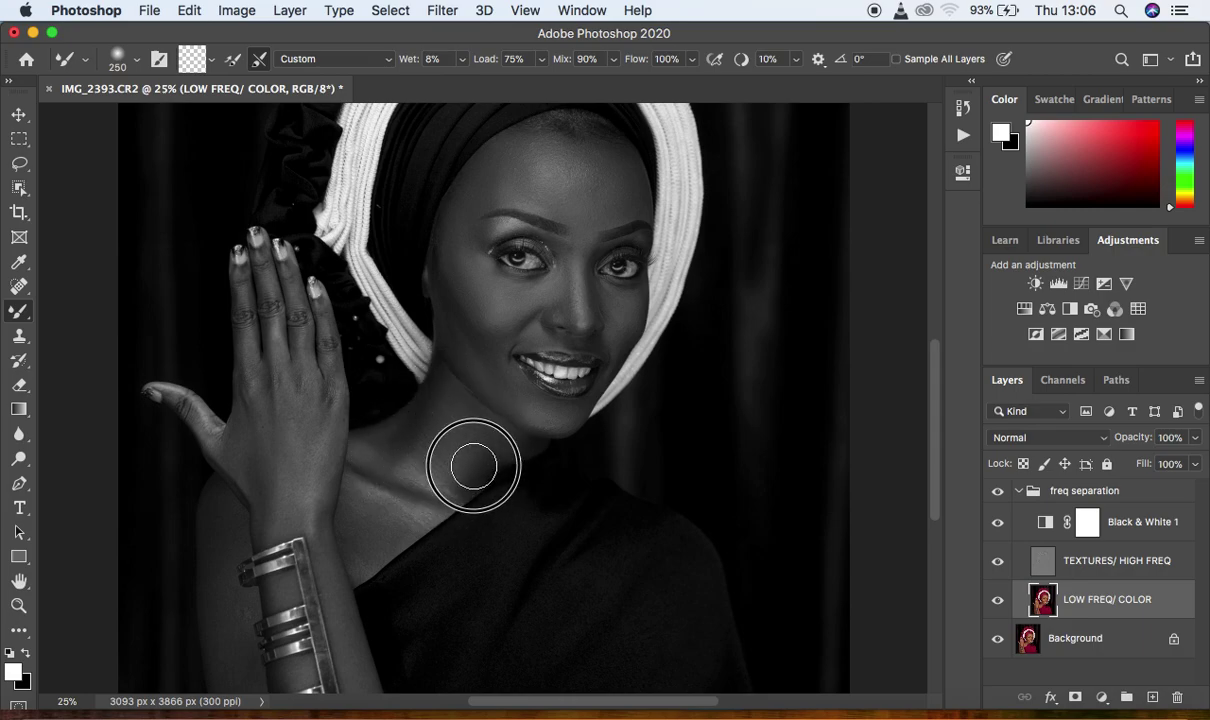
{"action": "mouse_move", "coordinate": [385, 505]}
{"action": "left_mouse_down"}
{"action": "mouse_move", "coordinate": [369, 520]}
{"action": "mouse_move", "coordinate": [424, 480]}
{"action": "mouse_move", "coordinate": [383, 458]}
{"action": "mouse_move", "coordinate": [413, 427]}
{"action": "mouse_move", "coordinate": [451, 417]}
{"action": "mouse_move", "coordinate": [502, 448]}
{"action": "mouse_move", "coordinate": [420, 412]}
{"action": "left_mouse_up"}
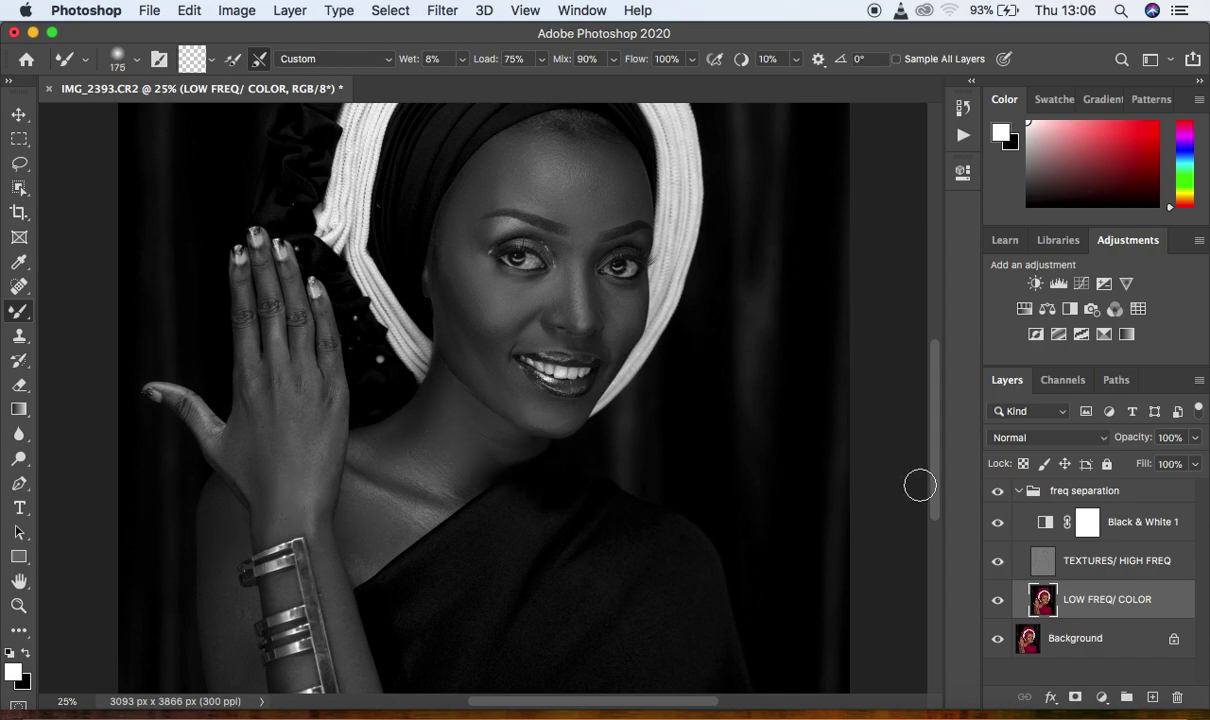
Smooth the skin tones on the upper arm, the forearm around the bracelet and the back of the hand.
{"action": "scroll", "coordinate": [935, 500], "scroll_direction": "down", "scroll_amount": 4}
{"action": "mouse_move", "coordinate": [233, 504]}
{"action": "left_mouse_down"}
{"action": "mouse_move", "coordinate": [237, 571]}
{"action": "mouse_move", "coordinate": [241, 525]}
{"action": "mouse_move", "coordinate": [245, 539]}
{"action": "mouse_move", "coordinate": [243, 550]}
{"action": "mouse_move", "coordinate": [224, 509]}
{"action": "mouse_move", "coordinate": [227, 466]}
{"action": "left_mouse_up"}
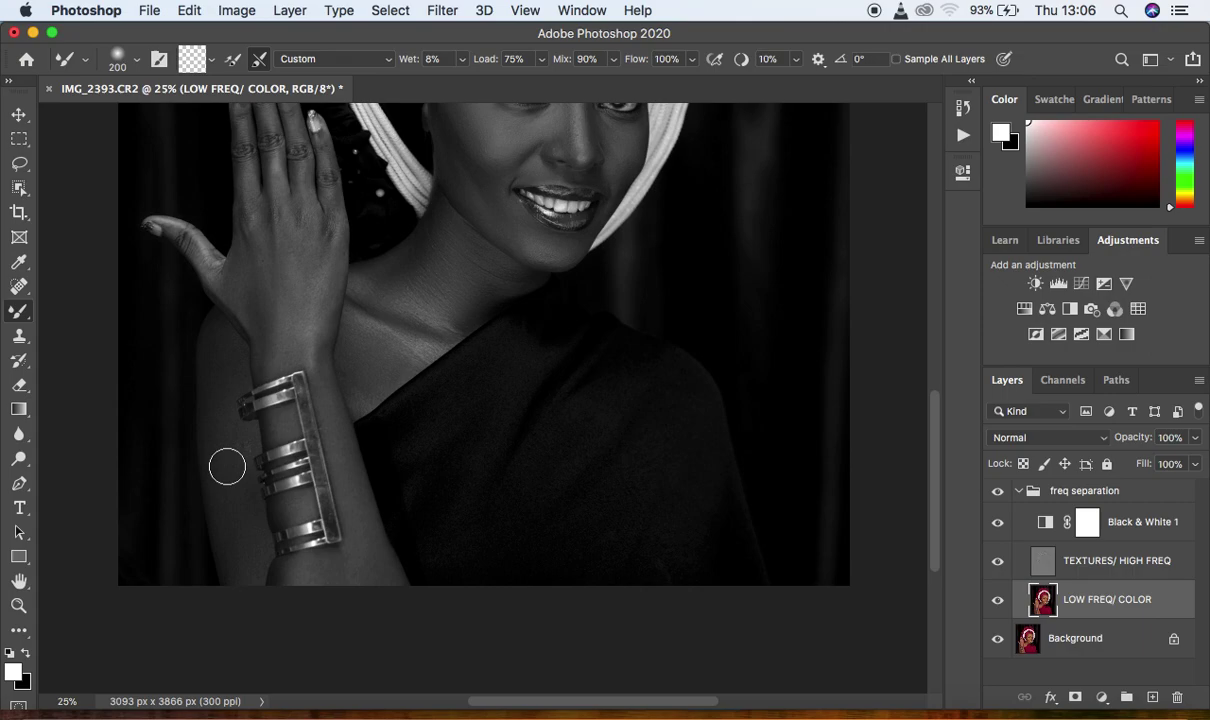
{"action": "mouse_move", "coordinate": [216, 367]}
{"action": "left_mouse_down"}
{"action": "mouse_move", "coordinate": [248, 553]}
{"action": "mouse_move", "coordinate": [367, 572]}
{"action": "mouse_move", "coordinate": [316, 572]}
{"action": "mouse_move", "coordinate": [350, 551]}
{"action": "mouse_move", "coordinate": [354, 470]}
{"action": "mouse_move", "coordinate": [338, 462]}
{"action": "mouse_move", "coordinate": [313, 305]}
{"action": "mouse_move", "coordinate": [319, 254]}
{"action": "mouse_move", "coordinate": [313, 305]}
{"action": "mouse_move", "coordinate": [297, 315]}
{"action": "mouse_move", "coordinate": [270, 275]}
{"action": "mouse_move", "coordinate": [246, 297]}
{"action": "mouse_move", "coordinate": [268, 326]}
{"action": "mouse_move", "coordinate": [313, 313]}
{"action": "mouse_move", "coordinate": [315, 256]}
{"action": "left_mouse_up"}
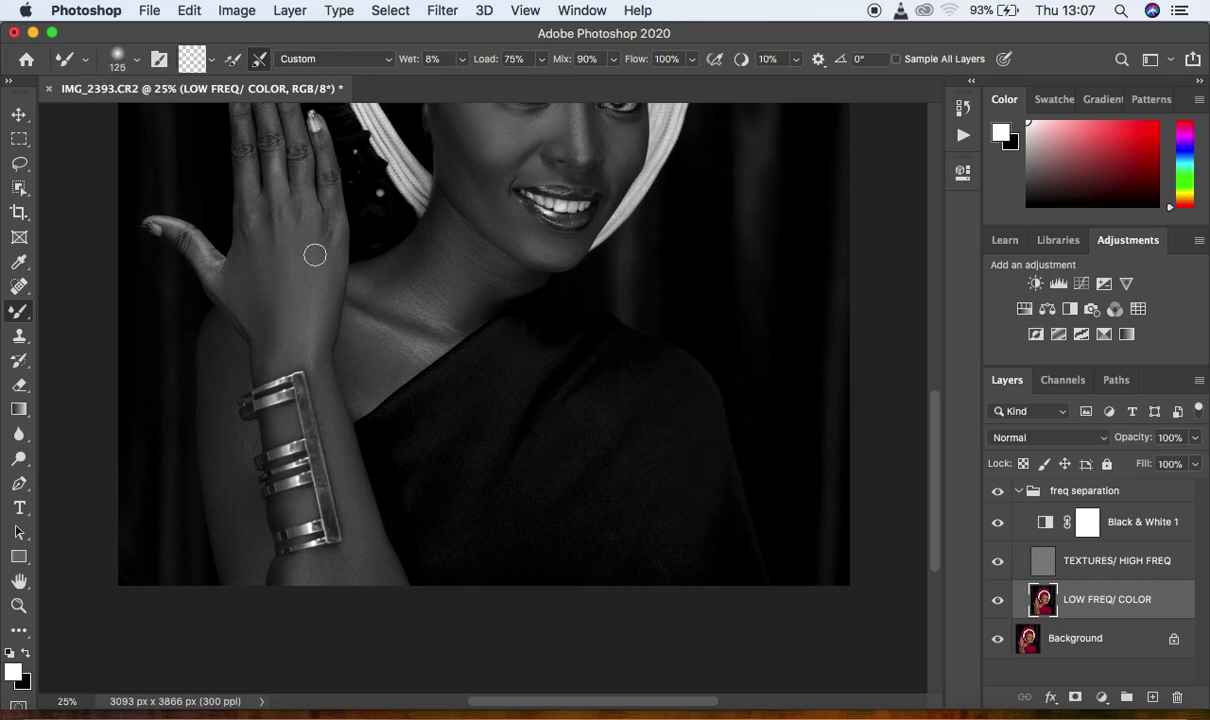
{"action": "mouse_move", "coordinate": [369, 377]}
{"action": "left_mouse_down"}
{"action": "mouse_move", "coordinate": [362, 397]}
{"action": "mouse_move", "coordinate": [348, 383]}
{"action": "mouse_move", "coordinate": [345, 324]}
{"action": "left_mouse_up"}
Blend the skin tones along the fingers and knuckles down to the thumb side of the hand.
{"action": "left_click_drag", "start_coordinate": [937, 478], "coordinate": [940, 423]}
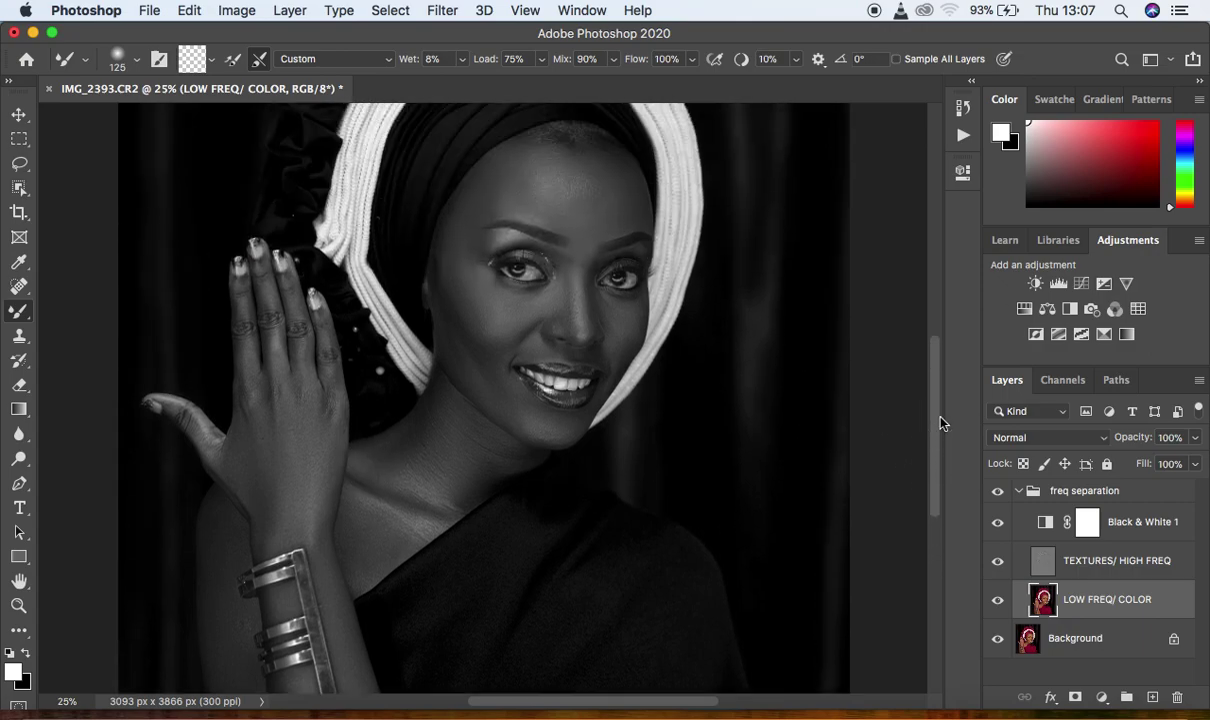
{"action": "mouse_move", "coordinate": [303, 328]}
{"action": "left_mouse_down"}
{"action": "mouse_move", "coordinate": [292, 318]}
{"action": "mouse_move", "coordinate": [297, 343]}
{"action": "mouse_move", "coordinate": [292, 310]}
{"action": "left_mouse_up"}
{"action": "mouse_move", "coordinate": [327, 398]}
{"action": "left_mouse_down"}
{"action": "mouse_move", "coordinate": [335, 380]}
{"action": "mouse_move", "coordinate": [337, 416]}
{"action": "left_mouse_up"}
{"action": "mouse_move", "coordinate": [277, 324]}
{"action": "left_mouse_down"}
{"action": "mouse_move", "coordinate": [263, 295]}
{"action": "mouse_move", "coordinate": [272, 372]}
{"action": "left_mouse_up"}
{"action": "mouse_move", "coordinate": [243, 304]}
{"action": "left_mouse_down"}
{"action": "mouse_move", "coordinate": [248, 418]}
{"action": "mouse_move", "coordinate": [232, 478]}
{"action": "mouse_move", "coordinate": [248, 464]}
{"action": "left_mouse_up"}
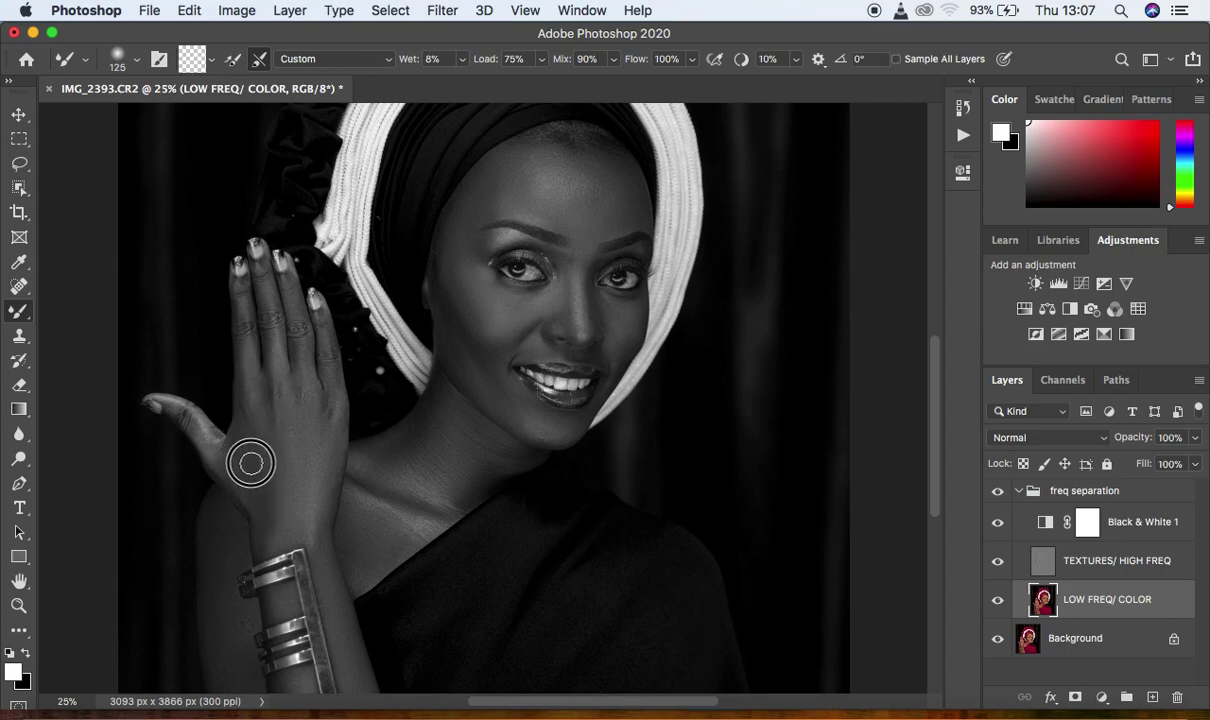
Blend the remaining uneven tones on the fingers, back of the hand, shoulder edge and upper arm with the Mixer Brush.
{"action": "mouse_move", "coordinate": [258, 354]}
{"action": "left_mouse_down"}
{"action": "mouse_move", "coordinate": [240, 293]}
{"action": "mouse_move", "coordinate": [267, 322]}
{"action": "mouse_move", "coordinate": [259, 275]}
{"action": "mouse_move", "coordinate": [293, 303]}
{"action": "left_mouse_up"}
{"action": "left_click_drag", "start_coordinate": [291, 363], "coordinate": [326, 414]}
{"action": "mouse_move", "coordinate": [191, 426]}
{"action": "left_mouse_down"}
{"action": "mouse_move", "coordinate": [251, 500]}
{"action": "mouse_move", "coordinate": [227, 468]}
{"action": "mouse_move", "coordinate": [245, 455]}
{"action": "mouse_move", "coordinate": [219, 535]}
{"action": "left_mouse_up"}
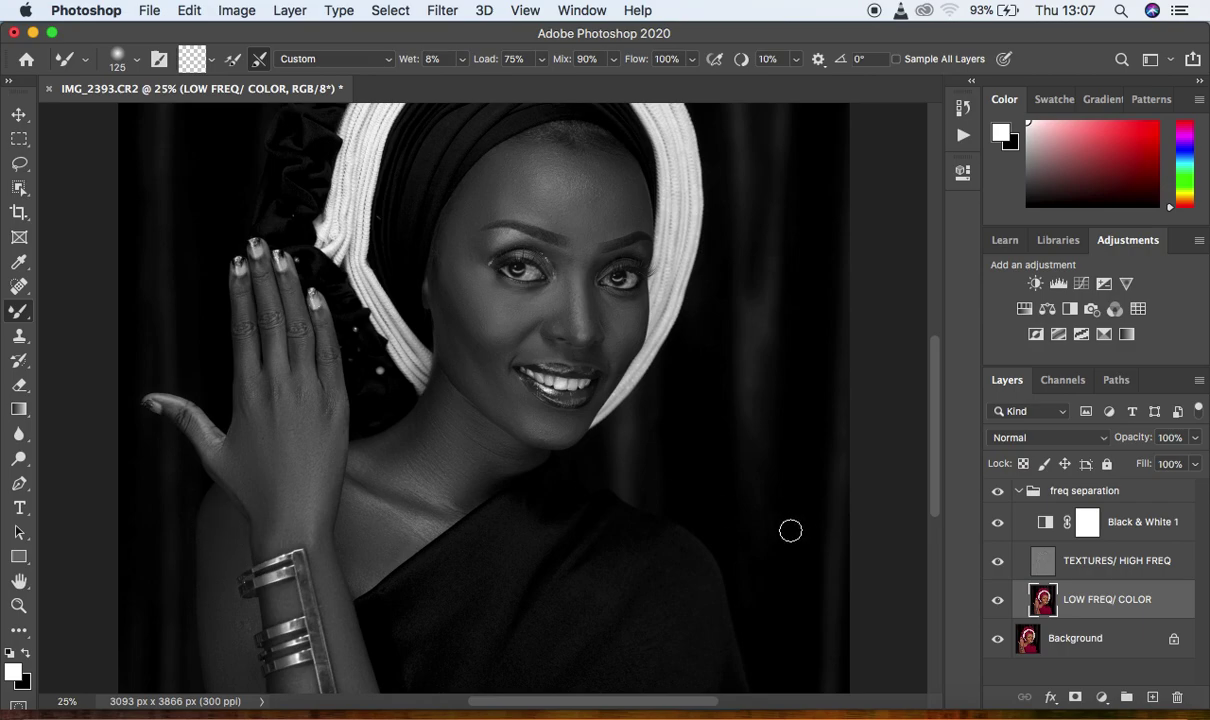
{"action": "key", "text": "super+minus"}
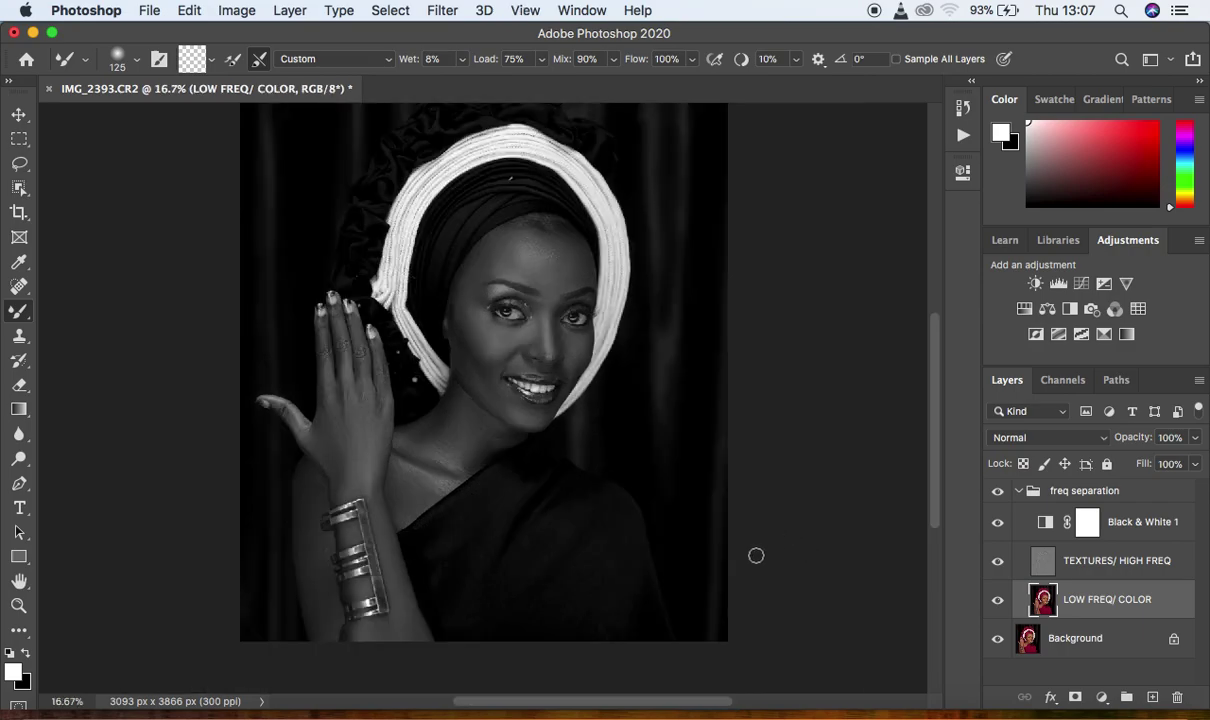
{"action": "left_click_drag", "start_coordinate": [317, 605], "coordinate": [314, 566]}
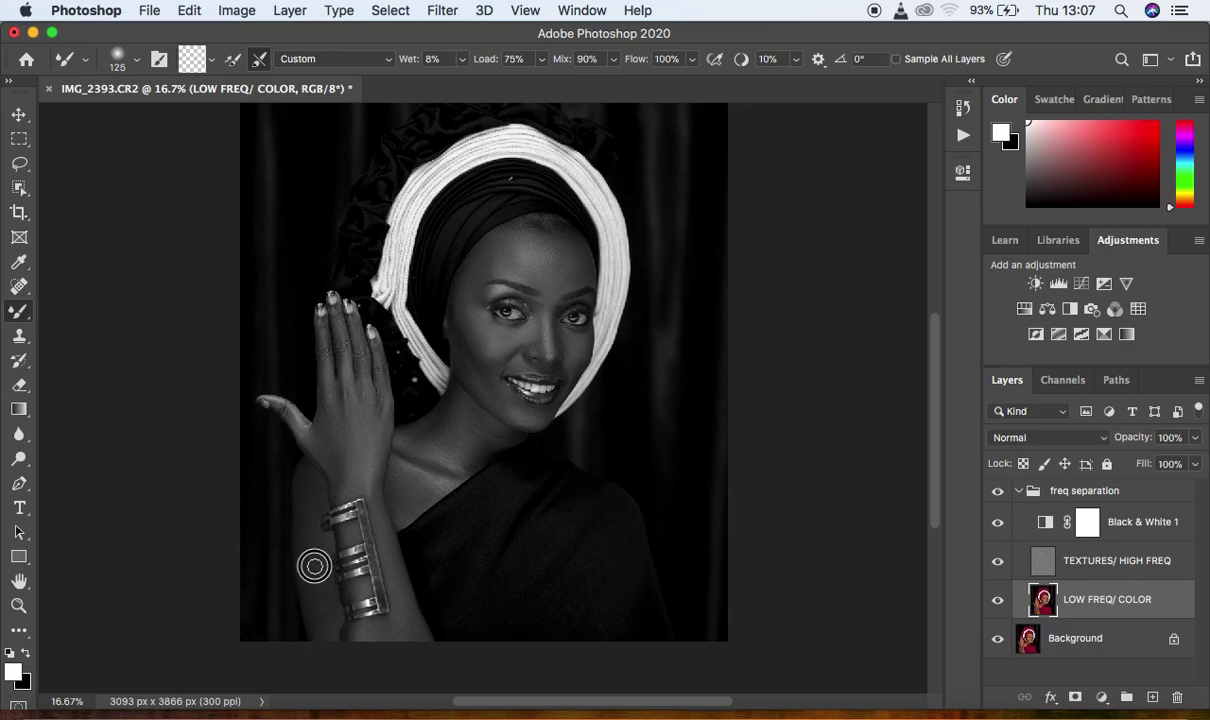
Delete the Black & White 1 adjustment layer and set the Lasso tool's feather to 20 px.
{"action": "left_click", "coordinate": [996, 527]}
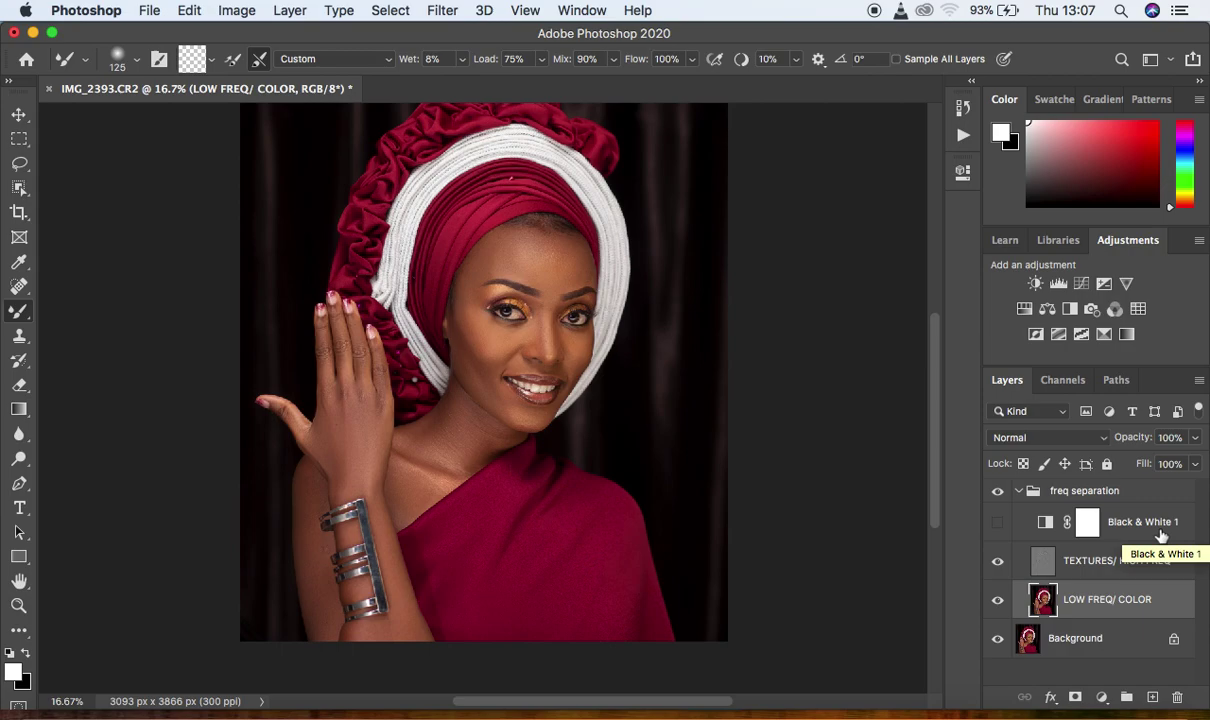
{"action": "left_click_drag", "start_coordinate": [1160, 530], "coordinate": [1177, 699]}
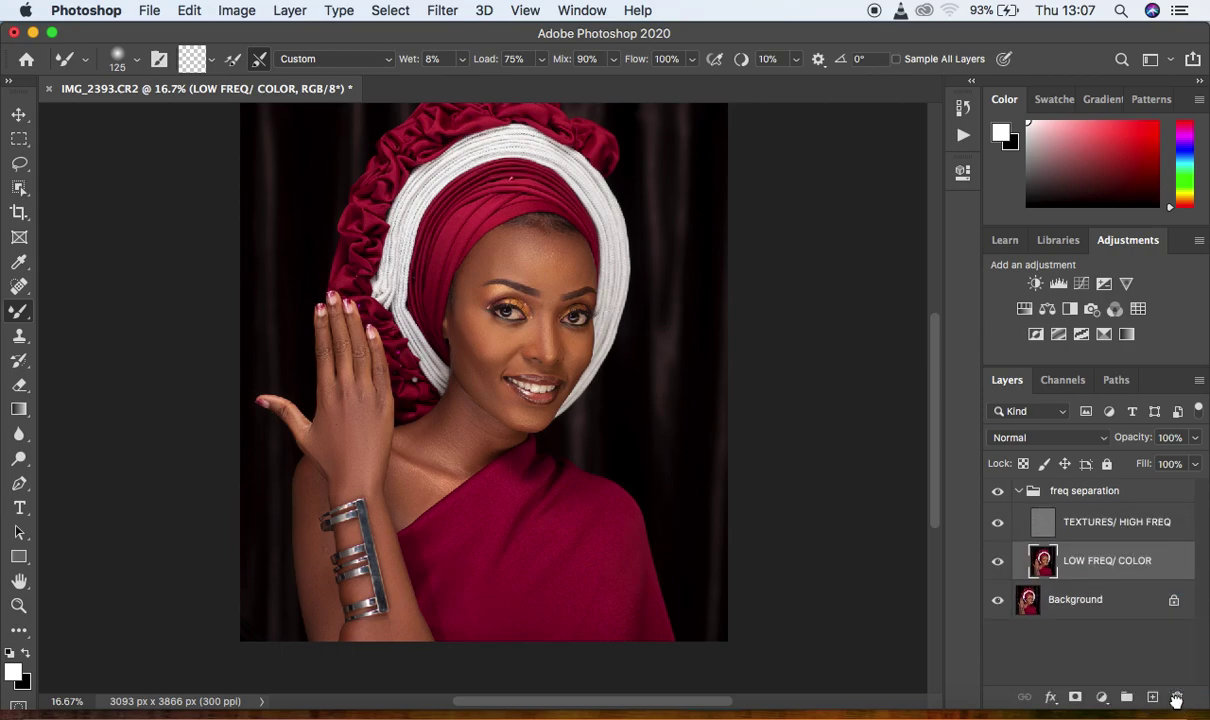
{"action": "left_click", "coordinate": [19, 164]}
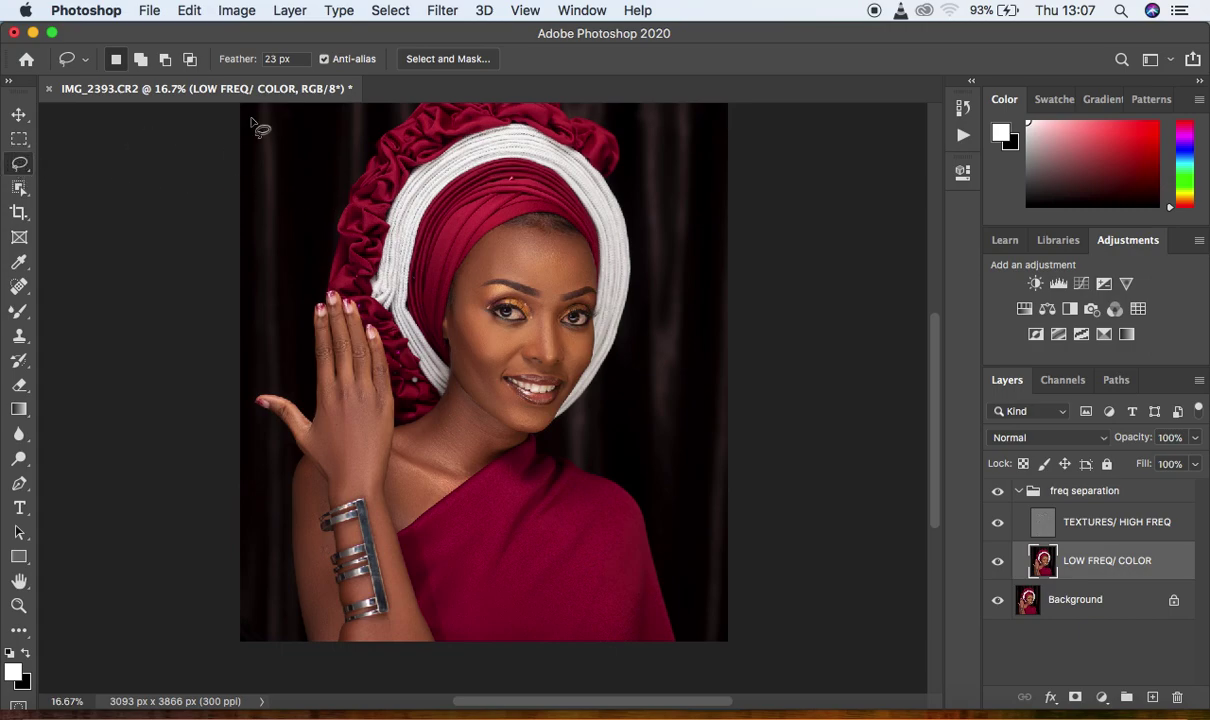
{"action": "left_click_drag", "start_coordinate": [281, 55], "coordinate": [264, 57]}
{"action": "type", "text": "20"}
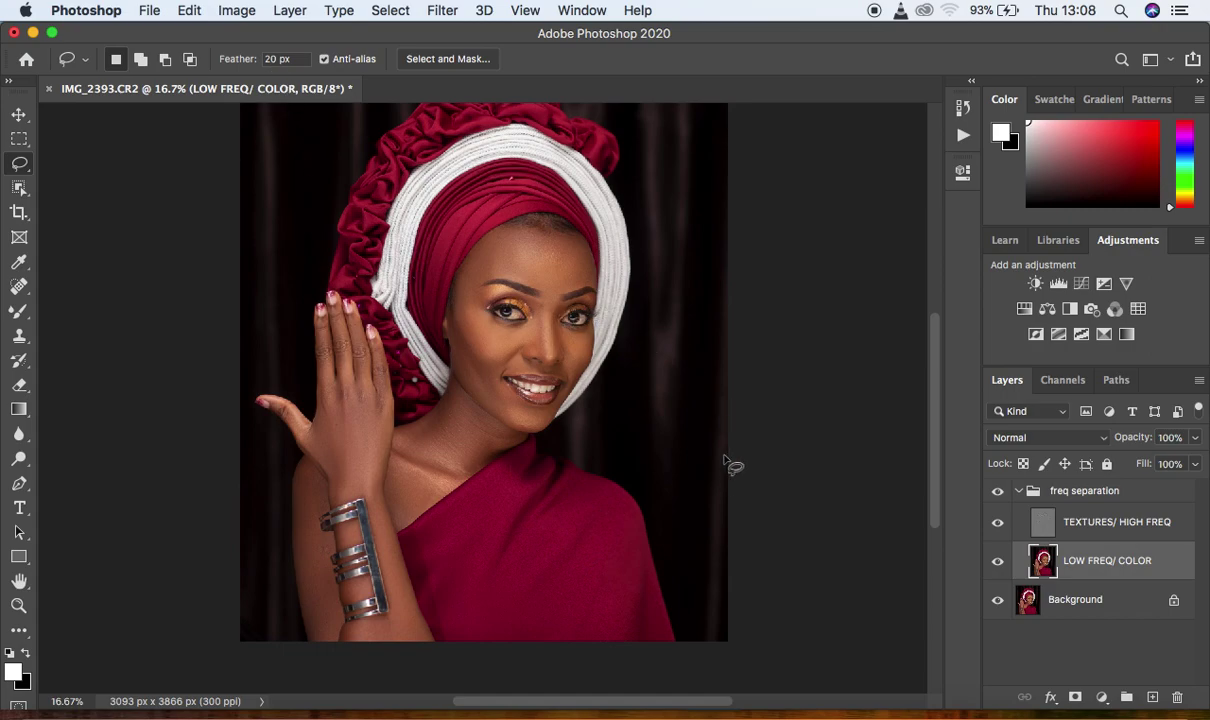
Lasso the forehead above the eyebrows on the LOW FREQ/ COLOR layer, apply a Gaussian Blur of 27.5 pixels, and deselect.
{"action": "key", "text": "super+plus"}
{"action": "key", "text": "super+plus"}
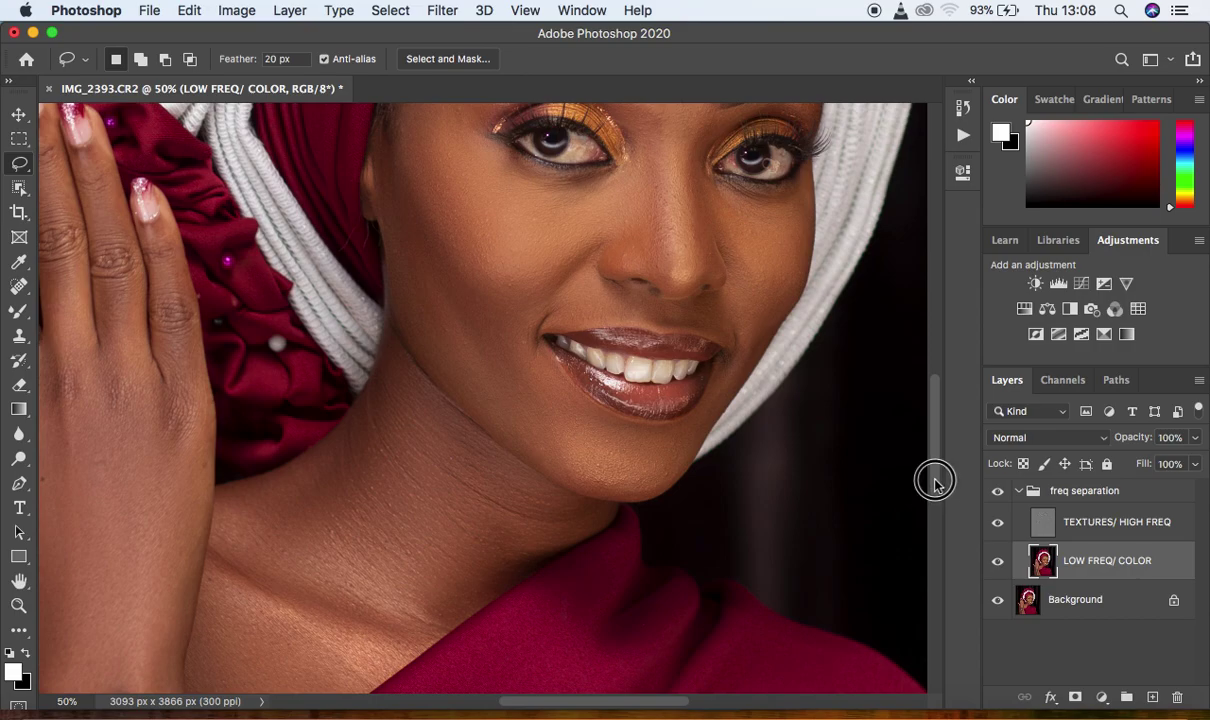
{"action": "left_click_drag", "start_coordinate": [934, 479], "coordinate": [934, 398]}
{"action": "mouse_move", "coordinate": [450, 343]}
{"action": "left_mouse_down"}
{"action": "mouse_move", "coordinate": [497, 281]}
{"action": "mouse_move", "coordinate": [557, 248]}
{"action": "mouse_move", "coordinate": [594, 238]}
{"action": "mouse_move", "coordinate": [705, 248]}
{"action": "mouse_move", "coordinate": [762, 278]}
{"action": "mouse_move", "coordinate": [785, 310]}
{"action": "mouse_move", "coordinate": [810, 408]}
{"action": "mouse_move", "coordinate": [802, 424]}
{"action": "mouse_move", "coordinate": [713, 448]}
{"action": "mouse_move", "coordinate": [678, 483]}
{"action": "mouse_move", "coordinate": [660, 436]}
{"action": "mouse_move", "coordinate": [567, 402]}
{"action": "mouse_move", "coordinate": [505, 403]}
{"action": "mouse_move", "coordinate": [462, 432]}
{"action": "mouse_move", "coordinate": [478, 465]}
{"action": "mouse_move", "coordinate": [429, 488]}
{"action": "mouse_move", "coordinate": [400, 437]}
{"action": "mouse_move", "coordinate": [432, 360]}
{"action": "left_mouse_up"}
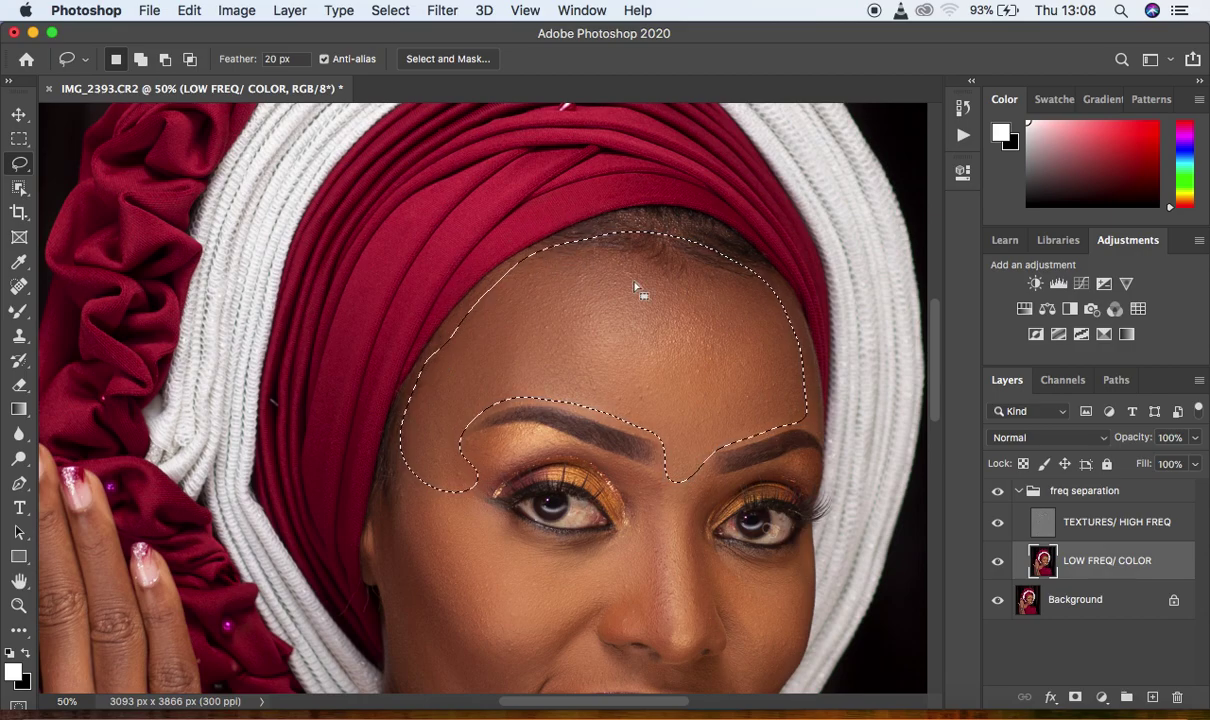
{"action": "left_click", "coordinate": [440, 10]}
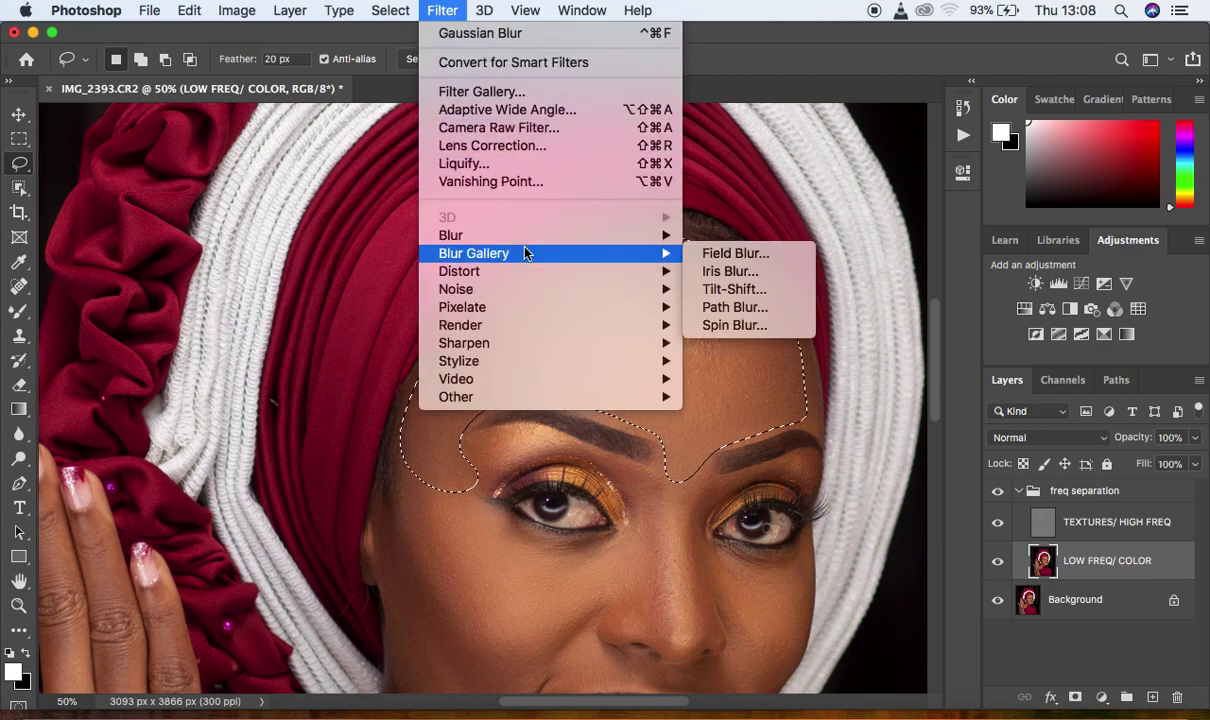
{"action": "mouse_move", "coordinate": [567, 237]}
{"action": "left_click", "coordinate": [752, 307]}
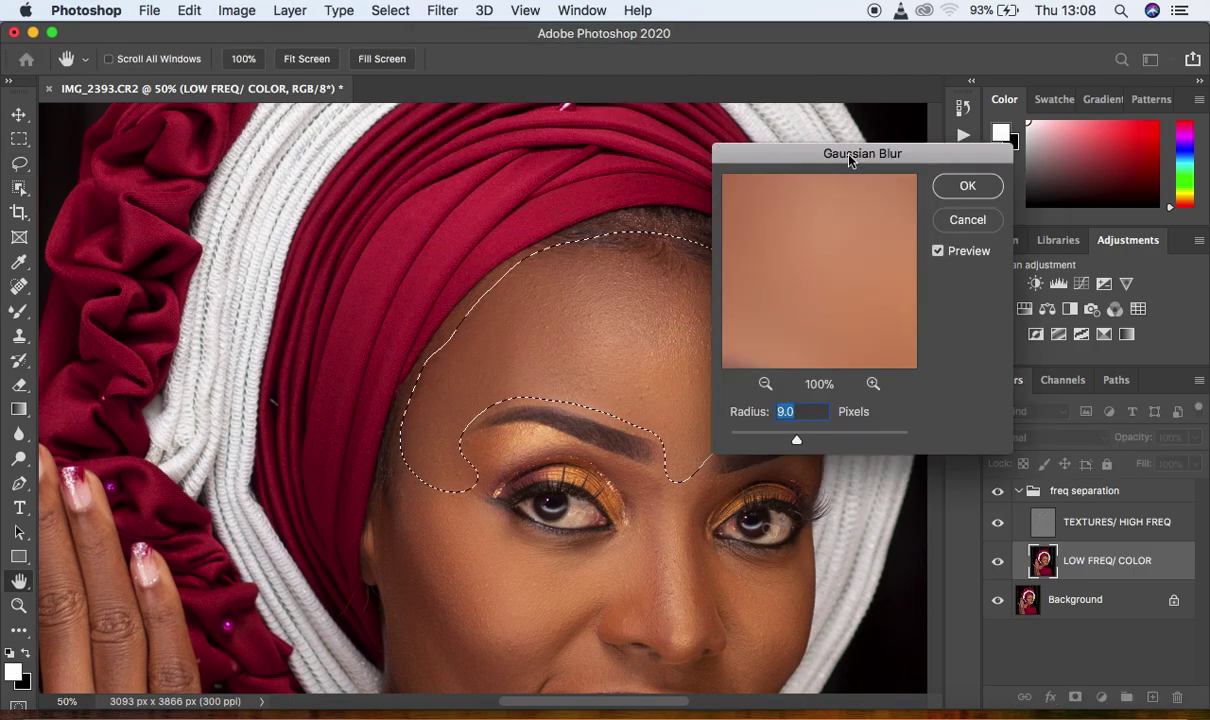
{"action": "left_click_drag", "start_coordinate": [855, 158], "coordinate": [851, 116]}
{"action": "key", "text": "super+minus"}
{"action": "key", "text": "super+minus"}
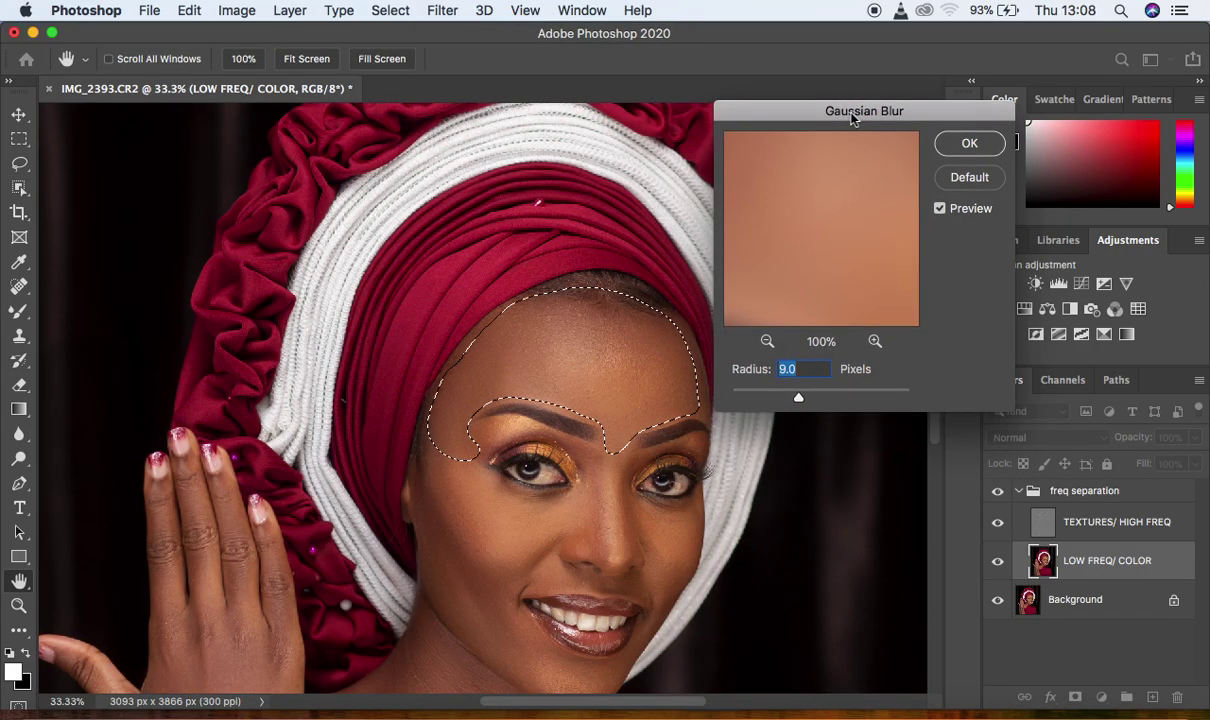
{"action": "key", "text": "super+plus"}
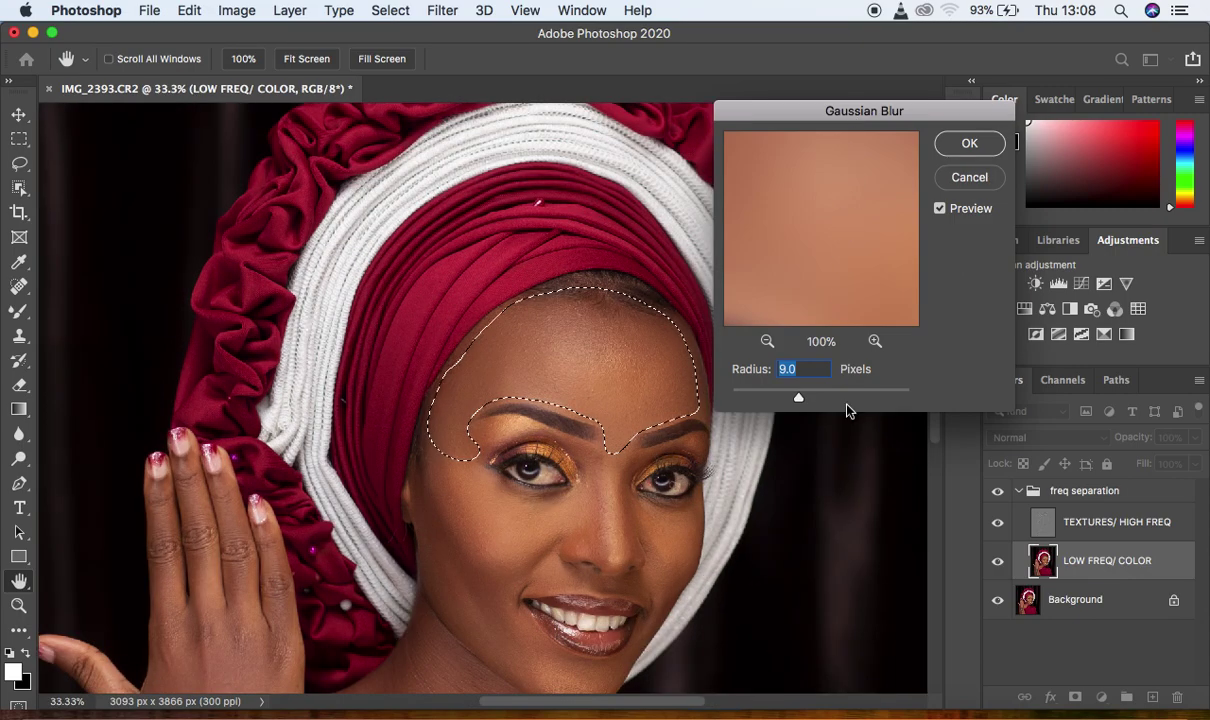
{"action": "left_click_drag", "start_coordinate": [798, 399], "coordinate": [816, 401]}
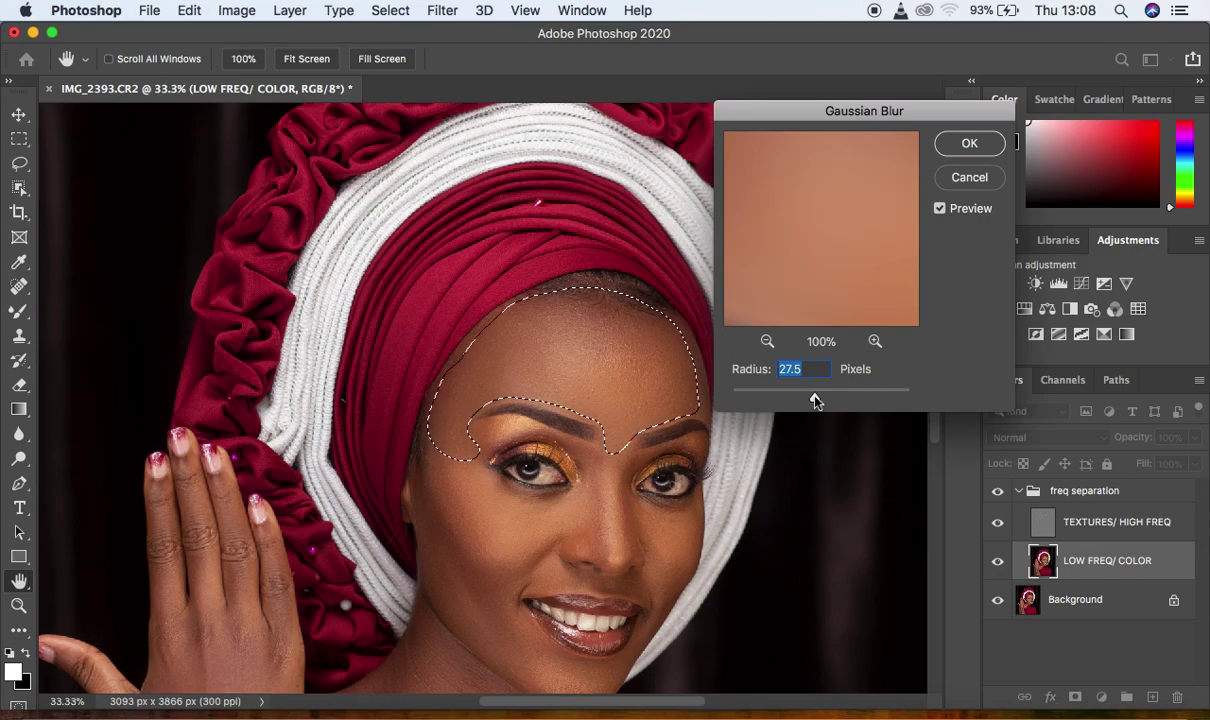
{"action": "left_click", "coordinate": [962, 145]}
{"action": "left_click", "coordinate": [790, 305]}
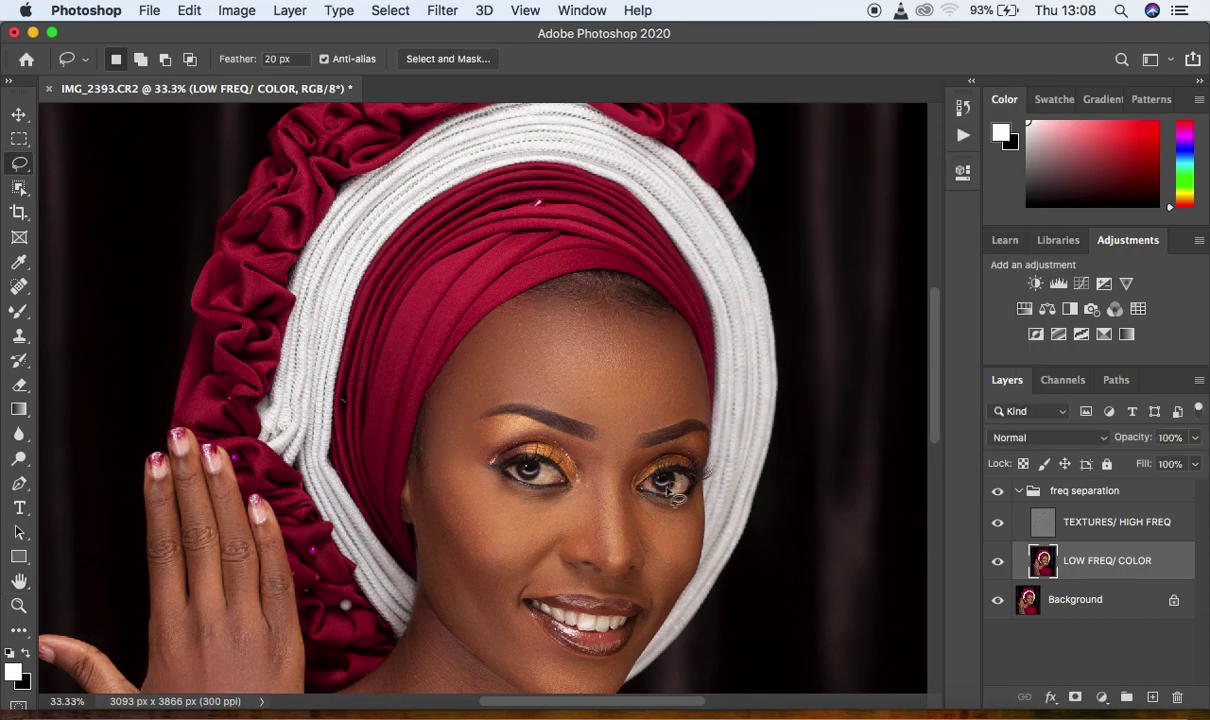
Lasso the near cheek below the eye and repeat the last Gaussian Blur on it.
{"action": "left_click_drag", "start_coordinate": [935, 396], "coordinate": [934, 421]}
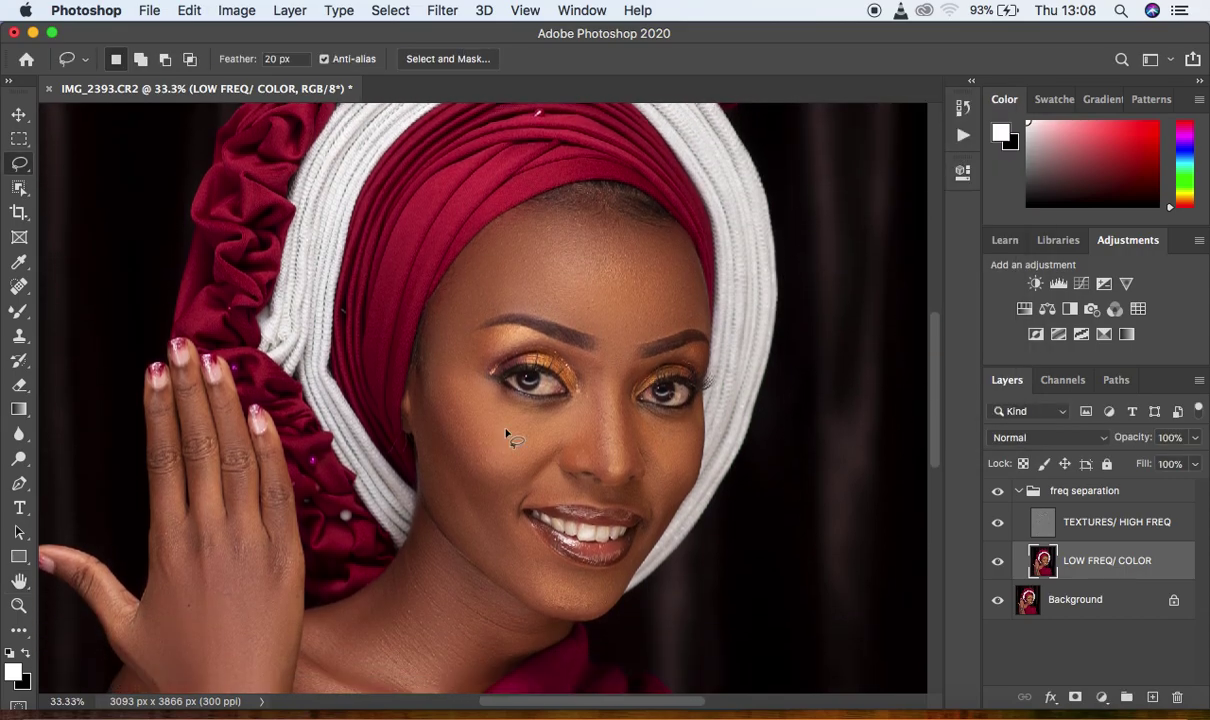
{"action": "mouse_move", "coordinate": [431, 352]}
{"action": "left_mouse_down"}
{"action": "mouse_move", "coordinate": [441, 416]}
{"action": "mouse_move", "coordinate": [476, 471]}
{"action": "mouse_move", "coordinate": [500, 479]}
{"action": "mouse_move", "coordinate": [548, 420]}
{"action": "mouse_move", "coordinate": [436, 354]}
{"action": "left_mouse_up"}
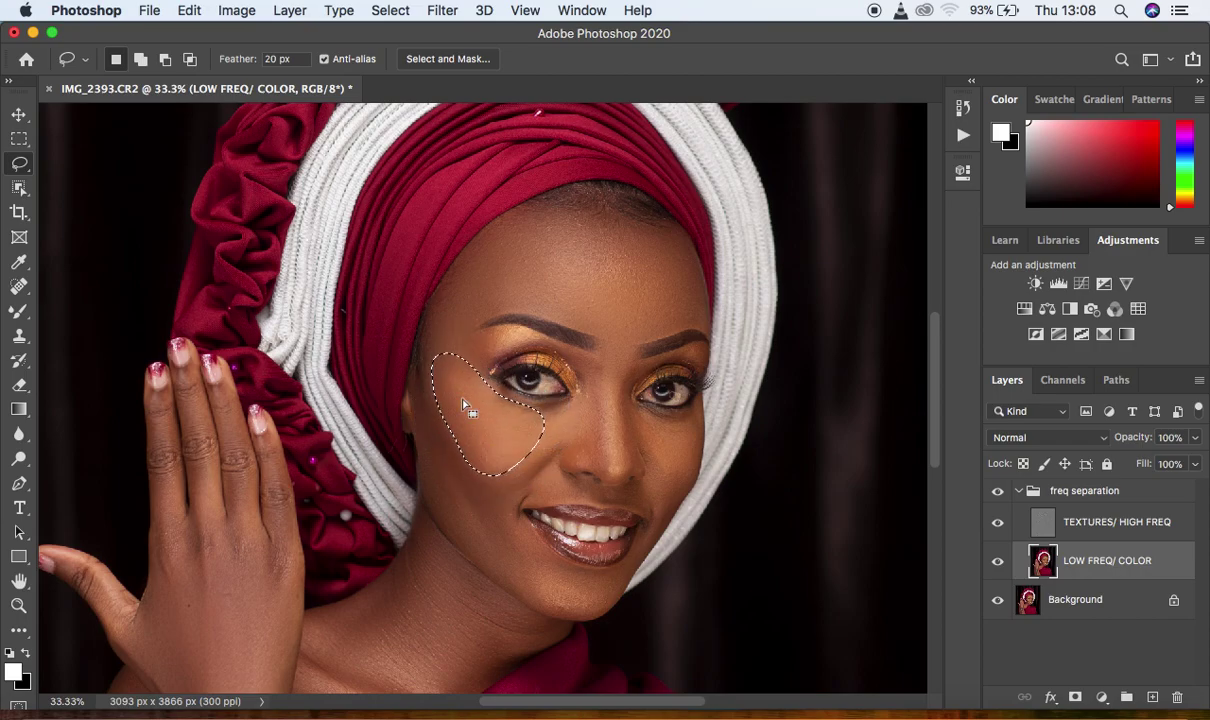
{"action": "right_click", "coordinate": [462, 404]}
{"action": "left_click", "coordinate": [540, 640]}
Lasso the lower cheek and jaw down to the chin, reapply the Gaussian Blur at 100% fade opacity, and deselect.
{"action": "mouse_move", "coordinate": [425, 397]}
{"action": "left_mouse_down"}
{"action": "mouse_move", "coordinate": [453, 443]}
{"action": "mouse_move", "coordinate": [505, 483]}
{"action": "mouse_move", "coordinate": [535, 546]}
{"action": "mouse_move", "coordinate": [618, 578]}
{"action": "mouse_move", "coordinate": [612, 593]}
{"action": "mouse_move", "coordinate": [565, 609]}
{"action": "mouse_move", "coordinate": [498, 573]}
{"action": "mouse_move", "coordinate": [436, 513]}
{"action": "mouse_move", "coordinate": [424, 443]}
{"action": "left_mouse_up"}
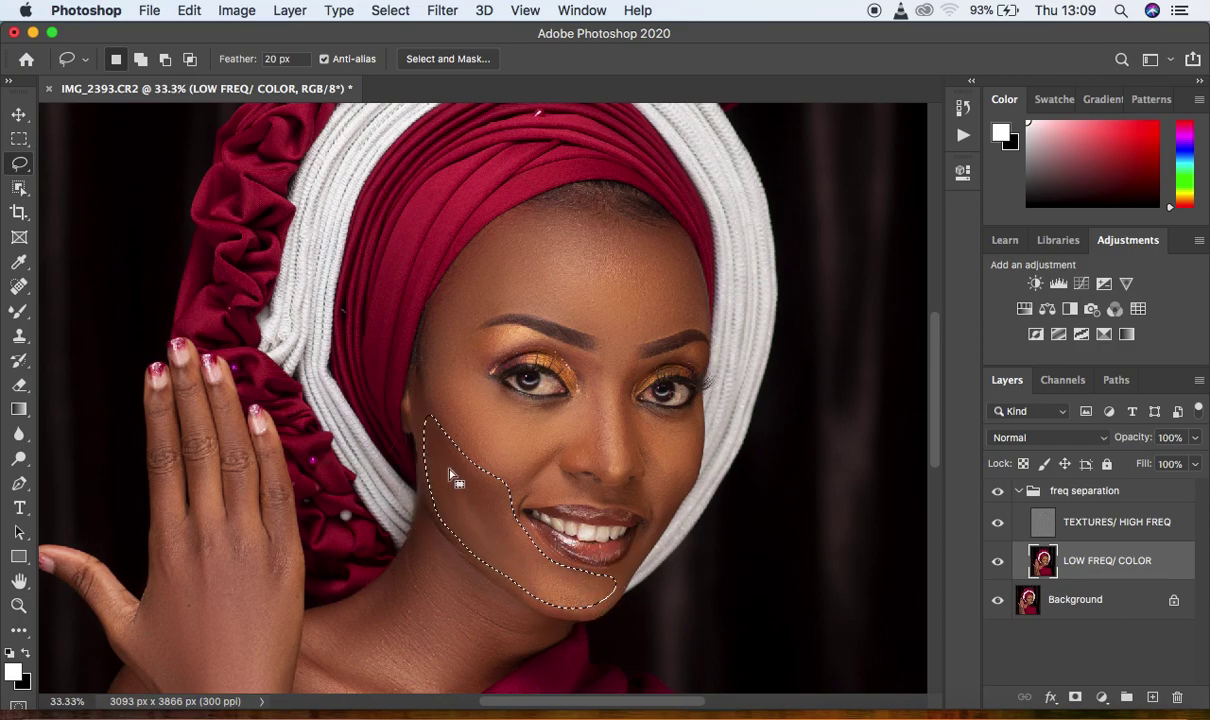
{"action": "right_click", "coordinate": [449, 473]}
{"action": "left_click", "coordinate": [545, 643]}
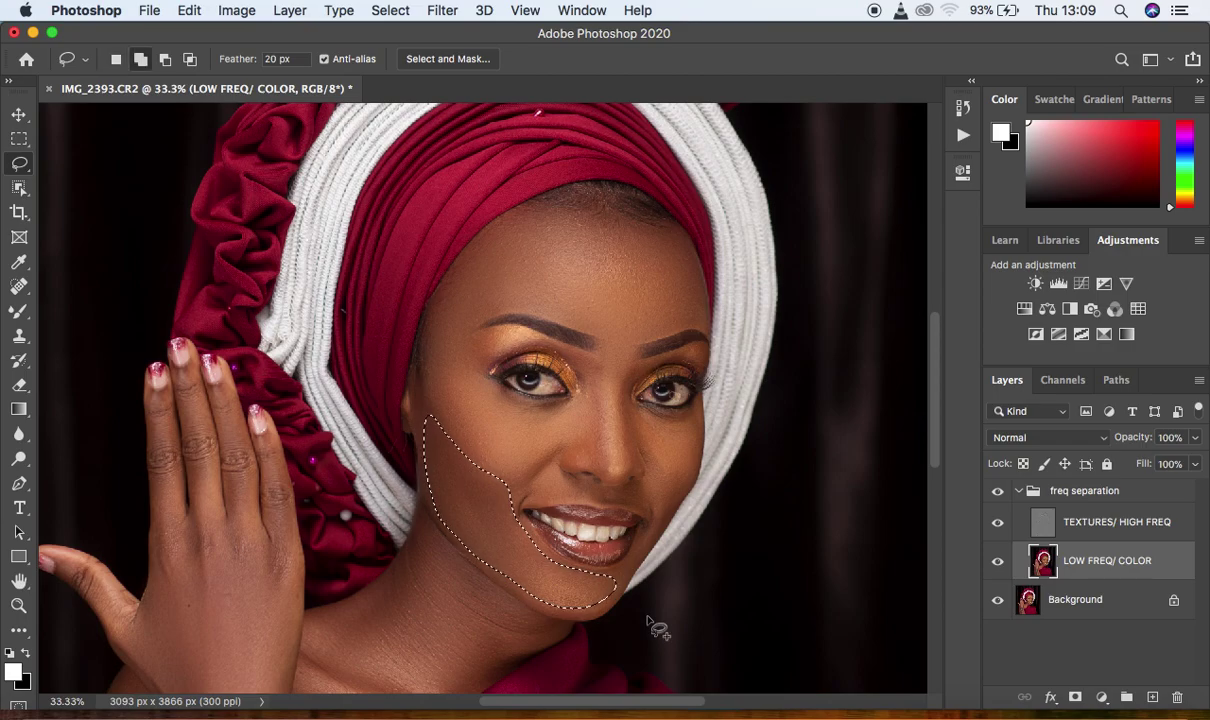
{"action": "key", "text": "shift+F5"}
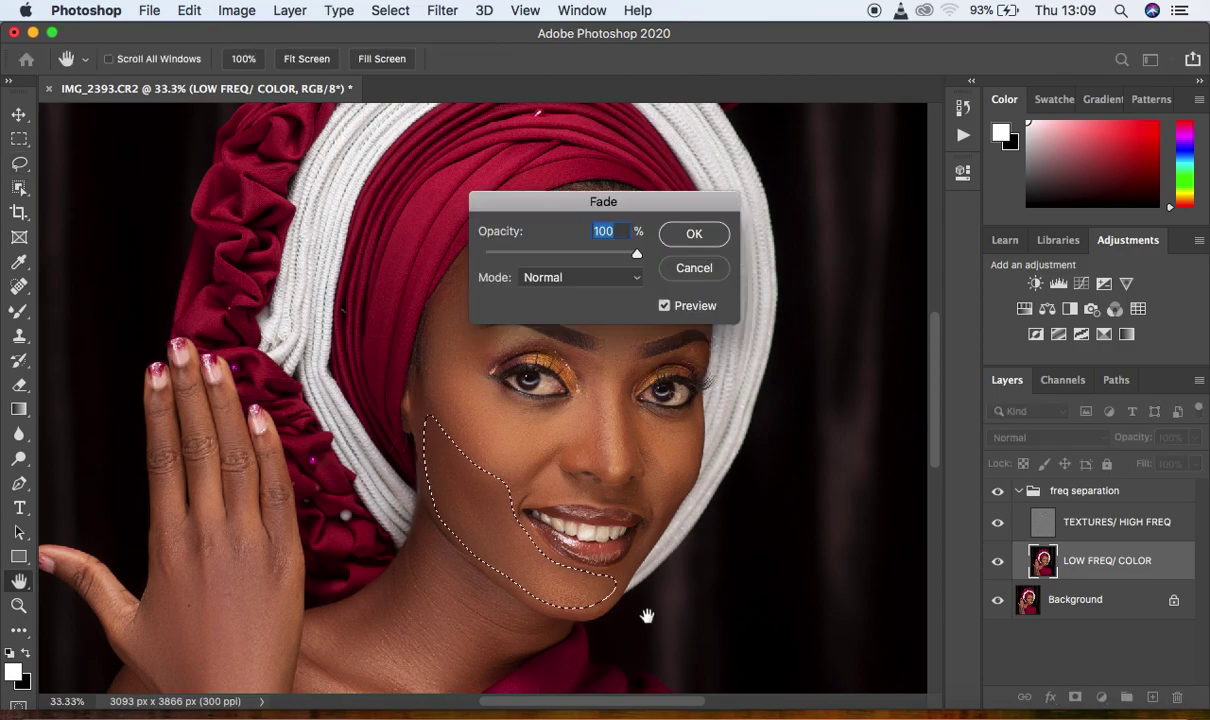
{"action": "left_click", "coordinate": [688, 238]}
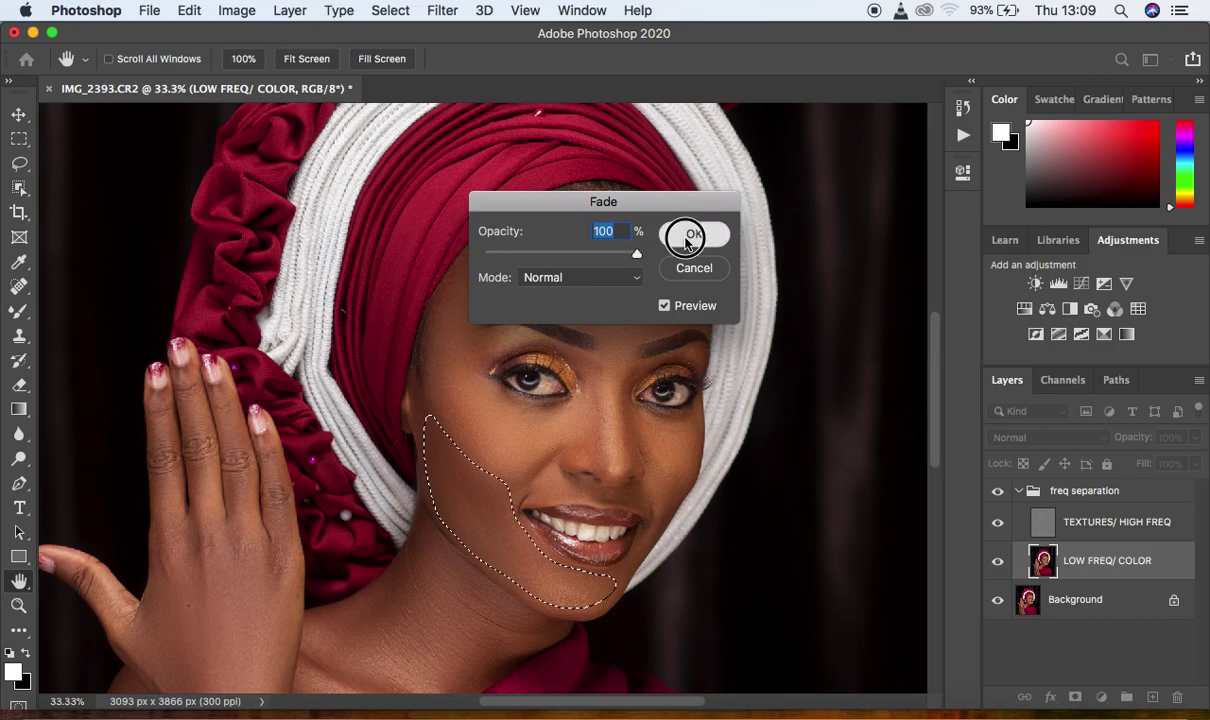
{"action": "key", "text": "ctrl+d"}
Lasso the far cheek beside the nose, apply the same Gaussian Blur, and clear the selection.
{"action": "mouse_move", "coordinate": [690, 415]}
{"action": "left_mouse_down"}
{"action": "mouse_move", "coordinate": [642, 420]}
{"action": "mouse_move", "coordinate": [651, 481]}
{"action": "mouse_move", "coordinate": [639, 501]}
{"action": "mouse_move", "coordinate": [656, 511]}
{"action": "mouse_move", "coordinate": [672, 495]}
{"action": "mouse_move", "coordinate": [688, 422]}
{"action": "left_mouse_up"}
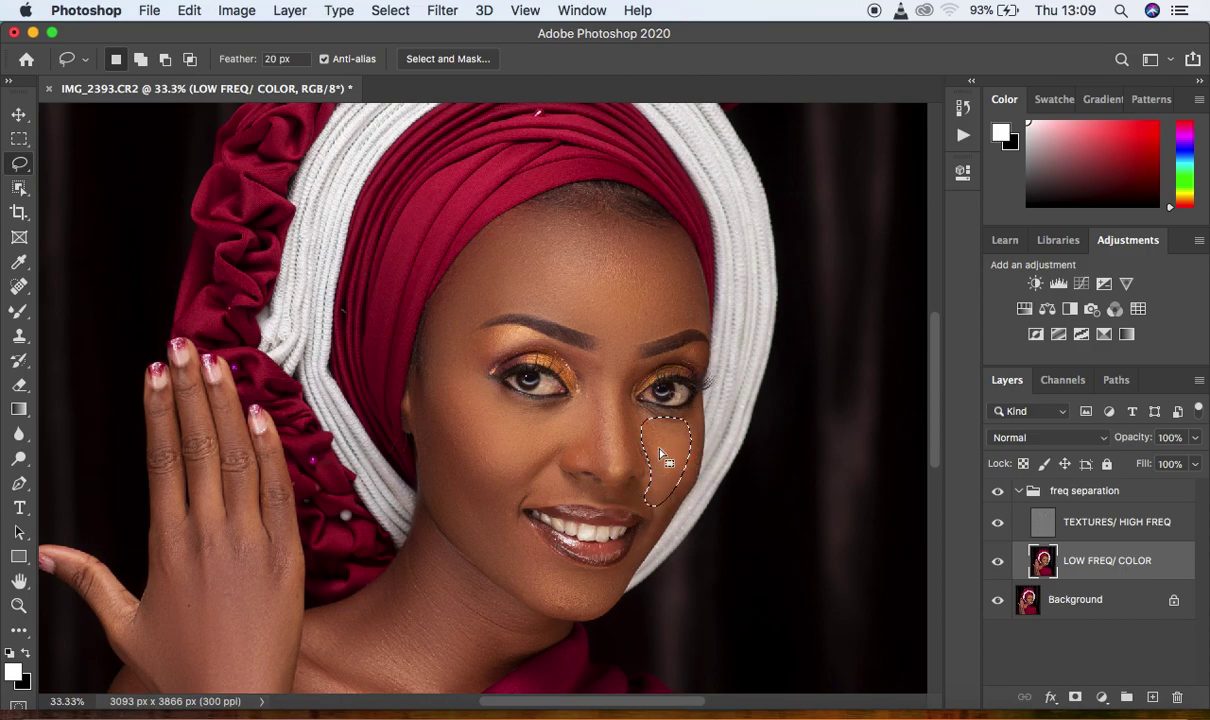
{"action": "right_click", "coordinate": [660, 455]}
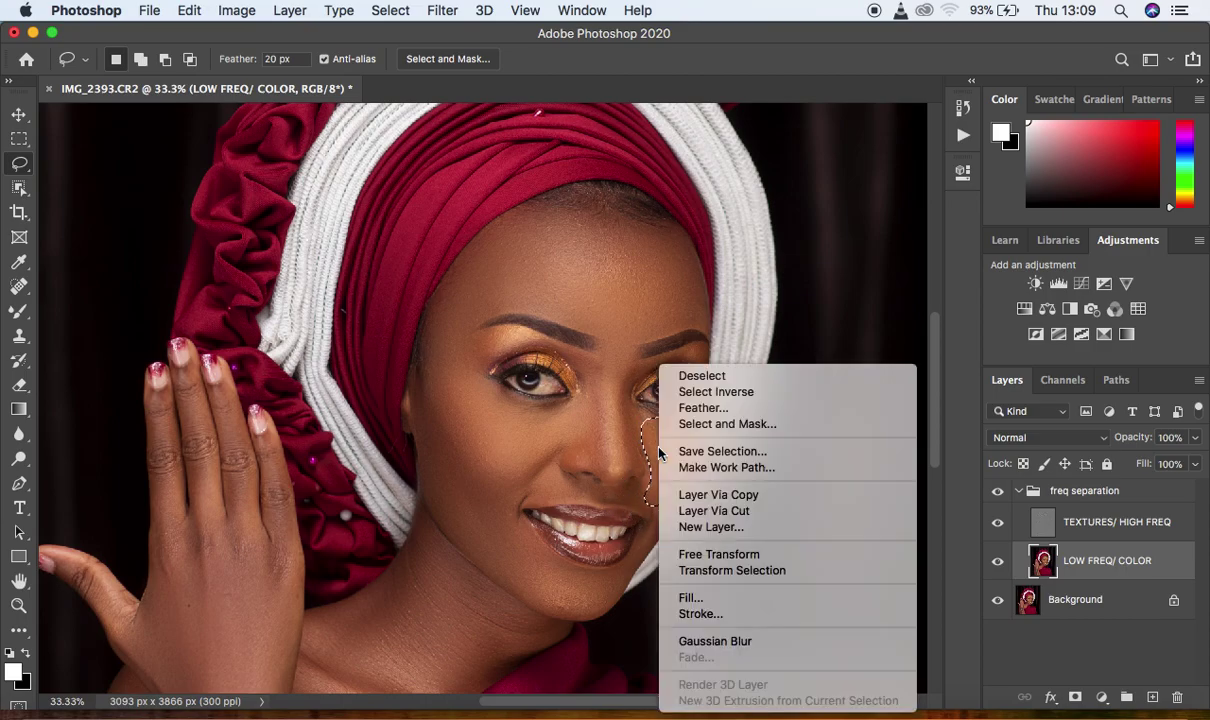
{"action": "left_click", "coordinate": [737, 645]}
{"action": "key", "text": "super+d"}
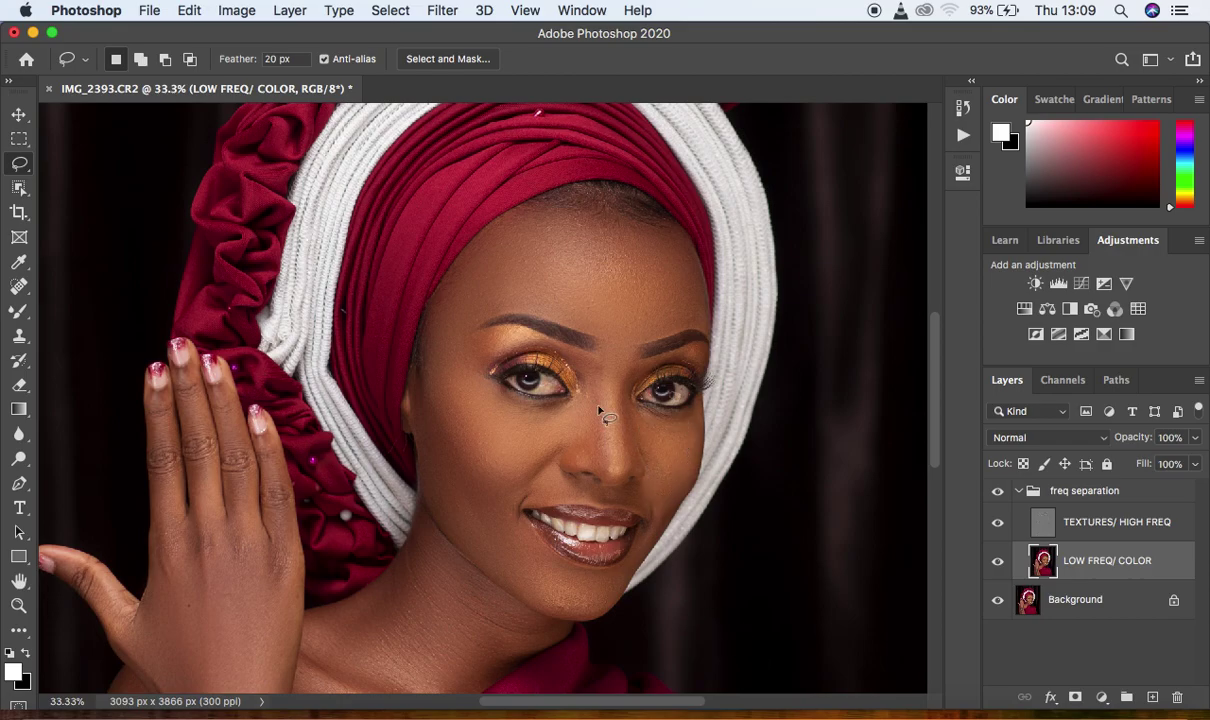
Soften the nose bridge and the far side of the nose with small lasso selections and the same Gaussian Blur.
{"action": "mouse_move", "coordinate": [577, 357]}
{"action": "left_mouse_down"}
{"action": "mouse_move", "coordinate": [589, 356]}
{"action": "mouse_move", "coordinate": [600, 386]}
{"action": "mouse_move", "coordinate": [608, 474]}
{"action": "mouse_move", "coordinate": [565, 447]}
{"action": "mouse_move", "coordinate": [586, 387]}
{"action": "mouse_move", "coordinate": [593, 395]}
{"action": "left_mouse_up"}
{"action": "right_click", "coordinate": [595, 400]}
{"action": "left_click", "coordinate": [677, 640]}
{"action": "mouse_move", "coordinate": [635, 372]}
{"action": "left_mouse_down"}
{"action": "mouse_move", "coordinate": [624, 446]}
{"action": "mouse_move", "coordinate": [641, 465]}
{"action": "mouse_move", "coordinate": [636, 410]}
{"action": "left_mouse_up"}
{"action": "right_click", "coordinate": [630, 425]}
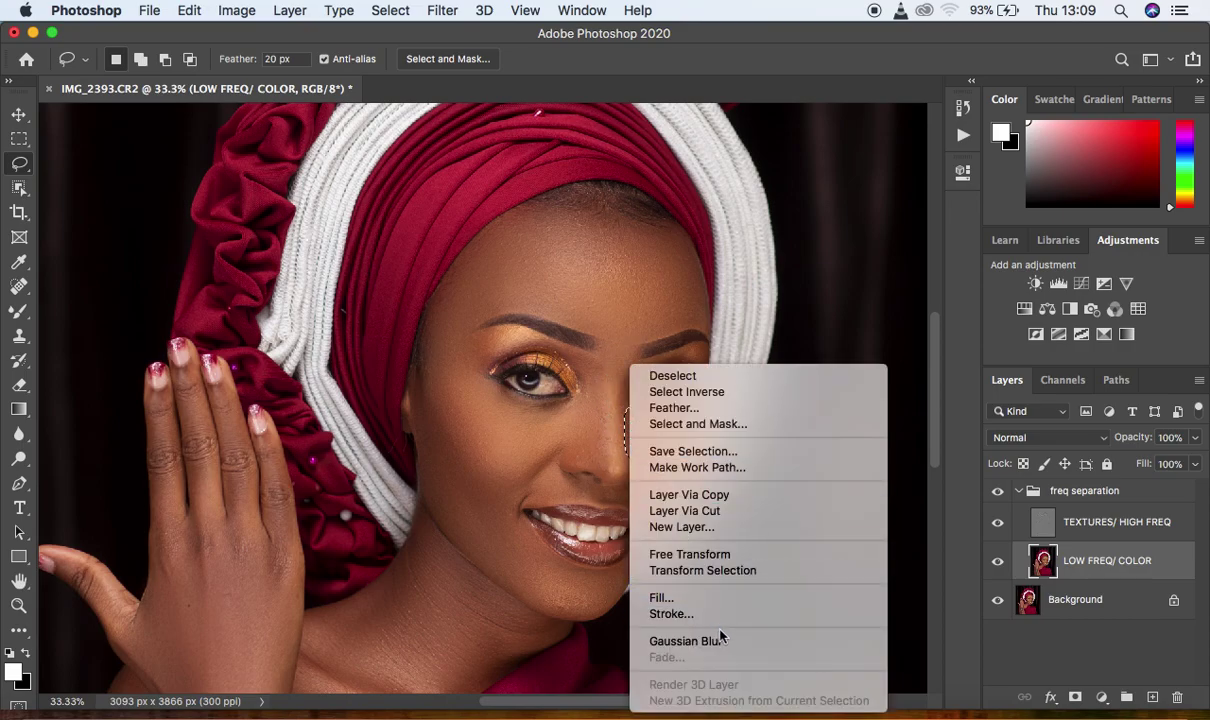
{"action": "left_click", "coordinate": [723, 643]}
{"action": "left_click", "coordinate": [733, 570]}
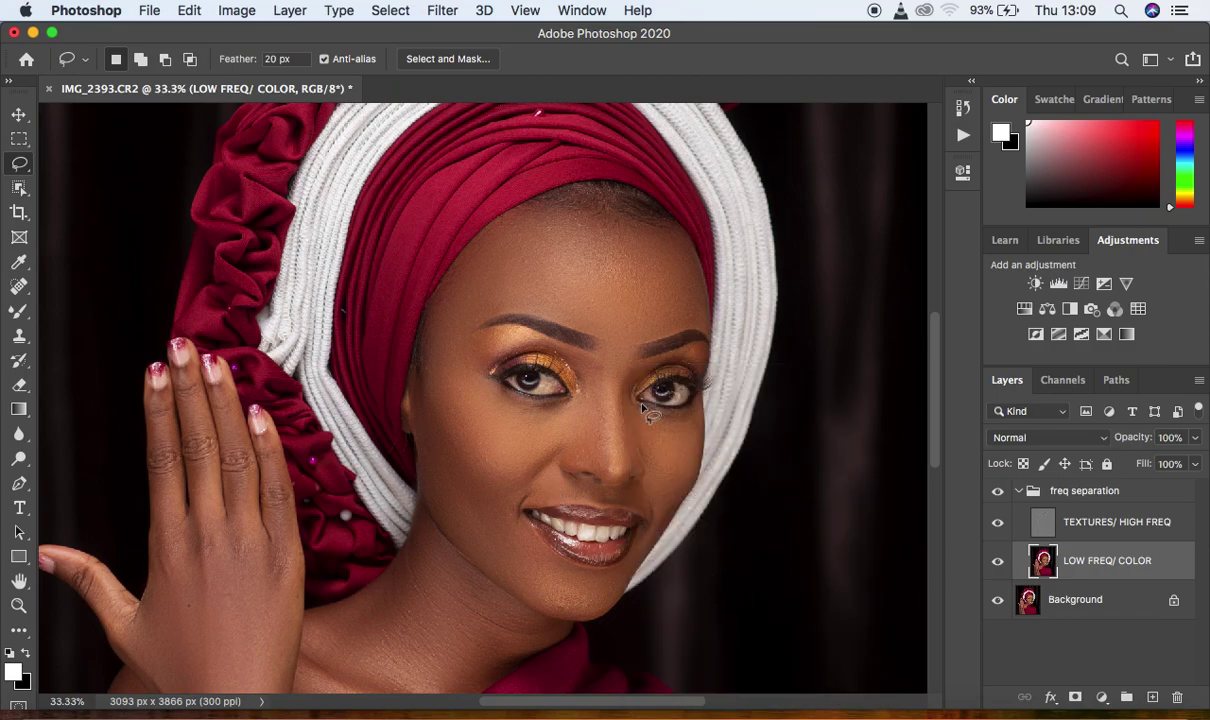
Compare the whole portrait with and without the freq separation group.
{"action": "key", "text": "super+minus"}
{"action": "key", "text": "super+minus"}
{"action": "key", "text": "super+minus"}
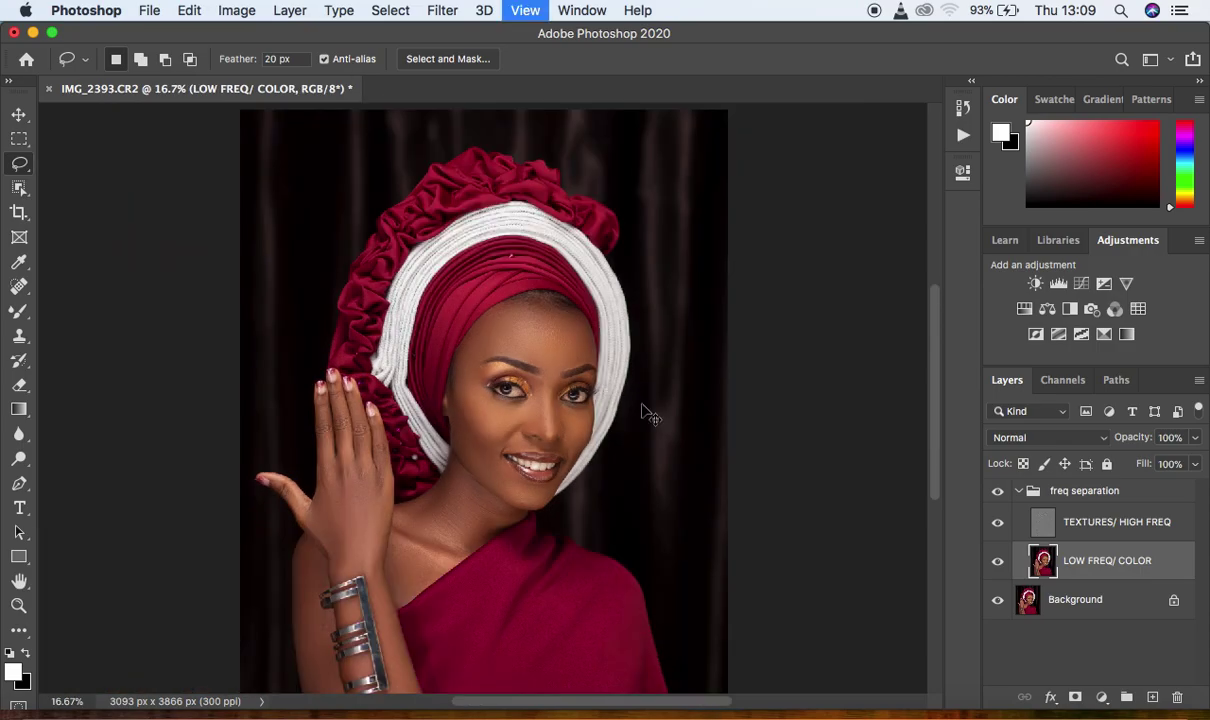
{"action": "key", "text": "super+equal"}
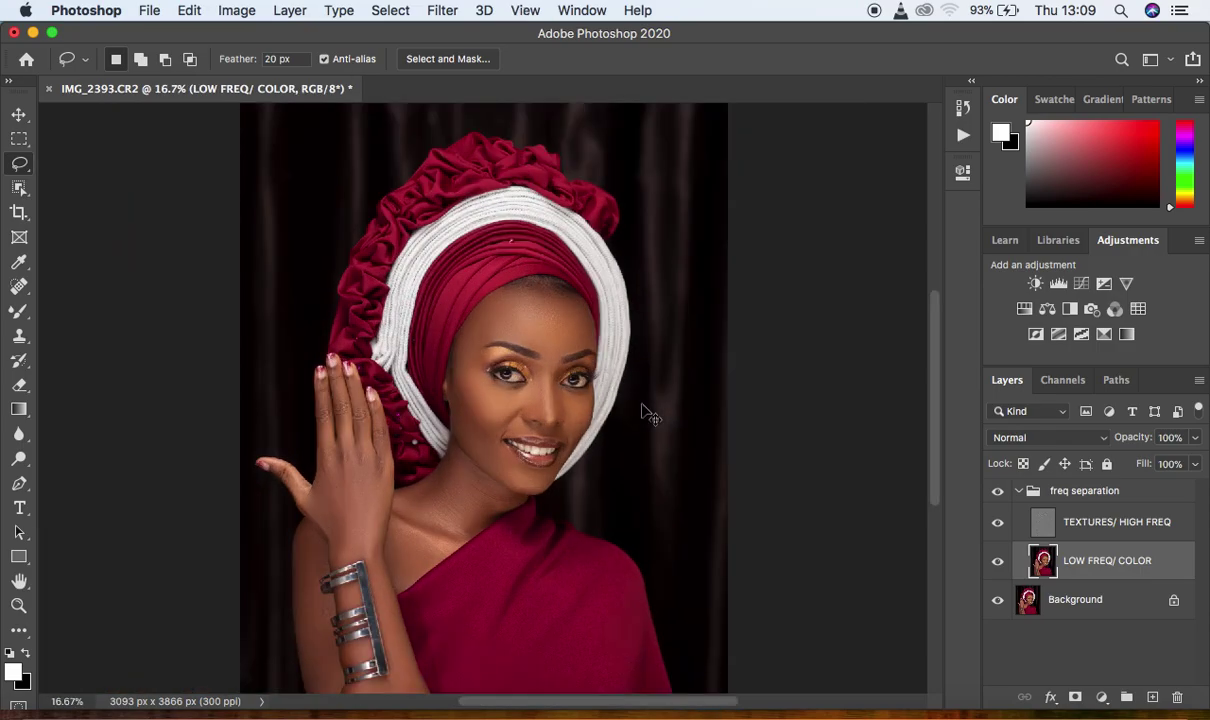
{"action": "left_click", "coordinate": [996, 497]}
{"action": "left_click", "coordinate": [996, 497]}
Collapse the freq separation group and add a Curves adjustment layer above it, raising the RGB midtones strongly to brighten the image.
{"action": "left_click", "coordinate": [1020, 491]}
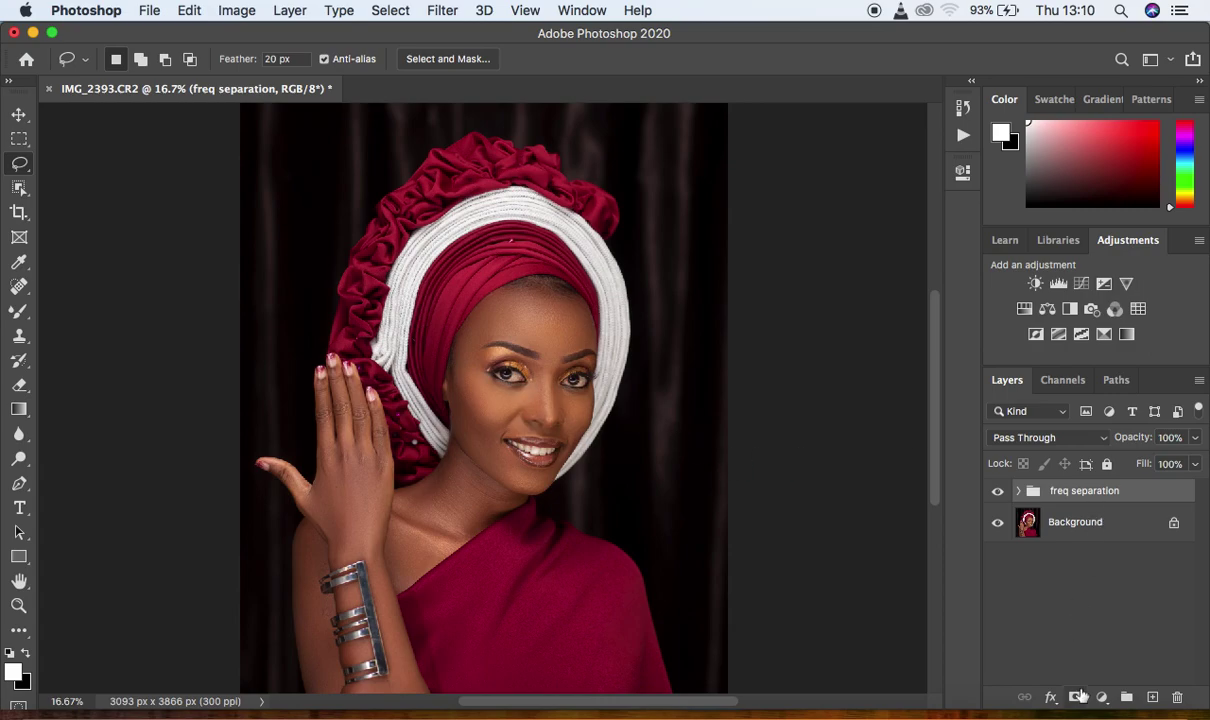
{"action": "left_click", "coordinate": [1103, 697]}
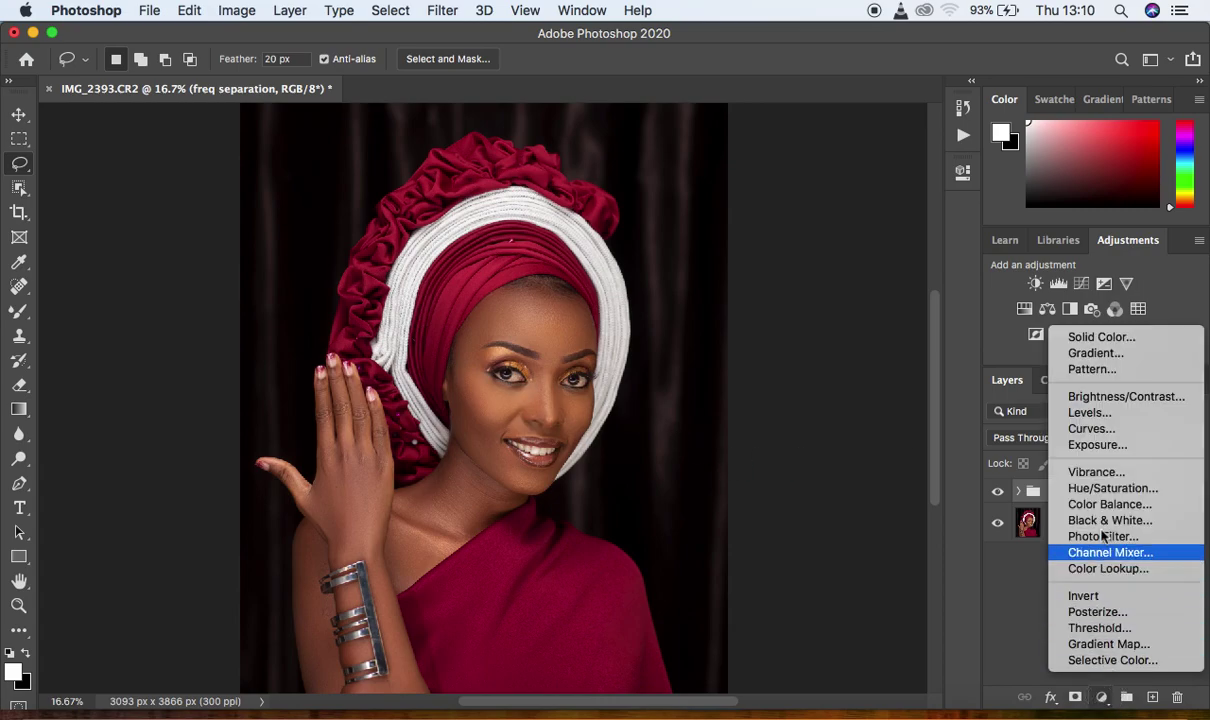
{"action": "left_click", "coordinate": [1091, 428]}
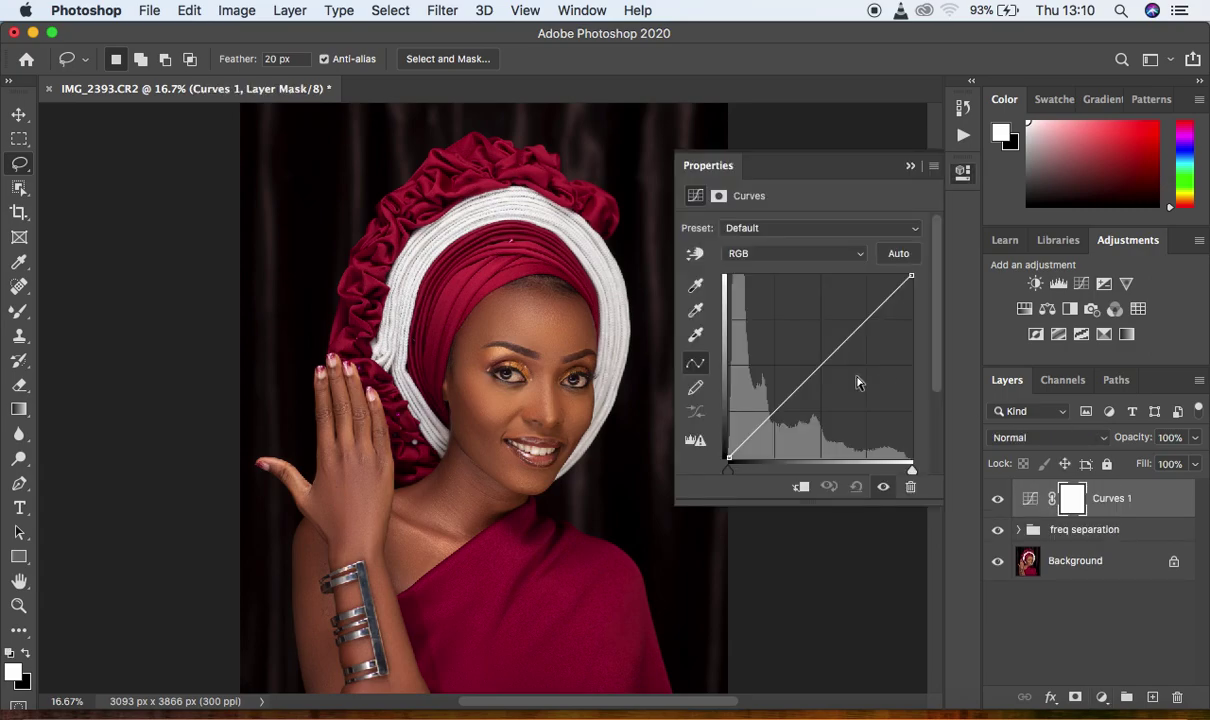
{"action": "left_click_drag", "start_coordinate": [820, 366], "coordinate": [789, 343]}
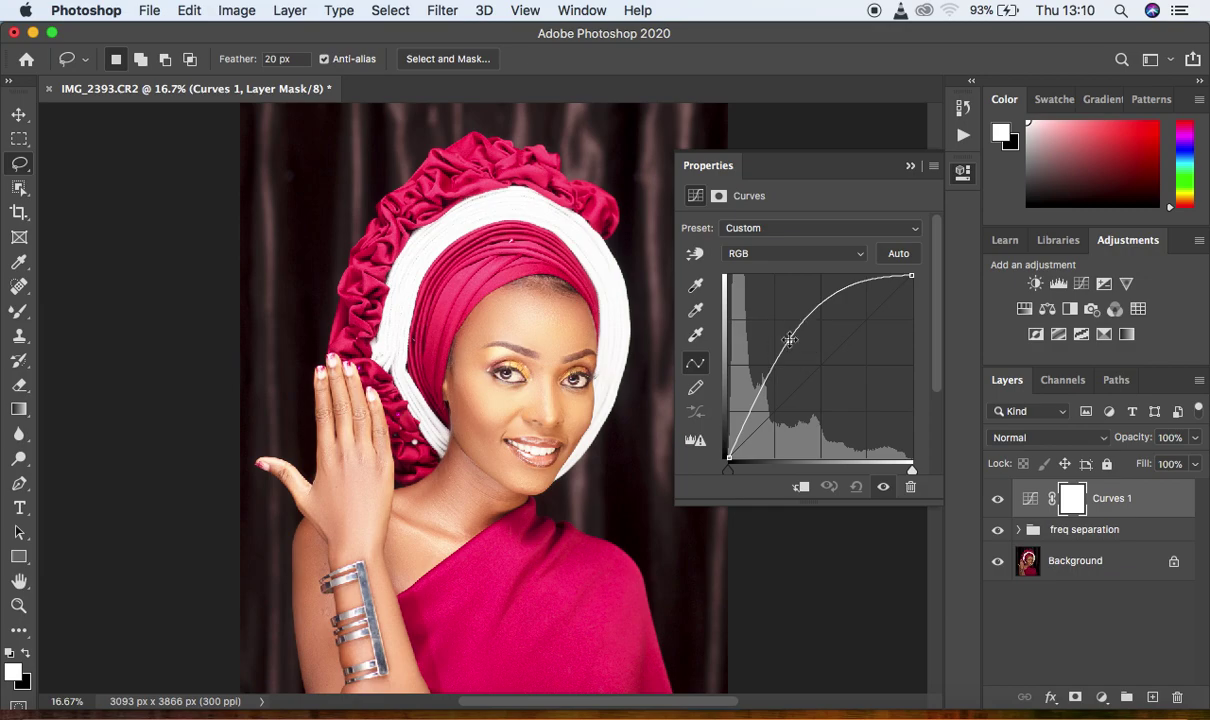
{"action": "left_click", "coordinate": [910, 165]}
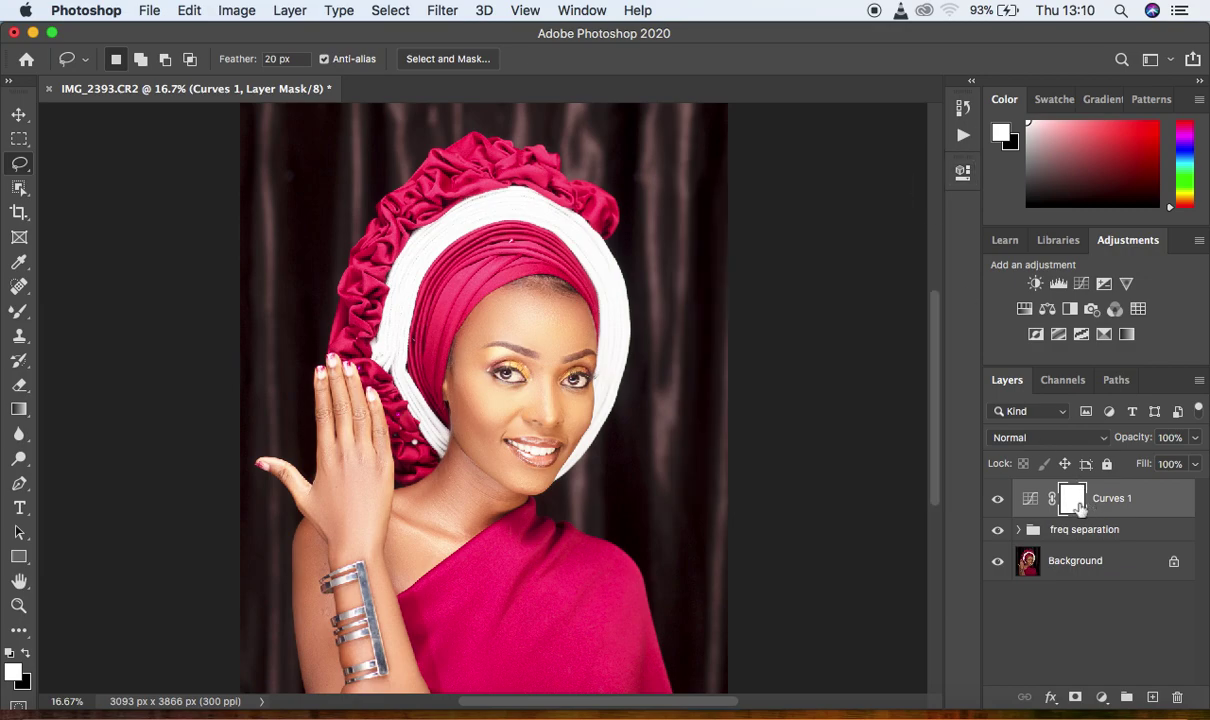
Invert the brightening Curves layer's mask to black and rename the layer dodge.
{"action": "key", "text": "super+i"}
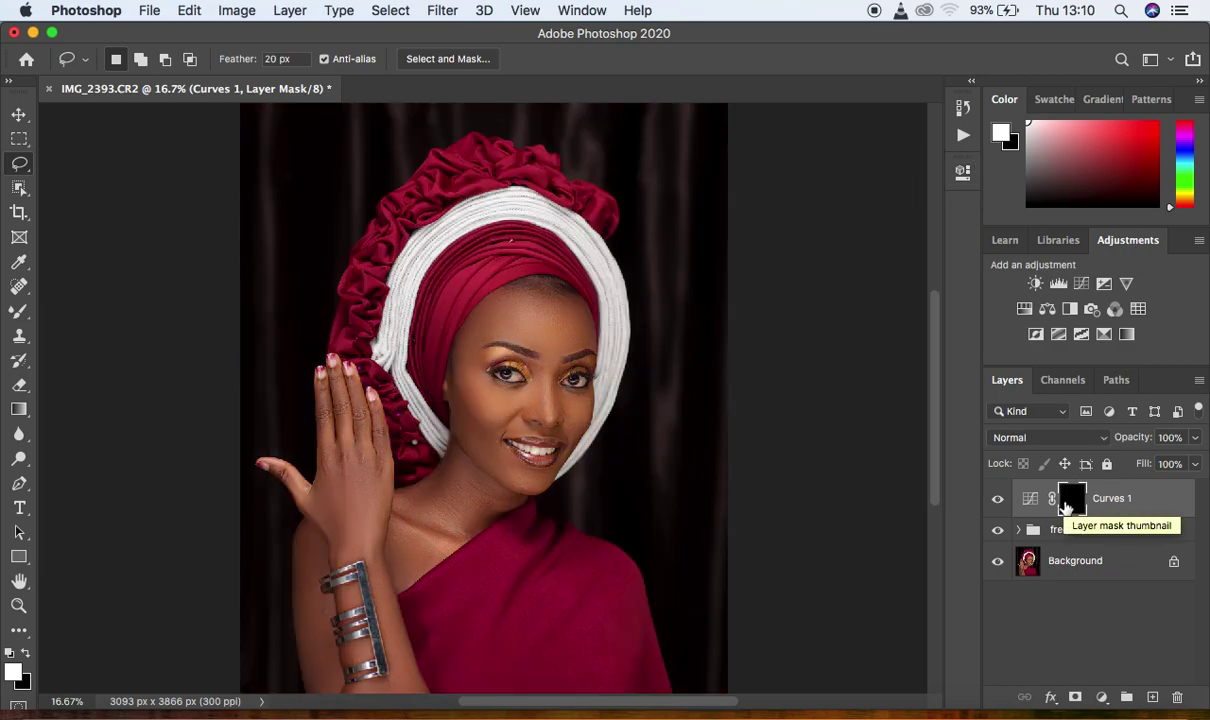
{"action": "double_click", "coordinate": [1112, 498]}
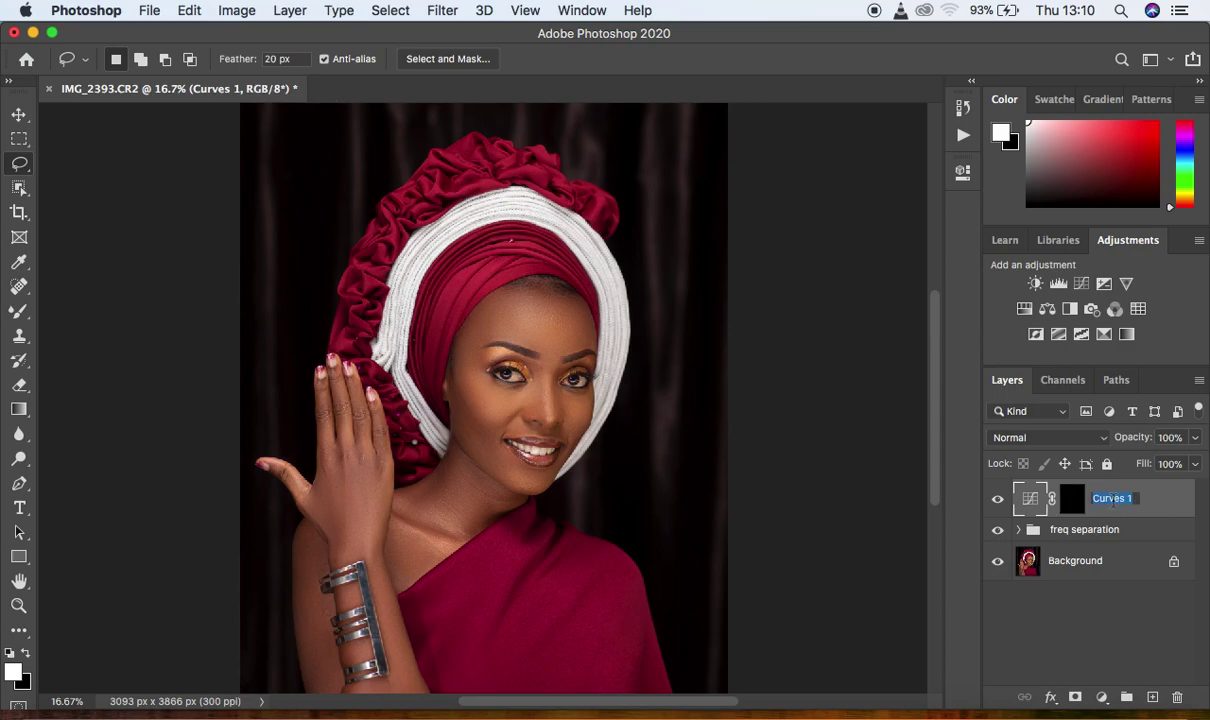
{"action": "type", "text": "dodge"}
{"action": "key", "text": "Return"}
Add a second Curves adjustment layer above dodge and lower the RGB midtones strongly to darken the image.
{"action": "left_click", "coordinate": [1102, 697]}
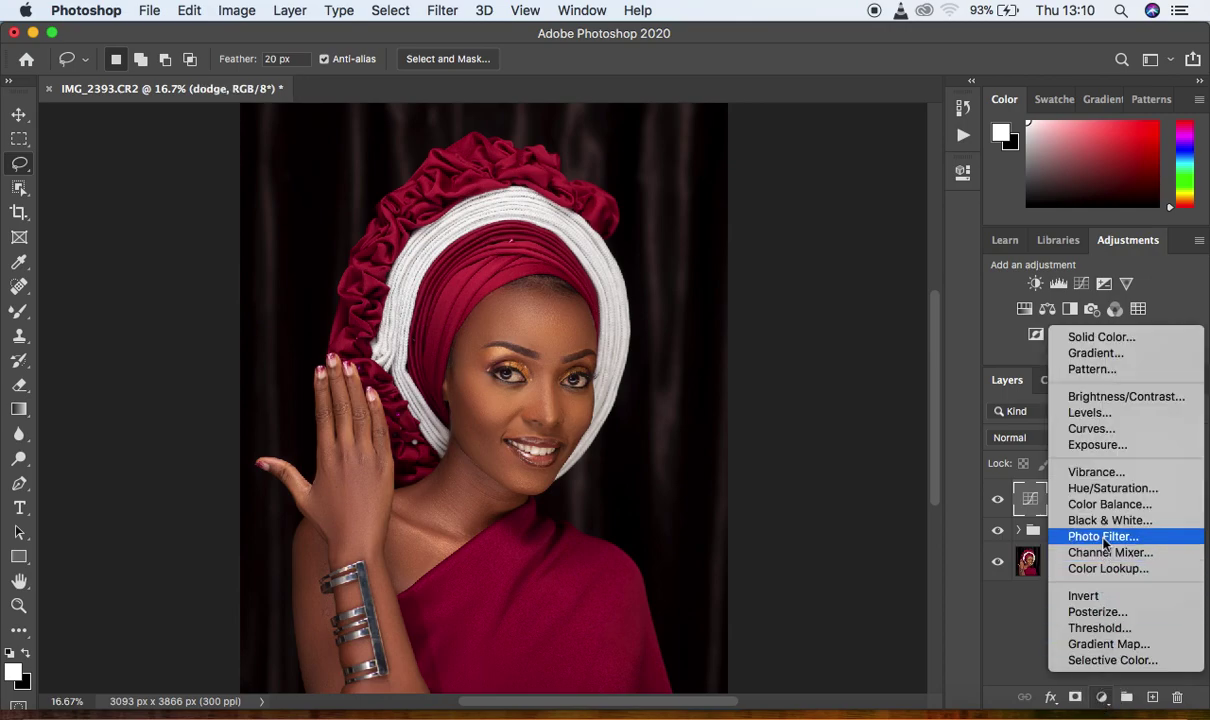
{"action": "left_click", "coordinate": [1099, 434]}
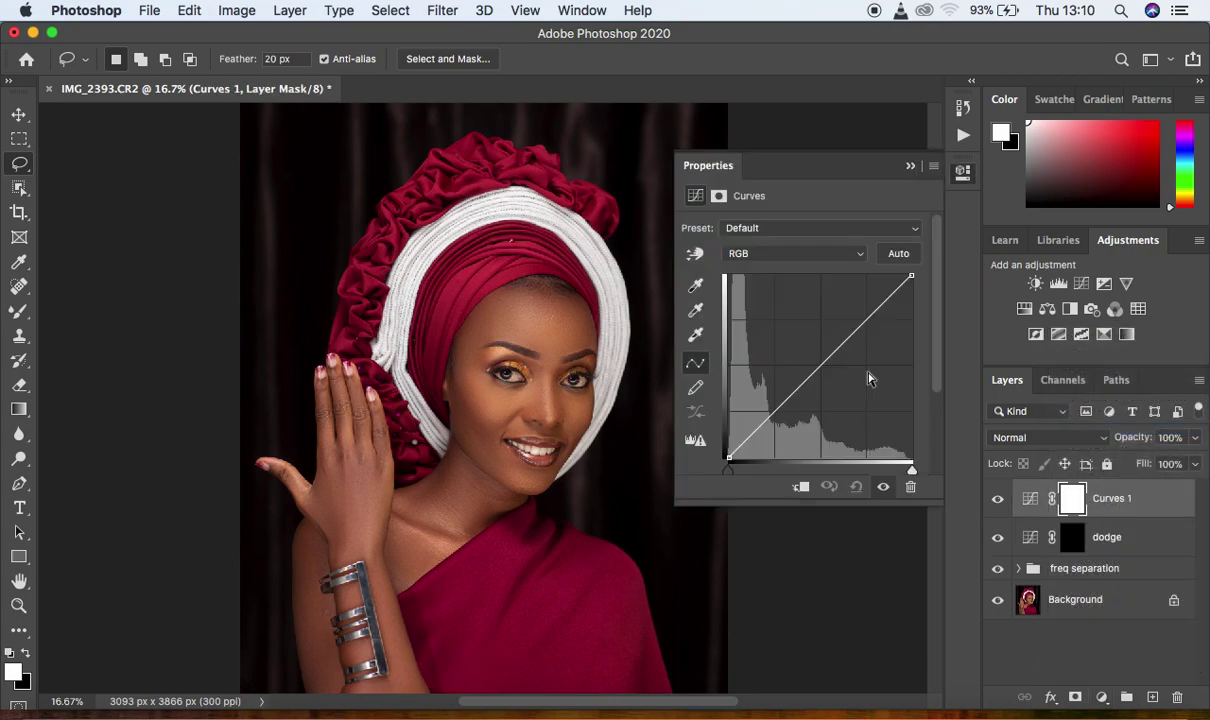
{"action": "left_click_drag", "start_coordinate": [818, 368], "coordinate": [866, 373]}
{"action": "left_click", "coordinate": [911, 166]}
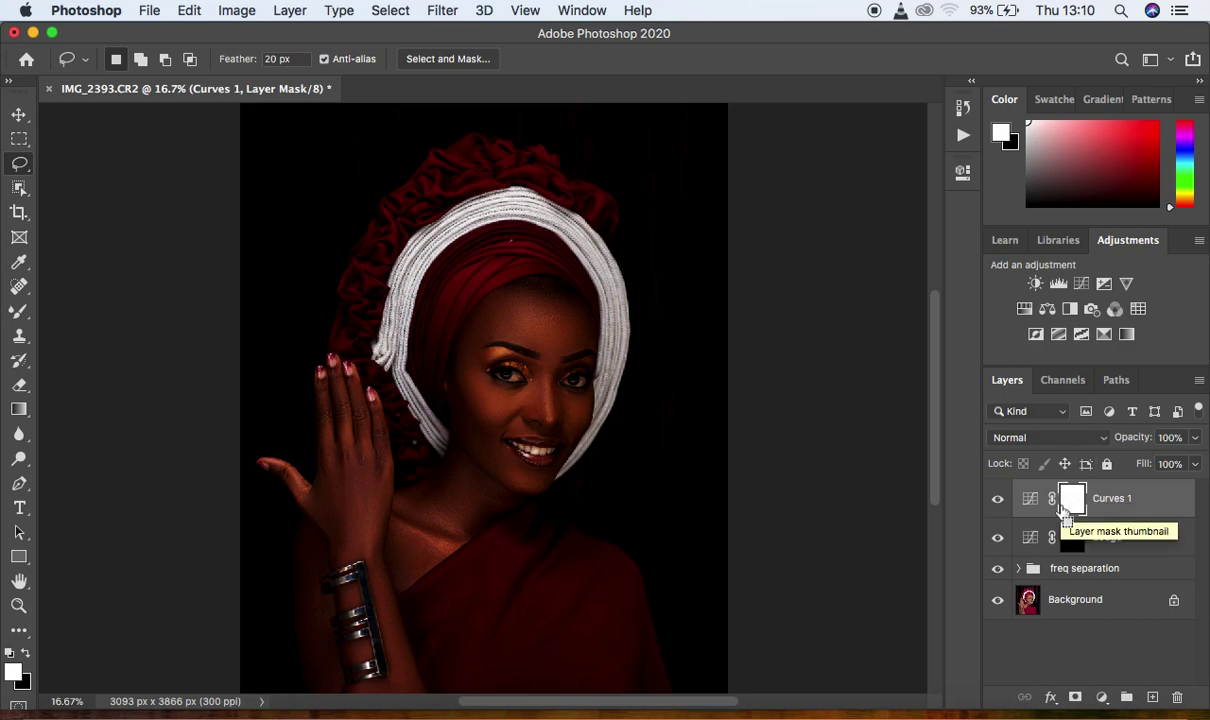
Invert the darkening Curves layer's mask to black and rename the layer burn.
{"action": "key", "text": "super+i"}
{"action": "double_click", "coordinate": [1107, 498]}
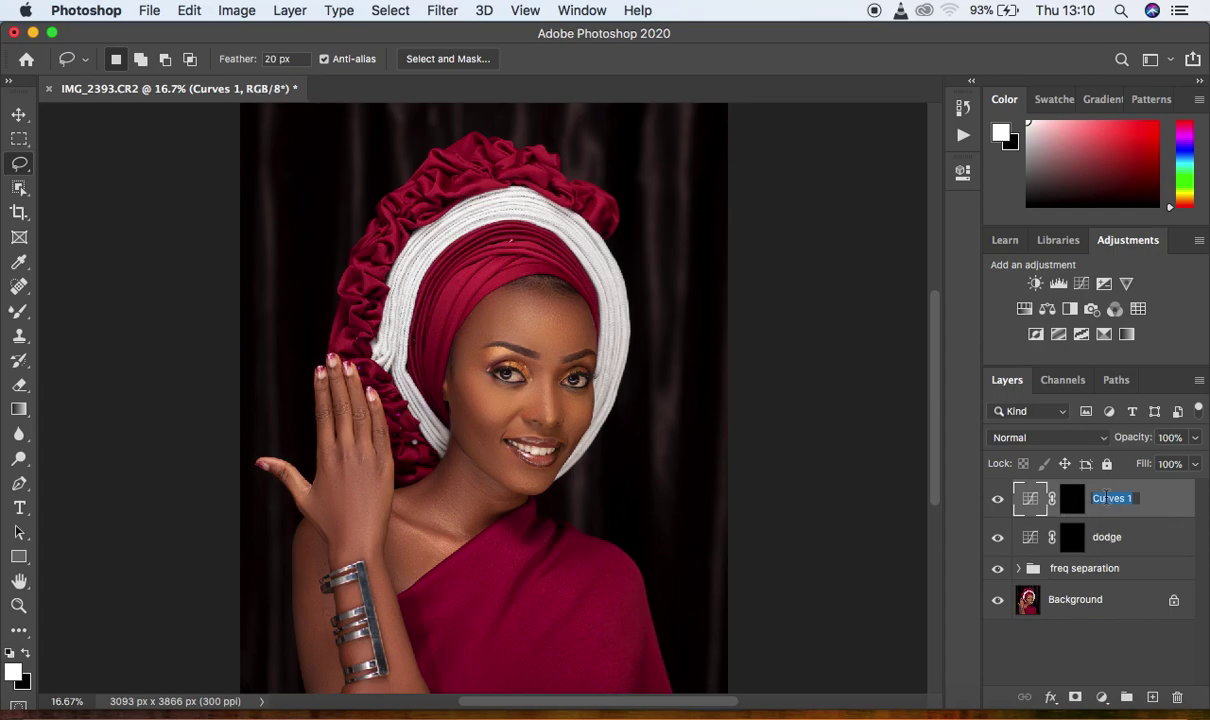
{"action": "type", "text": "burn"}
{"action": "key", "text": "Return"}
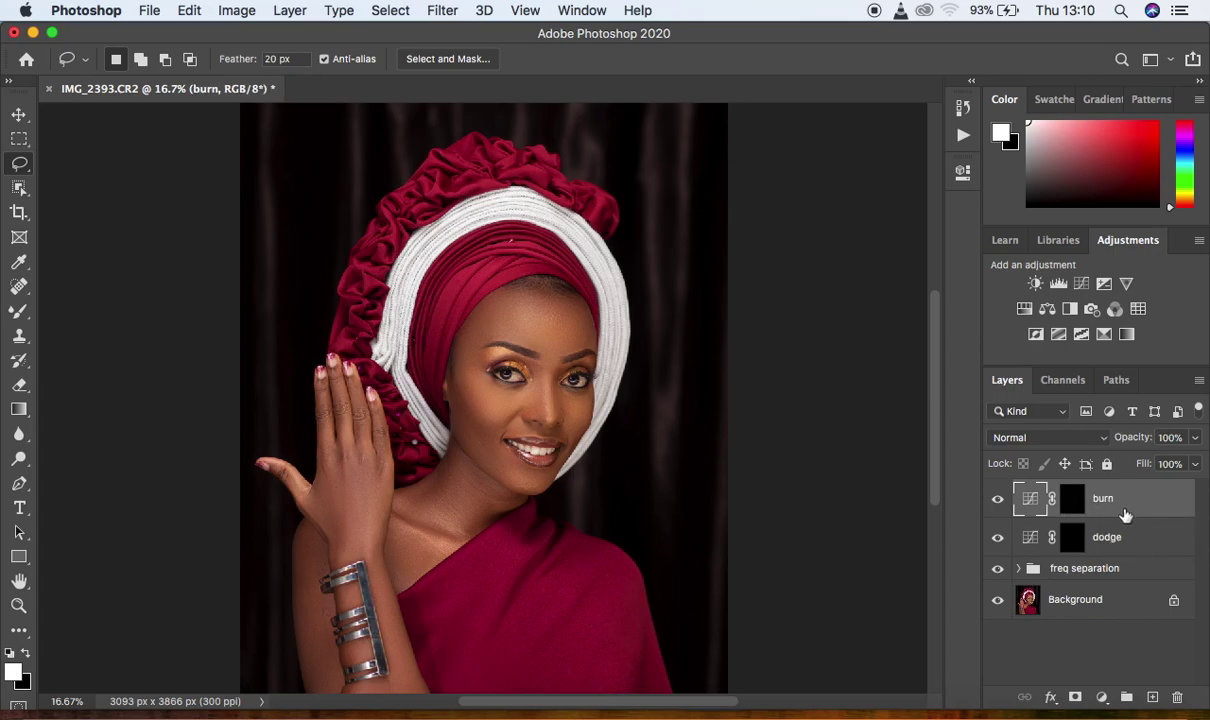
Group the burn and dodge layers and name the group DODGE AND BURN.
{"action": "left_click", "coordinate": [1146, 545], "text": "shift"}
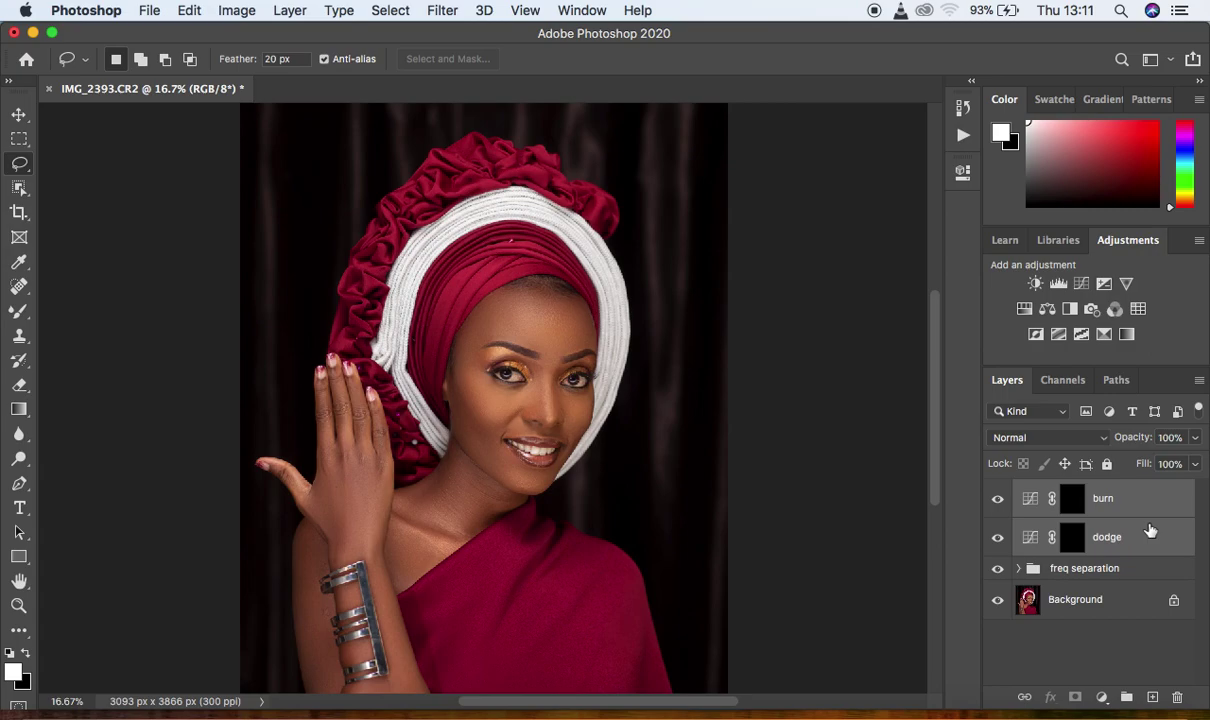
{"action": "key", "text": "super+g"}
{"action": "double_click", "coordinate": [1066, 491]}
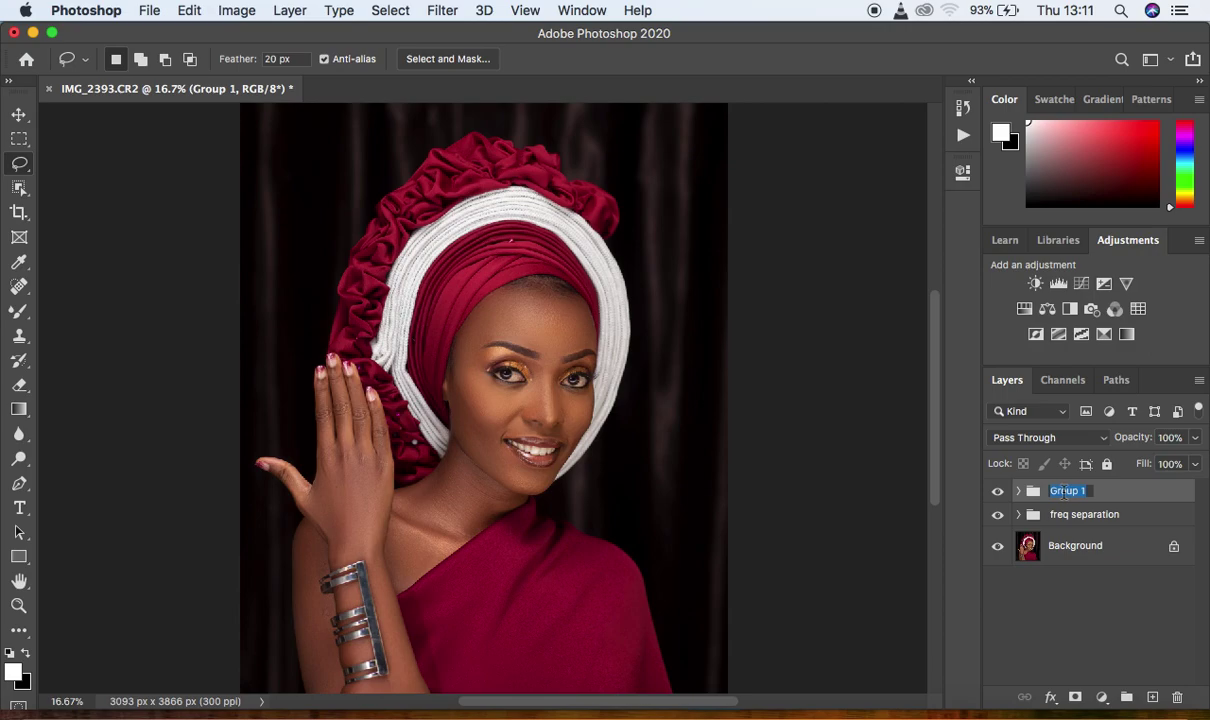
{"action": "type", "text": "DODGE AND BURN"}
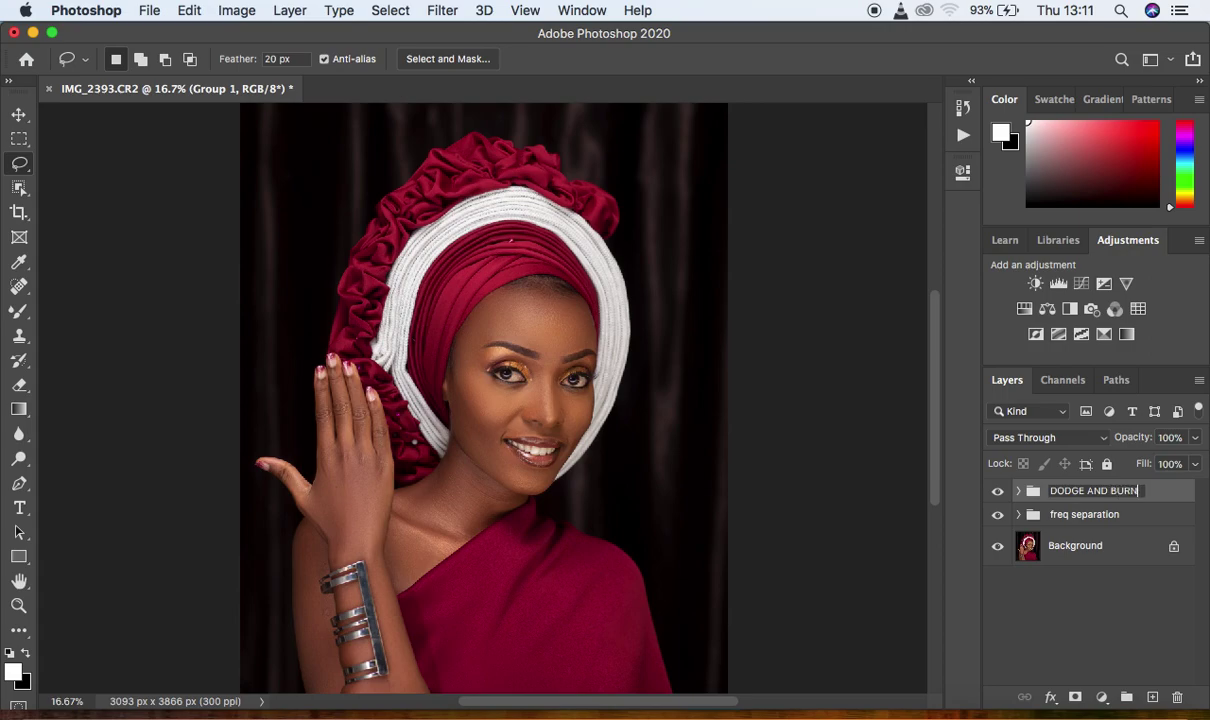
{"action": "key", "text": "Return"}
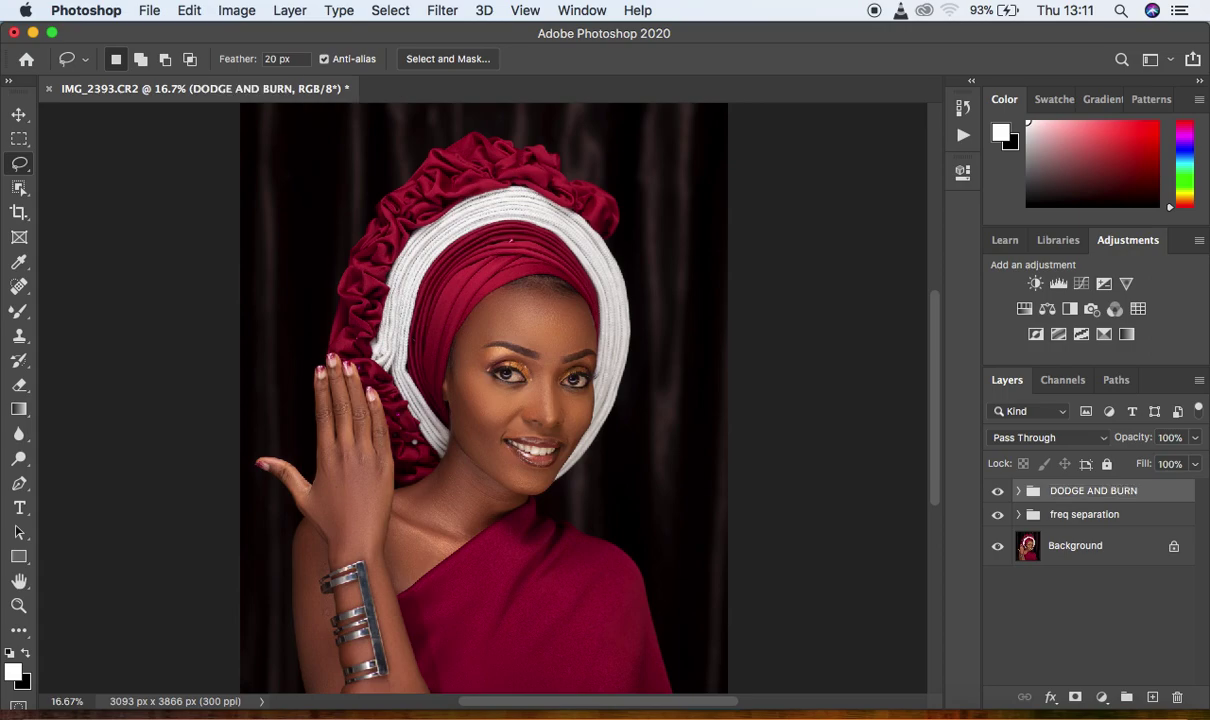
Paint white Brush strokes on the dodge layer's mask along the nose bridge, both cheeks, the forehead and the chin.
{"action": "left_click", "coordinate": [1018, 491]}
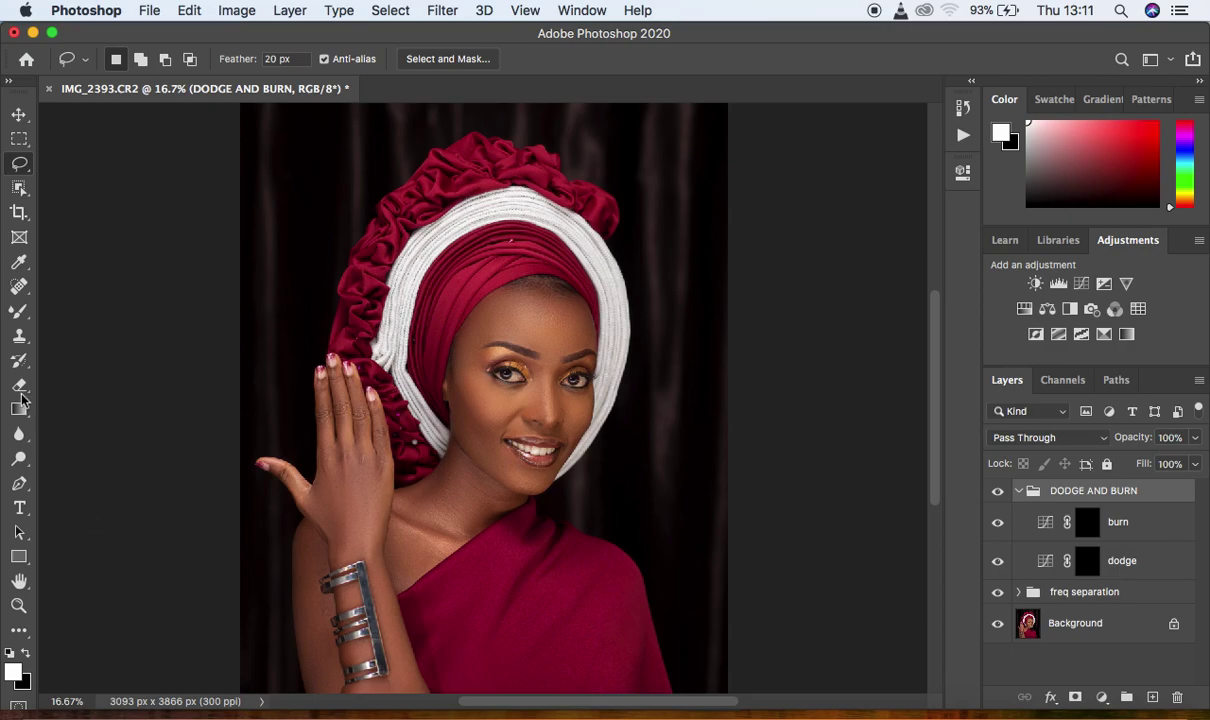
{"action": "left_click", "coordinate": [19, 314]}
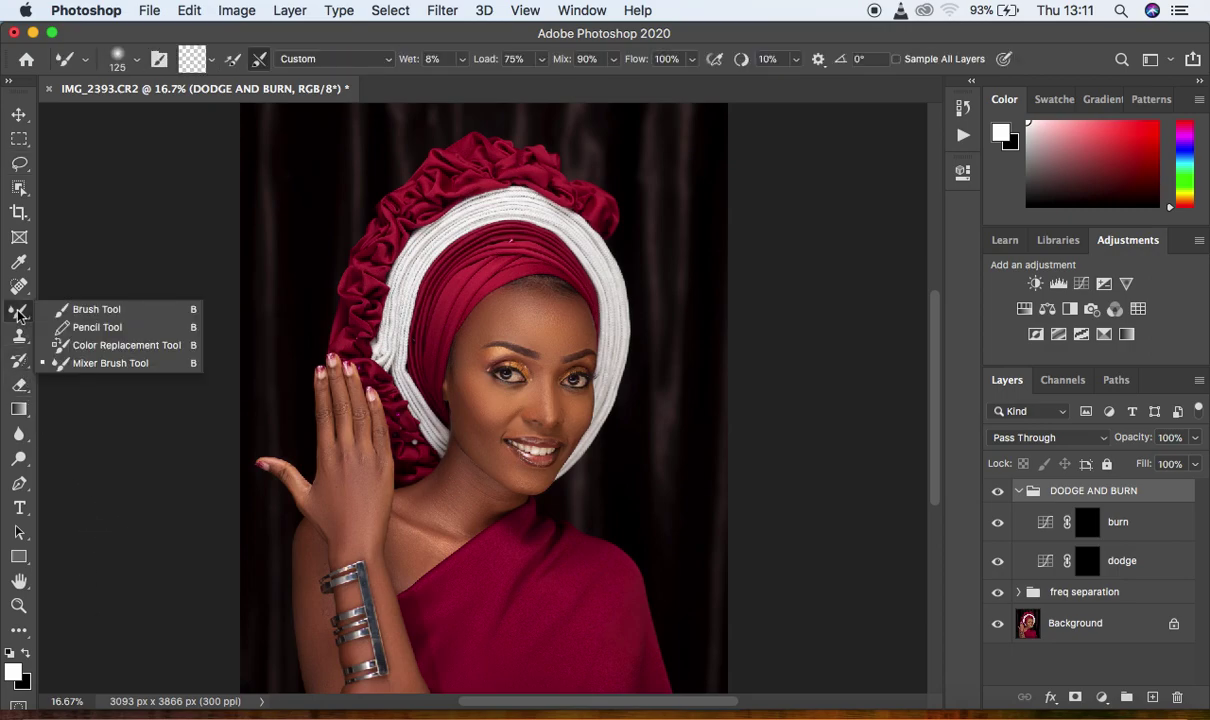
{"action": "left_click", "coordinate": [76, 313]}
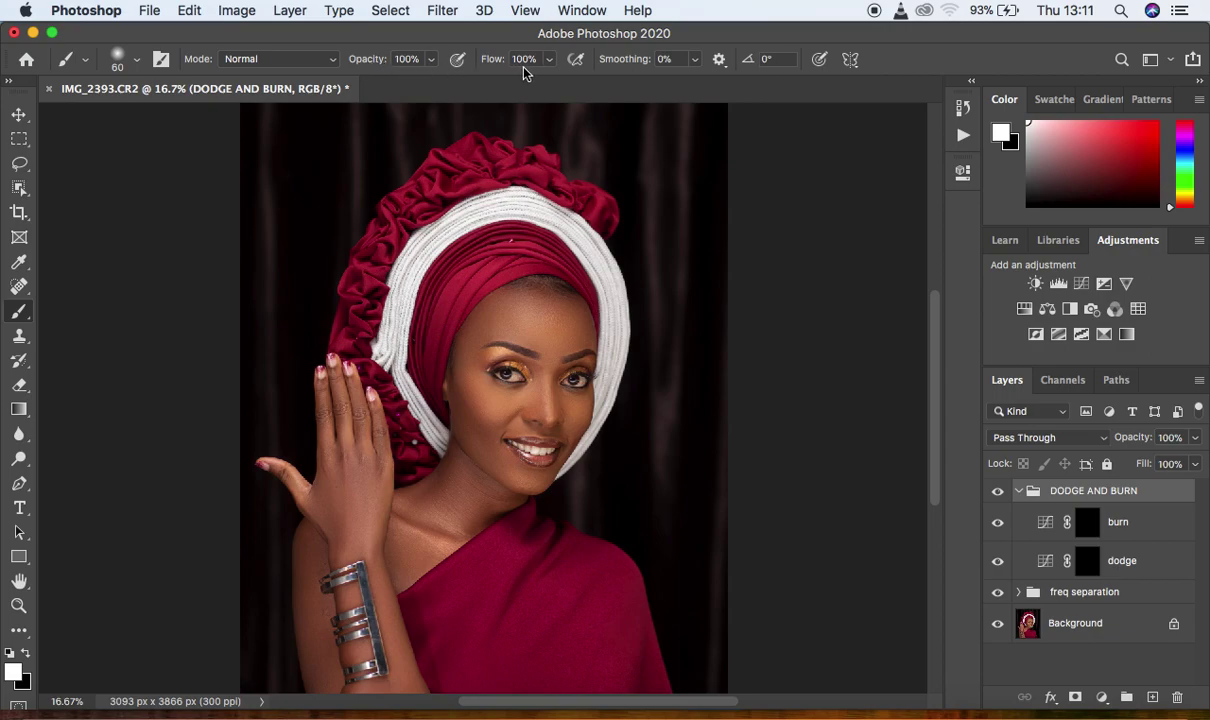
{"action": "left_click", "coordinate": [1087, 560]}
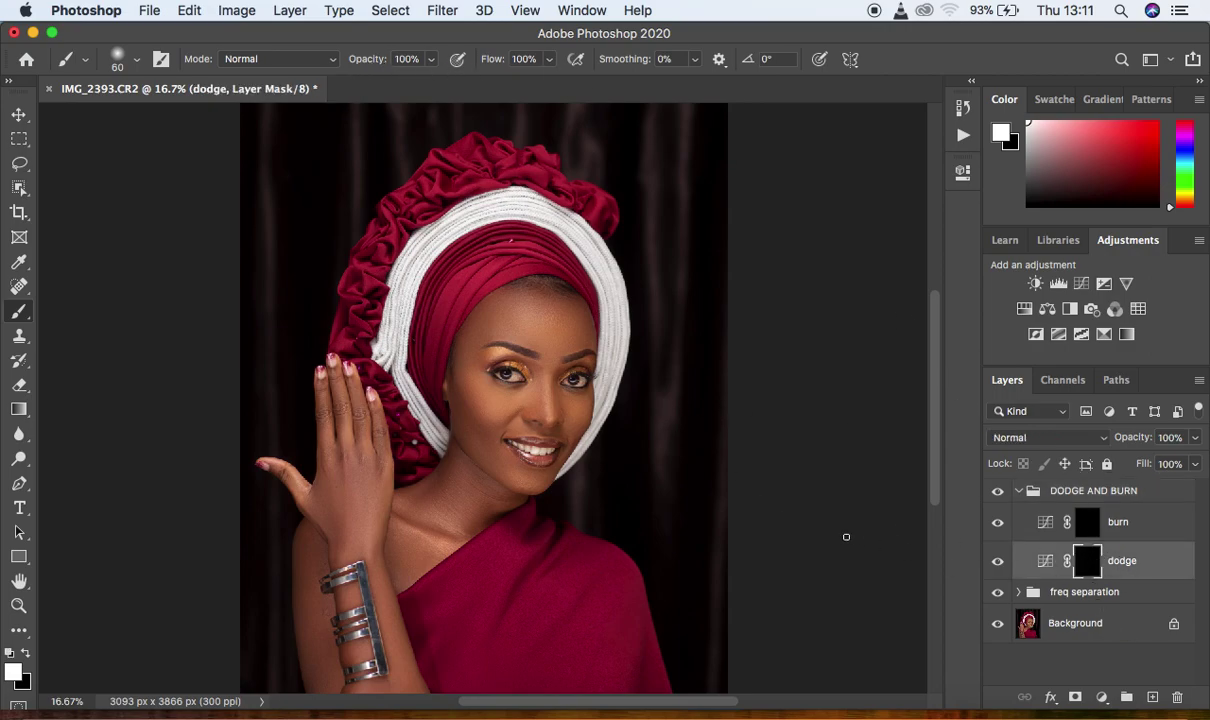
{"action": "key", "text": "super+equal"}
{"action": "key", "text": "super+equal"}
{"action": "key", "text": "super+equal"}
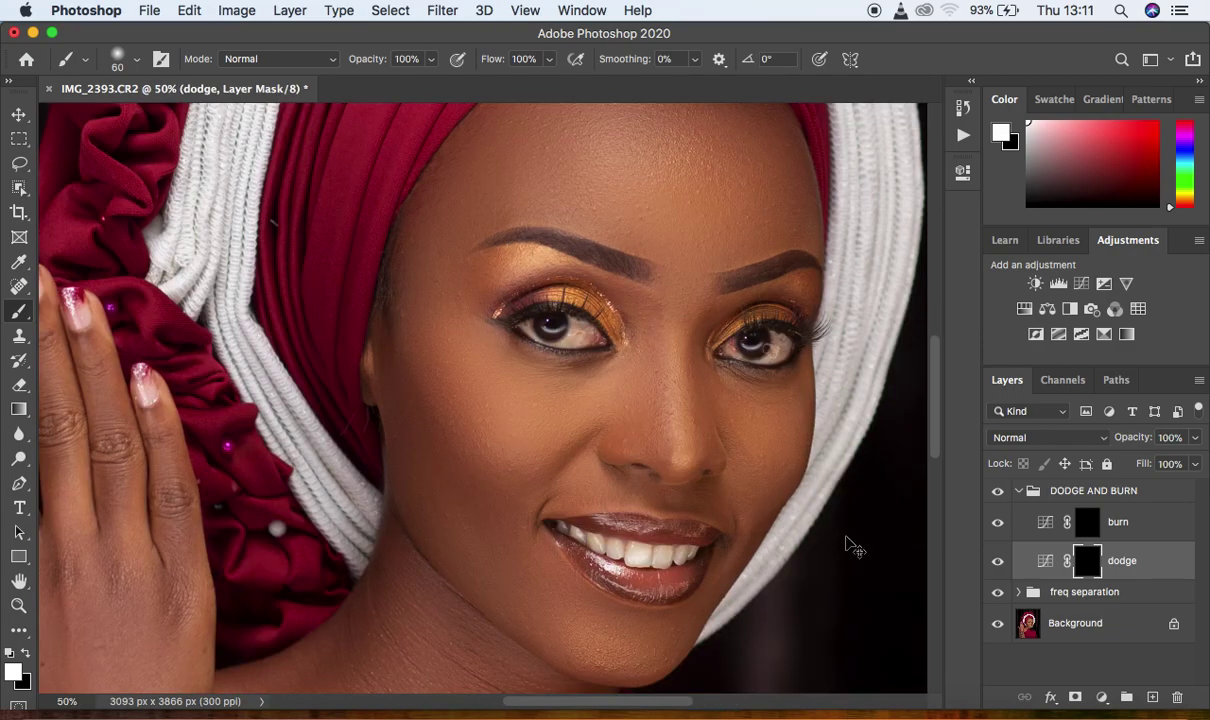
{"action": "key", "text": "super+minus"}
{"action": "key", "text": "super+minus"}
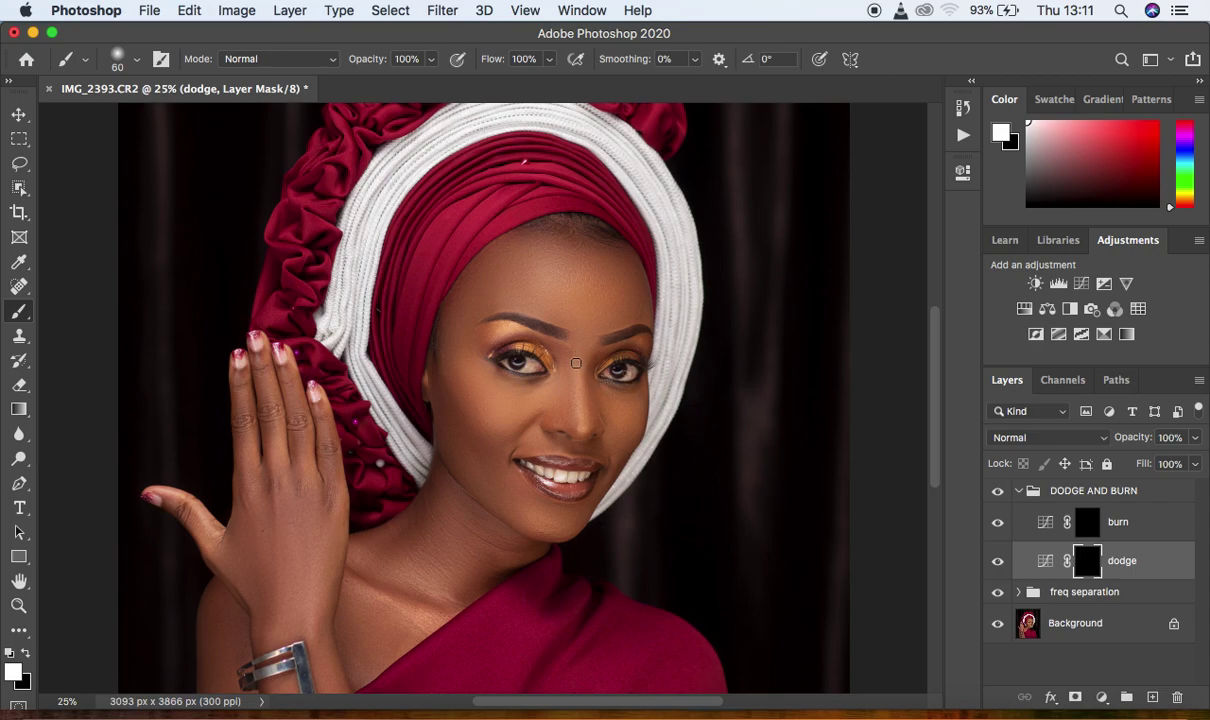
{"action": "left_click_drag", "start_coordinate": [579, 359], "coordinate": [583, 429]}
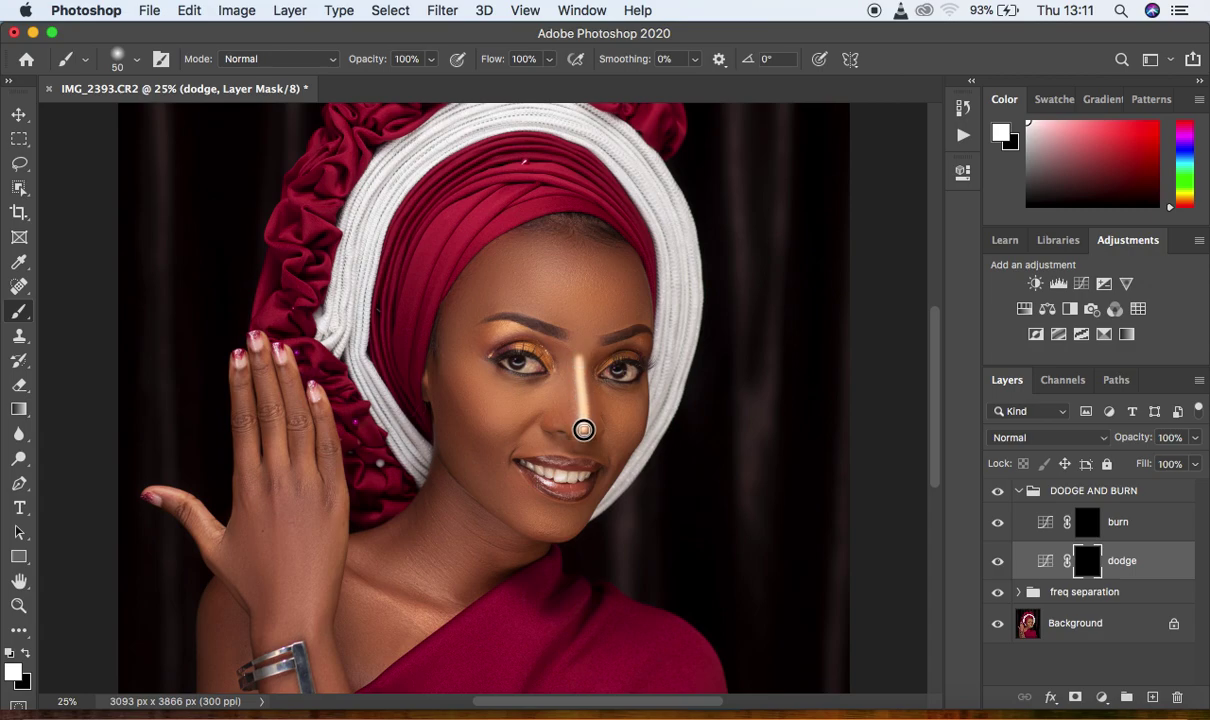
{"action": "left_click_drag", "start_coordinate": [505, 408], "coordinate": [460, 360]}
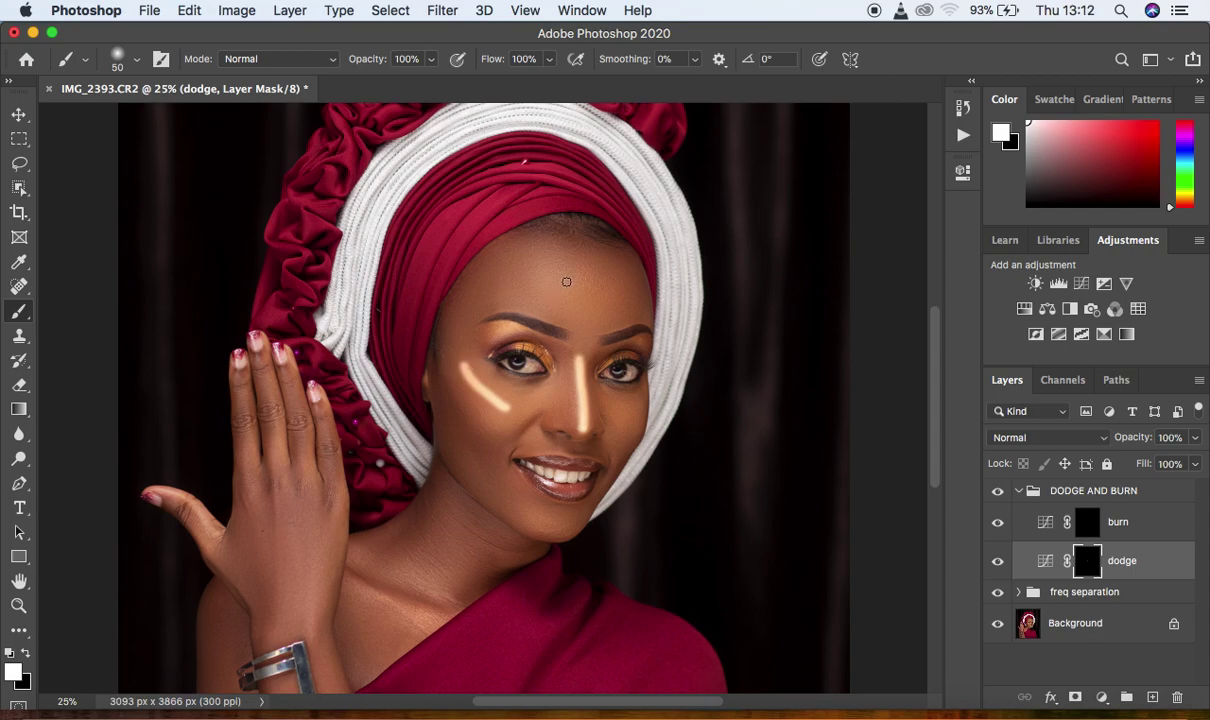
{"action": "left_click_drag", "start_coordinate": [564, 275], "coordinate": [612, 288]}
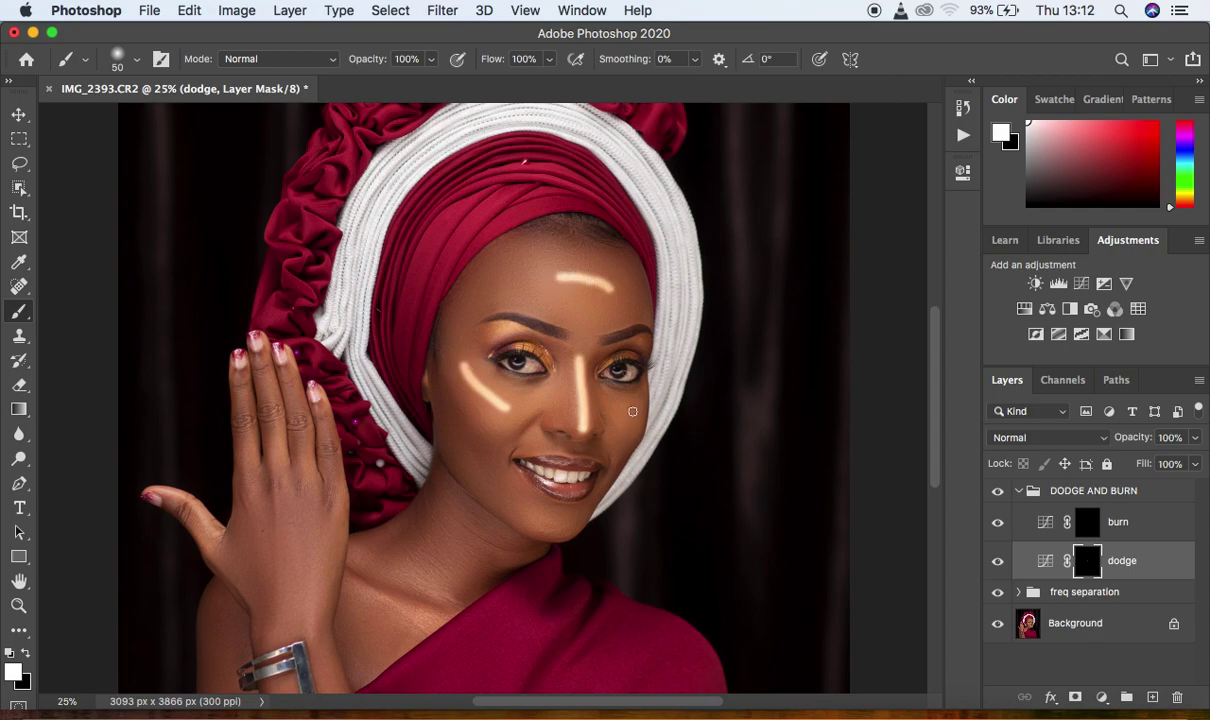
{"action": "left_click_drag", "start_coordinate": [629, 405], "coordinate": [626, 430]}
{"action": "left_click_drag", "start_coordinate": [561, 527], "coordinate": [527, 510]}
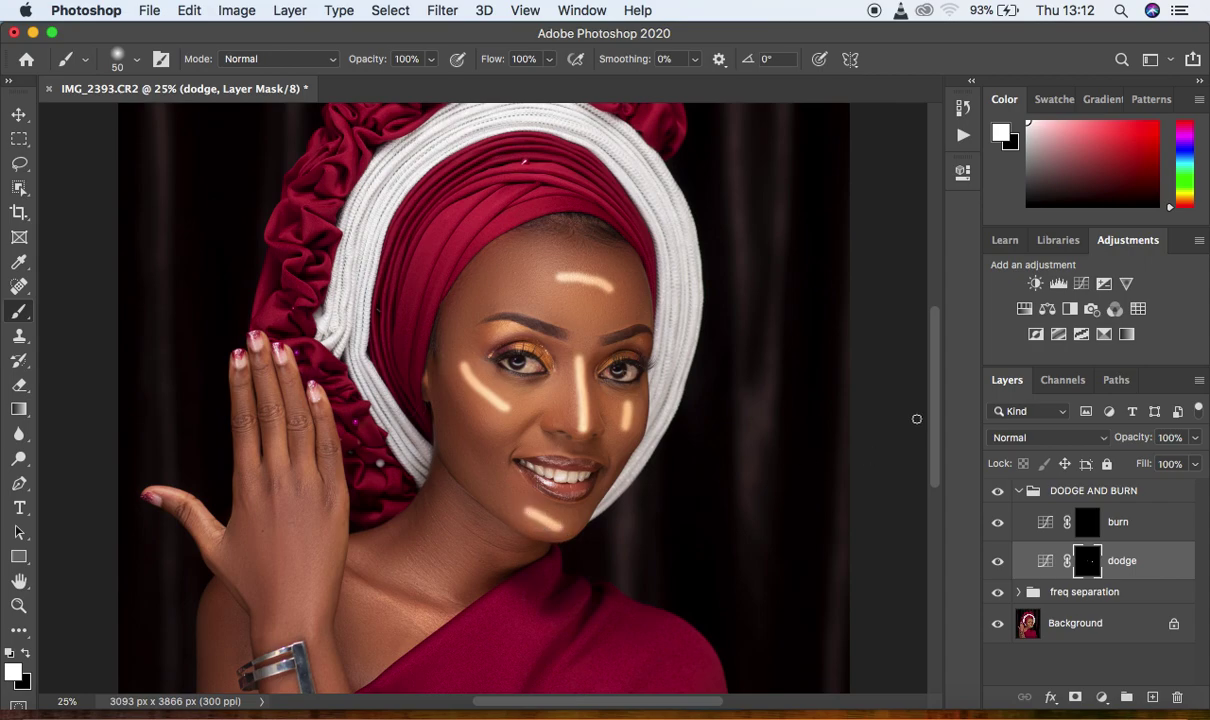
Paint further white highlight strokes on the dodge mask along the collarbone, the upper chest and the back of the hand.
{"action": "scroll", "coordinate": [920, 440], "scroll_direction": "down", "scroll_amount": 3}
{"action": "left_click_drag", "start_coordinate": [378, 477], "coordinate": [446, 494]}
{"action": "left_click_drag", "start_coordinate": [381, 438], "coordinate": [414, 442]}
{"action": "left_click_drag", "start_coordinate": [312, 486], "coordinate": [316, 425]}
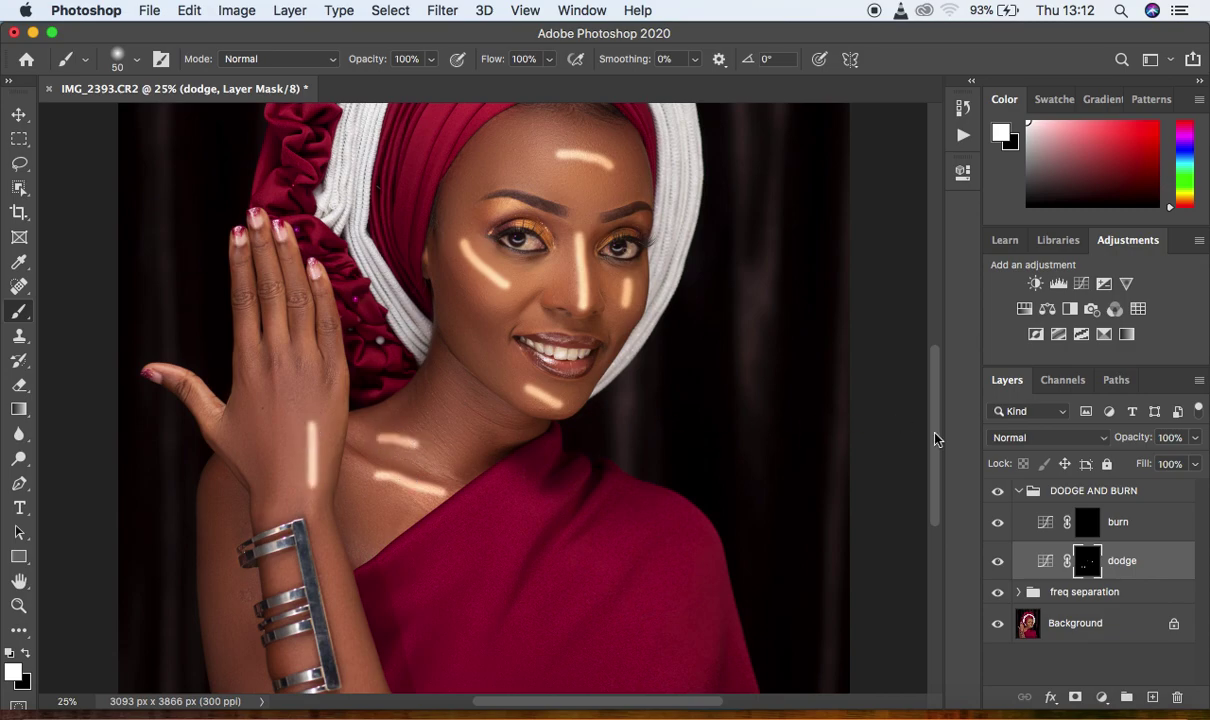
{"action": "scroll", "coordinate": [935, 439], "scroll_direction": "down", "scroll_amount": 3}
{"action": "scroll", "coordinate": [939, 441], "scroll_direction": "up", "scroll_amount": 3}
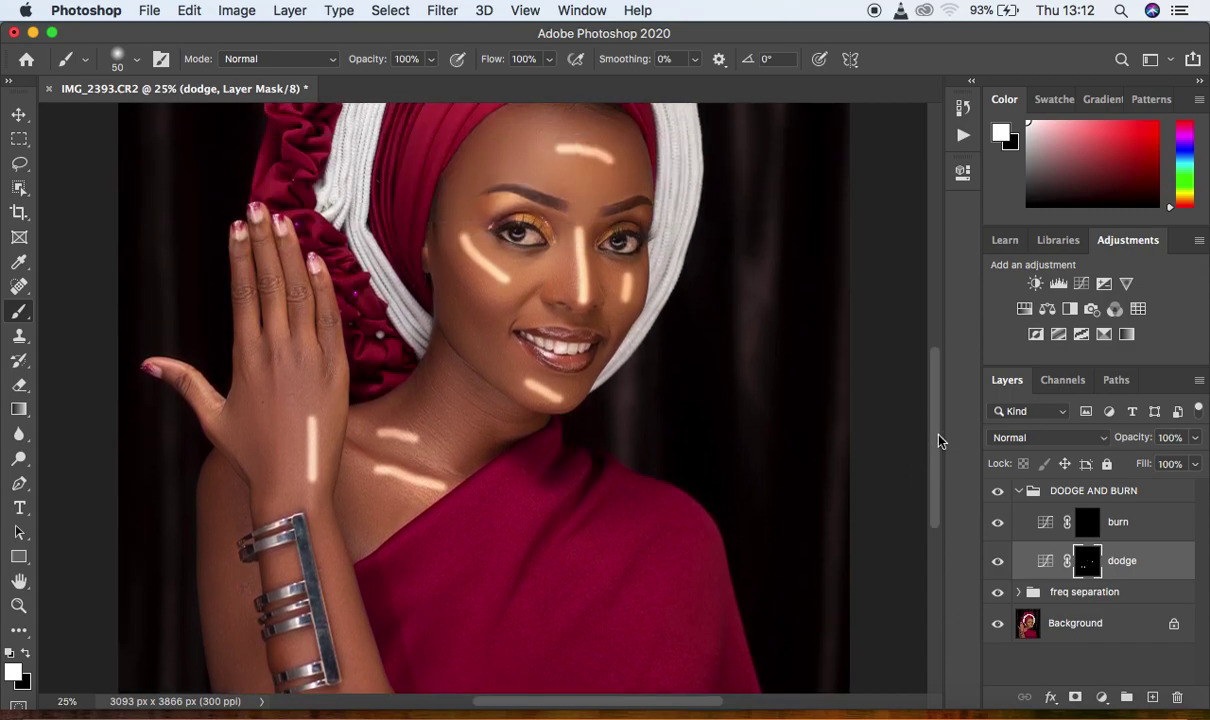
{"action": "key", "text": "super+minus"}
{"action": "key", "text": "super+minus"}
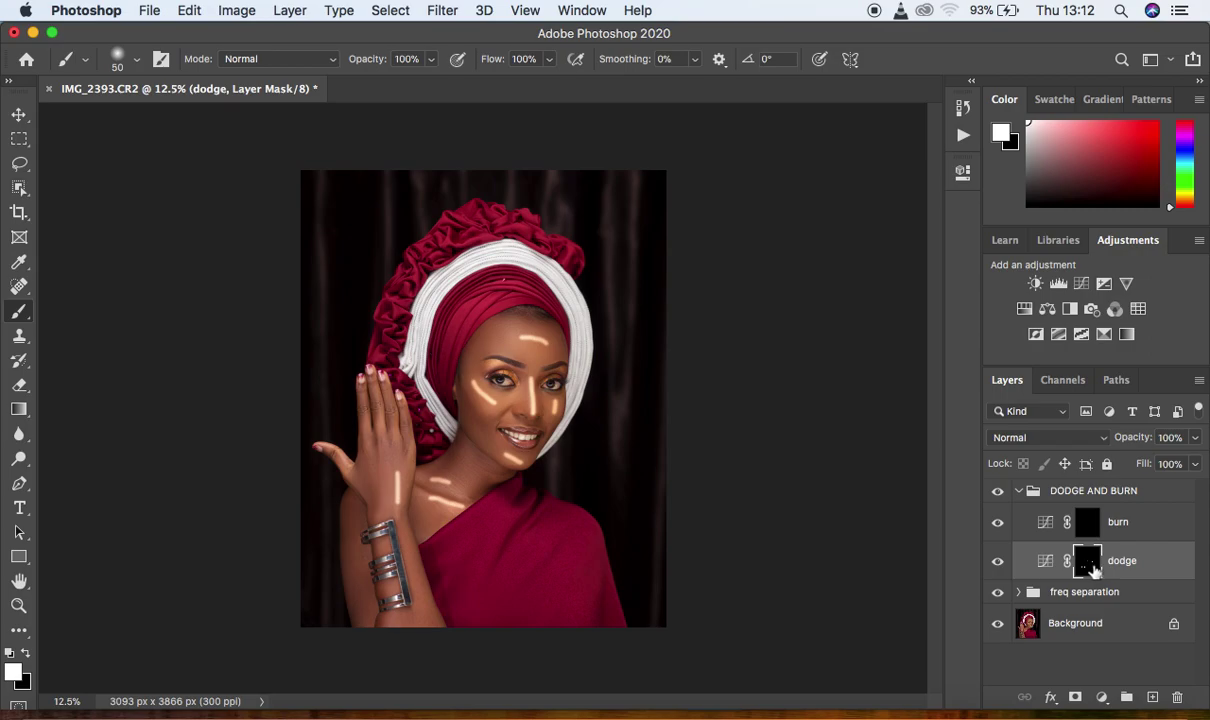
Feather the dodge layer's mask to 92.3 px so the painted highlights blend into the skin.
{"action": "left_click", "coordinate": [578, 10]}
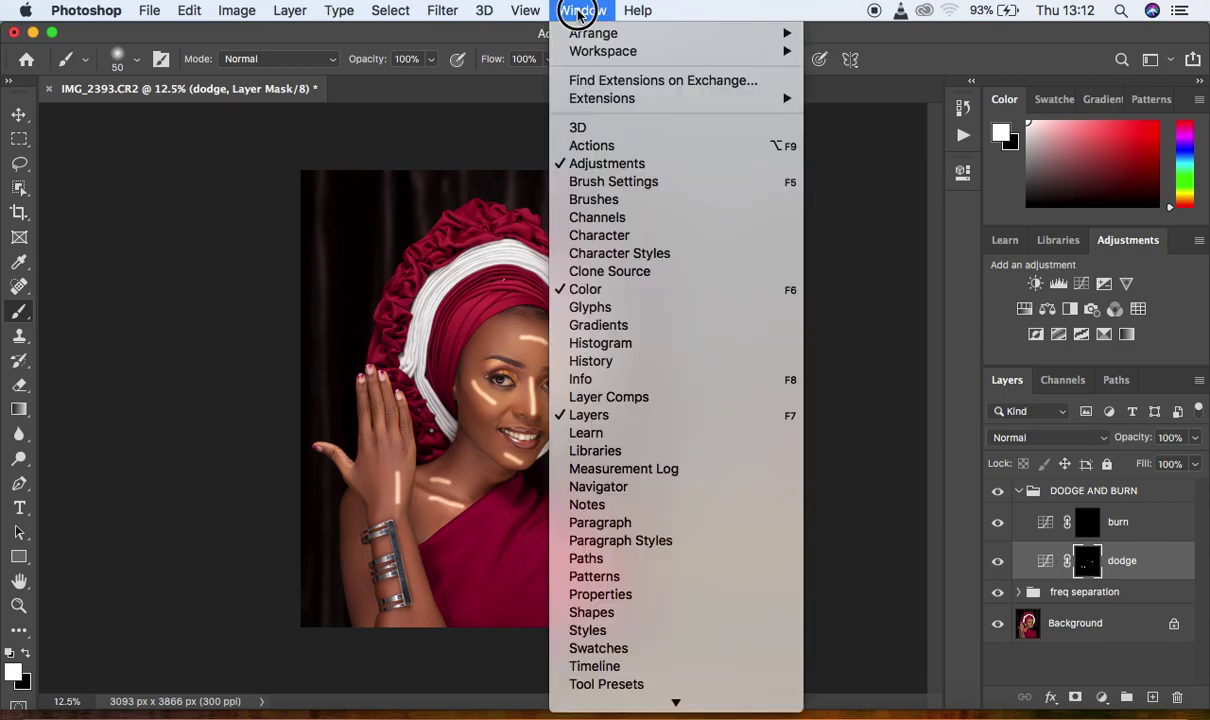
{"action": "left_click", "coordinate": [632, 596]}
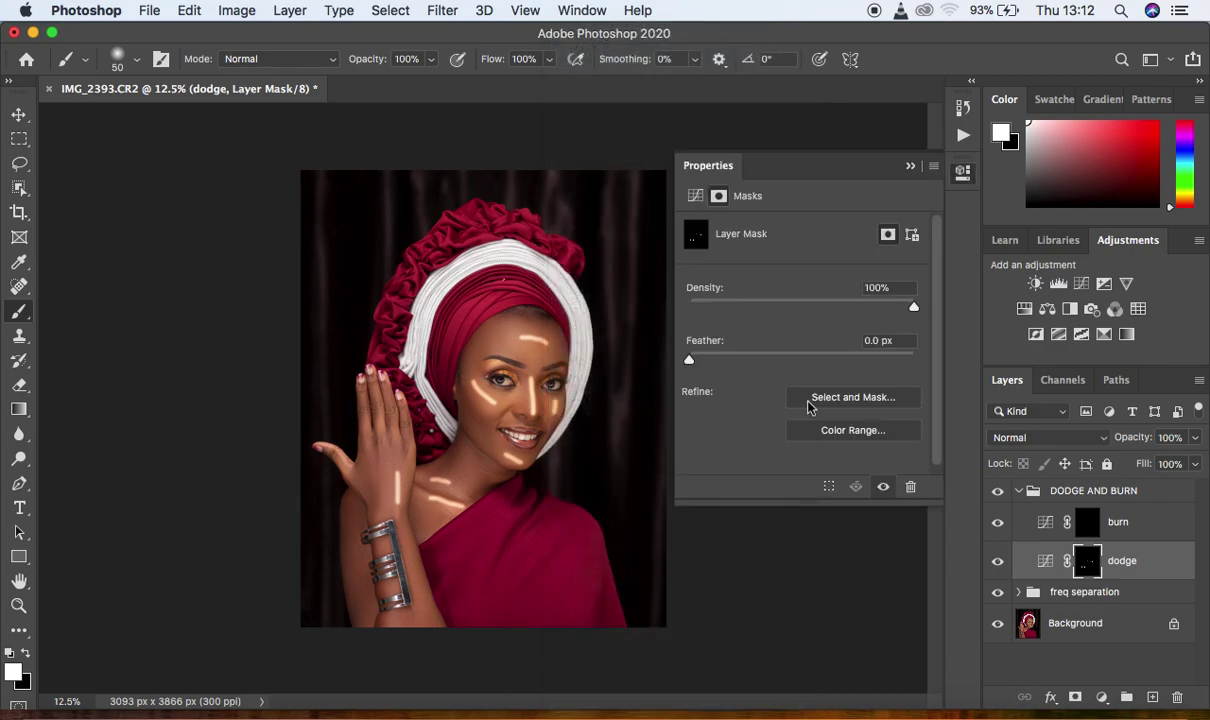
{"action": "left_click_drag", "start_coordinate": [690, 360], "coordinate": [829, 365]}
{"action": "left_click", "coordinate": [725, 363]}
{"action": "left_click", "coordinate": [769, 362]}
{"action": "left_click", "coordinate": [815, 364]}
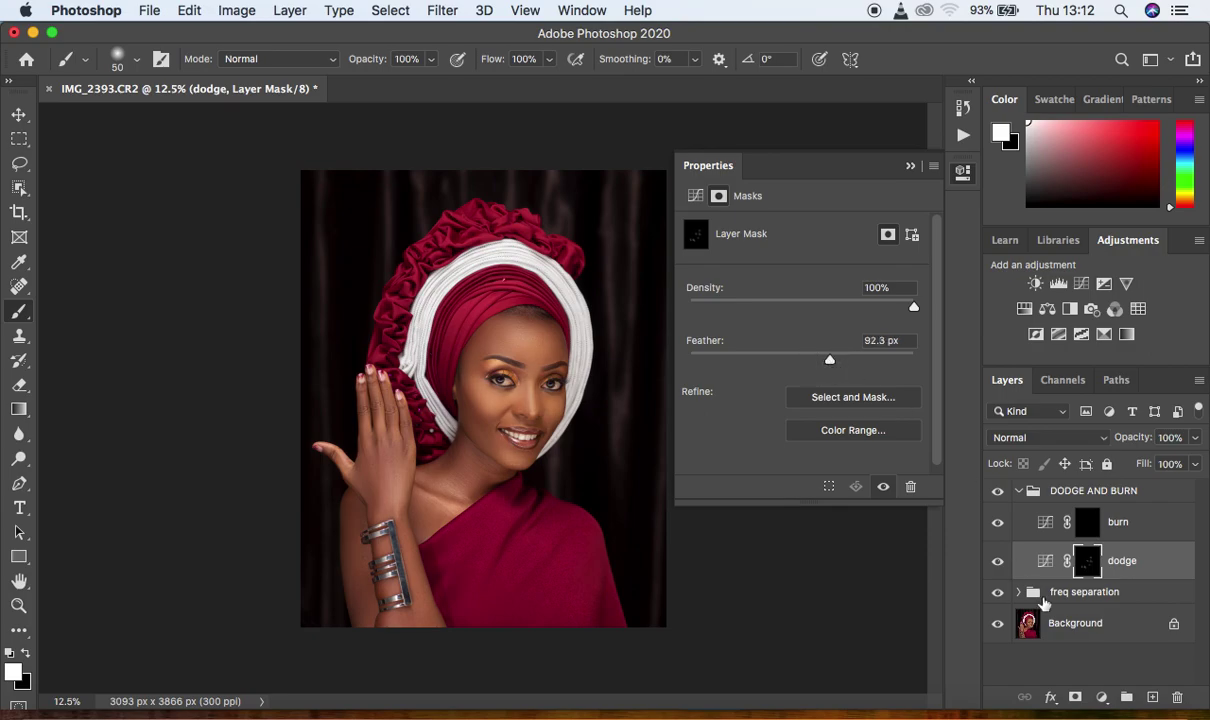
Compare the portrait with and without the dodge layer, and put the mask properties away.
{"action": "left_click", "coordinate": [997, 562]}
{"action": "left_click", "coordinate": [997, 562]}
{"action": "left_click", "coordinate": [910, 167]}
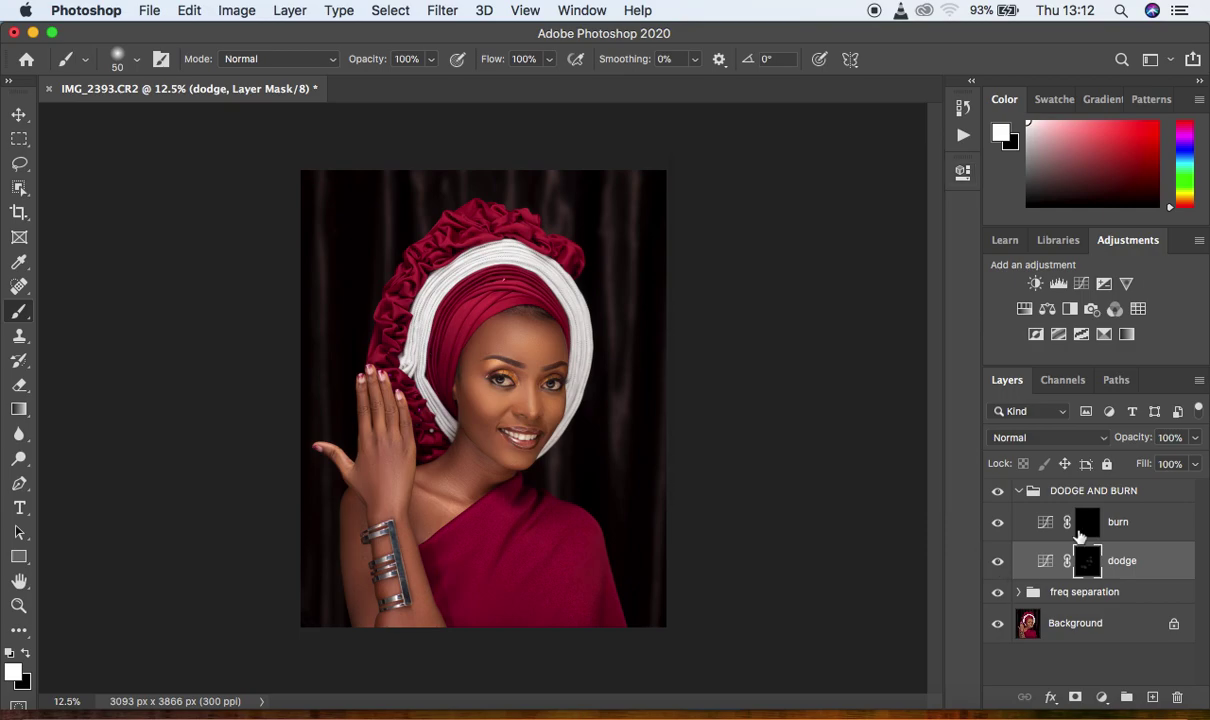
Paint white Brush strokes on the burn layer's mask under the near cheekbone, along both sides of the nose and at both forehead edges.
{"action": "left_click", "coordinate": [1087, 528]}
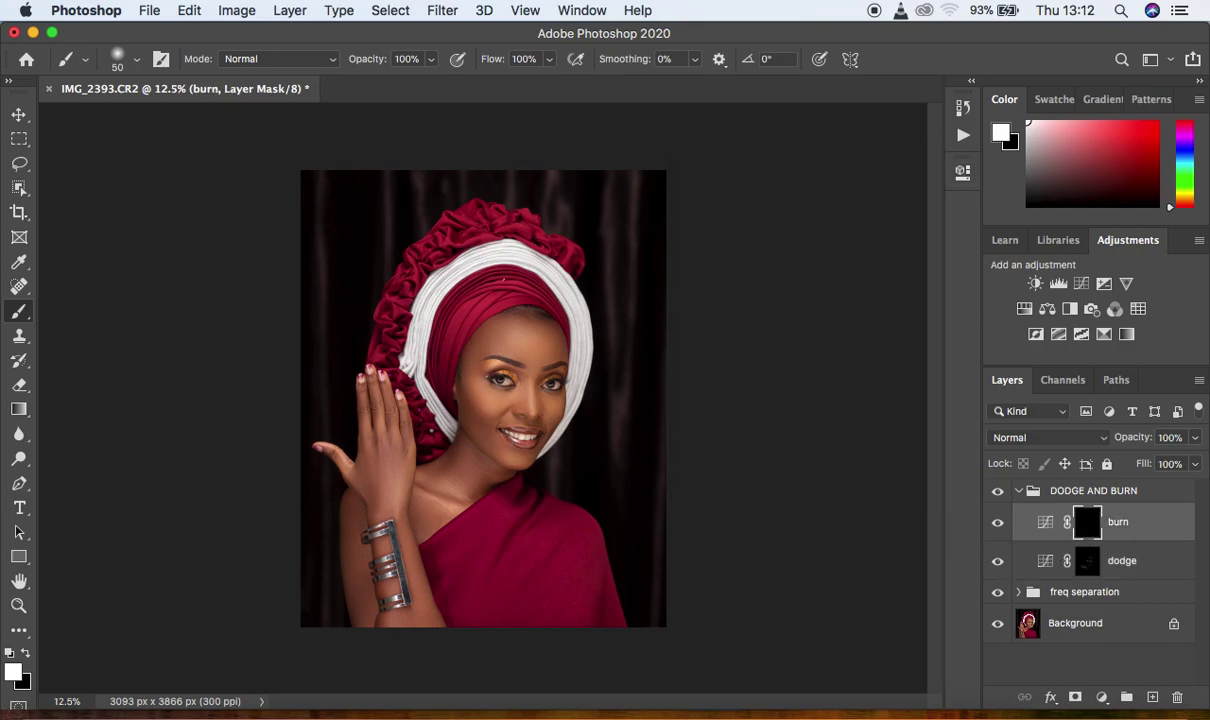
{"action": "key", "text": "super+plus"}
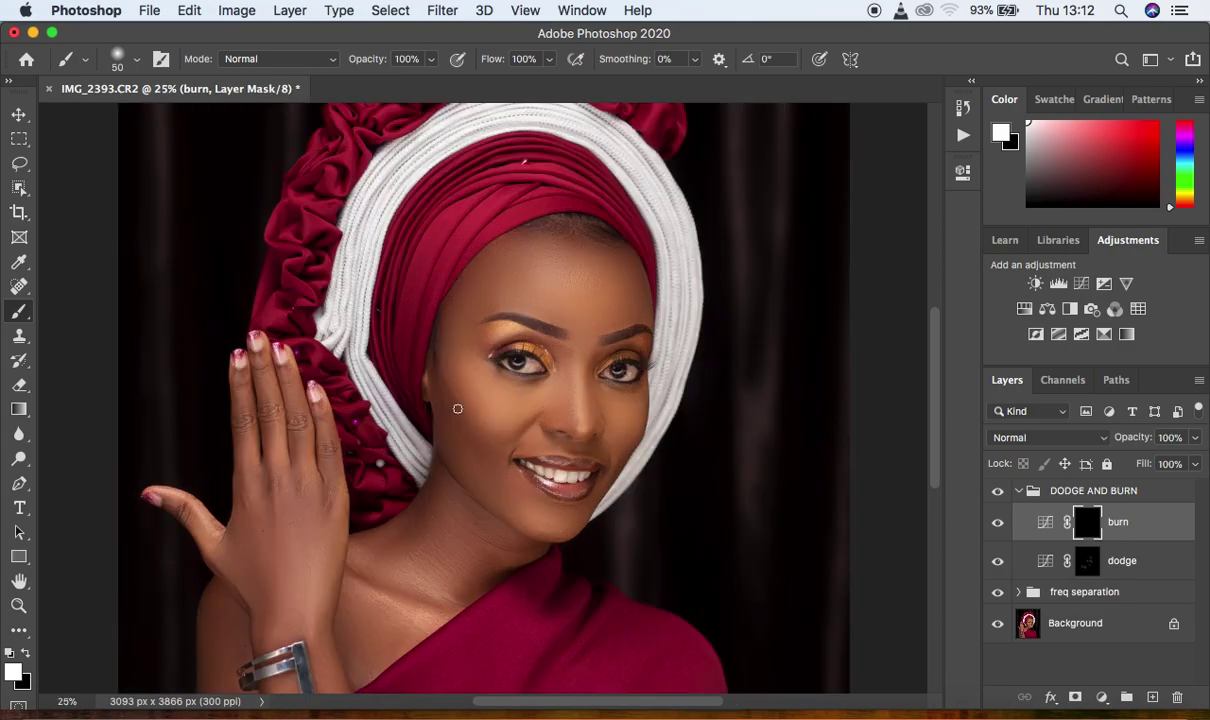
{"action": "left_click_drag", "start_coordinate": [438, 390], "coordinate": [497, 453]}
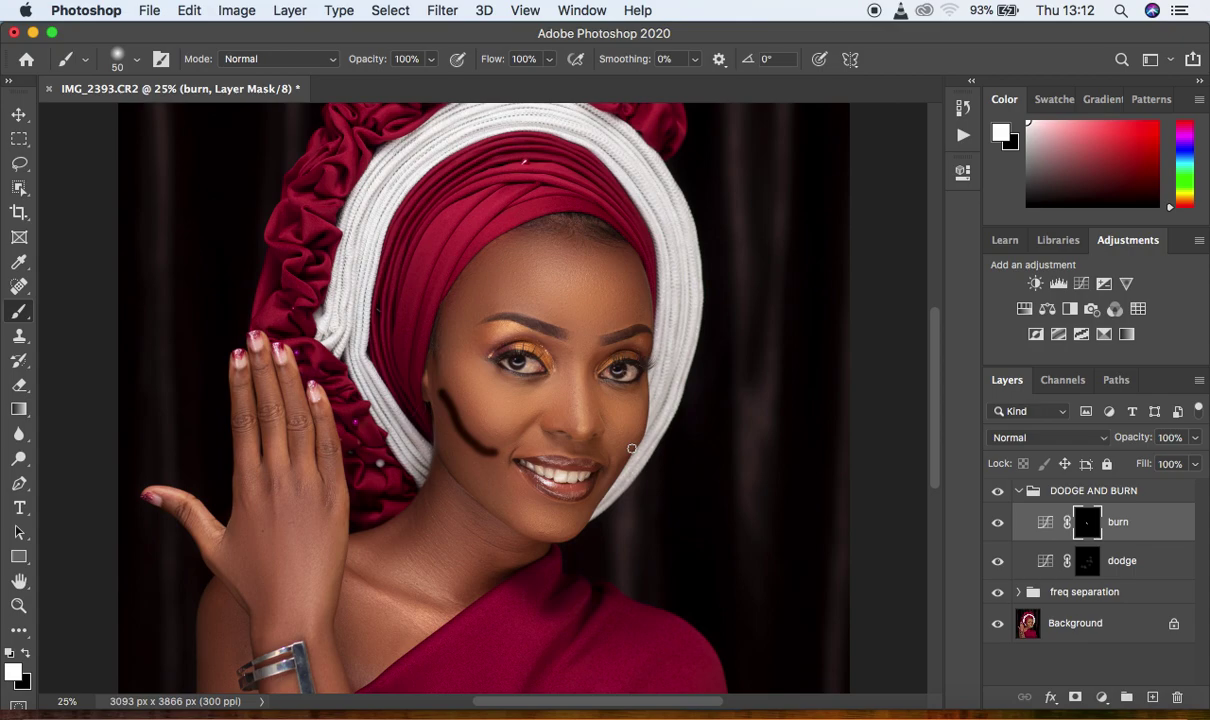
{"action": "left_click_drag", "start_coordinate": [564, 359], "coordinate": [566, 422]}
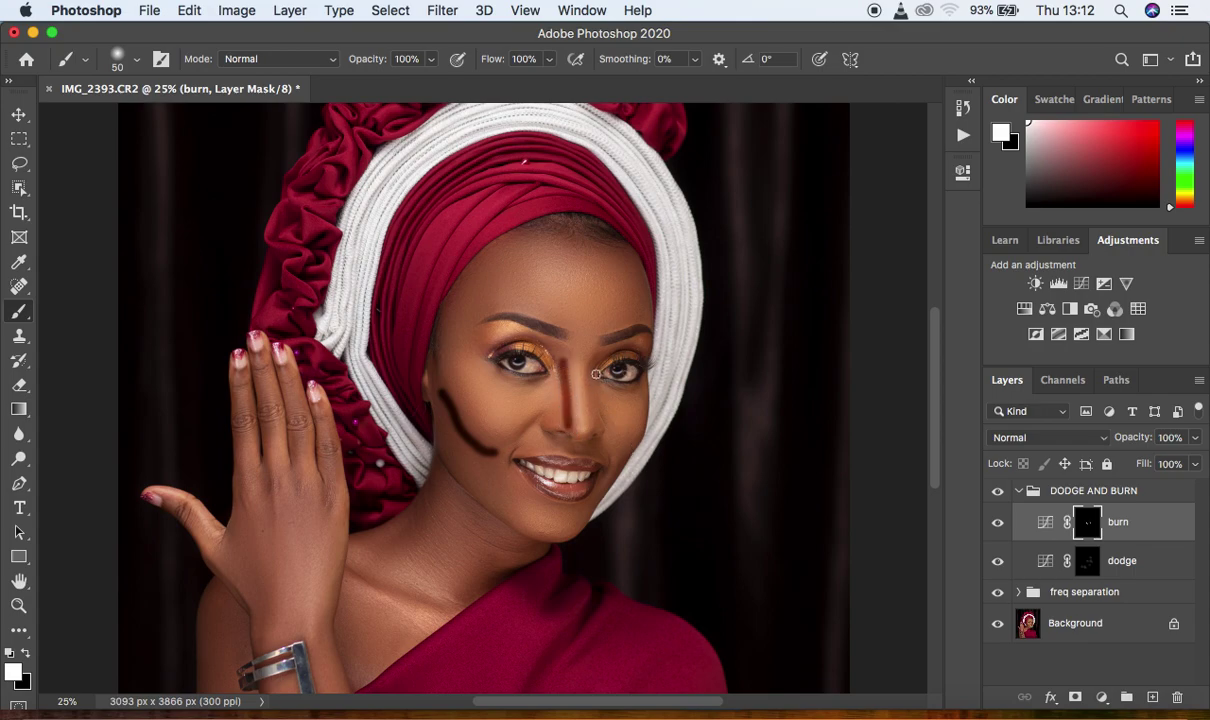
{"action": "left_click_drag", "start_coordinate": [594, 379], "coordinate": [593, 418]}
{"action": "left_click_drag", "start_coordinate": [471, 298], "coordinate": [504, 283]}
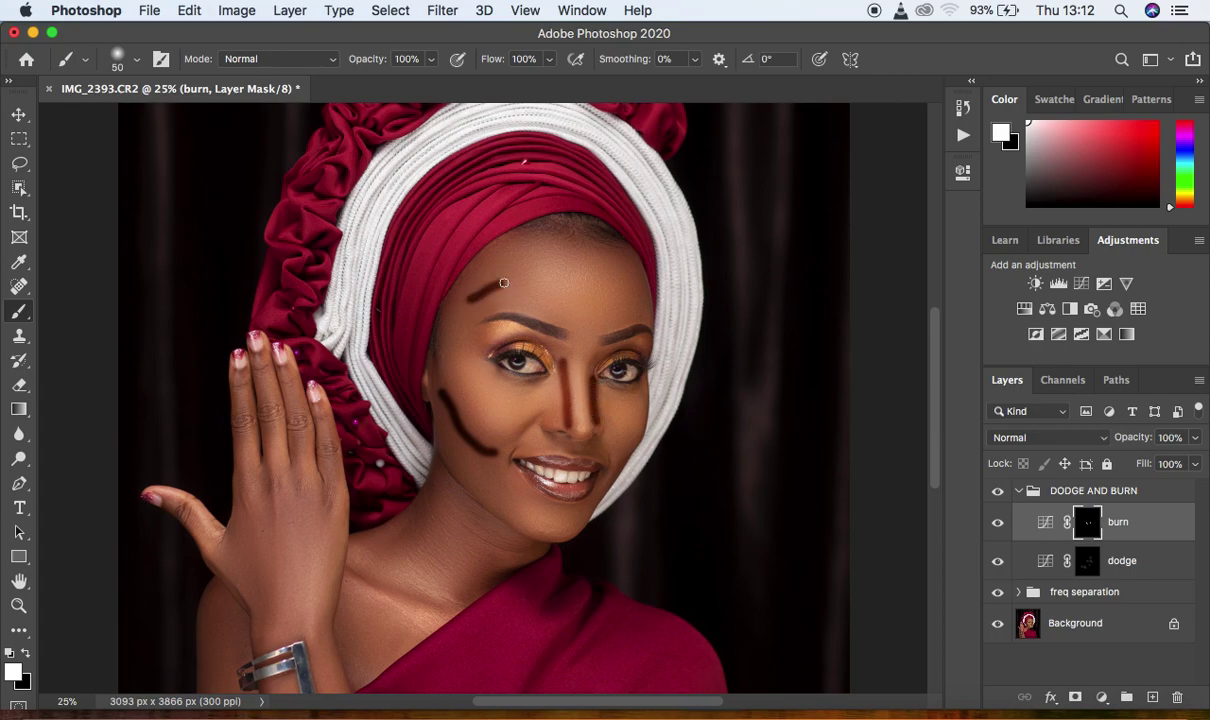
{"action": "left_click_drag", "start_coordinate": [641, 304], "coordinate": [632, 278]}
Paint a white burn stroke along the collarbone and feather the burn layer's mask to 113.3 px.
{"action": "left_click_drag", "start_coordinate": [933, 401], "coordinate": [940, 485]}
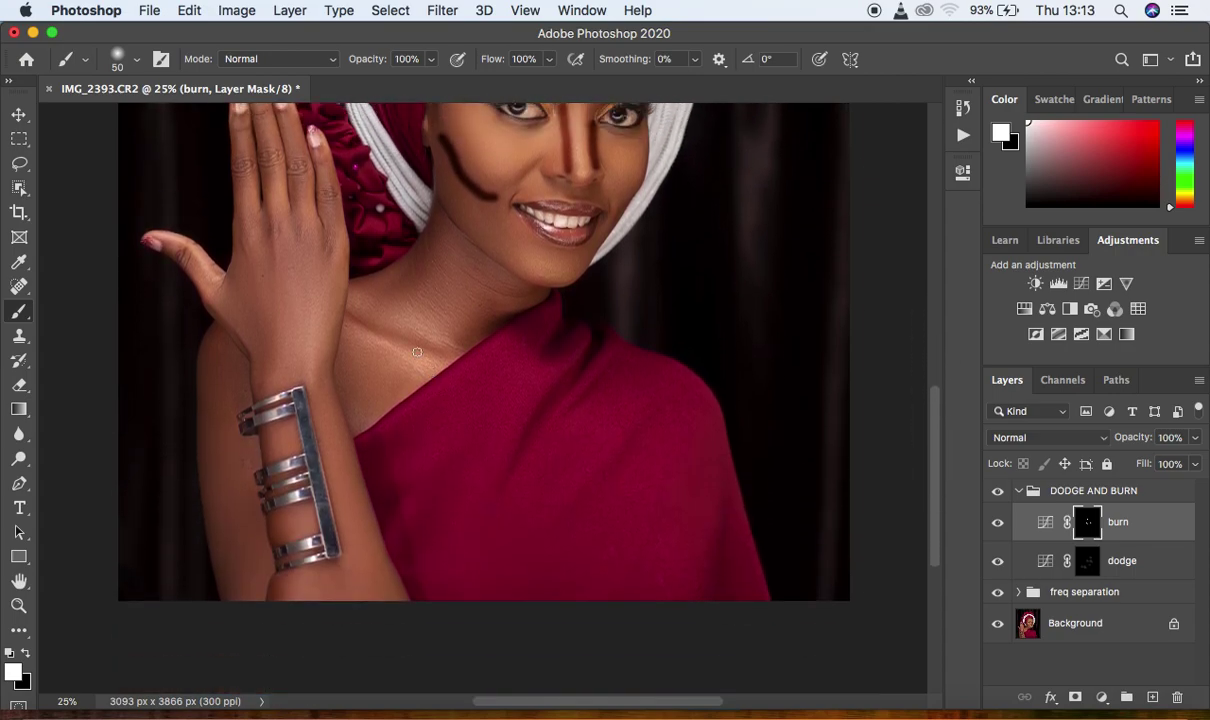
{"action": "left_click_drag", "start_coordinate": [365, 321], "coordinate": [444, 343]}
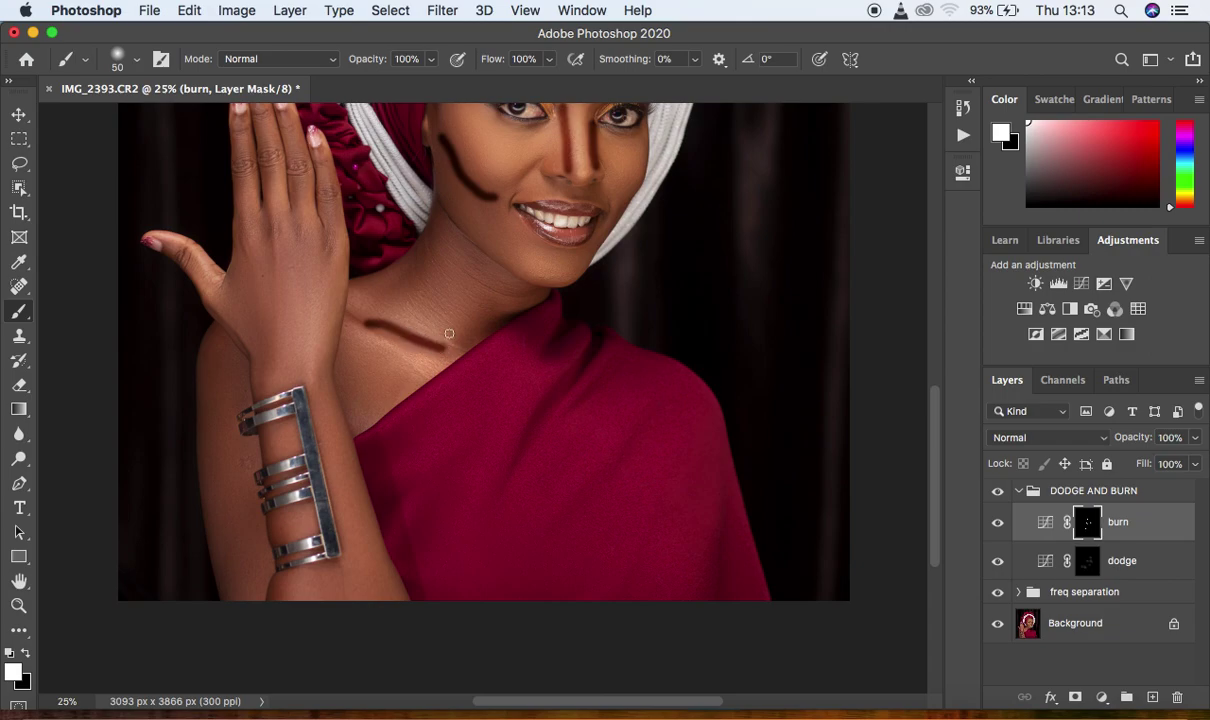
{"action": "key", "text": "super+minus"}
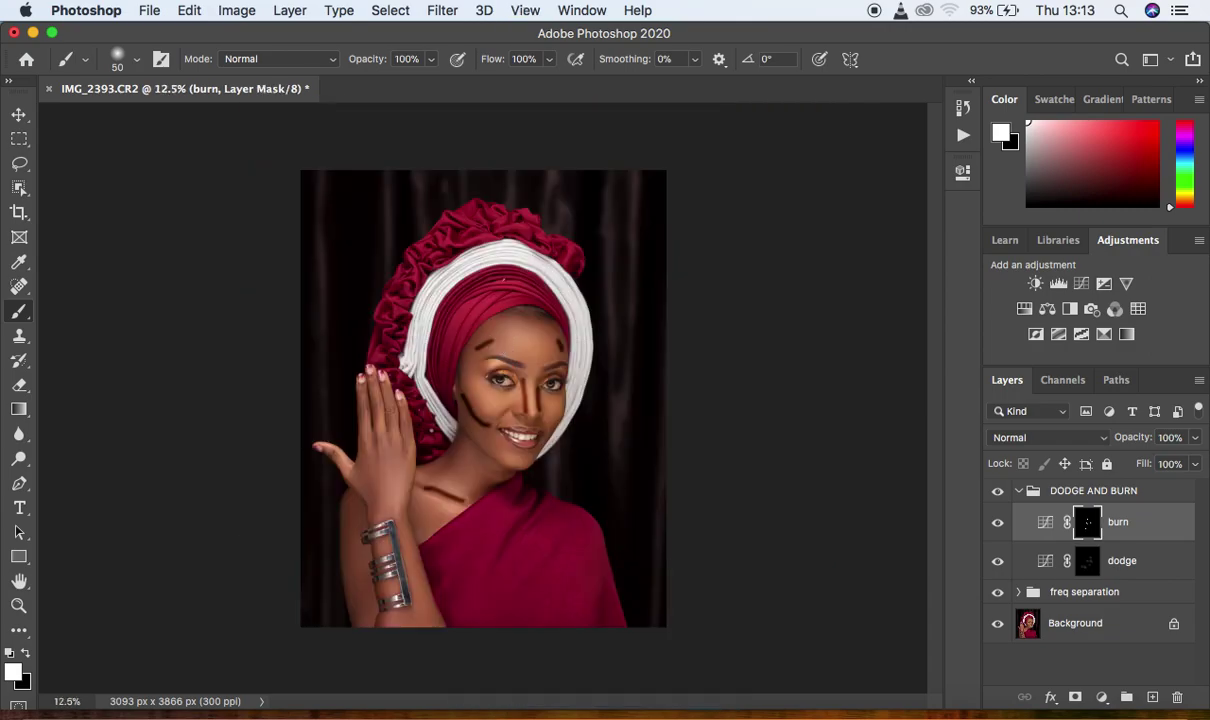
{"action": "left_click", "coordinate": [575, 12]}
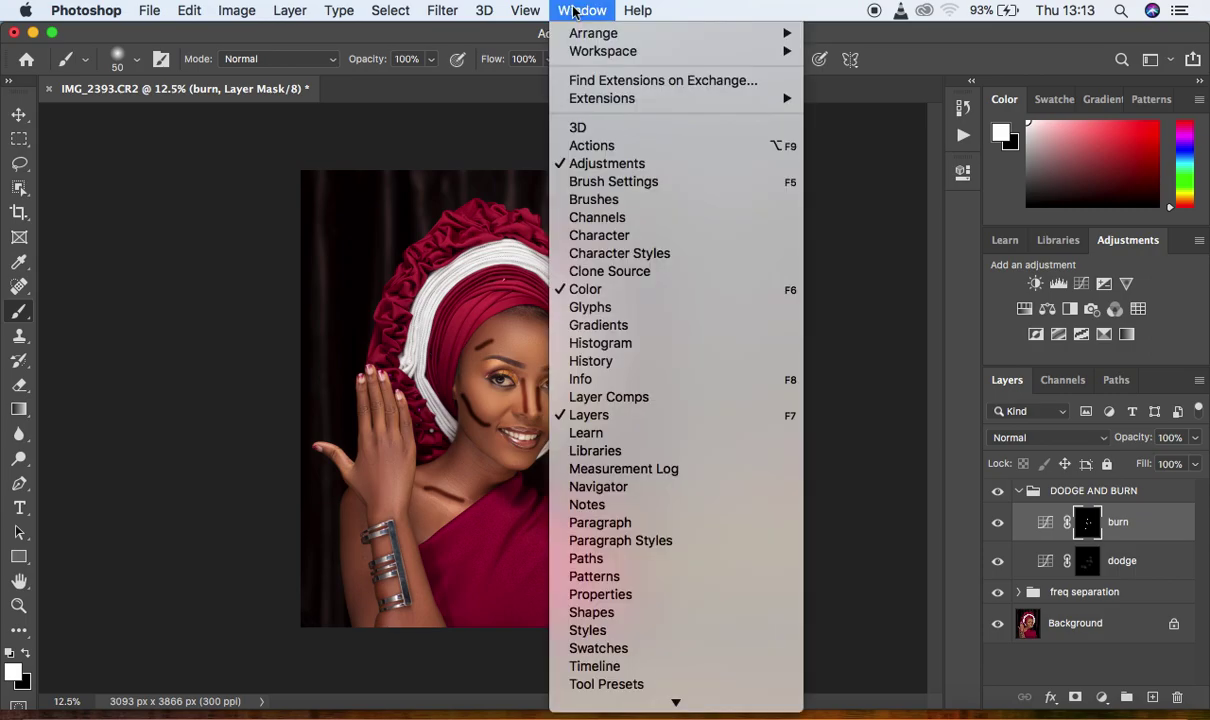
{"action": "left_click", "coordinate": [627, 594]}
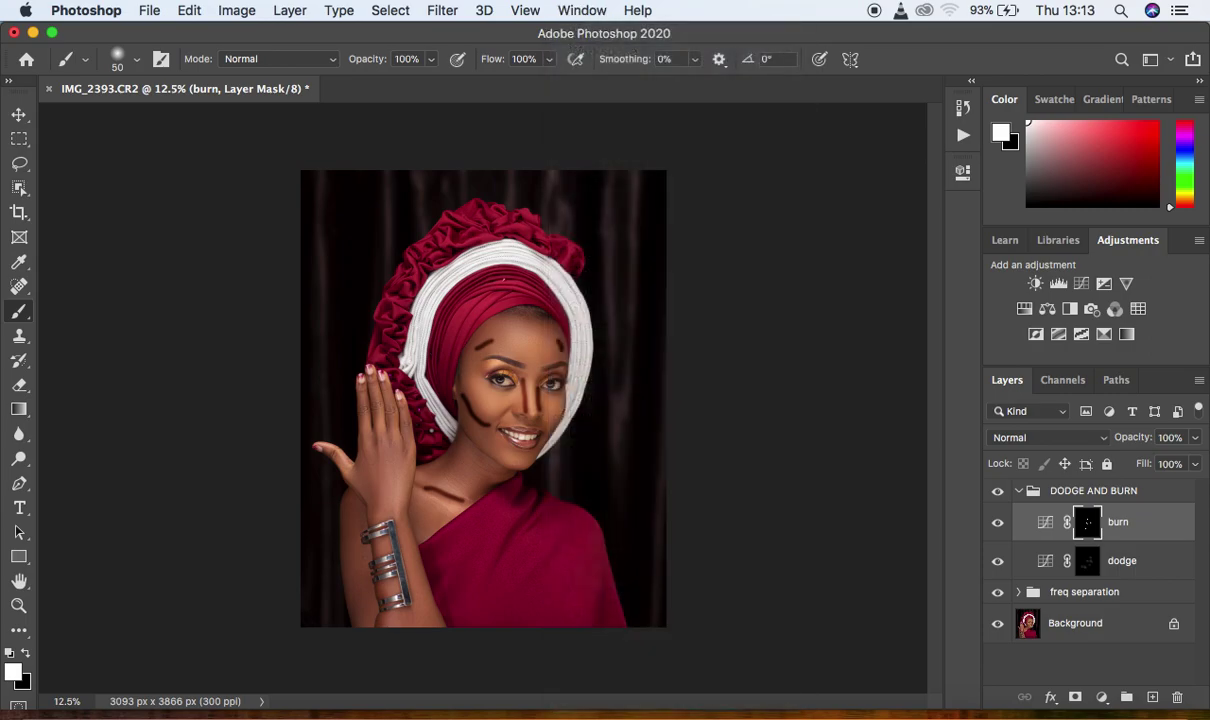
{"action": "left_click_drag", "start_coordinate": [689, 359], "coordinate": [838, 368]}
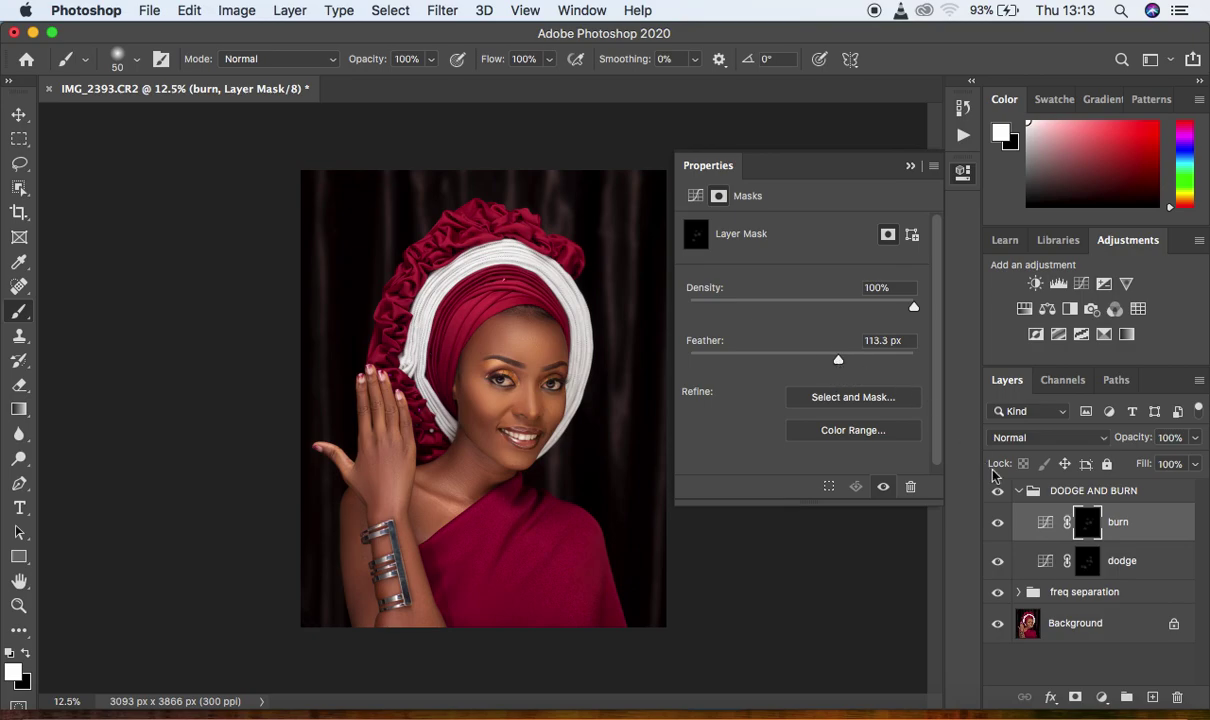
Compare the portrait with and without the burn layer, and put the mask properties away.
{"action": "left_click", "coordinate": [996, 527]}
{"action": "left_click", "coordinate": [996, 527]}
{"action": "left_click", "coordinate": [996, 527]}
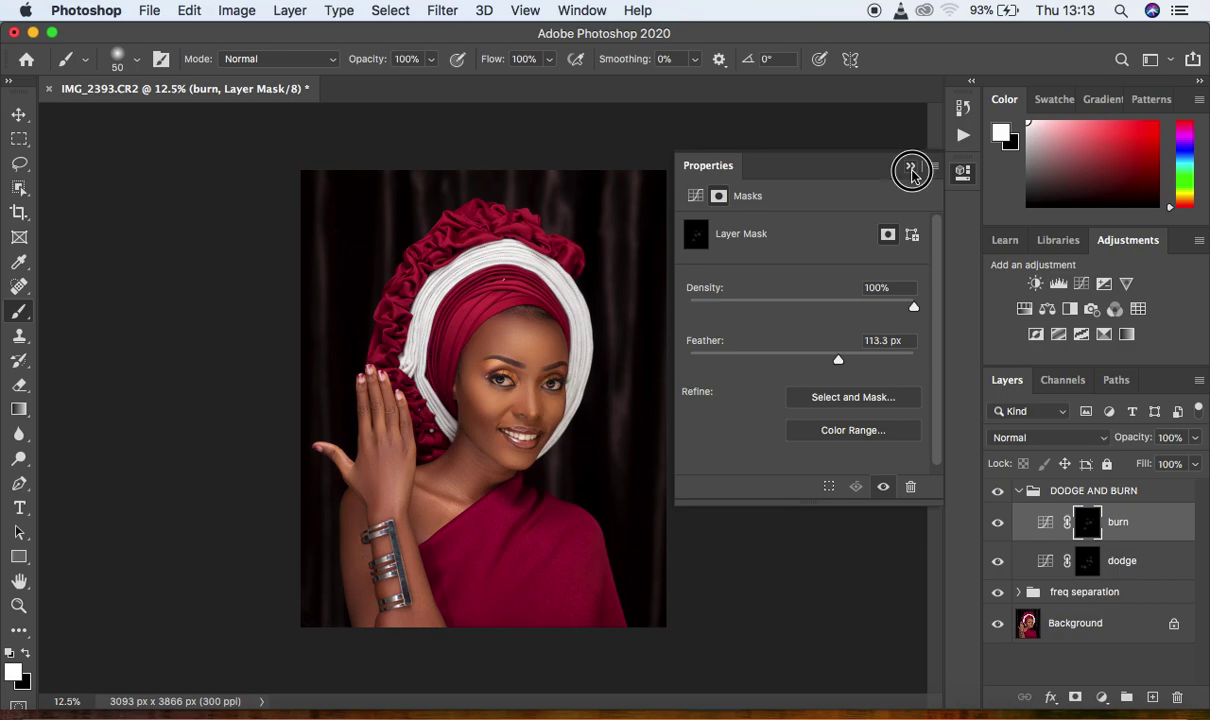
{"action": "left_click", "coordinate": [910, 168]}
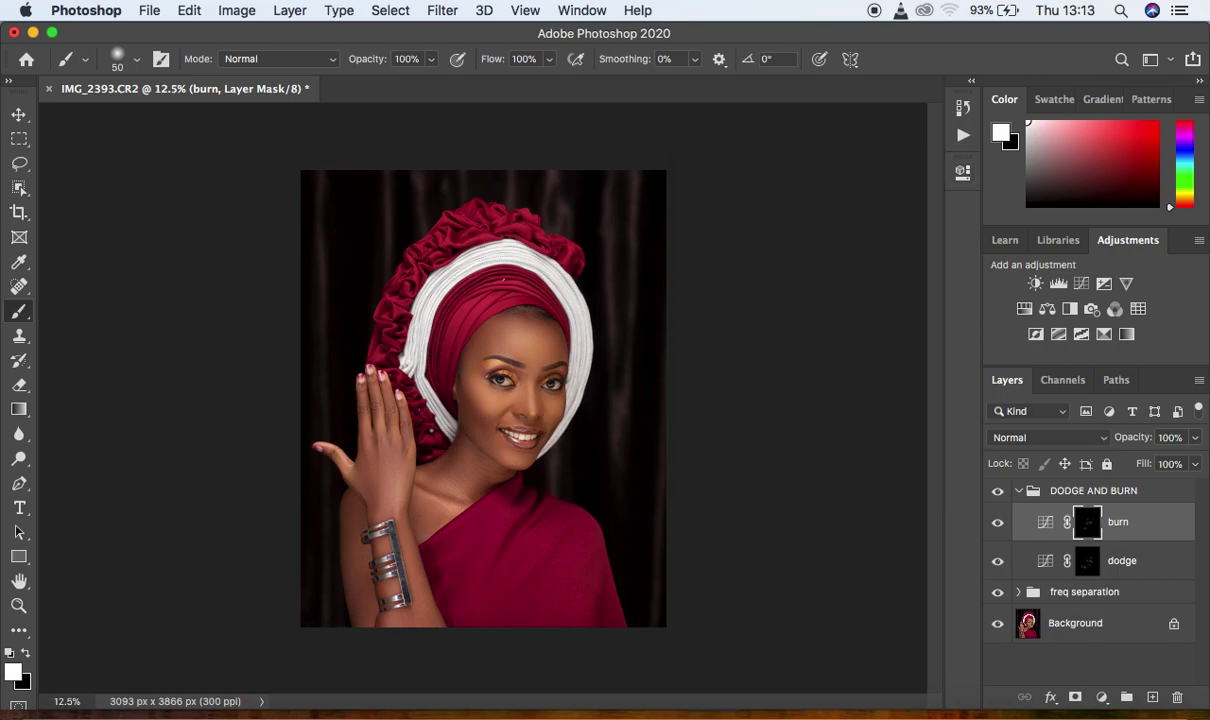
Add a Selective Color adjustment above the DODGE AND BURN group, setting Yellow to -5 and Black to +3 for the Blacks.
{"action": "left_click", "coordinate": [1018, 491]}
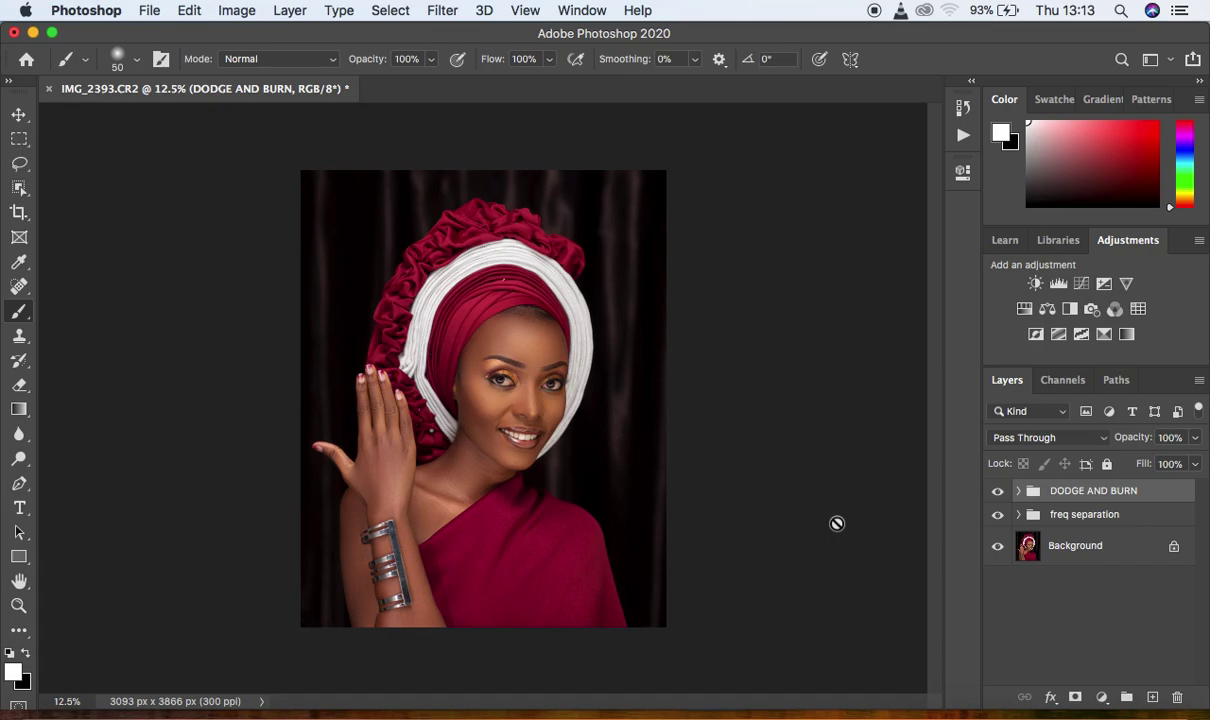
{"action": "left_click", "coordinate": [1101, 697]}
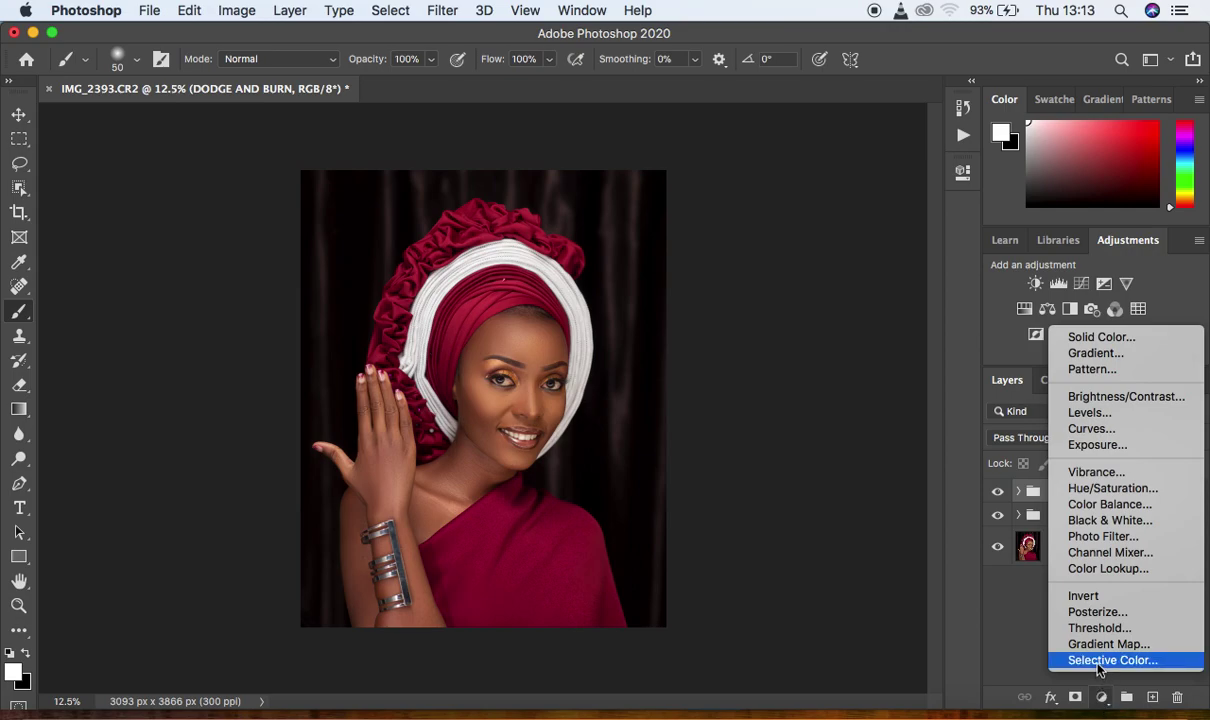
{"action": "left_click", "coordinate": [1098, 662]}
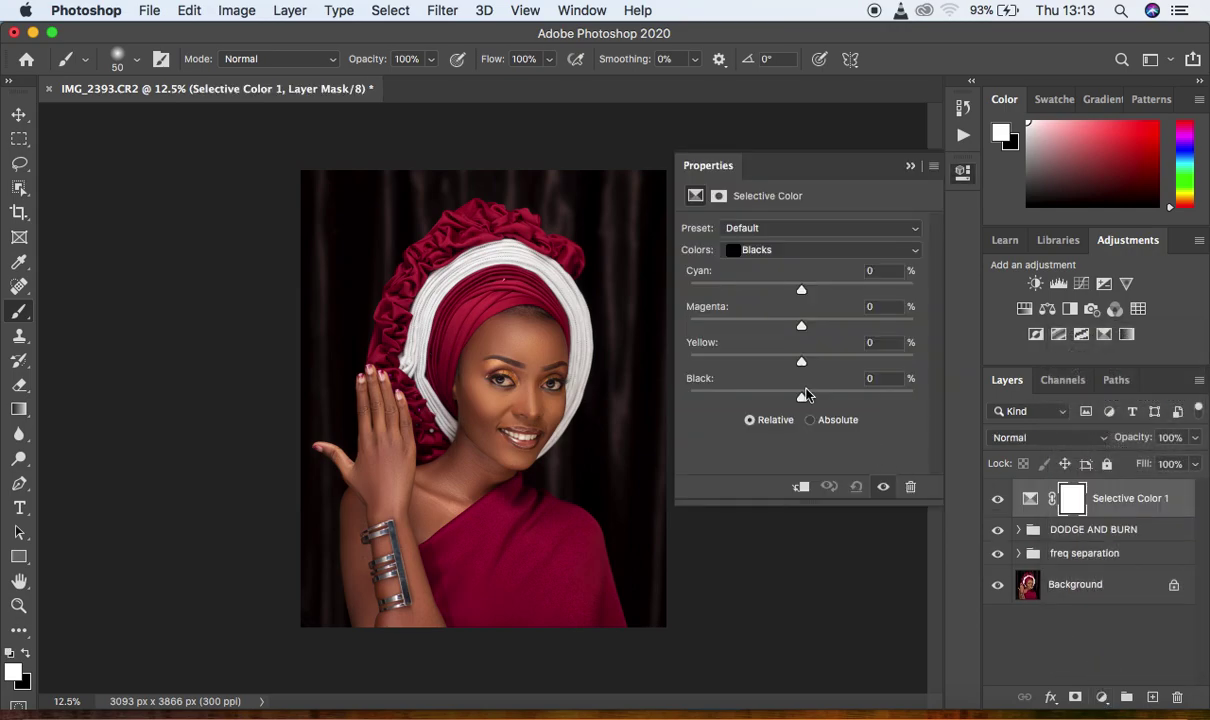
{"action": "left_click_drag", "start_coordinate": [801, 398], "coordinate": [796, 364]}
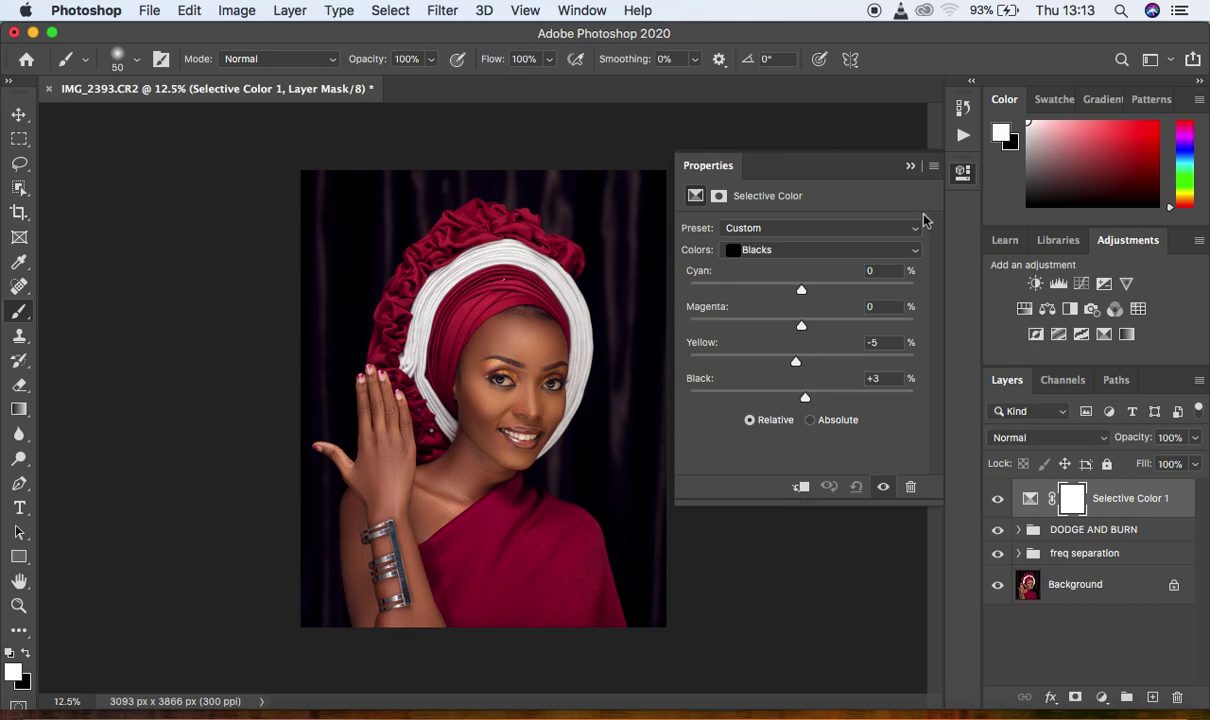
{"action": "left_click", "coordinate": [910, 165]}
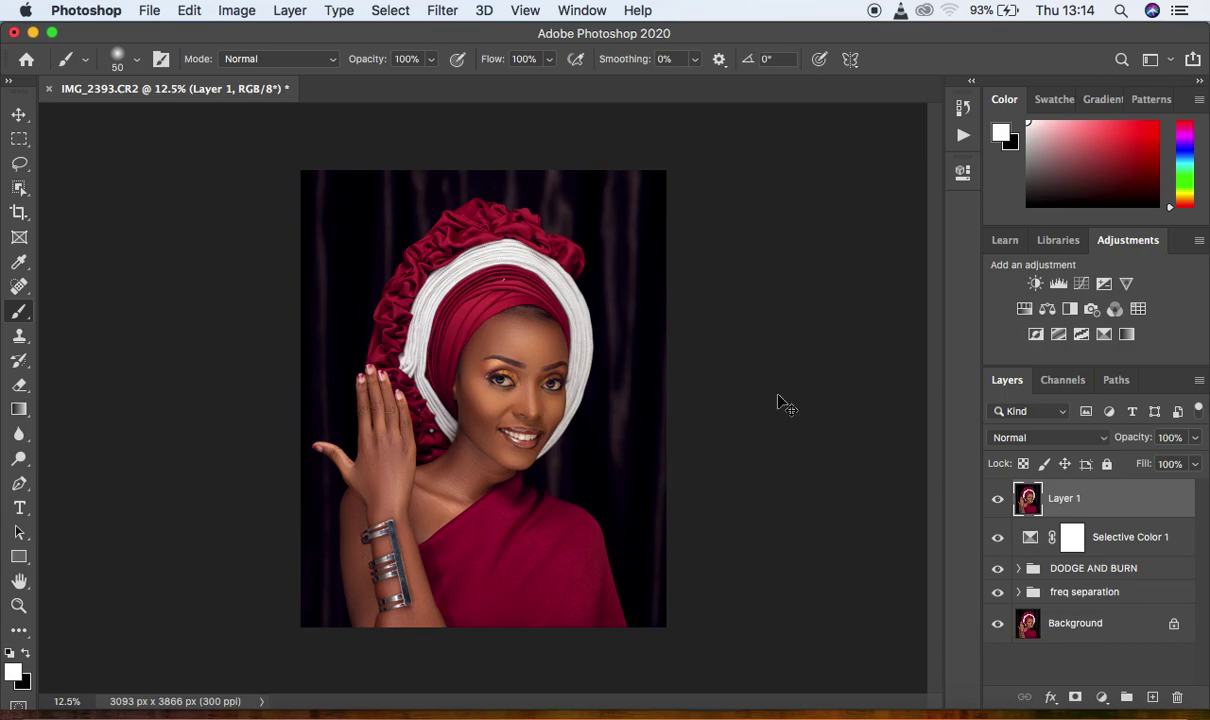
Duplicate the merged portrait layer and open the Camera Raw Filter on the copy.
{"action": "key", "text": "super+j"}
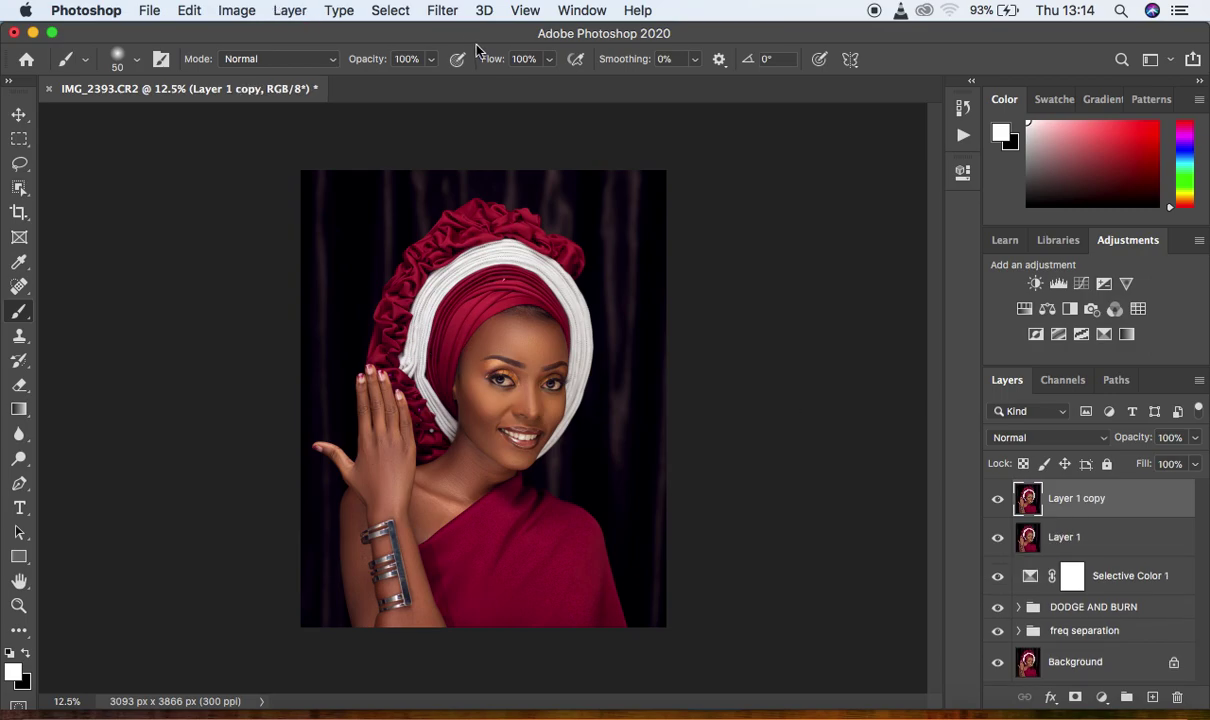
{"action": "left_click", "coordinate": [442, 10]}
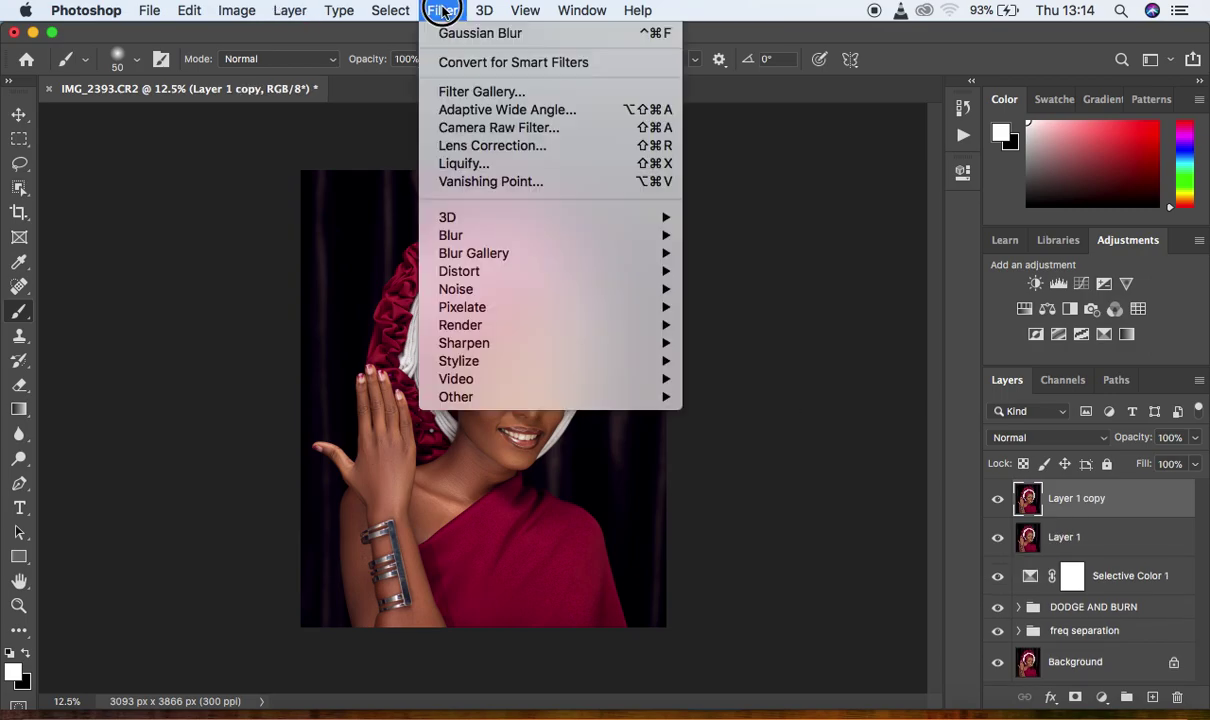
{"action": "left_click", "coordinate": [493, 128]}
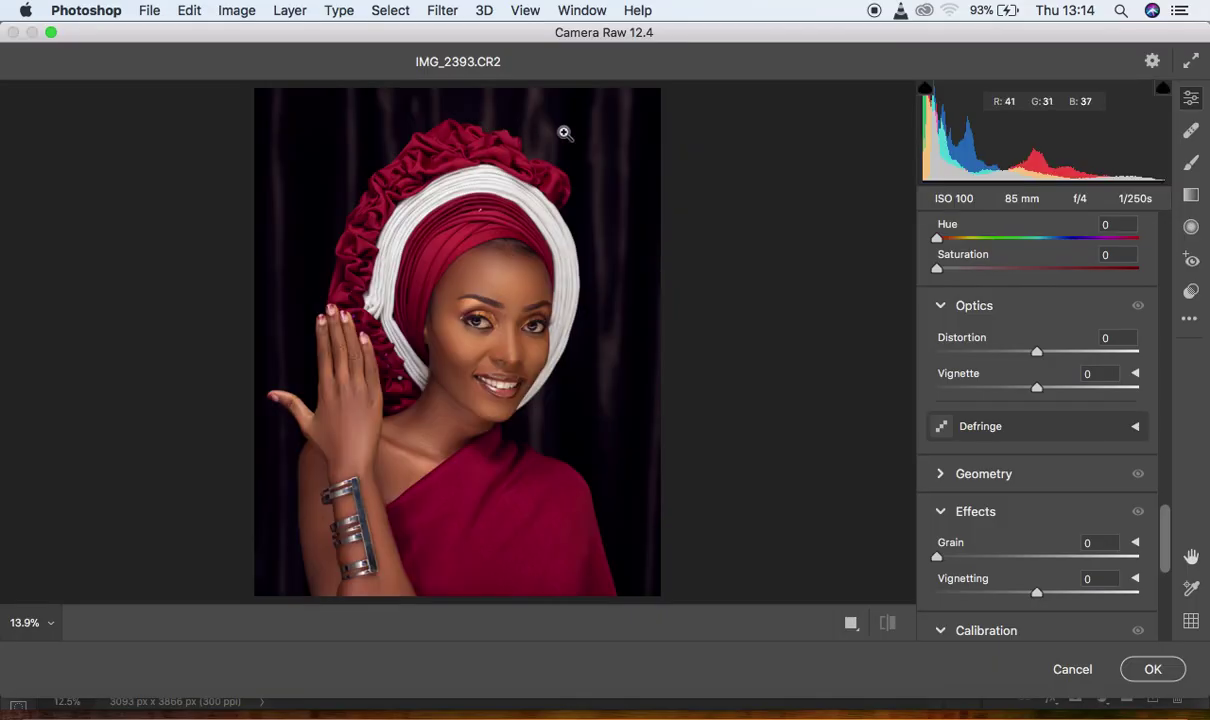
In the HSL Color Mixer, set Reds hue to -6, Oranges hue to -3, Oranges luminance to -30 and Oranges saturation to -12.
{"action": "left_click_drag", "start_coordinate": [1165, 541], "coordinate": [1169, 446]}
{"action": "left_click", "coordinate": [947, 319]}
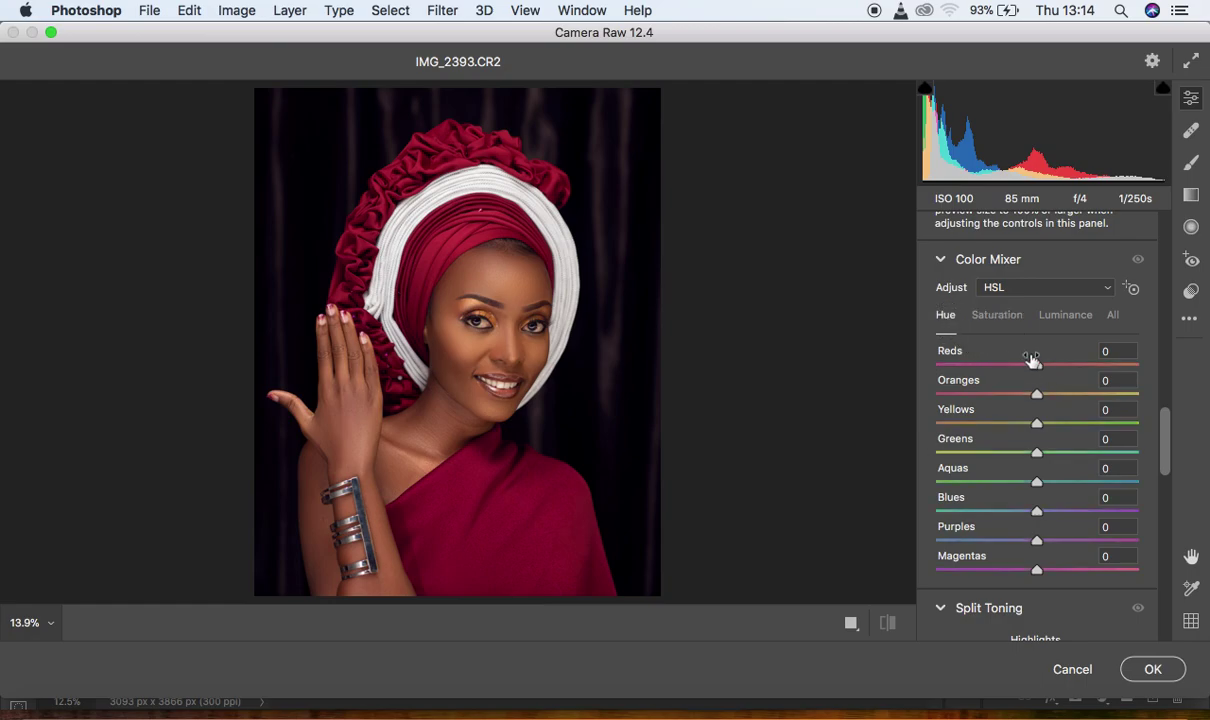
{"action": "left_click_drag", "start_coordinate": [1038, 367], "coordinate": [1033, 395]}
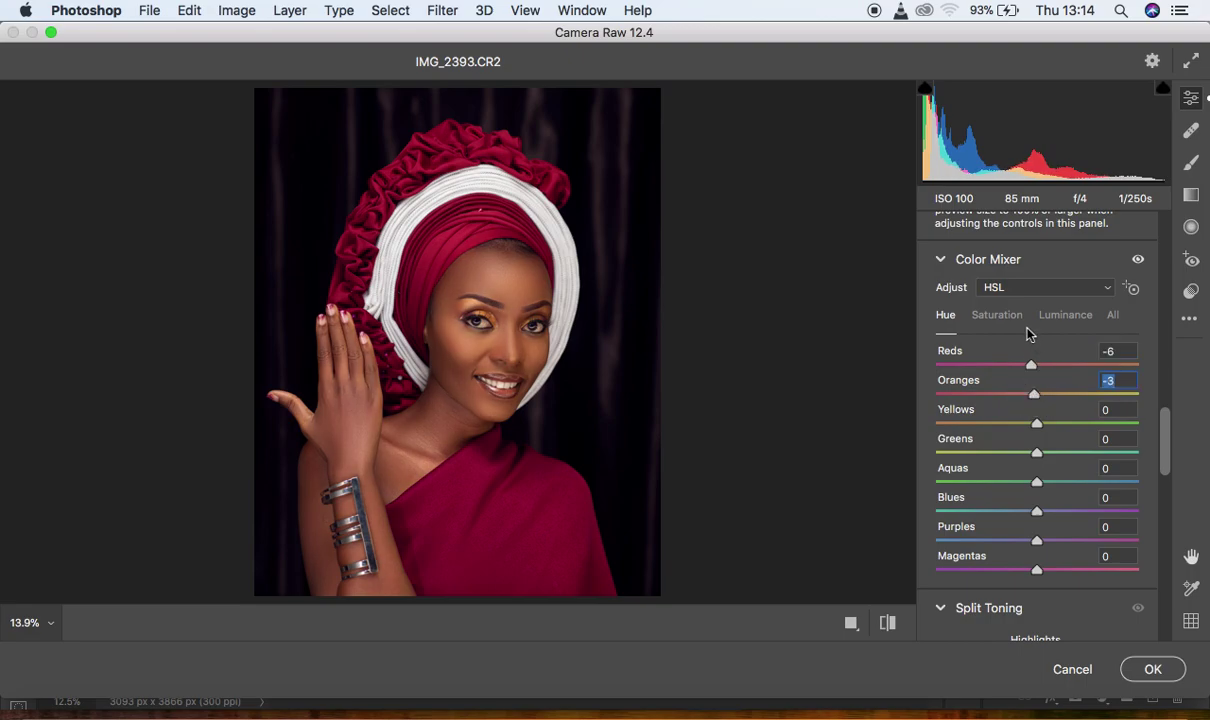
{"action": "left_click", "coordinate": [1060, 315]}
{"action": "left_click_drag", "start_coordinate": [1036, 397], "coordinate": [1007, 397]}
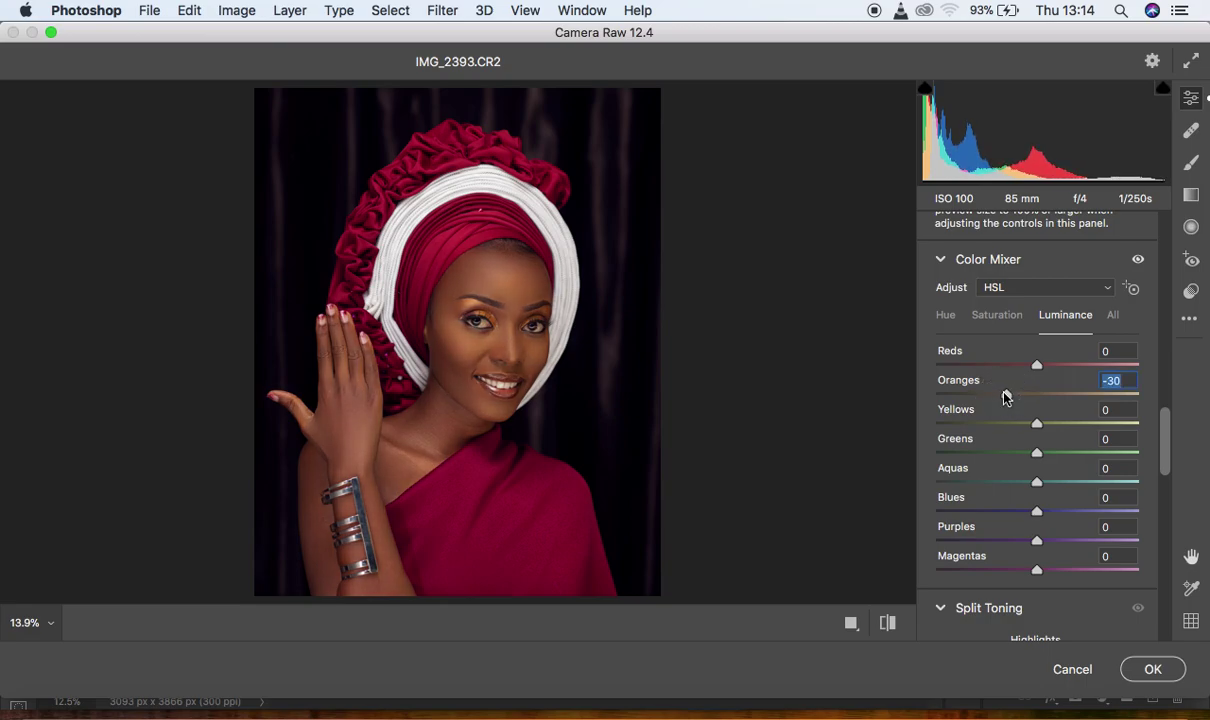
{"action": "left_click", "coordinate": [998, 316]}
{"action": "left_click_drag", "start_coordinate": [1036, 395], "coordinate": [1024, 400]}
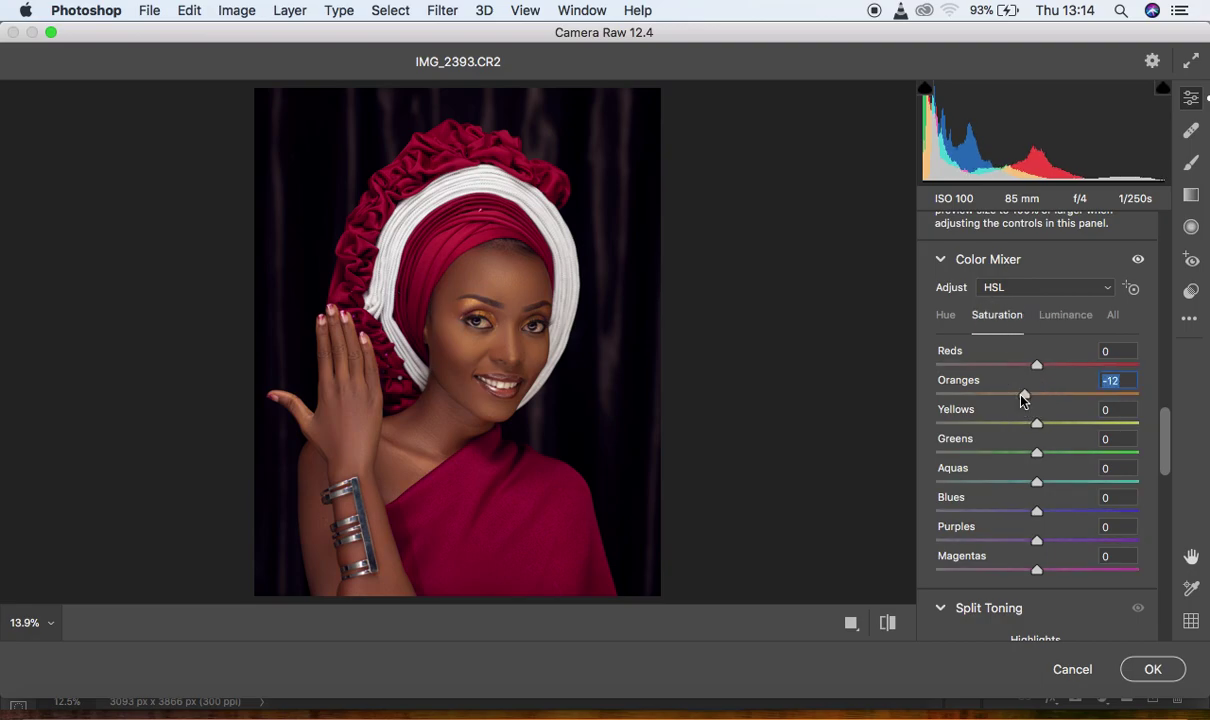
Turn the red fabric rust-brown by setting Reds hue to +73, and set Yellows saturation to -8.
{"action": "left_click", "coordinate": [946, 316]}
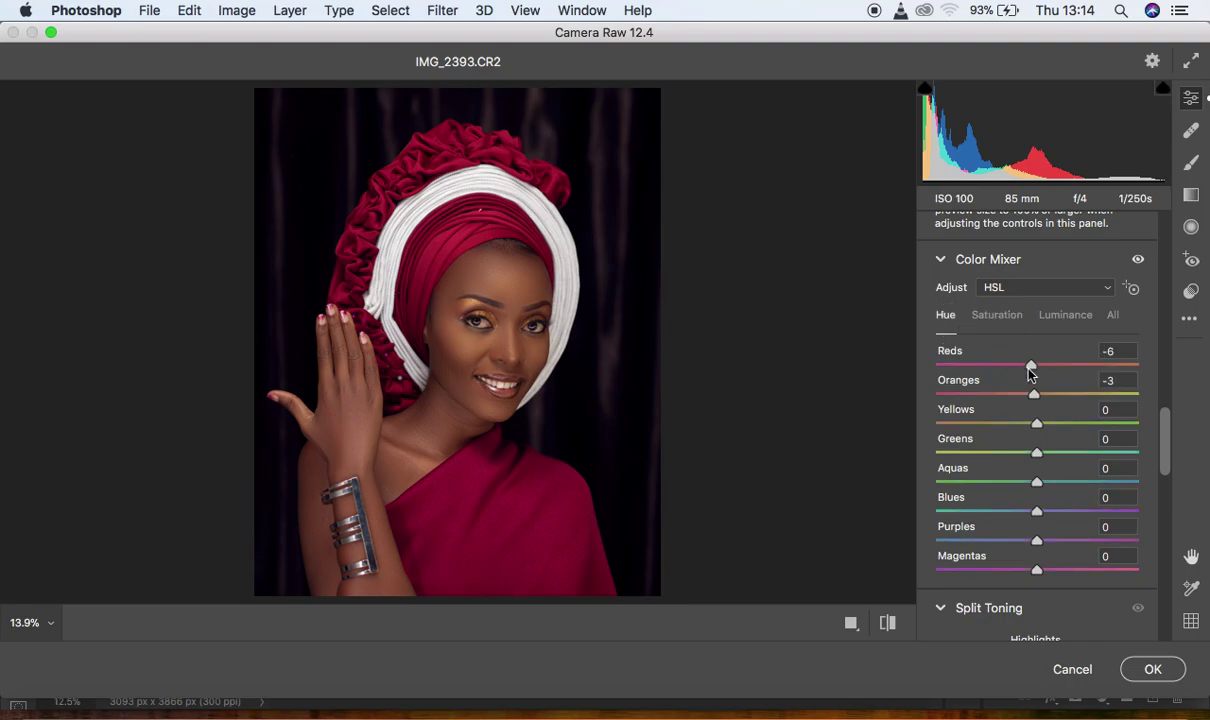
{"action": "left_click_drag", "start_coordinate": [1032, 366], "coordinate": [1110, 370]}
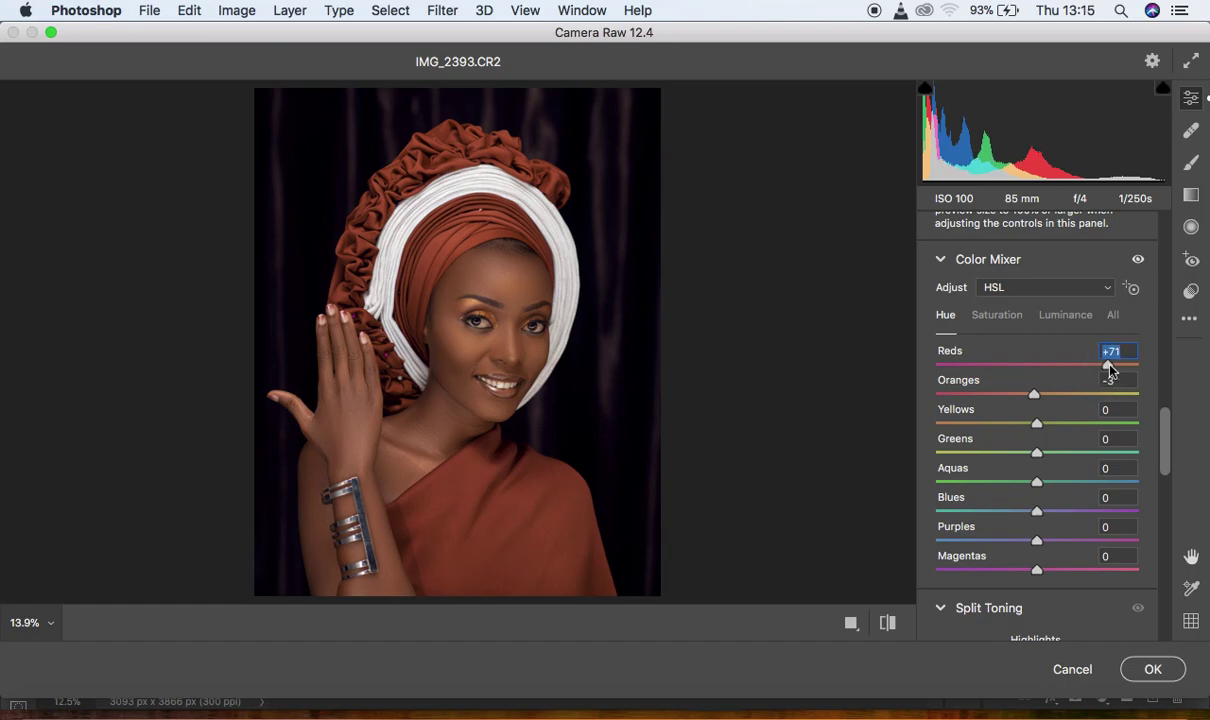
{"action": "left_click_drag", "start_coordinate": [1110, 369], "coordinate": [1113, 368]}
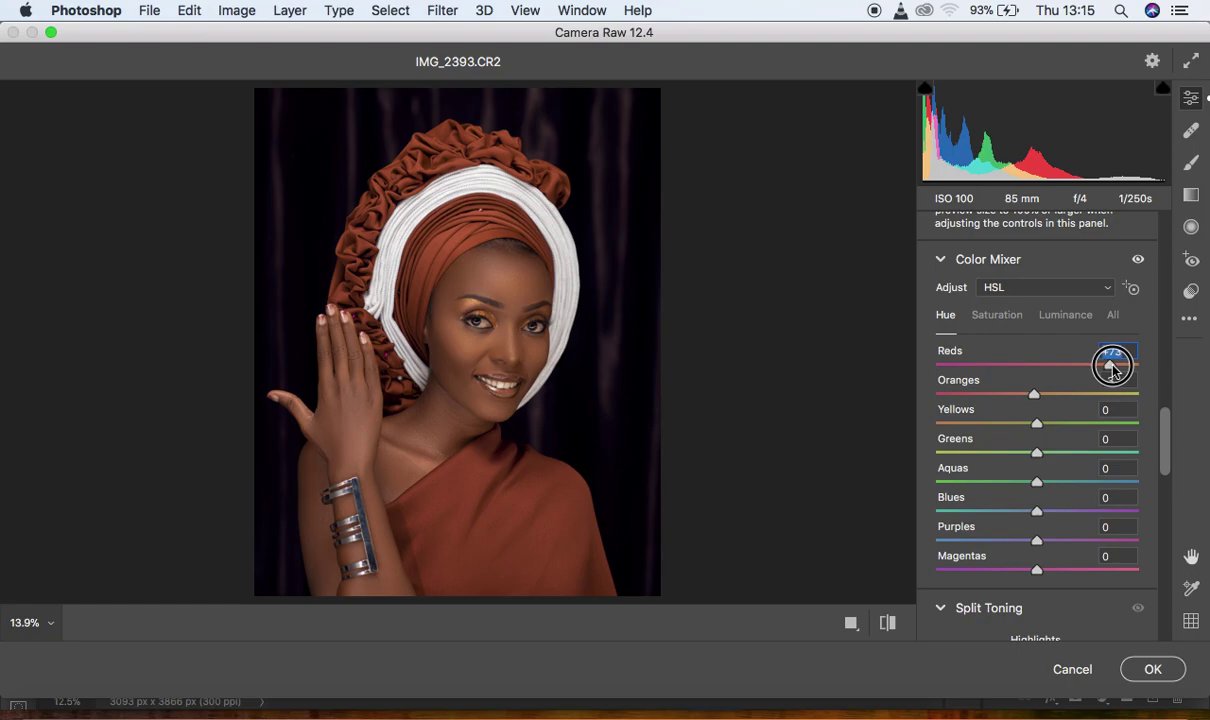
{"action": "left_click", "coordinate": [997, 316]}
{"action": "mouse_move", "coordinate": [1040, 421]}
{"action": "left_mouse_down"}
{"action": "mouse_move", "coordinate": [1019, 427]}
{"action": "mouse_move", "coordinate": [1031, 426]}
{"action": "left_mouse_up"}
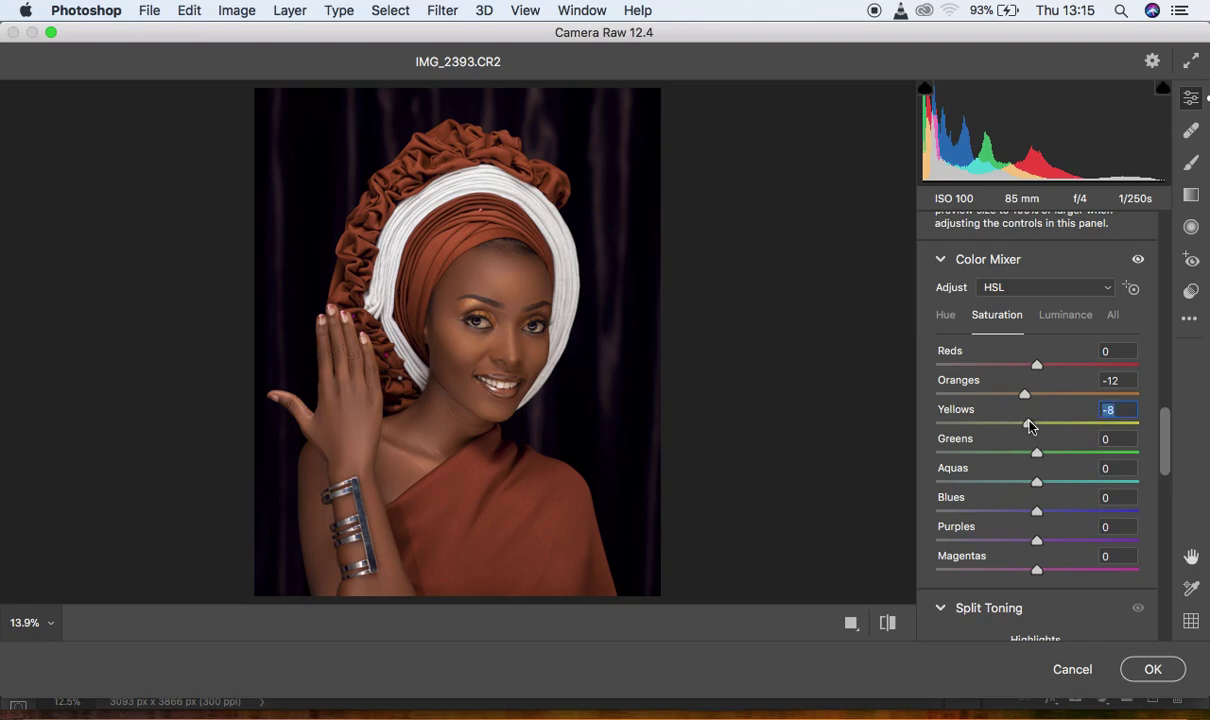
Fine-tune the skin tones by setting Oranges hue to -5 and Yellows hue to -14.
{"action": "left_click", "coordinate": [948, 316]}
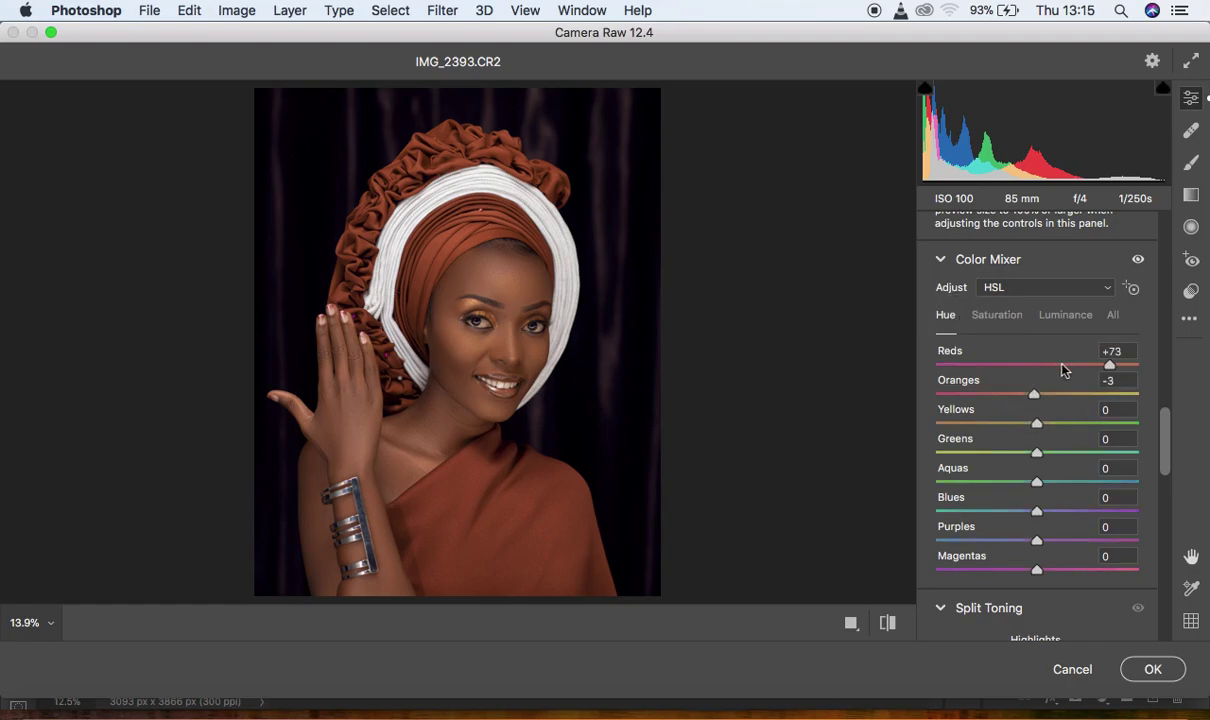
{"action": "mouse_move", "coordinate": [1034, 394]}
{"action": "left_mouse_down"}
{"action": "mouse_move", "coordinate": [1010, 394]}
{"action": "mouse_move", "coordinate": [1033, 395]}
{"action": "left_mouse_up"}
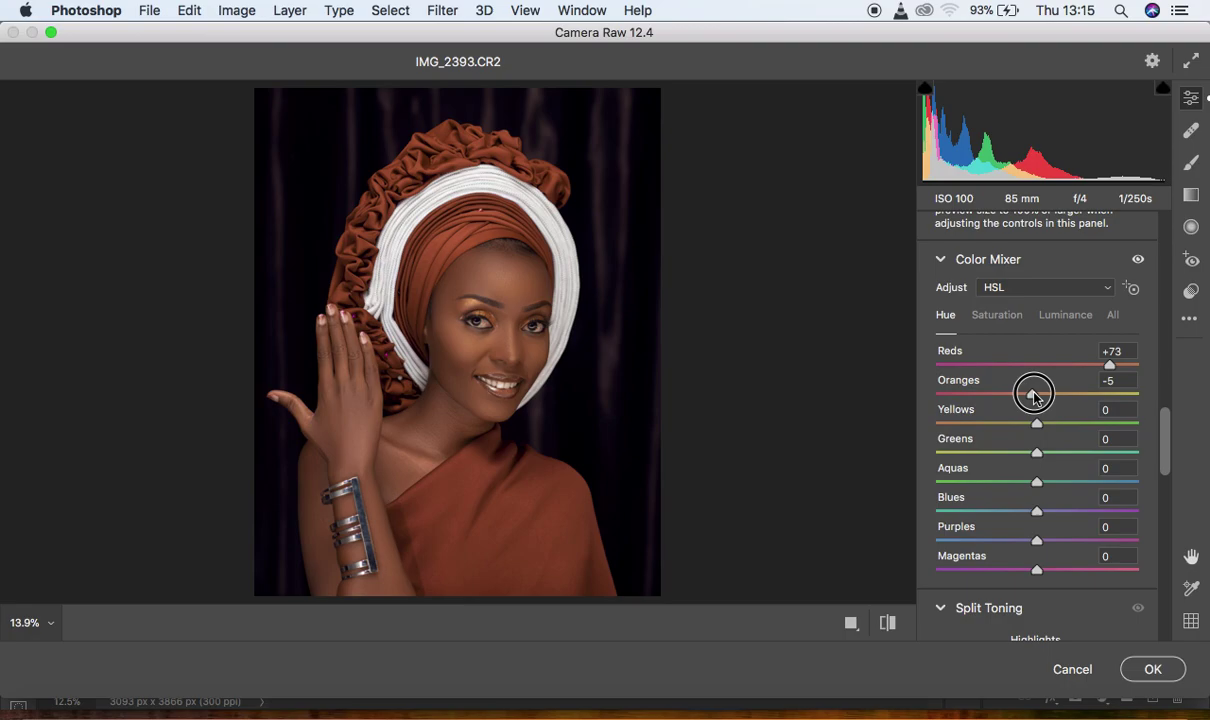
{"action": "mouse_move", "coordinate": [1037, 421]}
{"action": "left_mouse_down"}
{"action": "mouse_move", "coordinate": [975, 421]}
{"action": "mouse_move", "coordinate": [1025, 423]}
{"action": "left_mouse_up"}
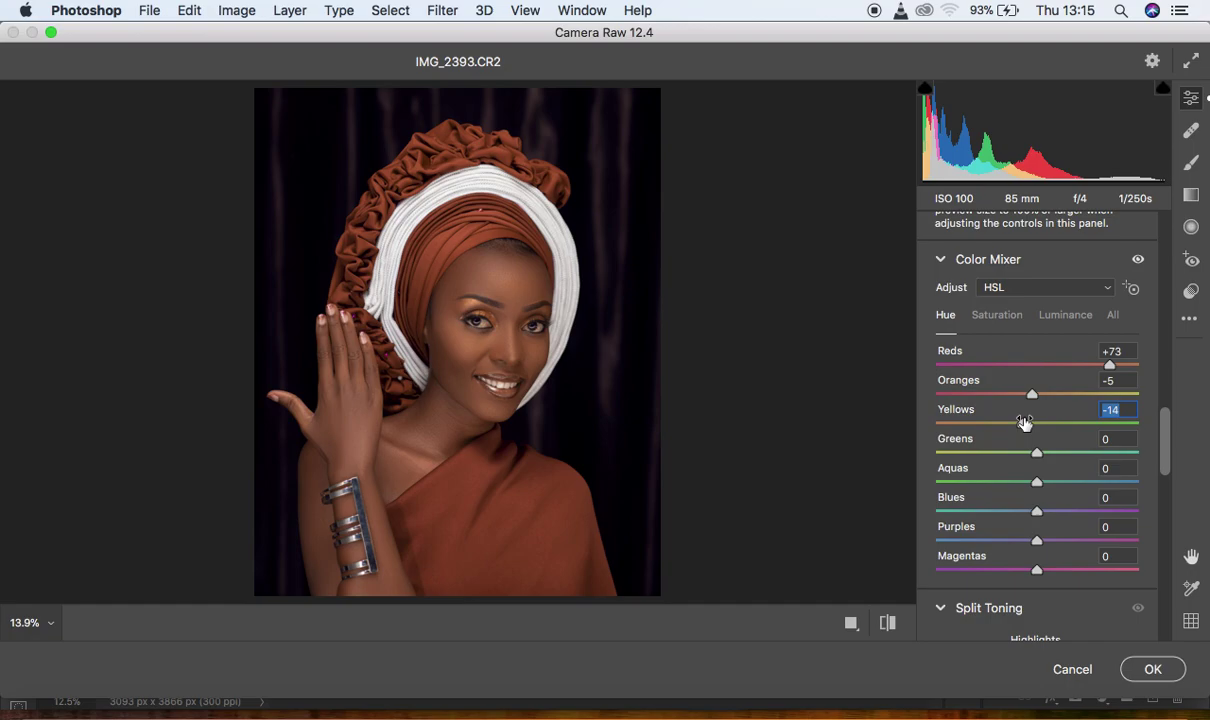
Set up a Camera Raw adjustment brush for the eyes with Temperature -22 and Tint +53.
{"action": "left_click", "coordinate": [484, 324]}
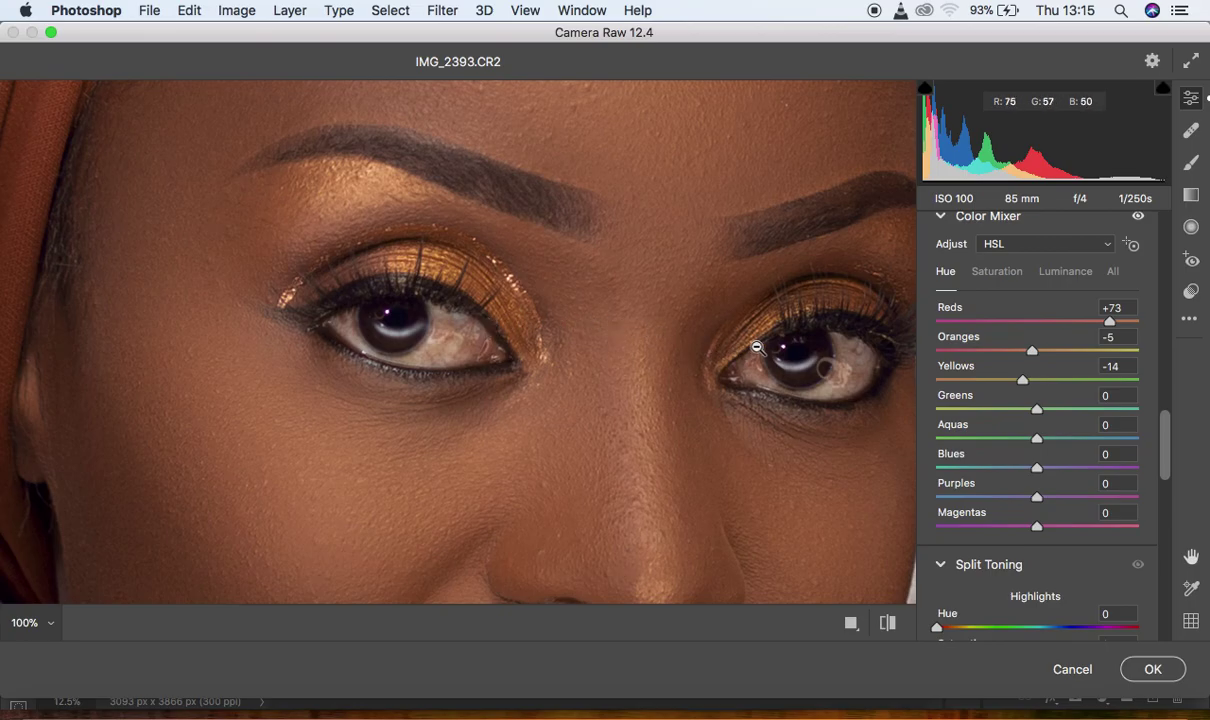
{"action": "left_click", "coordinate": [1195, 163]}
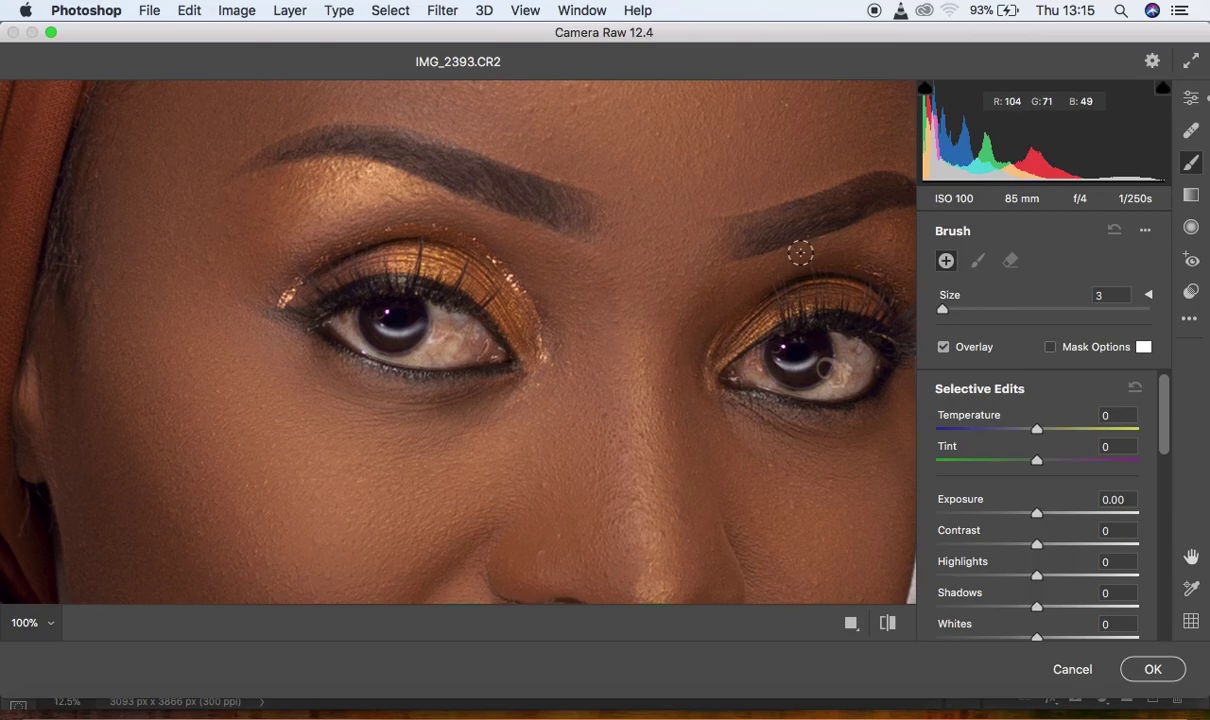
{"action": "left_click_drag", "start_coordinate": [800, 250], "coordinate": [702, 251]}
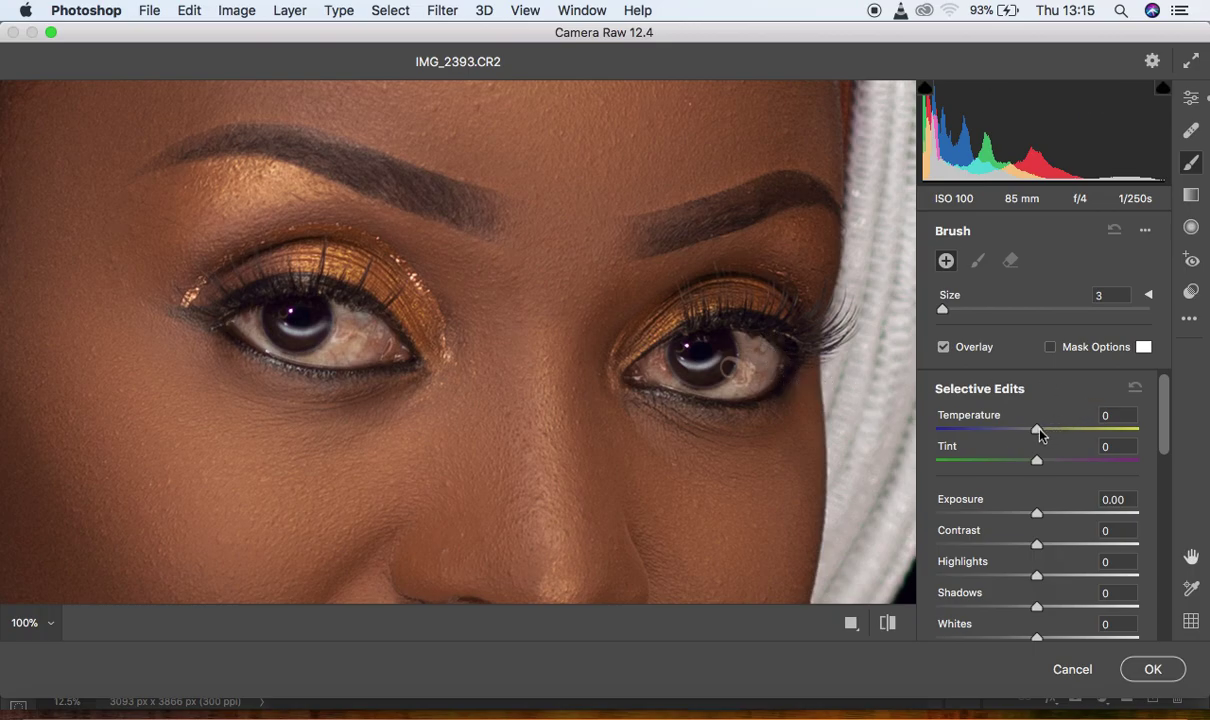
{"action": "left_click_drag", "start_coordinate": [1039, 430], "coordinate": [1016, 431]}
{"action": "left_click_drag", "start_coordinate": [1037, 463], "coordinate": [1090, 462]}
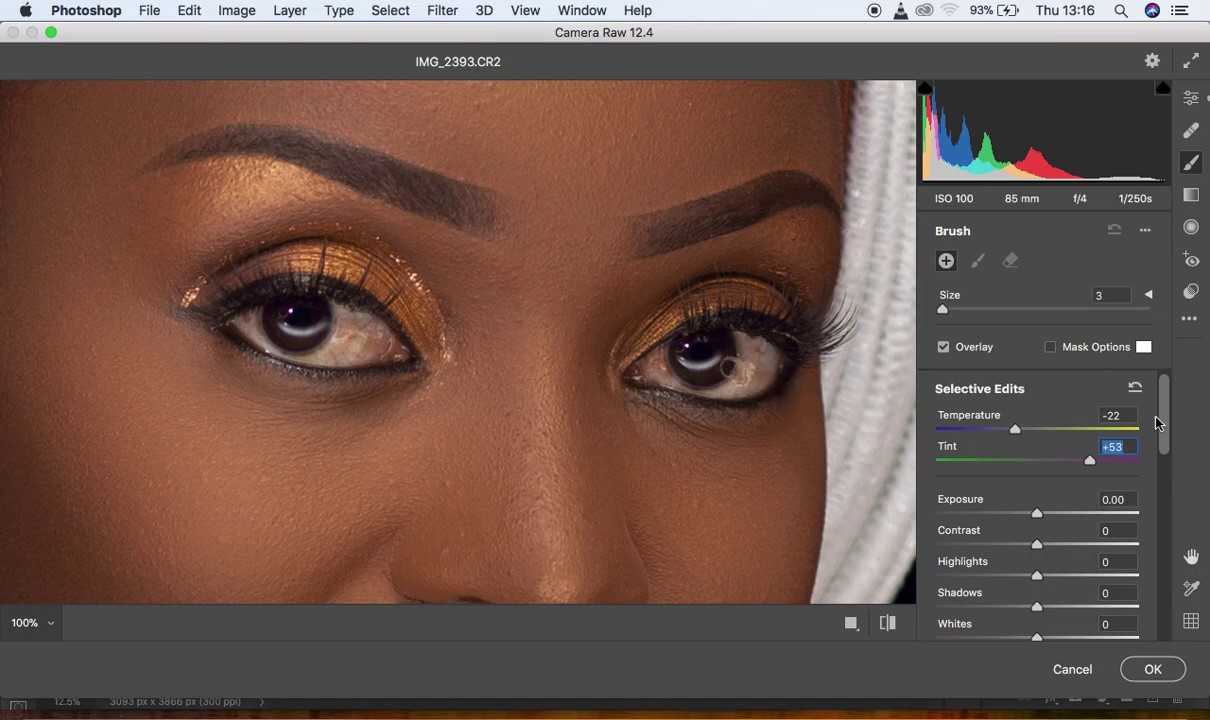
Raise the adjustment brush's Highlights and Whites slightly and set its Saturation to -57.
{"action": "left_click_drag", "start_coordinate": [1164, 418], "coordinate": [1166, 468]}
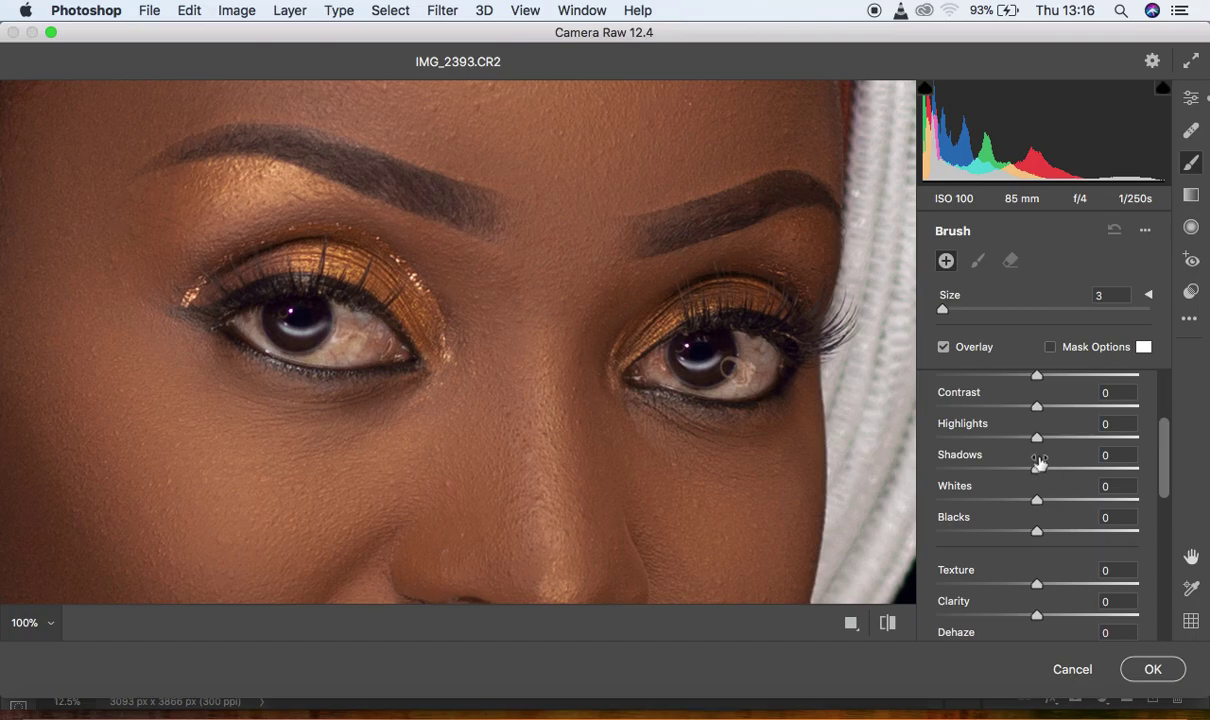
{"action": "left_click_drag", "start_coordinate": [1038, 441], "coordinate": [1041, 437]}
{"action": "left_click_drag", "start_coordinate": [1037, 502], "coordinate": [1042, 506]}
{"action": "left_click_drag", "start_coordinate": [1167, 470], "coordinate": [1170, 543]}
{"action": "left_click_drag", "start_coordinate": [1037, 554], "coordinate": [985, 554]}
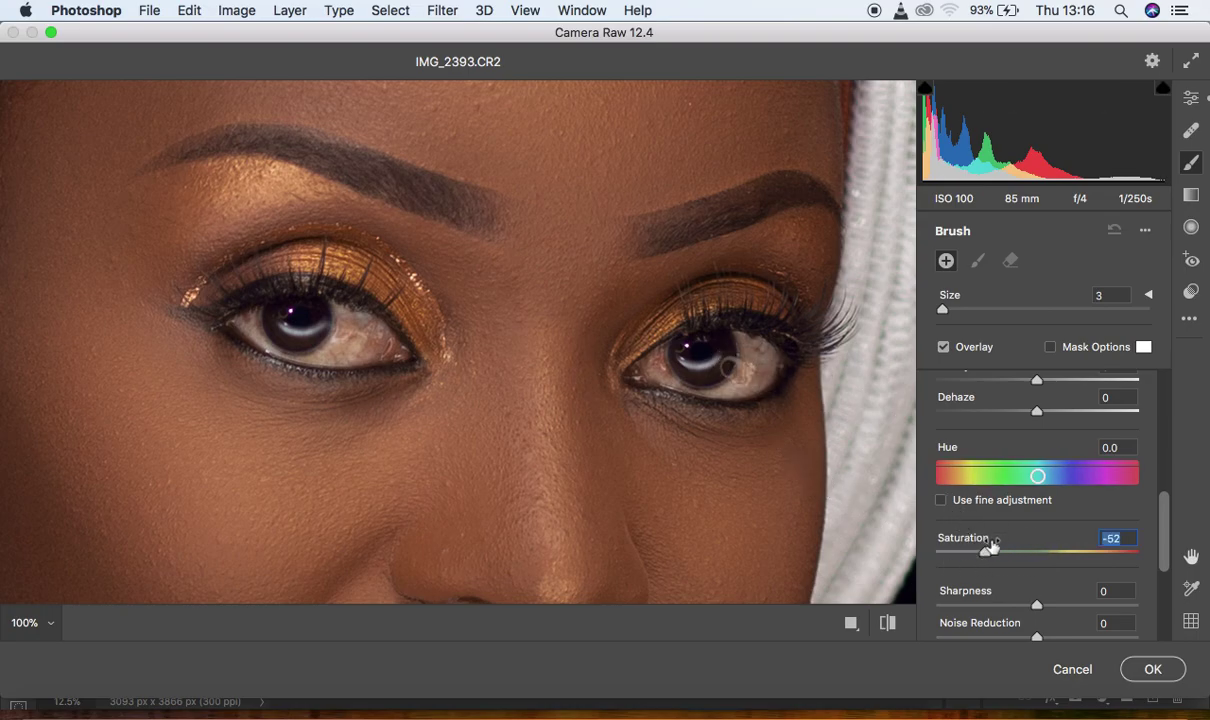
{"action": "left_click_drag", "start_coordinate": [985, 556], "coordinate": [980, 557]}
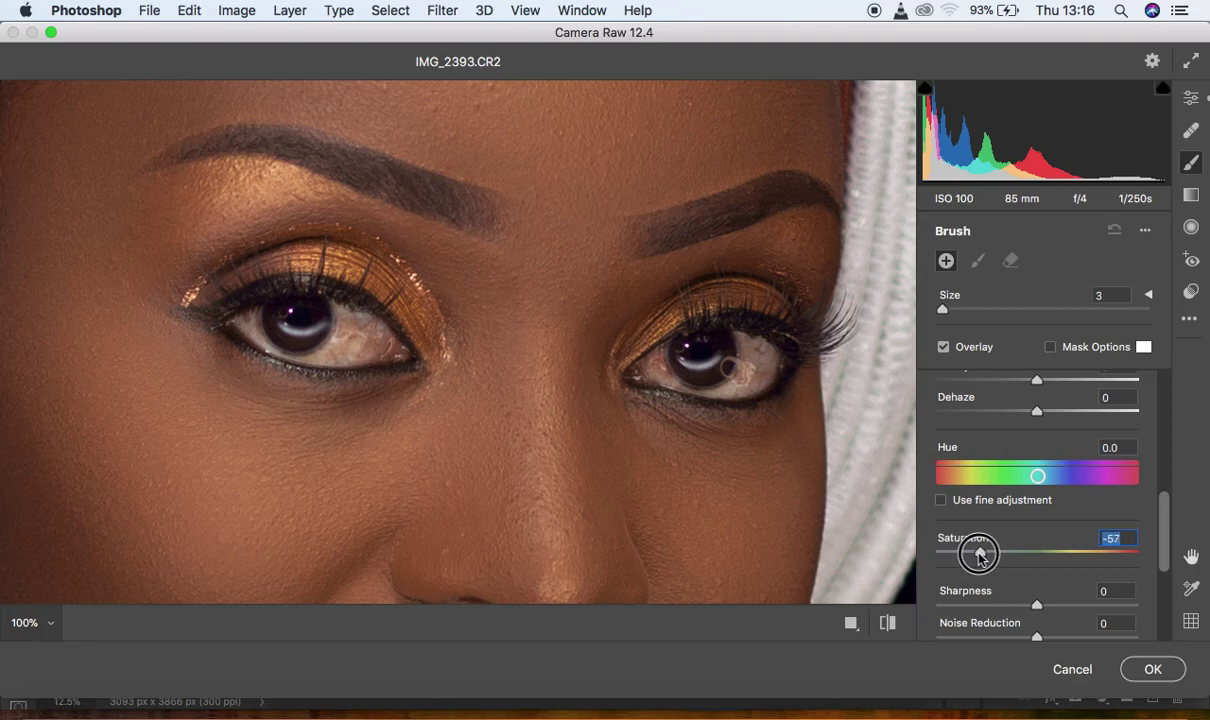
Paint the adjustment brush over the whites of both eyes to neutralize their reddish tint.
{"action": "mouse_move", "coordinate": [704, 323]}
{"action": "left_mouse_down"}
{"action": "mouse_move", "coordinate": [745, 343]}
{"action": "mouse_move", "coordinate": [756, 330]}
{"action": "mouse_move", "coordinate": [746, 380]}
{"action": "mouse_move", "coordinate": [697, 388]}
{"action": "mouse_move", "coordinate": [655, 345]}
{"action": "mouse_move", "coordinate": [652, 358]}
{"action": "mouse_move", "coordinate": [721, 383]}
{"action": "mouse_move", "coordinate": [724, 343]}
{"action": "mouse_move", "coordinate": [767, 359]}
{"action": "mouse_move", "coordinate": [691, 357]}
{"action": "mouse_move", "coordinate": [743, 343]}
{"action": "left_mouse_up"}
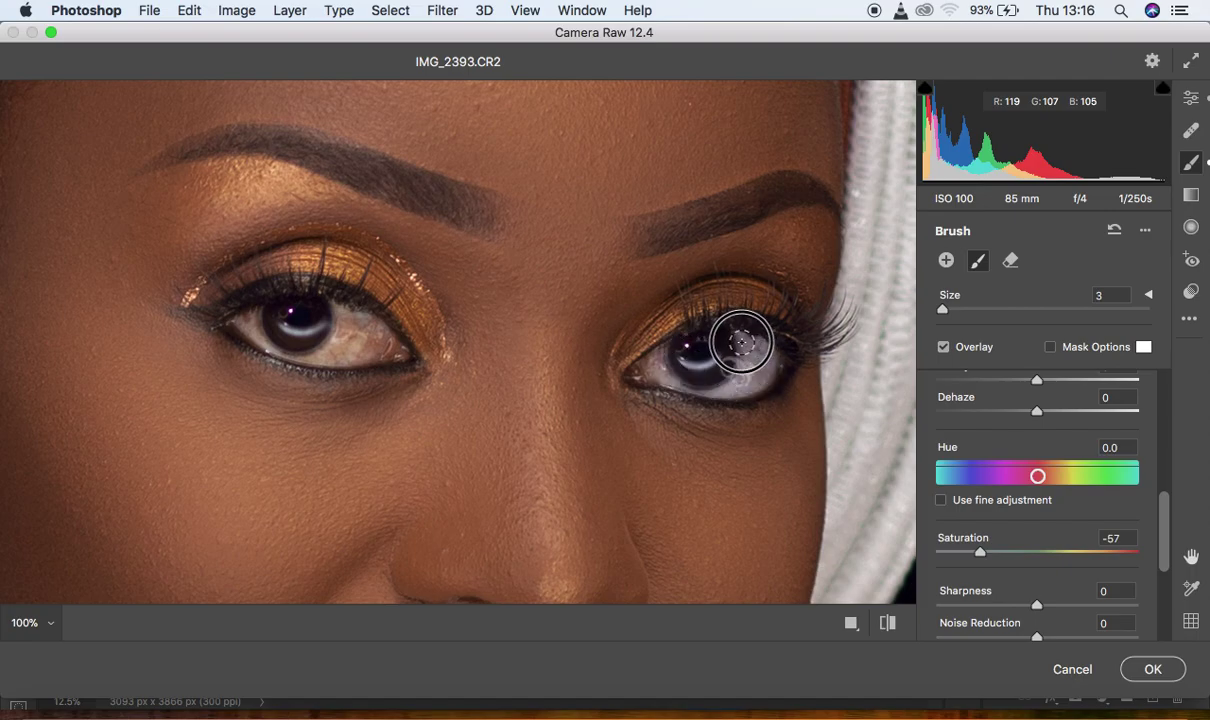
{"action": "mouse_move", "coordinate": [340, 308]}
{"action": "left_mouse_down"}
{"action": "mouse_move", "coordinate": [317, 348]}
{"action": "mouse_move", "coordinate": [358, 332]}
{"action": "mouse_move", "coordinate": [339, 309]}
{"action": "mouse_move", "coordinate": [366, 329]}
{"action": "mouse_move", "coordinate": [316, 357]}
{"action": "mouse_move", "coordinate": [300, 350]}
{"action": "mouse_move", "coordinate": [341, 332]}
{"action": "mouse_move", "coordinate": [329, 306]}
{"action": "mouse_move", "coordinate": [358, 332]}
{"action": "mouse_move", "coordinate": [339, 346]}
{"action": "mouse_move", "coordinate": [281, 345]}
{"action": "mouse_move", "coordinate": [245, 321]}
{"action": "mouse_move", "coordinate": [270, 337]}
{"action": "mouse_move", "coordinate": [297, 338]}
{"action": "mouse_move", "coordinate": [257, 312]}
{"action": "mouse_move", "coordinate": [345, 330]}
{"action": "left_mouse_up"}
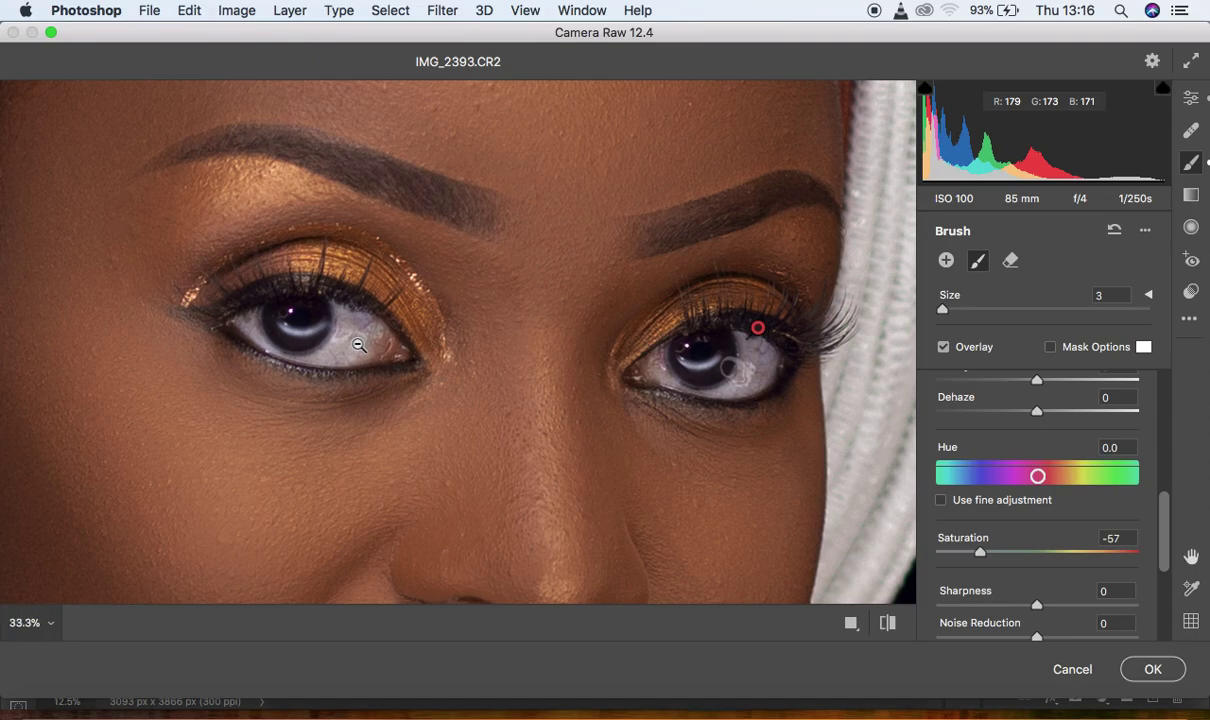
{"action": "left_click", "coordinate": [358, 344], "text": "alt"}
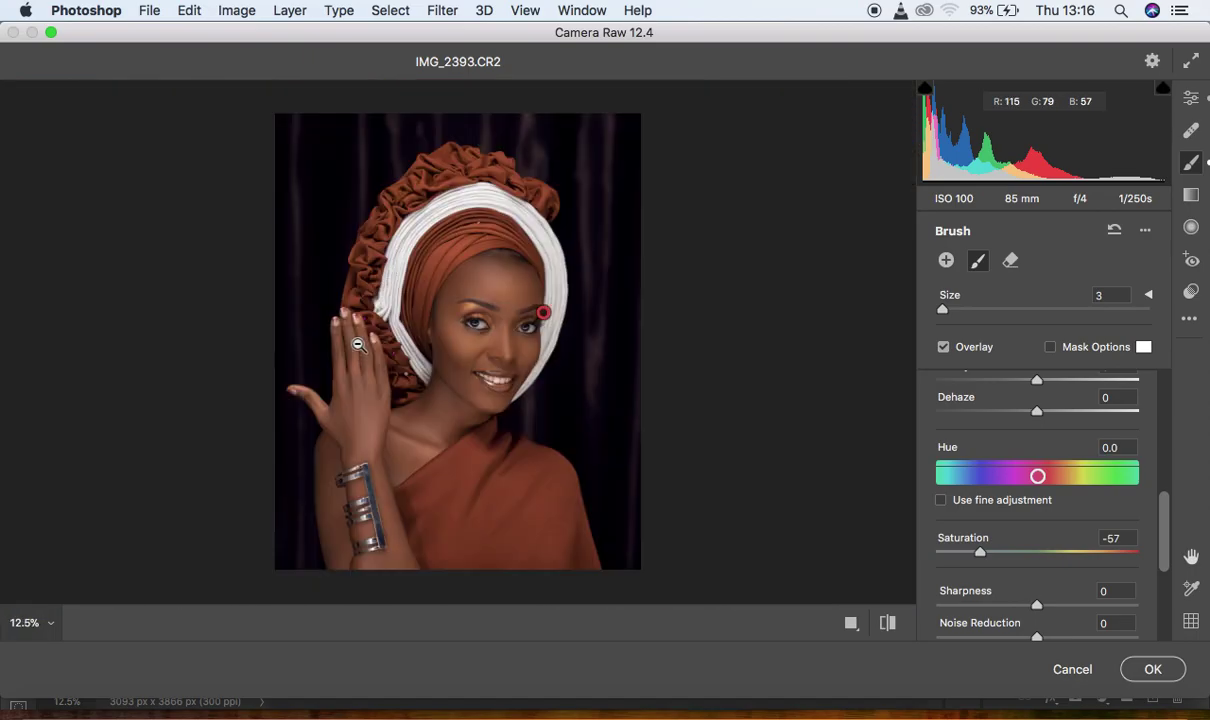
Whiten the upper front teeth by painting them with the same adjustment brush used on the eyes.
{"action": "left_click", "coordinate": [358, 344]}
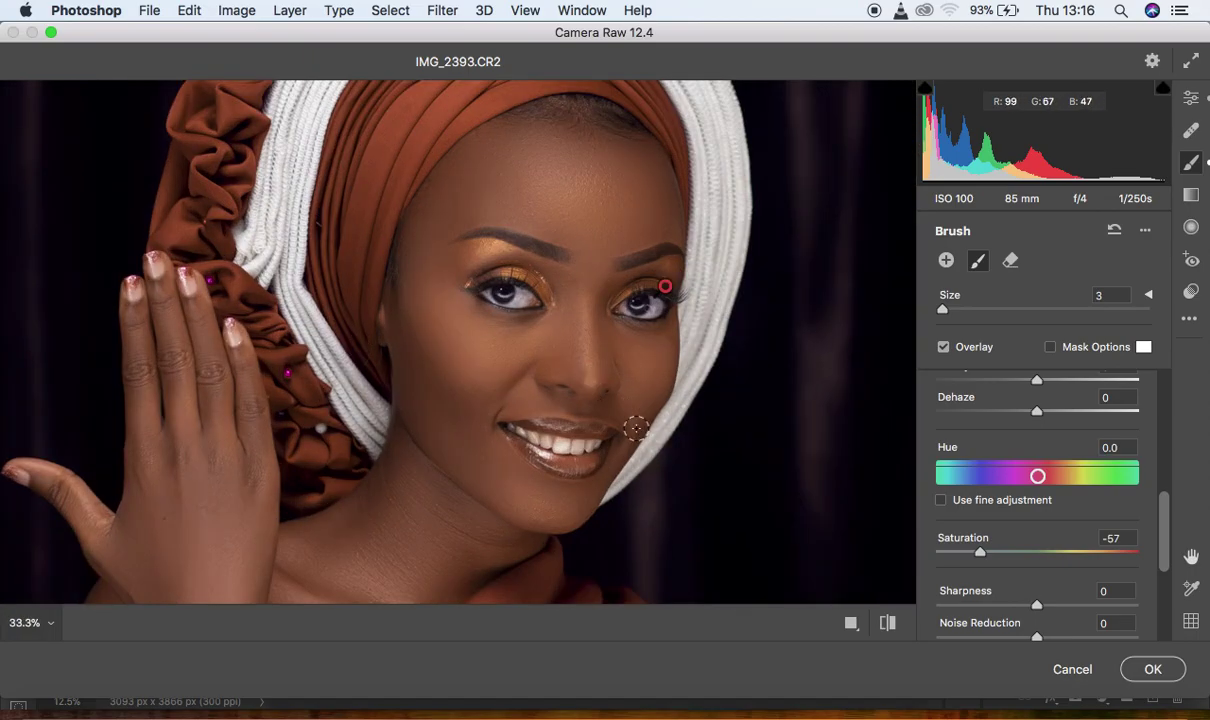
{"action": "key", "text": "alt"}
{"action": "key", "text": "super+equal"}
{"action": "key", "text": "super+equal"}
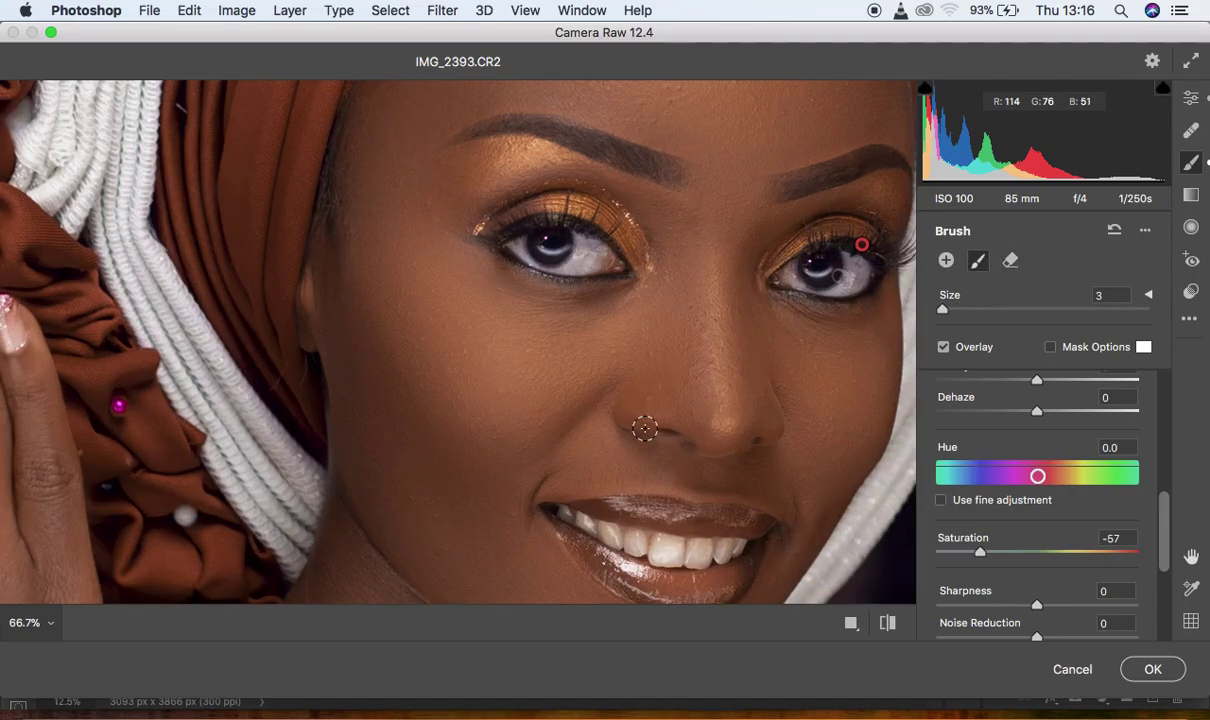
{"action": "left_click_drag", "start_coordinate": [767, 440], "coordinate": [621, 316]}
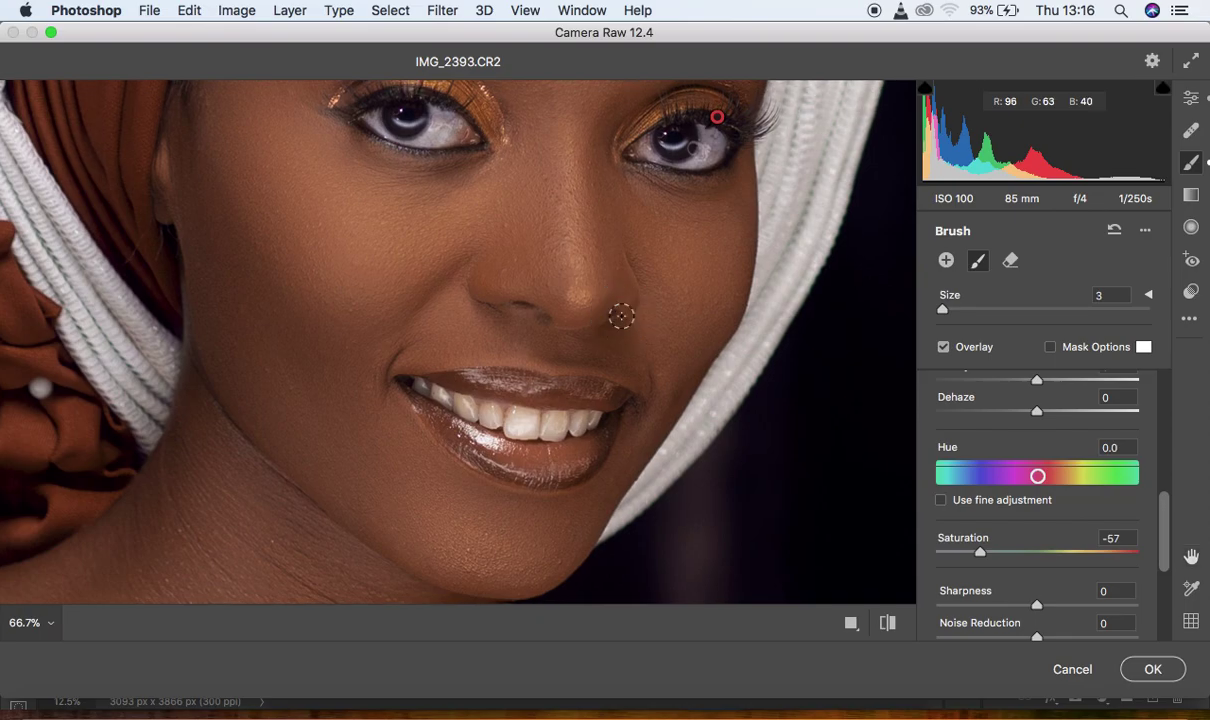
{"action": "left_click", "coordinate": [621, 316]}
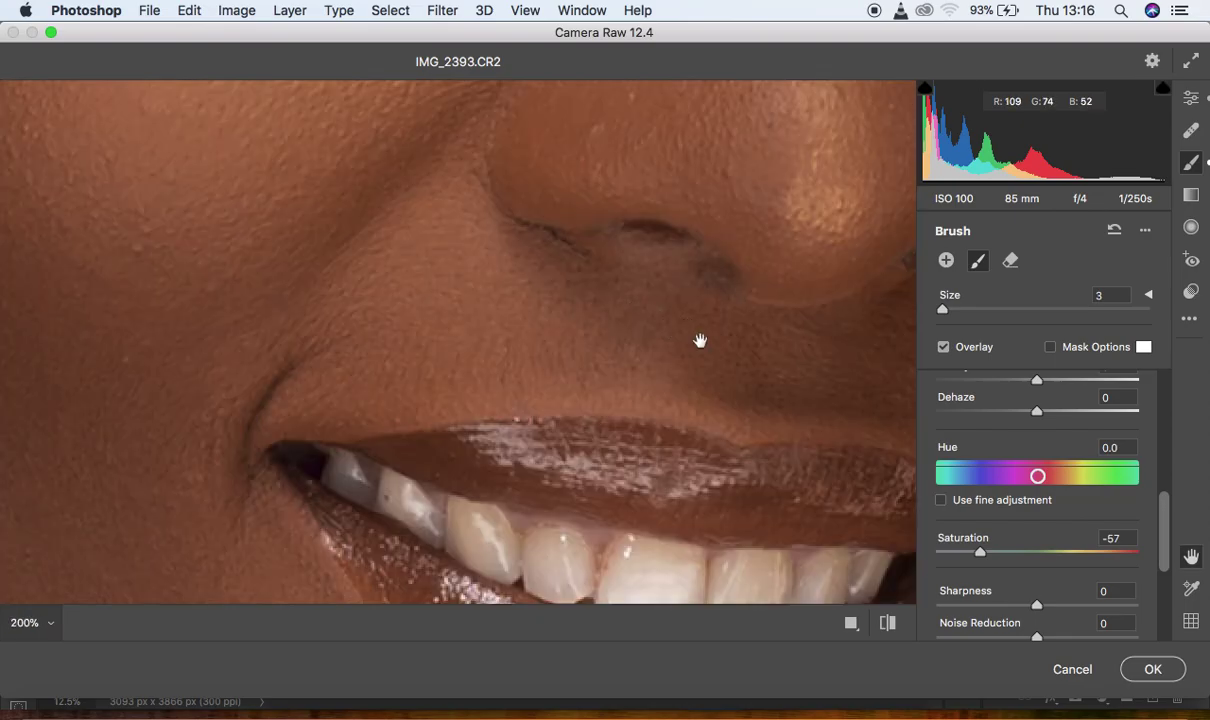
{"action": "left_click_drag", "start_coordinate": [667, 295], "coordinate": [513, 135]}
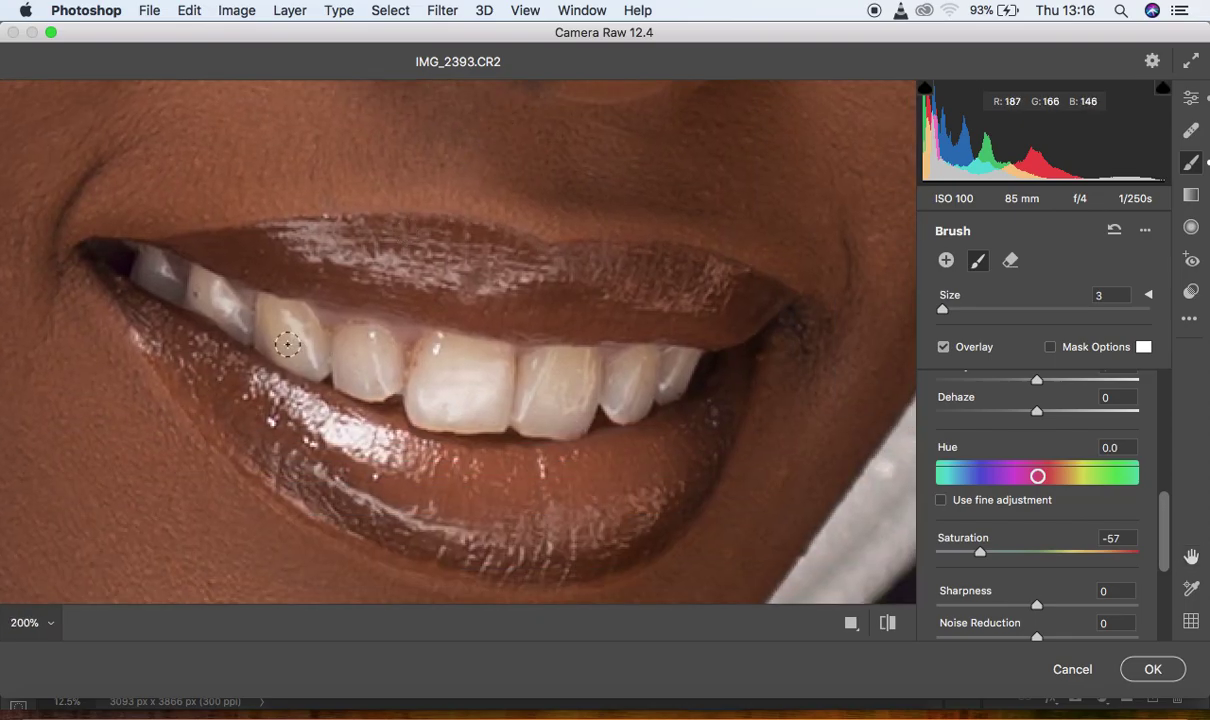
{"action": "mouse_move", "coordinate": [278, 325]}
{"action": "left_mouse_down"}
{"action": "mouse_move", "coordinate": [312, 344]}
{"action": "mouse_move", "coordinate": [296, 364]}
{"action": "mouse_move", "coordinate": [277, 323]}
{"action": "mouse_move", "coordinate": [303, 347]}
{"action": "mouse_move", "coordinate": [270, 339]}
{"action": "mouse_move", "coordinate": [264, 319]}
{"action": "mouse_move", "coordinate": [274, 356]}
{"action": "mouse_move", "coordinate": [267, 313]}
{"action": "mouse_move", "coordinate": [289, 307]}
{"action": "mouse_move", "coordinate": [314, 334]}
{"action": "mouse_move", "coordinate": [308, 357]}
{"action": "mouse_move", "coordinate": [279, 321]}
{"action": "mouse_move", "coordinate": [306, 354]}
{"action": "mouse_move", "coordinate": [331, 359]}
{"action": "mouse_move", "coordinate": [339, 344]}
{"action": "mouse_move", "coordinate": [369, 340]}
{"action": "mouse_move", "coordinate": [384, 377]}
{"action": "mouse_move", "coordinate": [352, 371]}
{"action": "mouse_move", "coordinate": [367, 352]}
{"action": "mouse_move", "coordinate": [359, 379]}
{"action": "mouse_move", "coordinate": [349, 354]}
{"action": "mouse_move", "coordinate": [357, 376]}
{"action": "mouse_move", "coordinate": [381, 371]}
{"action": "mouse_move", "coordinate": [366, 349]}
{"action": "mouse_move", "coordinate": [352, 371]}
{"action": "mouse_move", "coordinate": [361, 393]}
{"action": "mouse_move", "coordinate": [345, 378]}
{"action": "mouse_move", "coordinate": [385, 361]}
{"action": "mouse_move", "coordinate": [365, 341]}
{"action": "mouse_move", "coordinate": [396, 366]}
{"action": "mouse_move", "coordinate": [386, 384]}
{"action": "mouse_move", "coordinate": [420, 372]}
{"action": "left_mouse_up"}
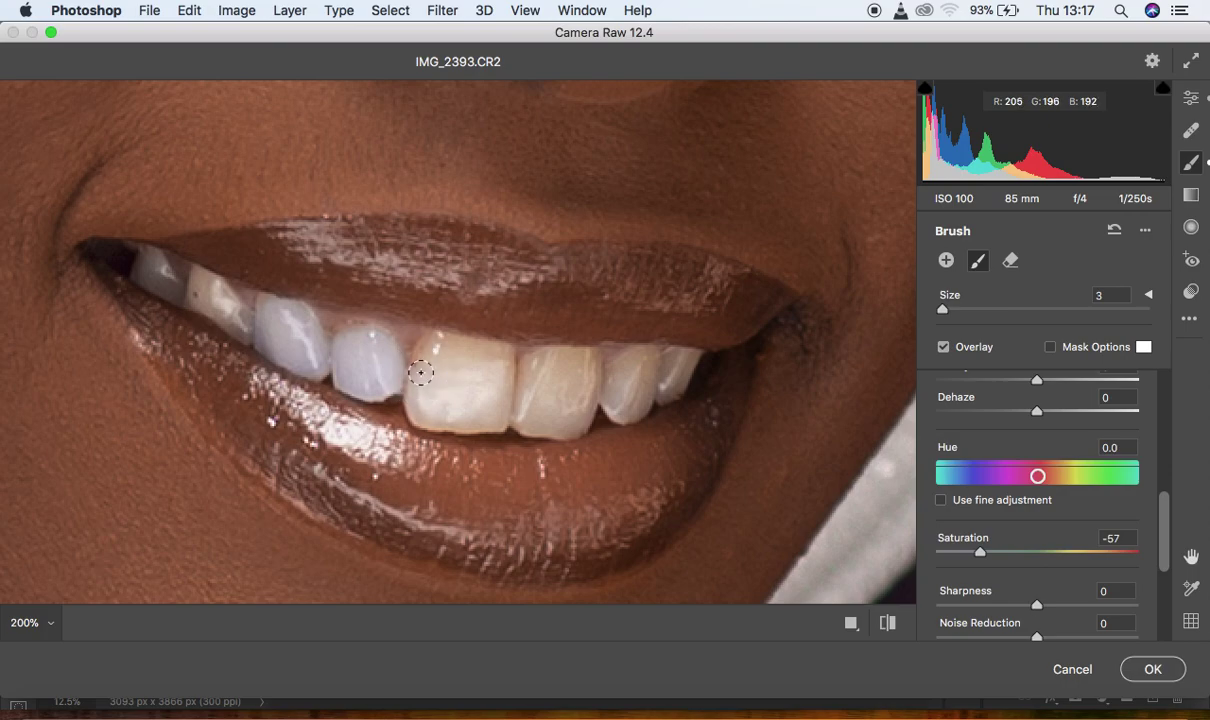
{"action": "left_click_drag", "start_coordinate": [1160, 543], "coordinate": [1156, 427]}
{"action": "mouse_move", "coordinate": [447, 389]}
{"action": "left_mouse_down"}
{"action": "mouse_move", "coordinate": [426, 359]}
{"action": "mouse_move", "coordinate": [423, 392]}
{"action": "mouse_move", "coordinate": [432, 357]}
{"action": "mouse_move", "coordinate": [480, 351]}
{"action": "mouse_move", "coordinate": [497, 372]}
{"action": "mouse_move", "coordinate": [475, 412]}
{"action": "mouse_move", "coordinate": [444, 388]}
{"action": "mouse_move", "coordinate": [470, 404]}
{"action": "mouse_move", "coordinate": [463, 377]}
{"action": "mouse_move", "coordinate": [421, 410]}
{"action": "mouse_move", "coordinate": [498, 407]}
{"action": "mouse_move", "coordinate": [497, 376]}
{"action": "mouse_move", "coordinate": [438, 353]}
{"action": "mouse_move", "coordinate": [439, 418]}
{"action": "mouse_move", "coordinate": [502, 412]}
{"action": "mouse_move", "coordinate": [497, 372]}
{"action": "mouse_move", "coordinate": [432, 355]}
{"action": "mouse_move", "coordinate": [516, 372]}
{"action": "mouse_move", "coordinate": [584, 365]}
{"action": "mouse_move", "coordinate": [580, 402]}
{"action": "mouse_move", "coordinate": [546, 410]}
{"action": "mouse_move", "coordinate": [545, 377]}
{"action": "mouse_move", "coordinate": [534, 387]}
{"action": "mouse_move", "coordinate": [523, 419]}
{"action": "mouse_move", "coordinate": [549, 425]}
{"action": "mouse_move", "coordinate": [571, 386]}
{"action": "mouse_move", "coordinate": [558, 414]}
{"action": "mouse_move", "coordinate": [552, 377]}
{"action": "mouse_move", "coordinate": [583, 390]}
{"action": "mouse_move", "coordinate": [579, 416]}
{"action": "mouse_move", "coordinate": [526, 413]}
{"action": "mouse_move", "coordinate": [574, 409]}
{"action": "mouse_move", "coordinate": [576, 375]}
{"action": "mouse_move", "coordinate": [559, 364]}
{"action": "mouse_move", "coordinate": [588, 367]}
{"action": "mouse_move", "coordinate": [601, 388]}
{"action": "mouse_move", "coordinate": [649, 367]}
{"action": "mouse_move", "coordinate": [636, 404]}
{"action": "mouse_move", "coordinate": [615, 389]}
{"action": "mouse_move", "coordinate": [687, 359]}
{"action": "mouse_move", "coordinate": [661, 381]}
{"action": "mouse_move", "coordinate": [641, 364]}
{"action": "mouse_move", "coordinate": [569, 389]}
{"action": "left_mouse_up"}
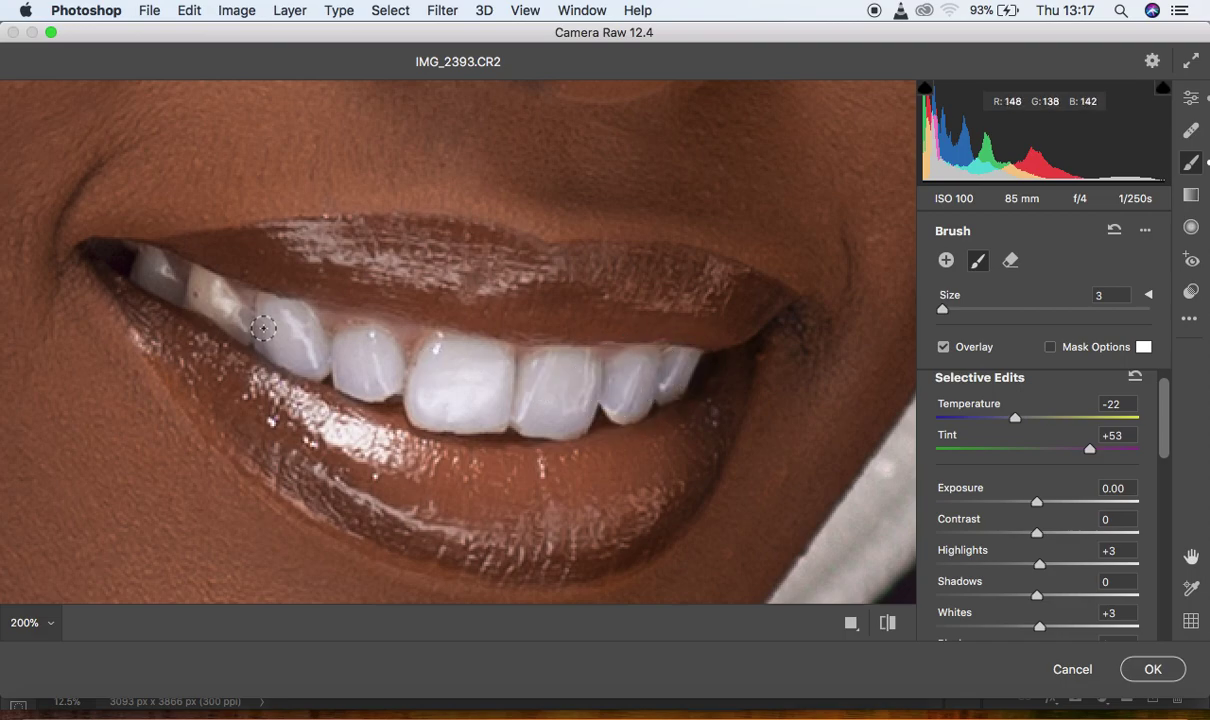
Extend the whitening to the remaining teeth near the corners of the mouth and even out the front ones.
{"action": "mouse_move", "coordinate": [272, 315]}
{"action": "left_mouse_down"}
{"action": "mouse_move", "coordinate": [200, 297]}
{"action": "mouse_move", "coordinate": [202, 283]}
{"action": "mouse_move", "coordinate": [246, 326]}
{"action": "mouse_move", "coordinate": [144, 269]}
{"action": "mouse_move", "coordinate": [268, 330]}
{"action": "mouse_move", "coordinate": [309, 366]}
{"action": "mouse_move", "coordinate": [388, 372]}
{"action": "mouse_move", "coordinate": [416, 418]}
{"action": "mouse_move", "coordinate": [537, 429]}
{"action": "left_mouse_up"}
{"action": "left_click_drag", "start_coordinate": [593, 420], "coordinate": [683, 380]}
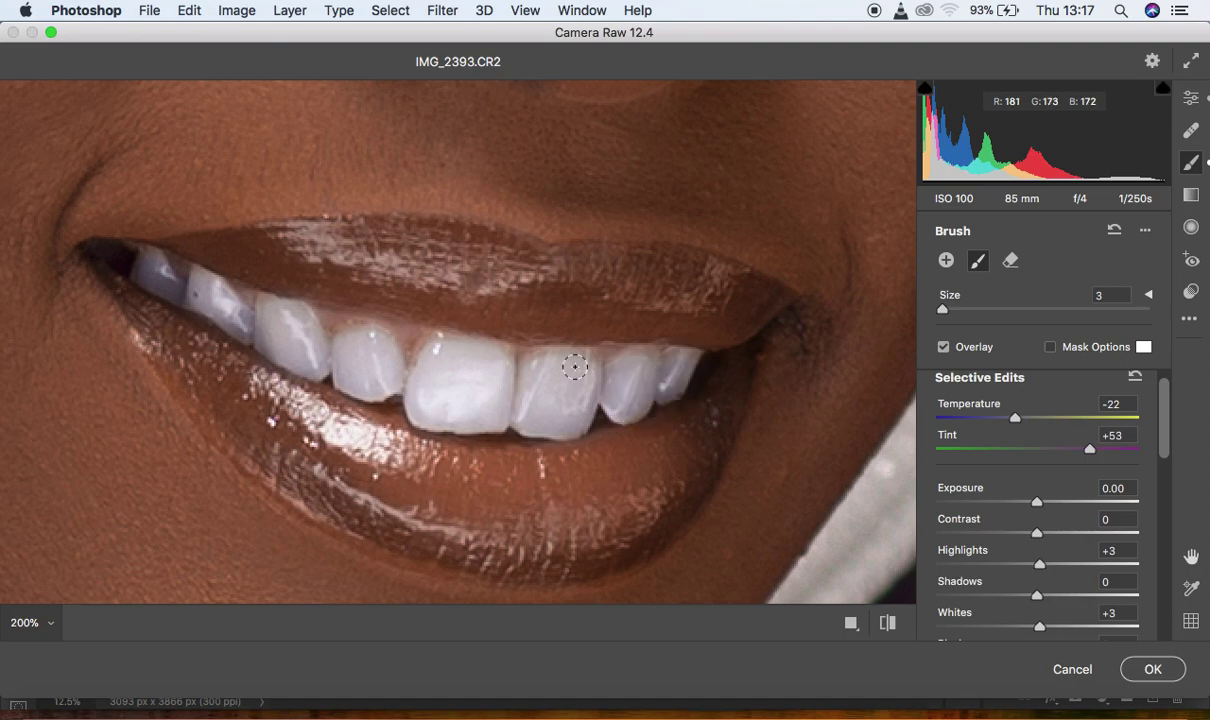
{"action": "left_click_drag", "start_coordinate": [263, 298], "coordinate": [317, 347]}
{"action": "left_click", "coordinate": [317, 347], "text": "alt+super"}
{"action": "left_click", "coordinate": [317, 347], "text": "alt+super"}
{"action": "left_click", "coordinate": [317, 347], "text": "alt+super"}
{"action": "left_click", "coordinate": [318, 348], "text": "alt+super"}
{"action": "left_click", "coordinate": [318, 348], "text": "alt+super"}
{"action": "left_click", "coordinate": [318, 348], "text": "alt+super"}
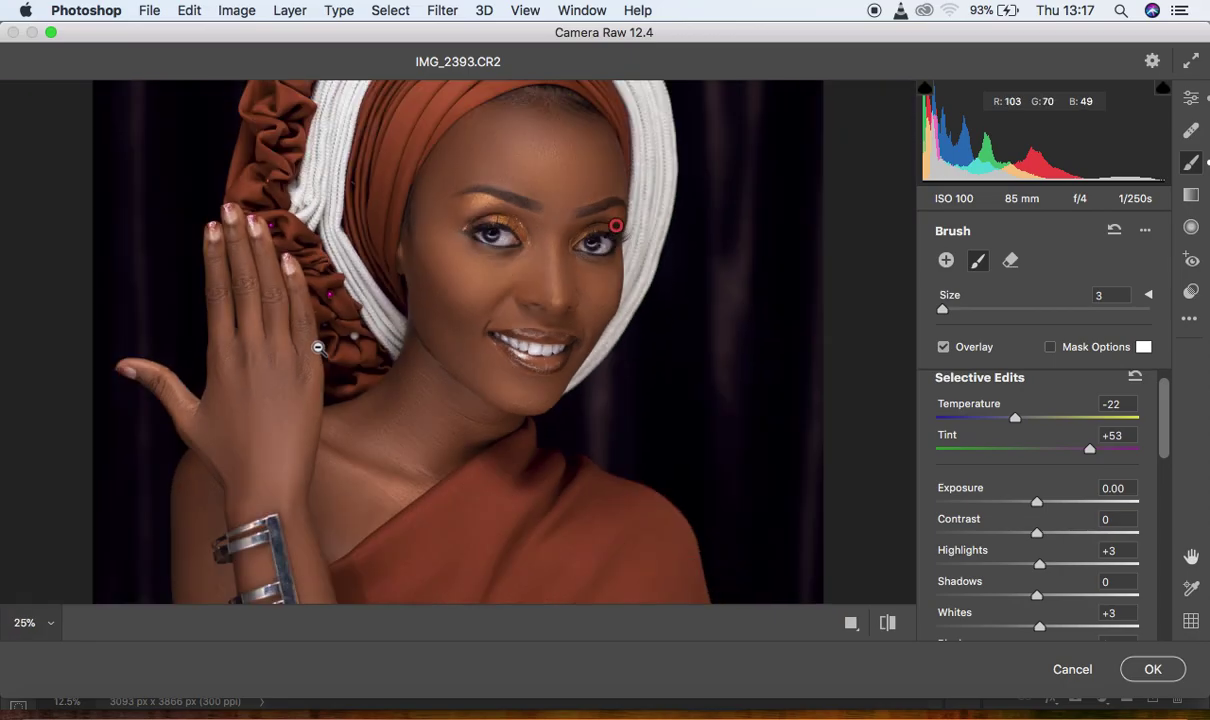
{"action": "left_click", "coordinate": [318, 347], "text": "alt+super"}
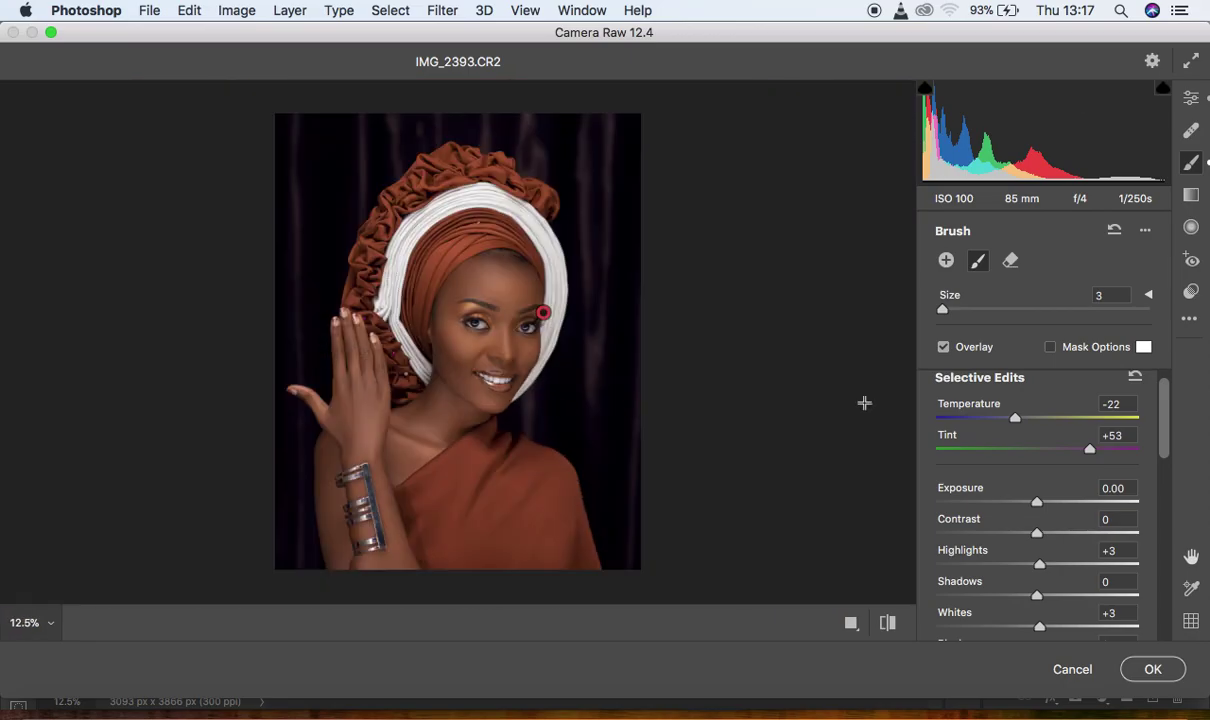
In the overall Camera Raw edits, set the Calibration's Red Primary hue to -4 and saturation to -9.
{"action": "left_click_drag", "start_coordinate": [1167, 424], "coordinate": [1176, 400]}
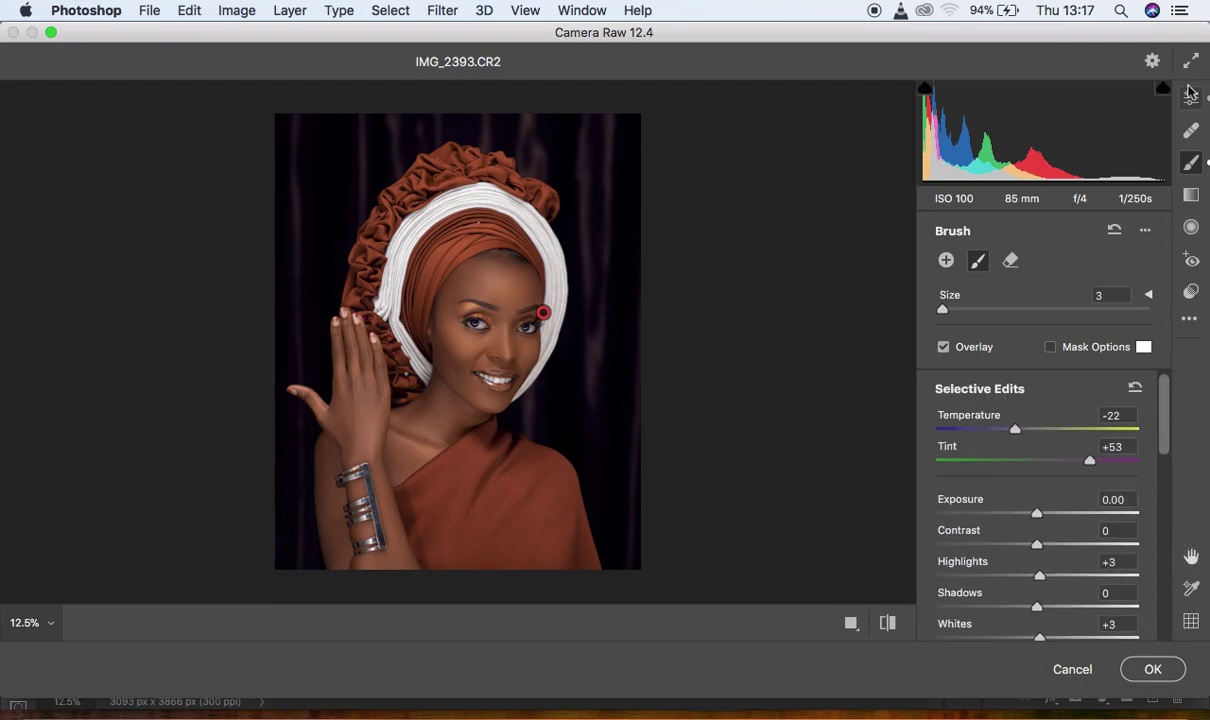
{"action": "left_click", "coordinate": [1191, 97]}
{"action": "left_click_drag", "start_coordinate": [1170, 462], "coordinate": [1183, 613]}
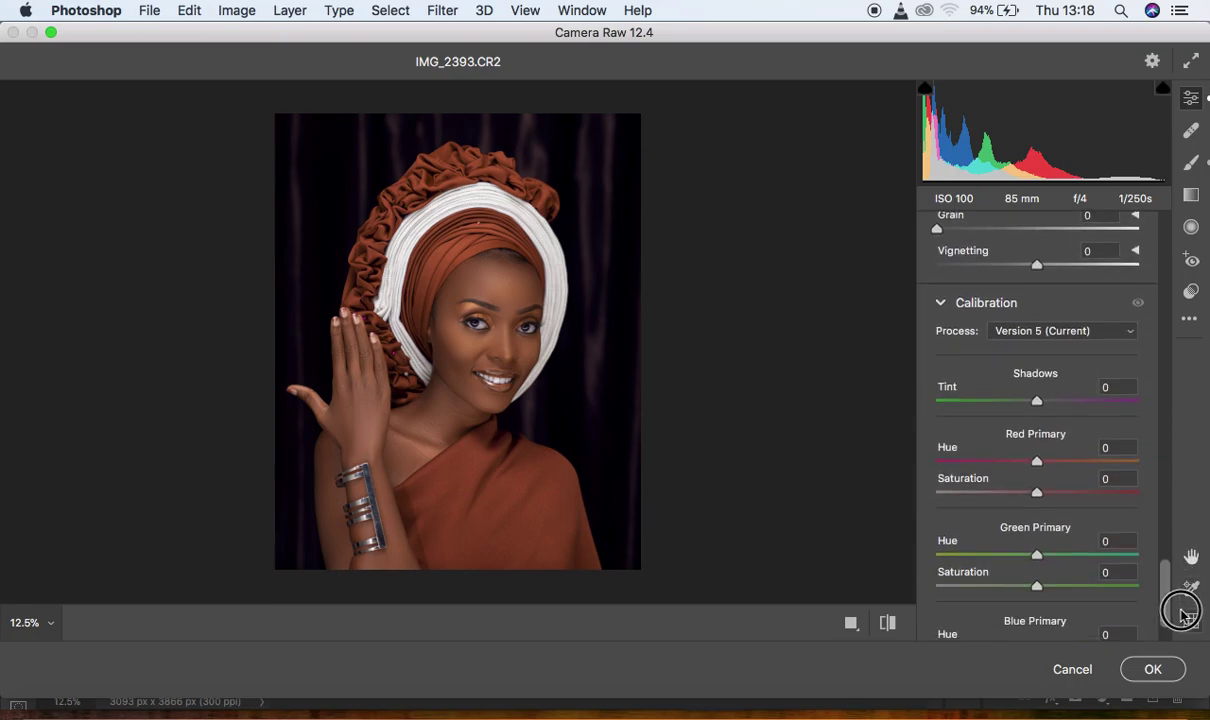
{"action": "left_click_drag", "start_coordinate": [1038, 463], "coordinate": [1027, 494]}
{"action": "mouse_move", "coordinate": [1040, 557]}
{"action": "left_mouse_down"}
{"action": "mouse_move", "coordinate": [980, 553]}
{"action": "mouse_move", "coordinate": [1041, 558]}
{"action": "left_mouse_up"}
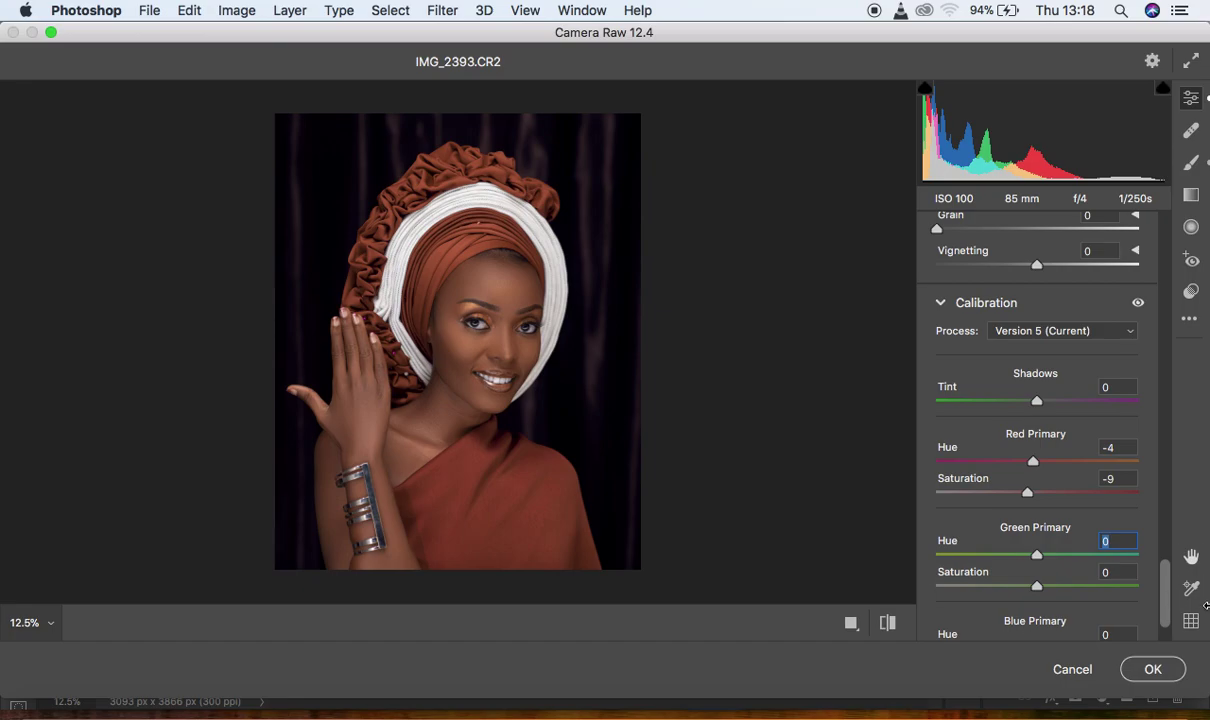
Set Clarity to +13 and Temperature to -2, and apply the Camera Raw filter to the layer.
{"action": "left_click_drag", "start_coordinate": [1166, 593], "coordinate": [1163, 266]}
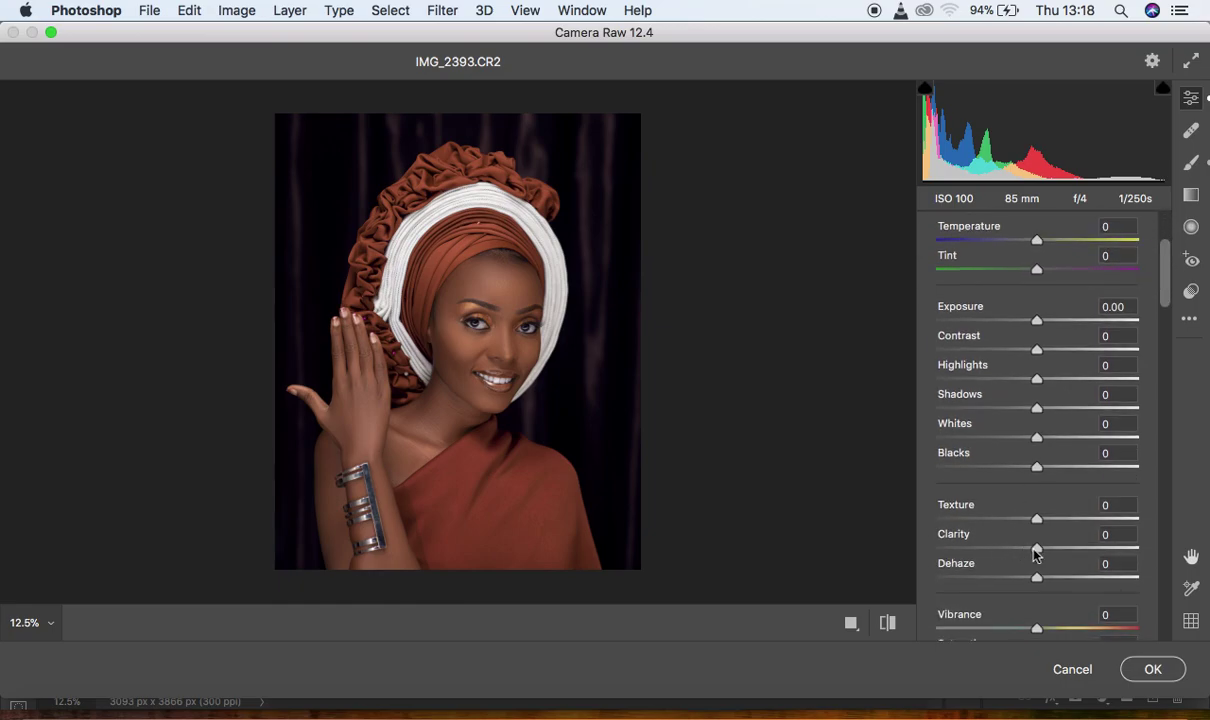
{"action": "mouse_move", "coordinate": [1037, 549]}
{"action": "left_mouse_down"}
{"action": "mouse_move", "coordinate": [1069, 551]}
{"action": "mouse_move", "coordinate": [1049, 553]}
{"action": "left_mouse_up"}
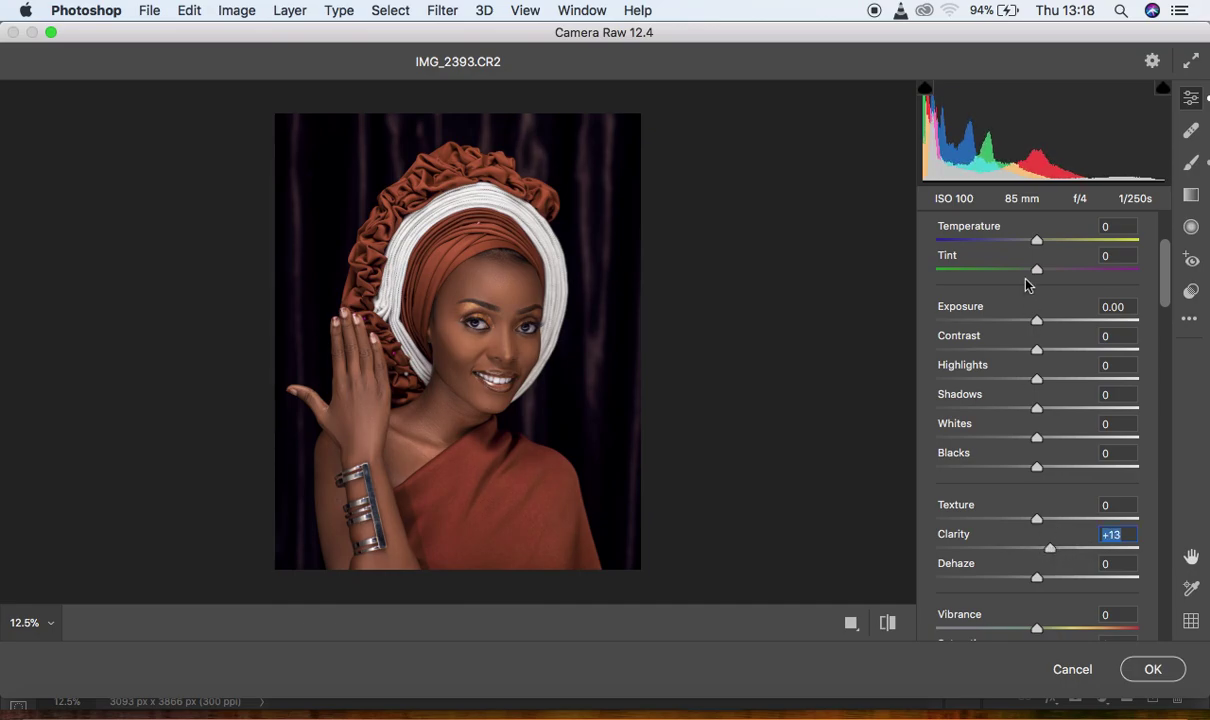
{"action": "left_click_drag", "start_coordinate": [1037, 242], "coordinate": [1036, 243]}
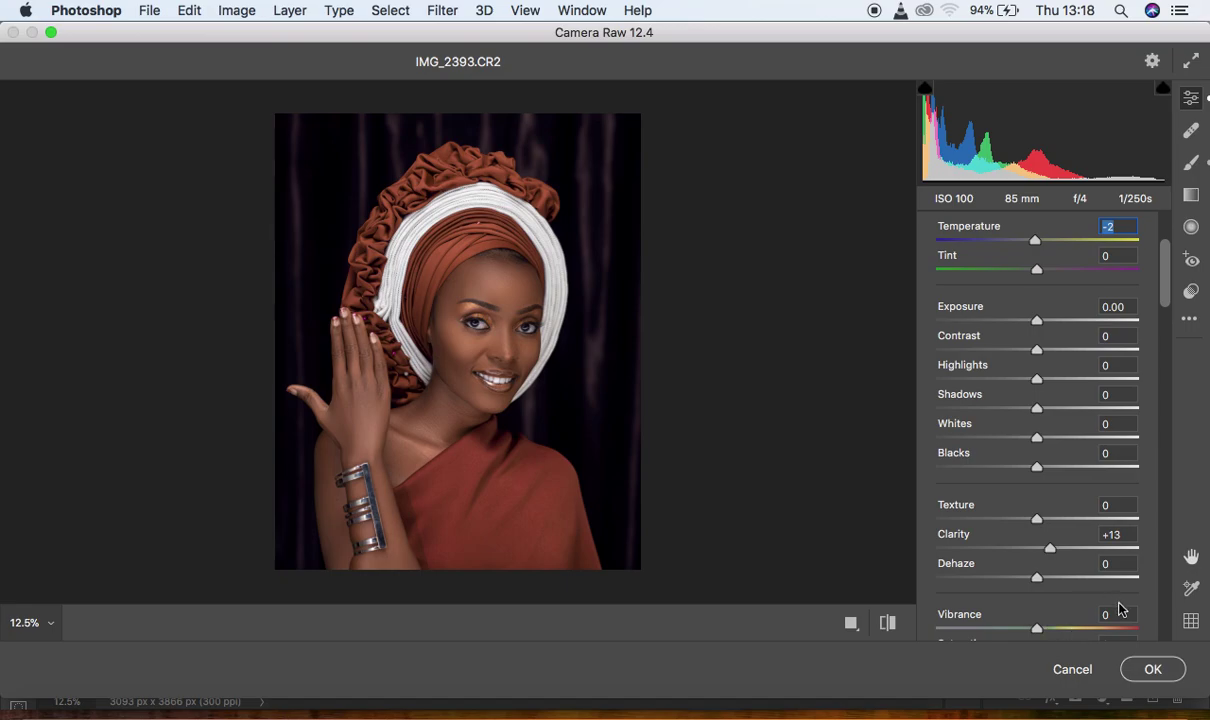
{"action": "left_click", "coordinate": [1148, 669]}
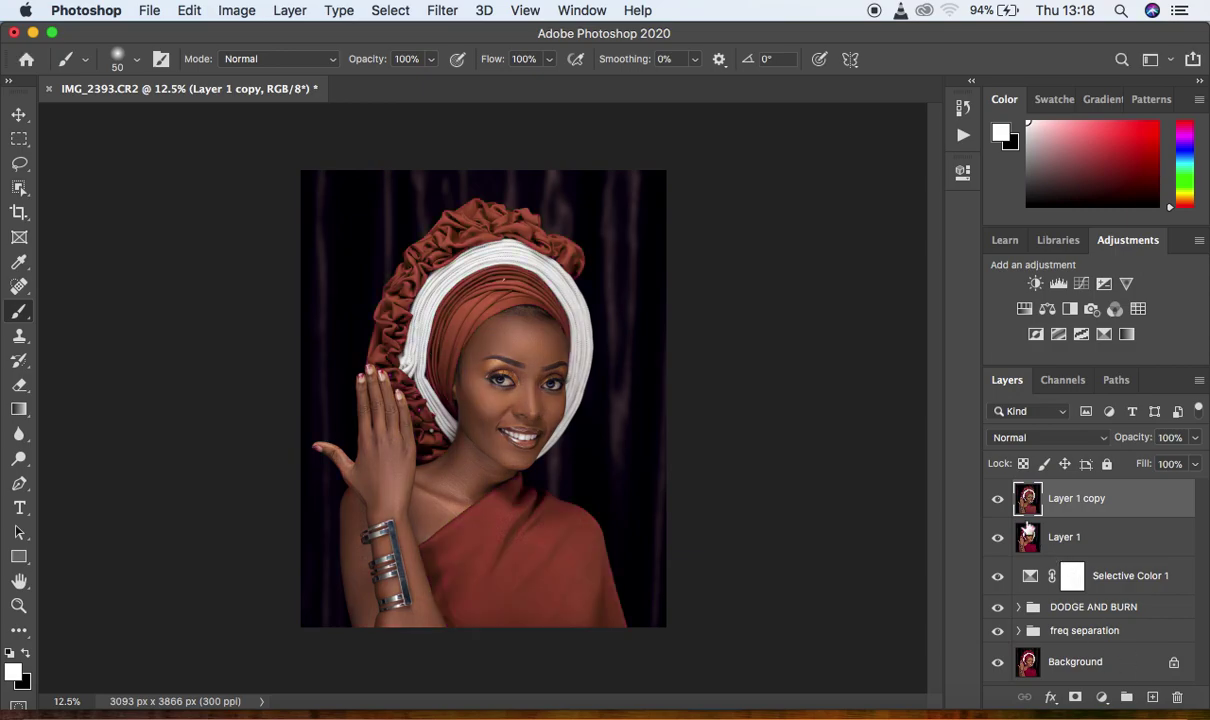
Compare the graded portrait with the version without Layer 1 copy and with the original Background layer.
{"action": "left_click", "coordinate": [997, 499]}
{"action": "left_click", "coordinate": [997, 499]}
{"action": "left_click", "coordinate": [997, 501]}
{"action": "left_click", "coordinate": [997, 501]}
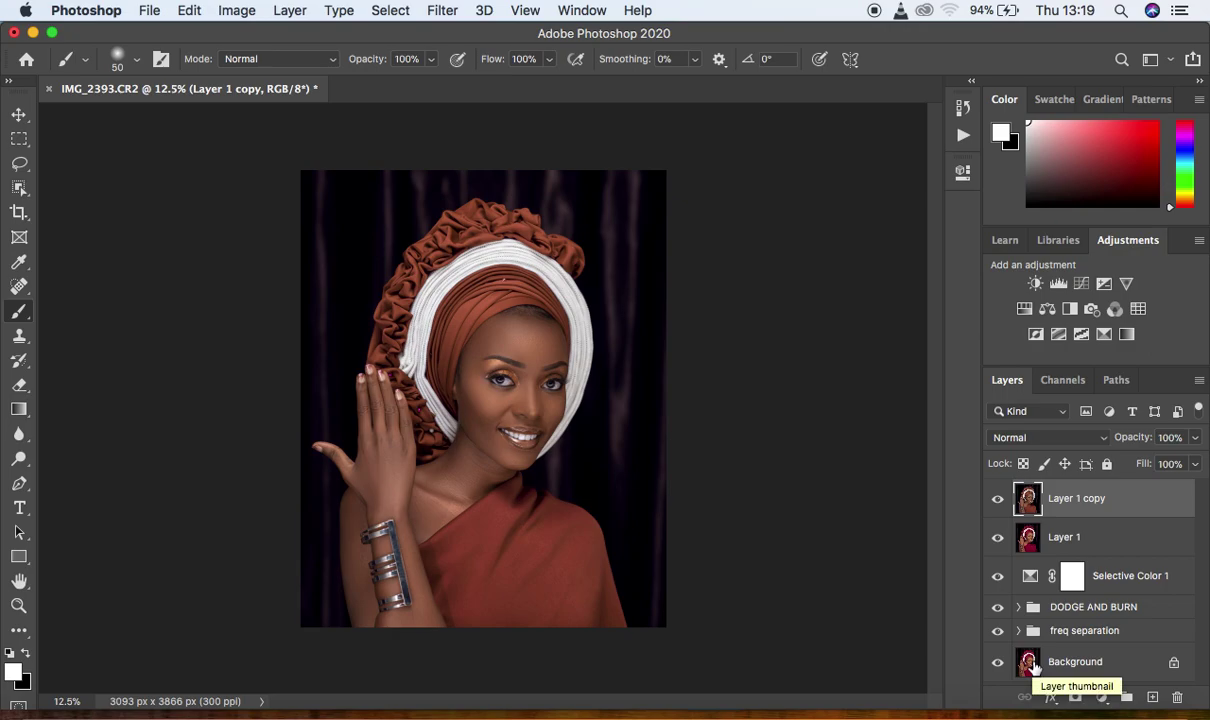
{"action": "left_click", "coordinate": [997, 663], "text": "alt"}
{"action": "left_click", "coordinate": [997, 663], "text": "alt"}
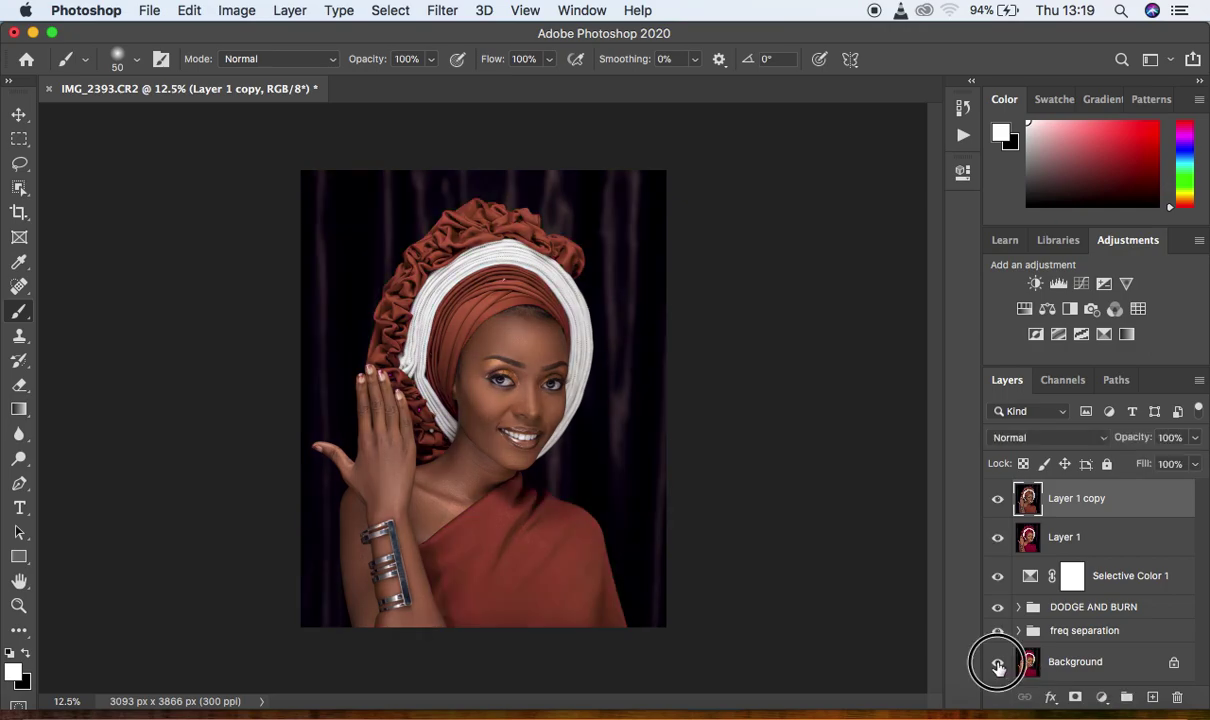
{"action": "left_click", "coordinate": [997, 663], "text": "alt"}
{"action": "left_click", "coordinate": [997, 663], "text": "alt"}
{"action": "left_click", "coordinate": [997, 663], "text": "alt"}
{"action": "left_click", "coordinate": [997, 663], "text": "alt"}
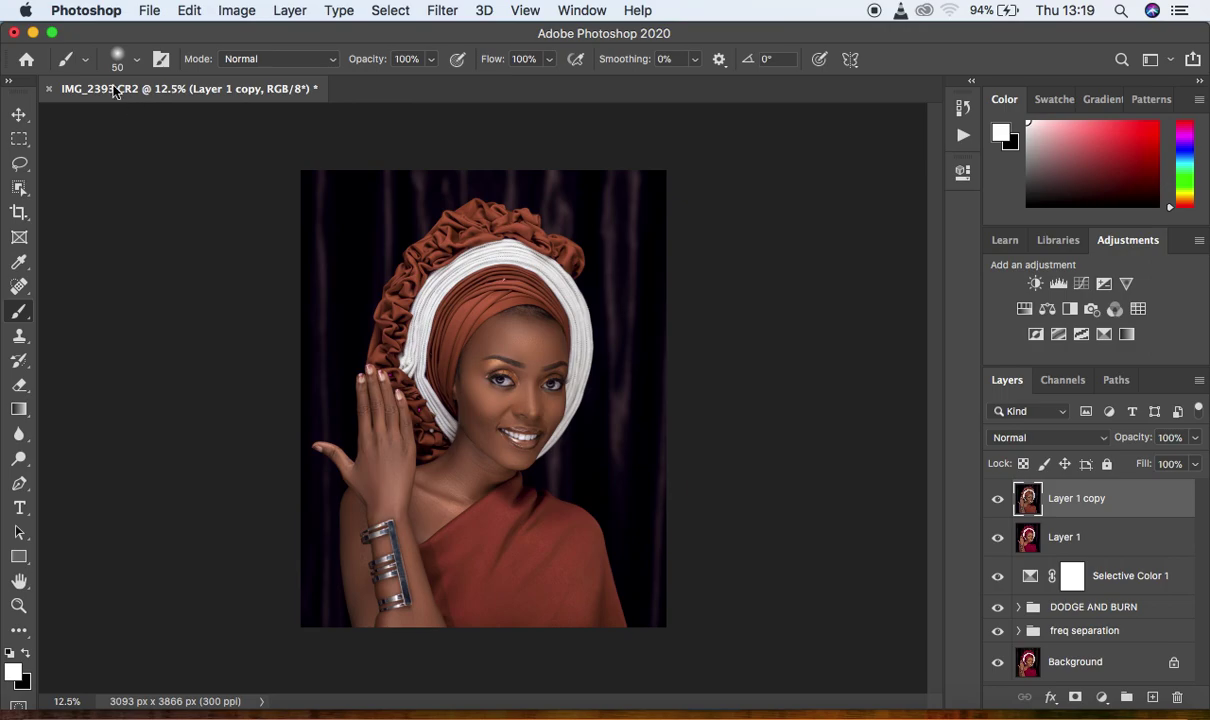
Set up an Export As of the finished portrait in JPG format with the color profile embedded.
{"action": "left_click", "coordinate": [149, 10]}
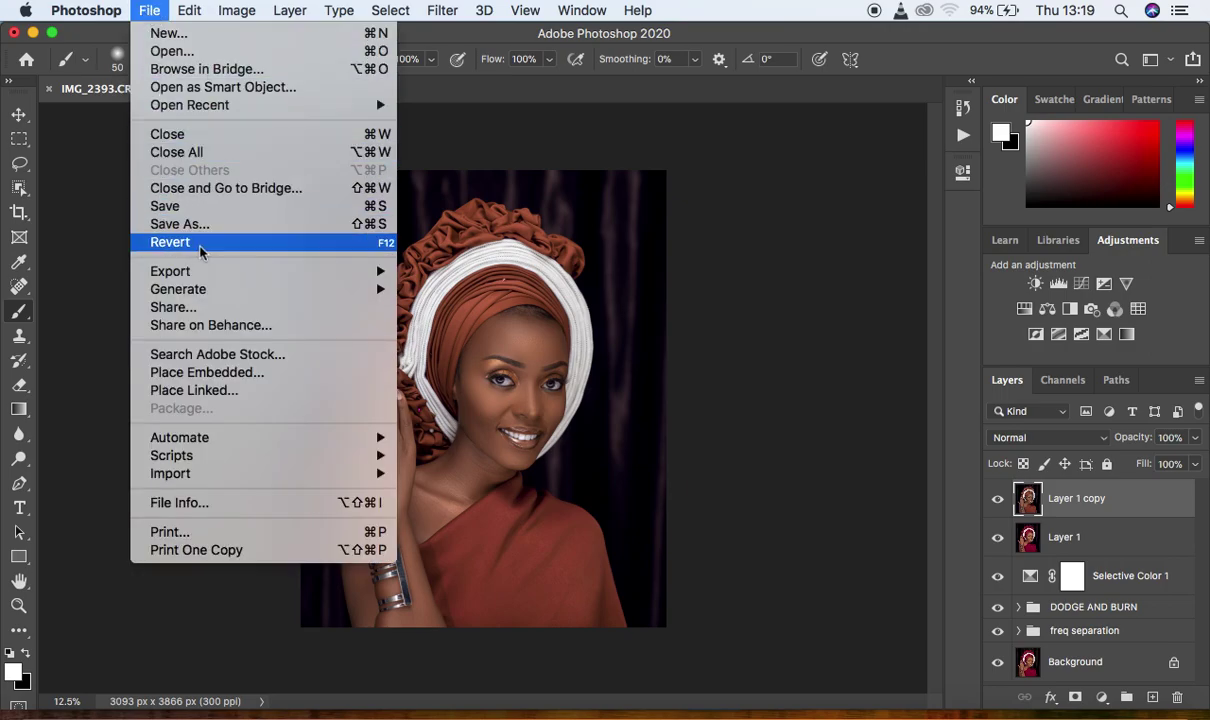
{"action": "mouse_move", "coordinate": [232, 271]}
{"action": "left_click", "coordinate": [495, 296]}
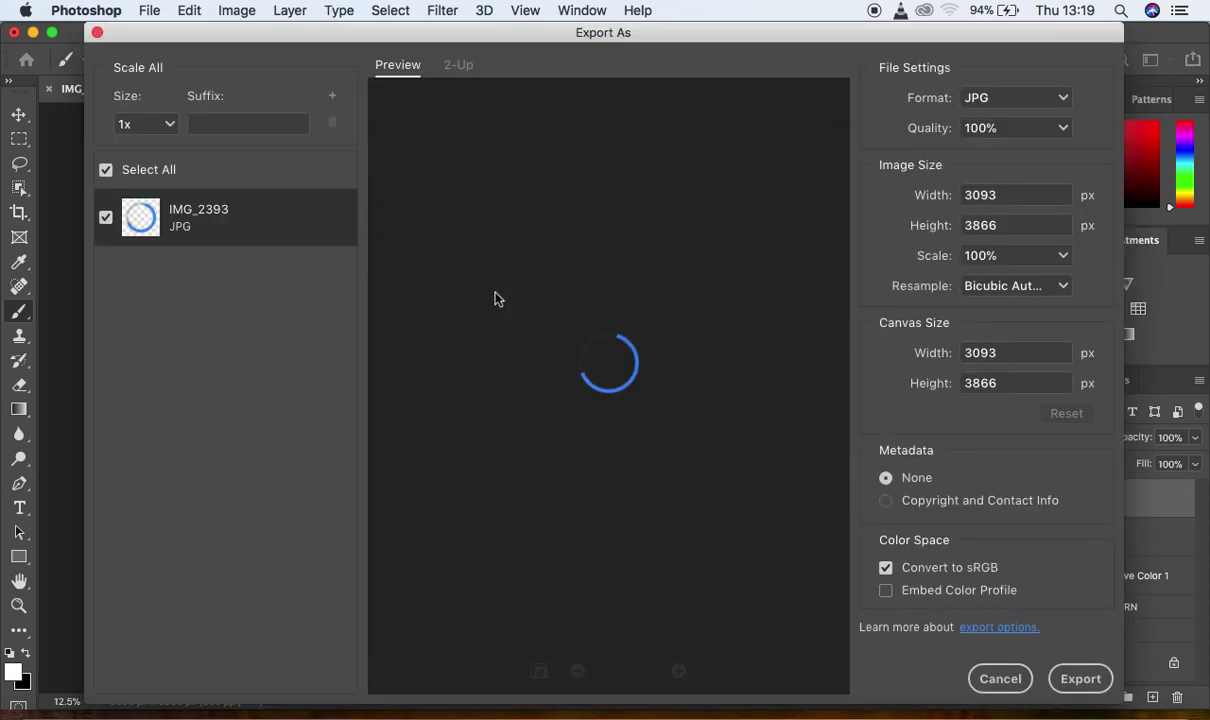
{"action": "left_click", "coordinate": [1029, 103]}
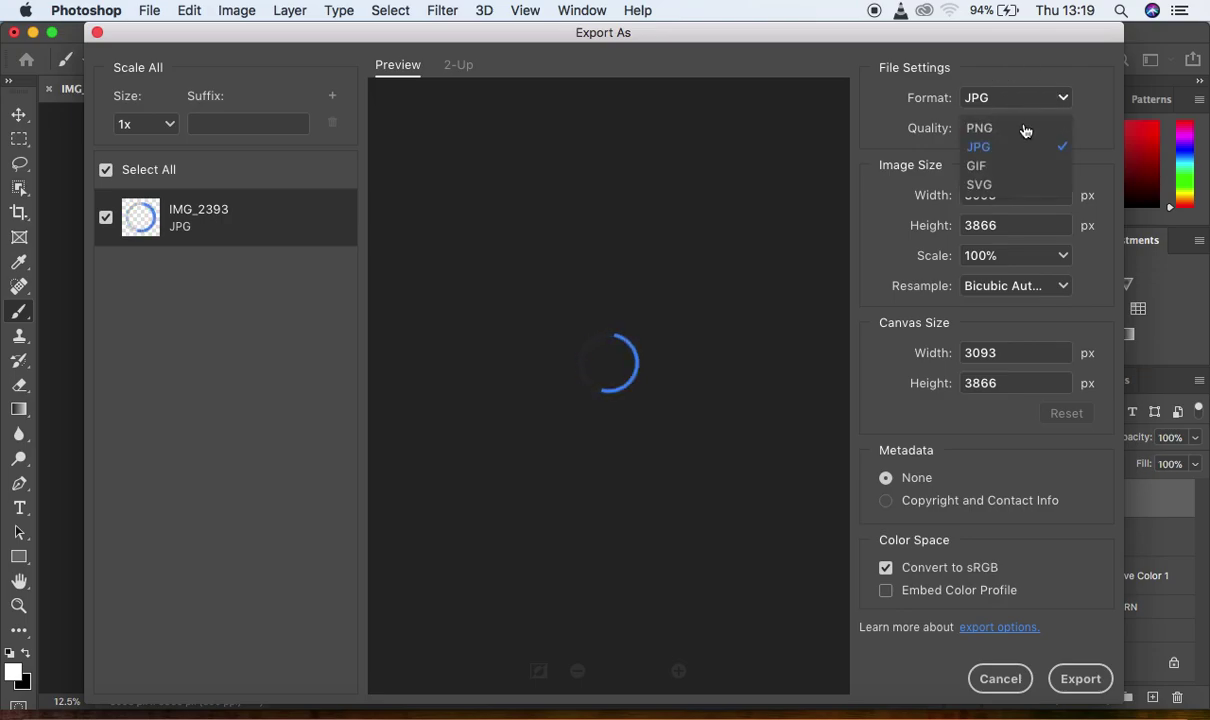
{"action": "left_click", "coordinate": [1021, 148]}
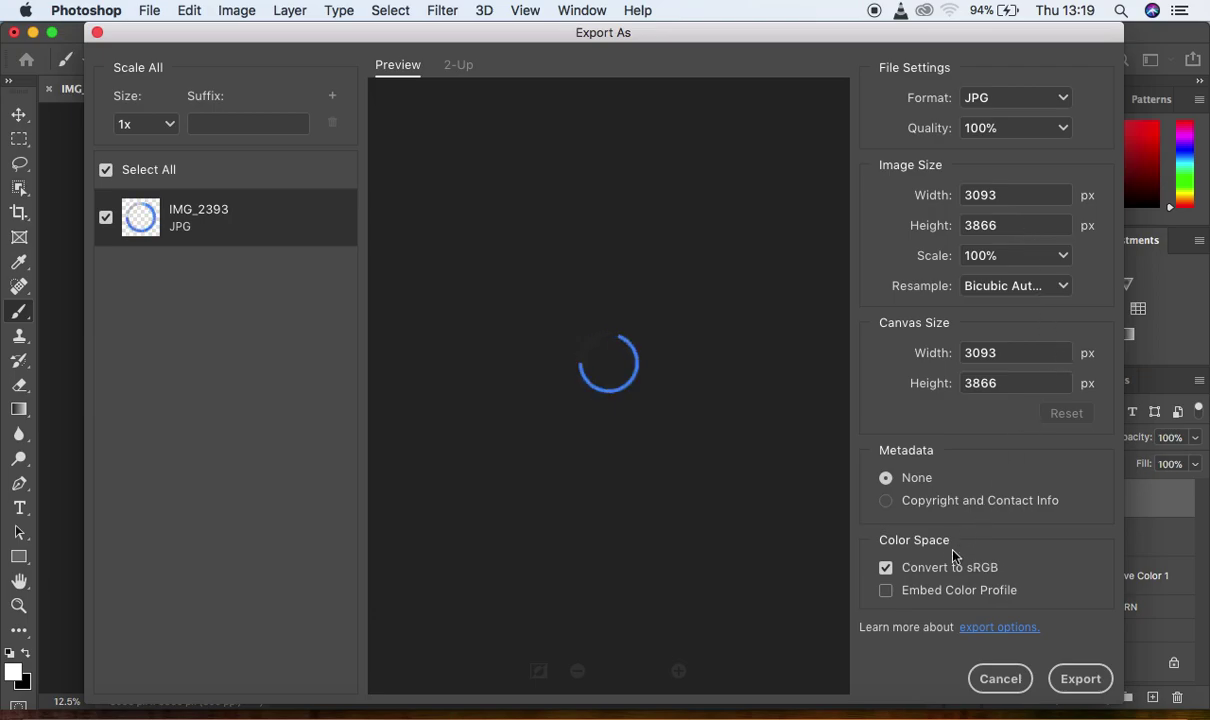
{"action": "left_click", "coordinate": [886, 591]}
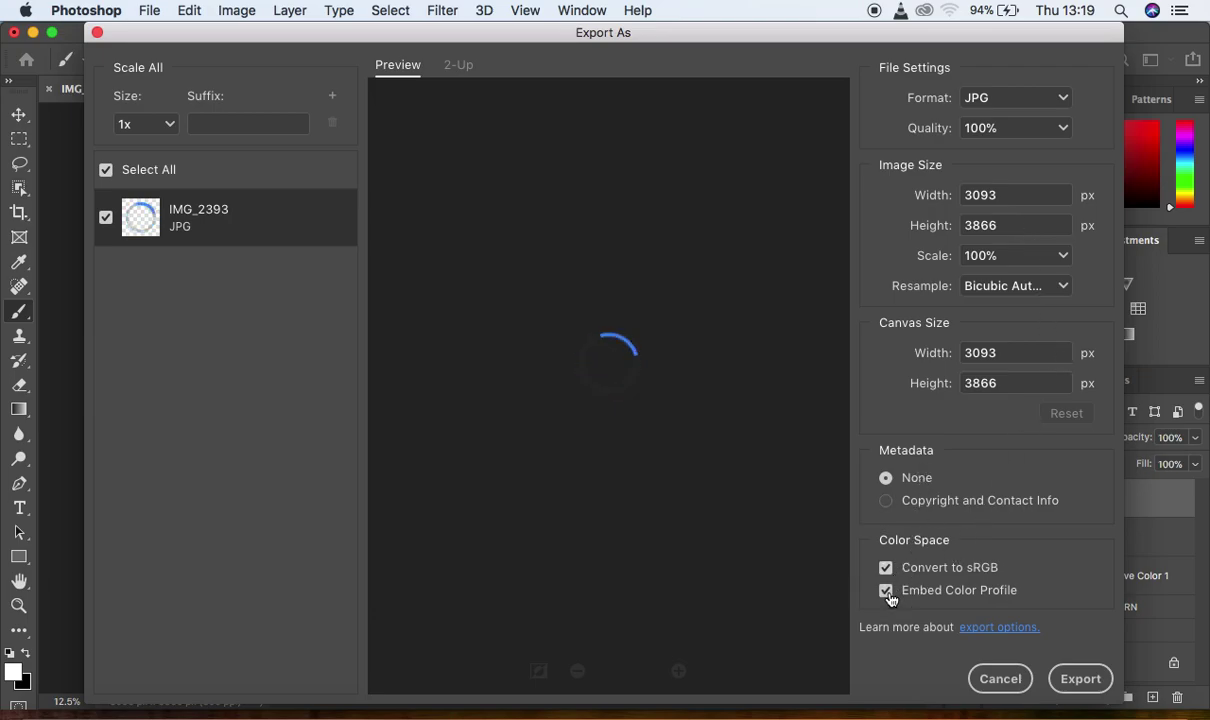